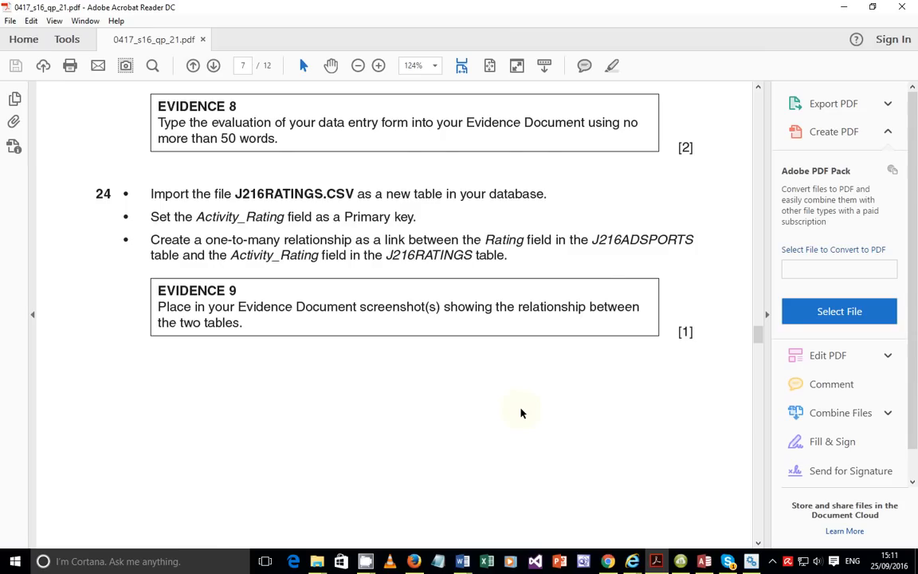
Scroll through pages 8–11 of the exam paper and back up to question 25 on page 8.
scroll(521, 413, down, 10)
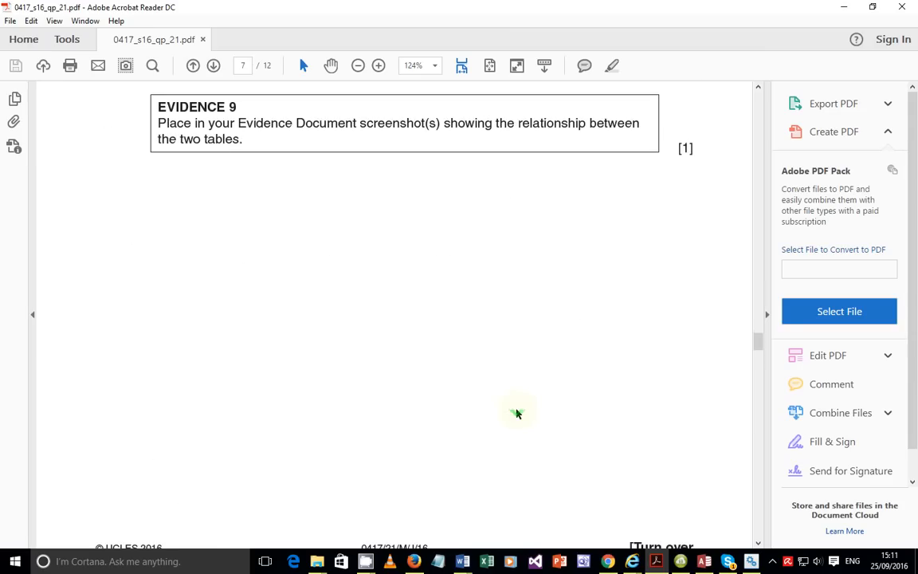
scroll(511, 414, down, 3)
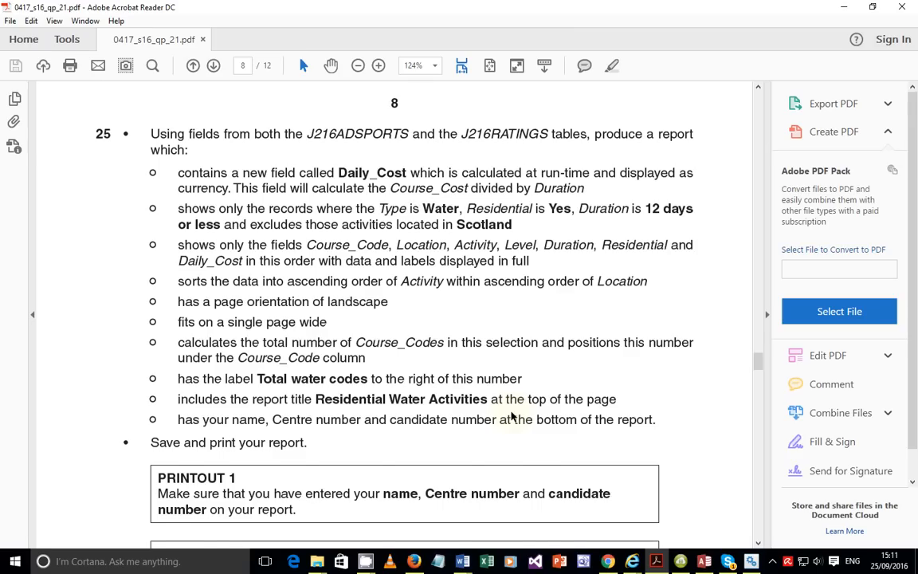
scroll(511, 416, down, 10)
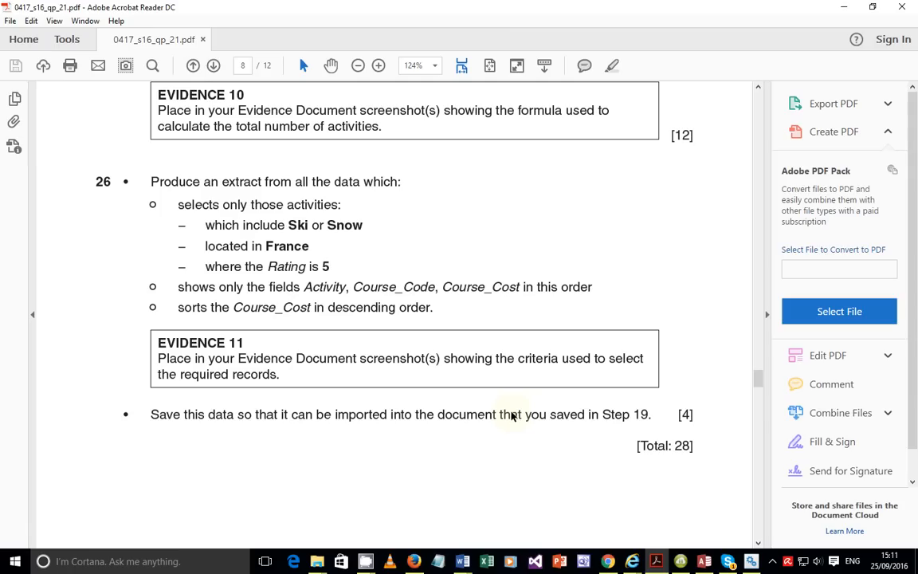
scroll(511, 416, down, 9)
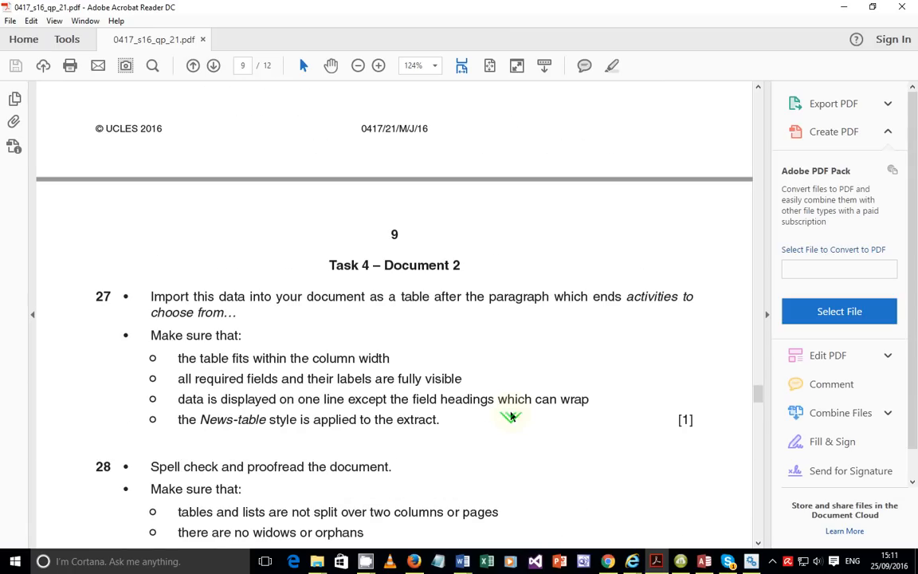
scroll(510, 413, up, 1)
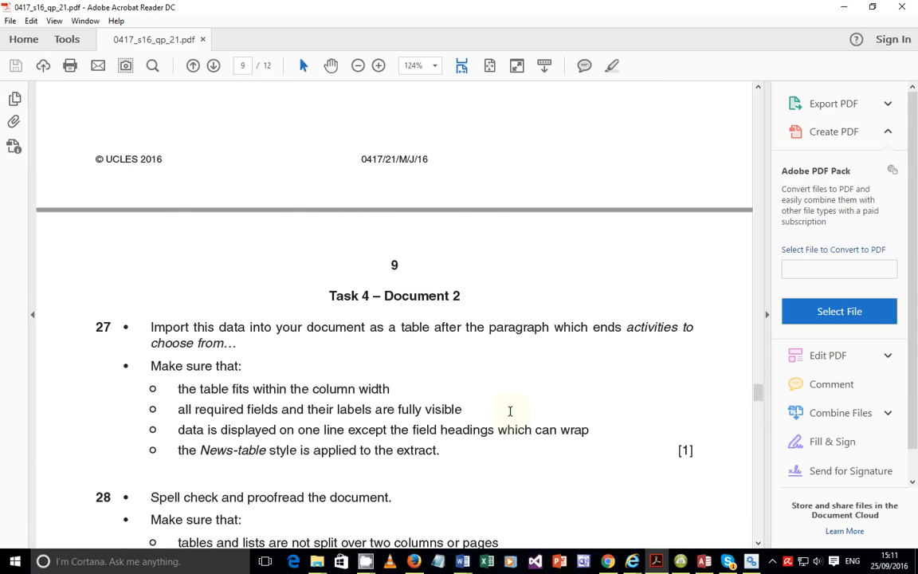
scroll(510, 411, down, 9)
scroll(508, 411, up, 5)
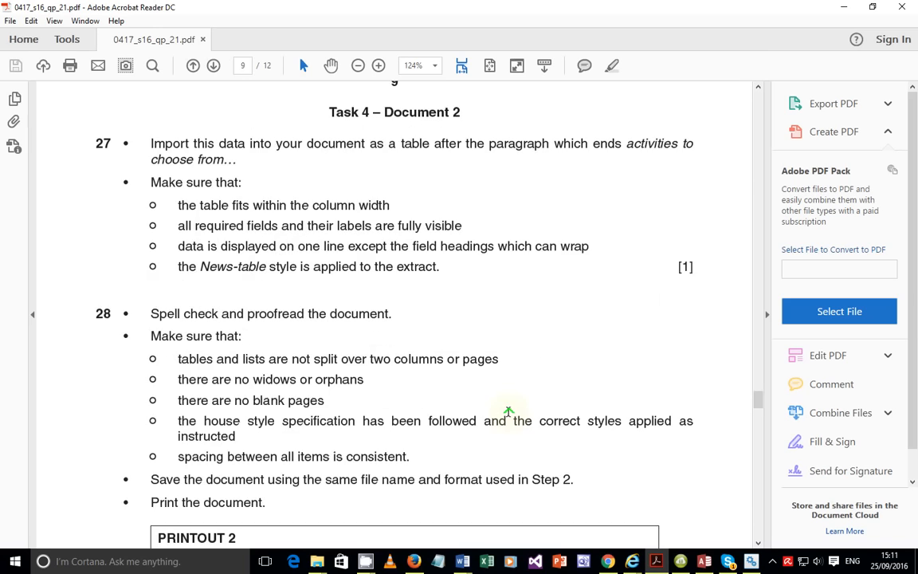
scroll(508, 412, down, 9)
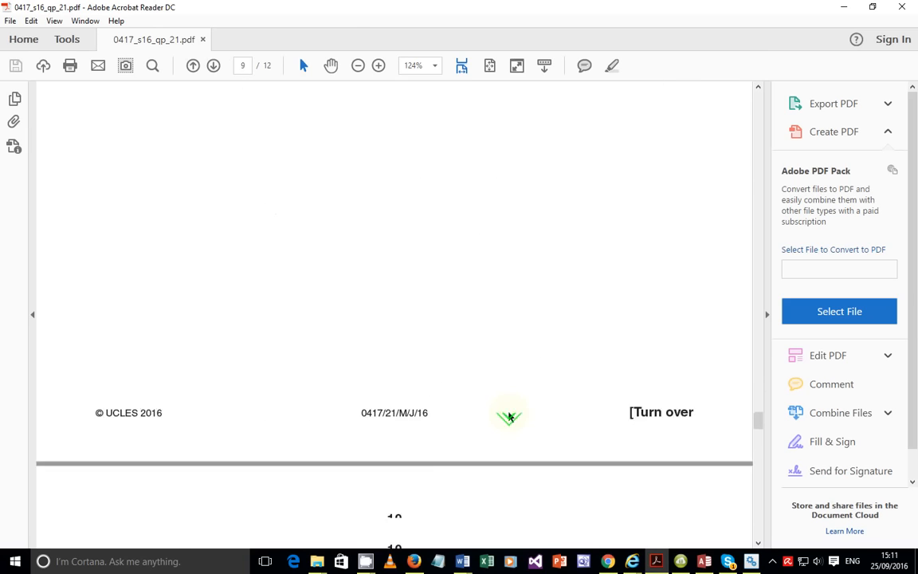
scroll(508, 415, down, 8)
scroll(508, 415, down, 10)
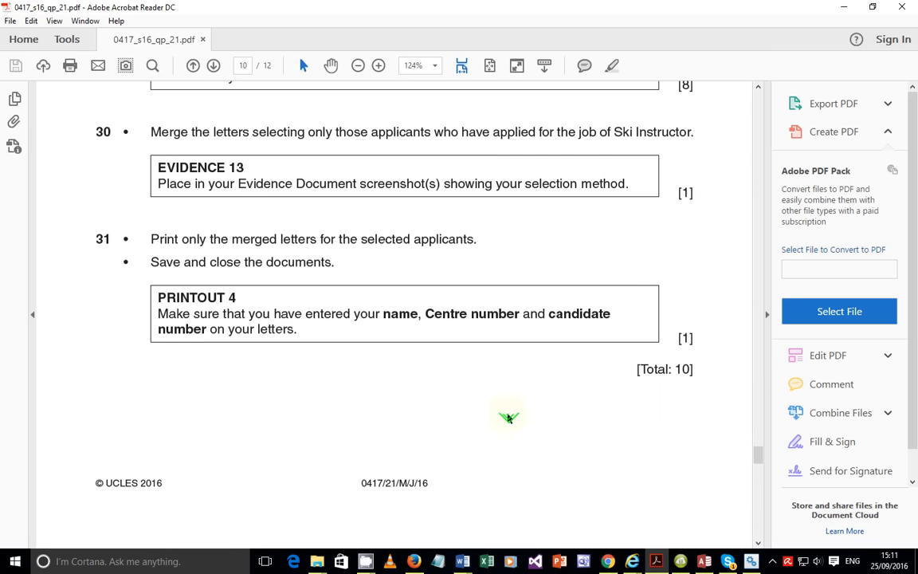
scroll(509, 417, down, 15)
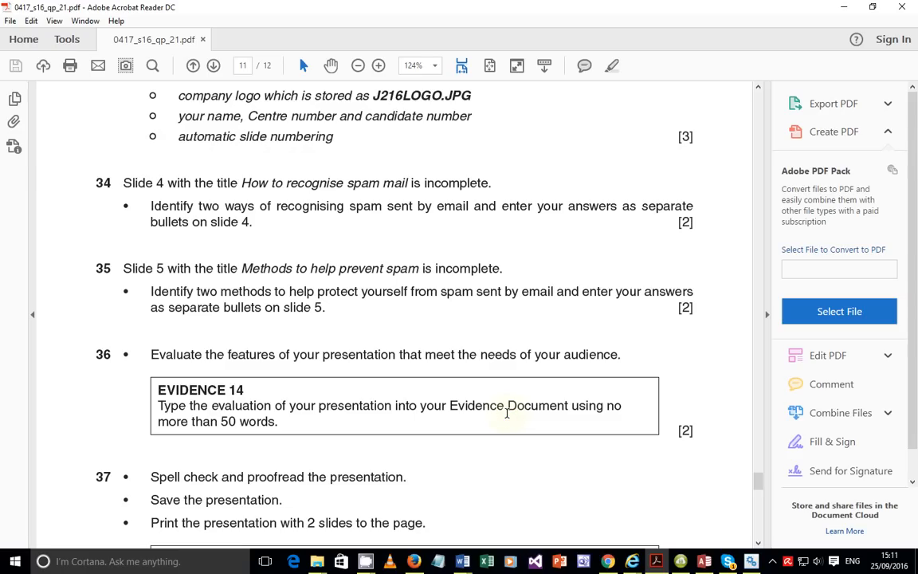
scroll(573, 303, up, 18)
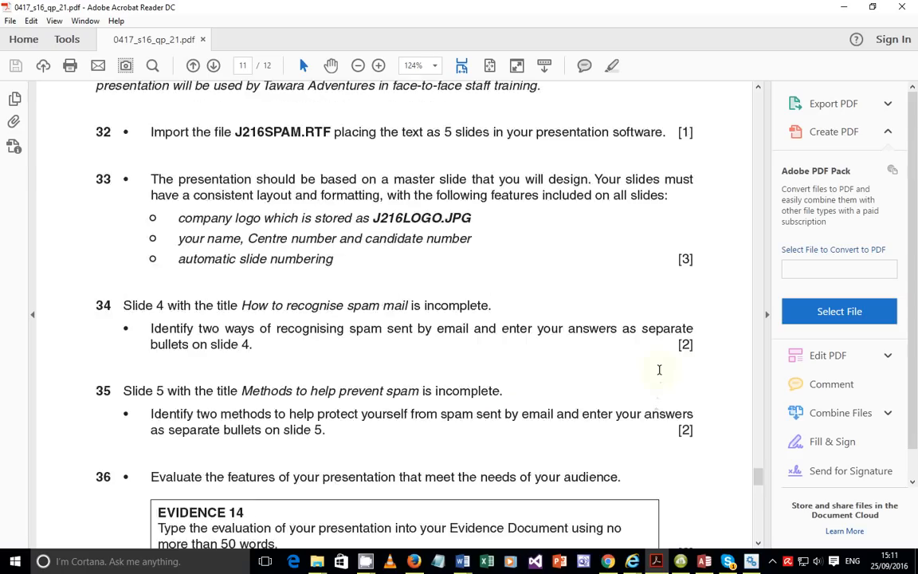
scroll(570, 308, up, 15)
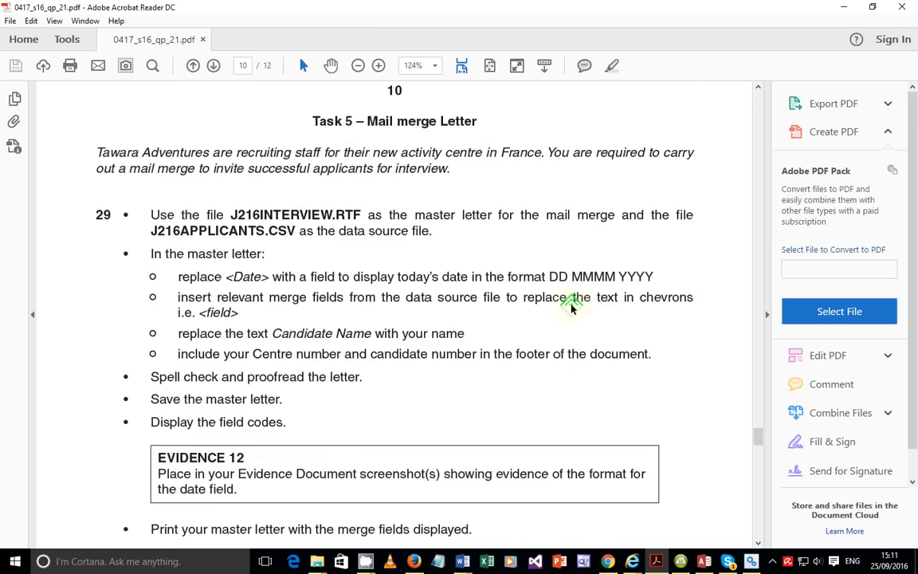
scroll(571, 305, up, 15)
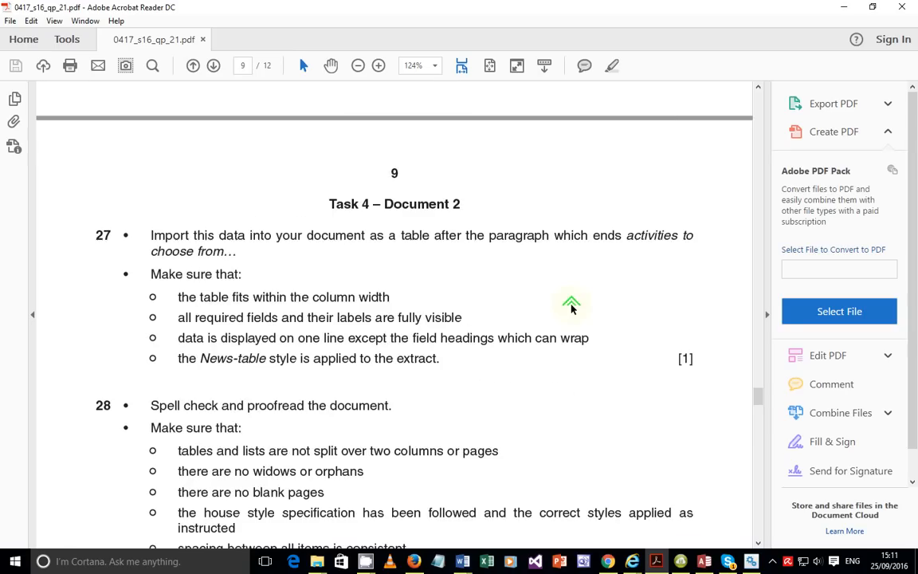
scroll(571, 307, up, 7)
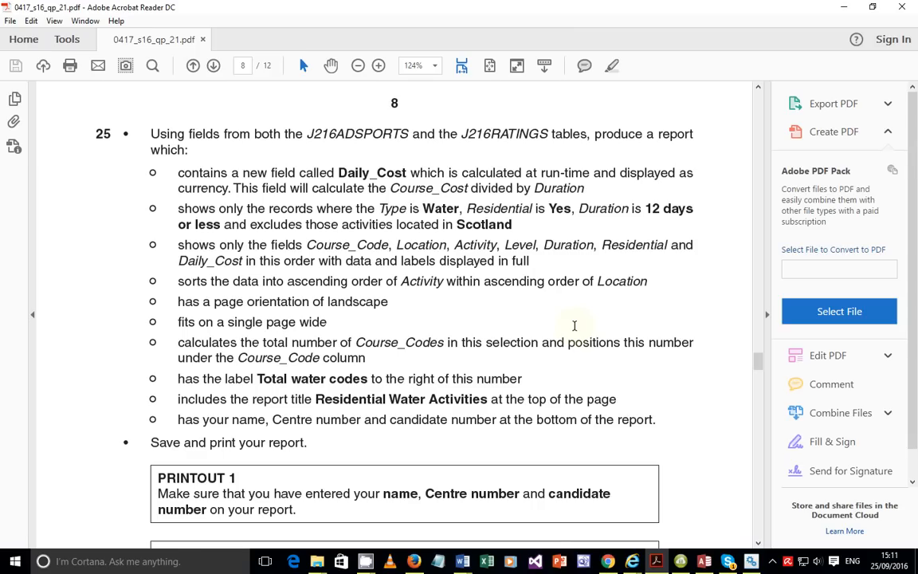
Switch to the ICT 0417 June 2016 Paper 2 folder and open its SF source-files folder.
mouse_move(316, 562)
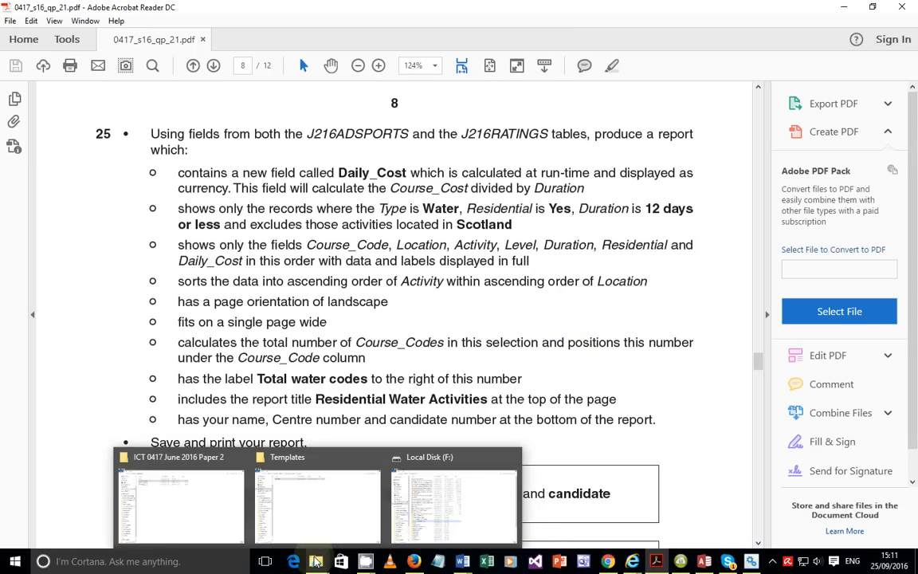
click(203, 470)
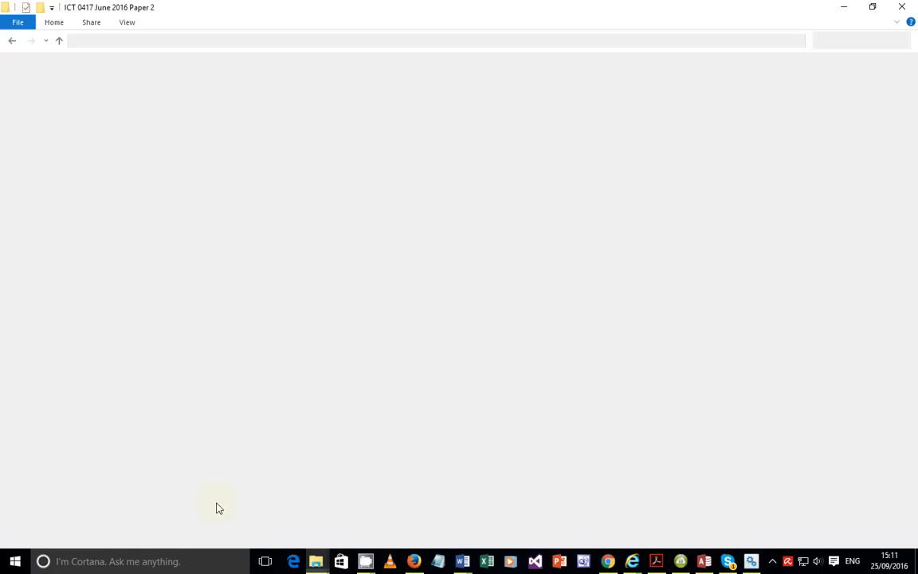
double_click(163, 78)
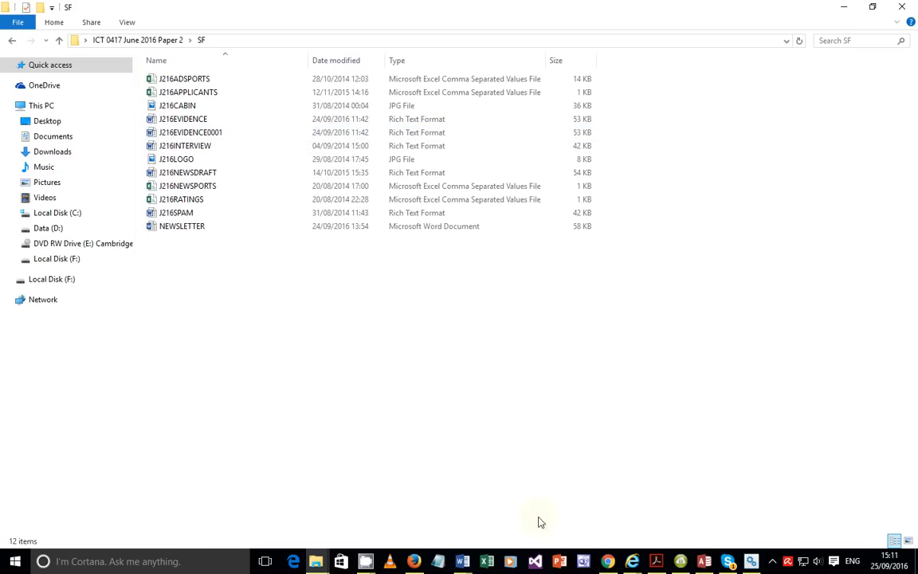
mouse_move(462, 560)
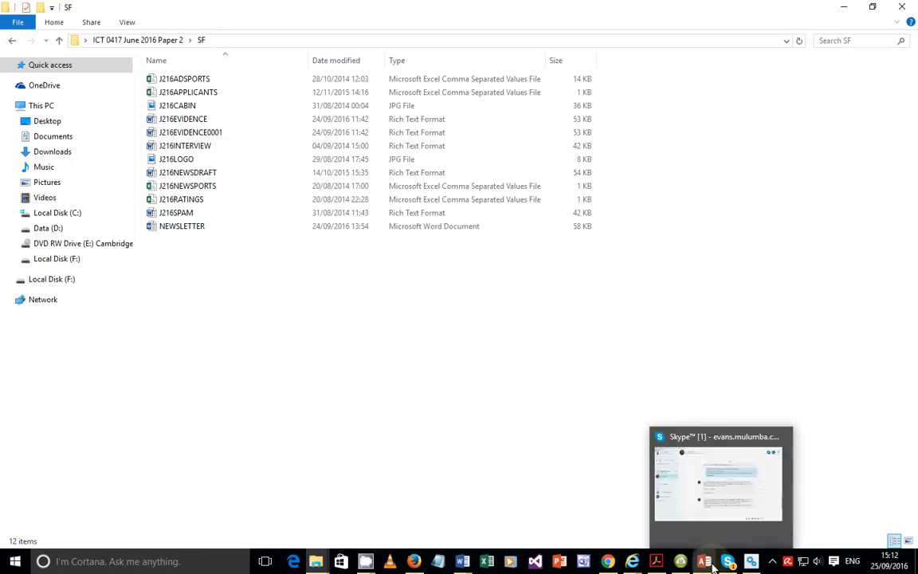
Bring Access forward, showing the J216ADSPORTS–J216RATINGS Relationships window.
click(707, 562)
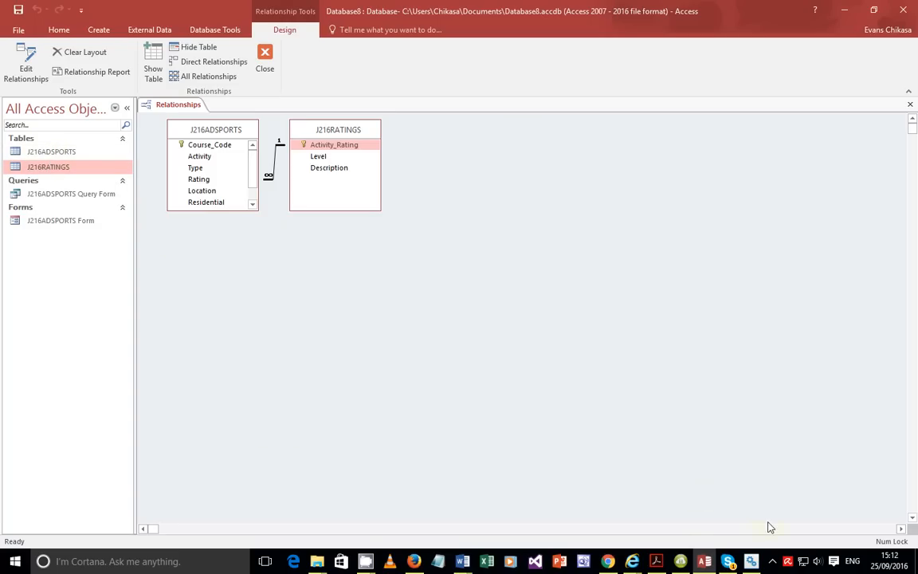
Switch back to the 0417_s16_qp_21.pdf exam paper in Acrobat Reader.
mouse_move(658, 559)
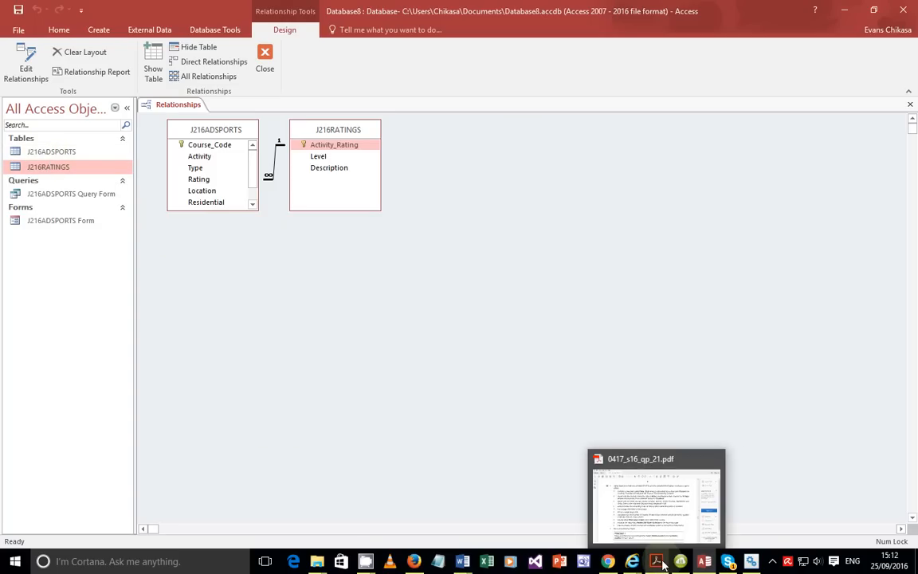
click(658, 520)
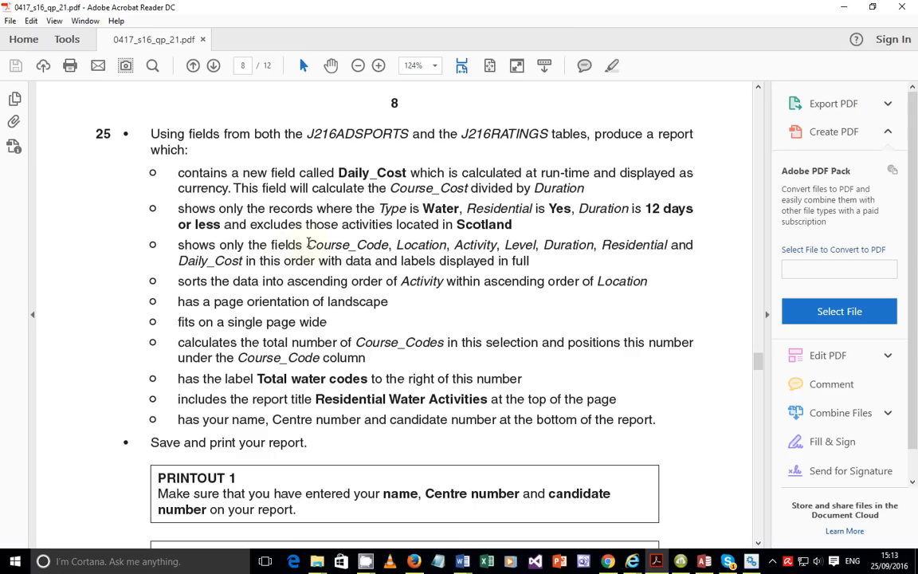
drag(307, 243, 526, 273)
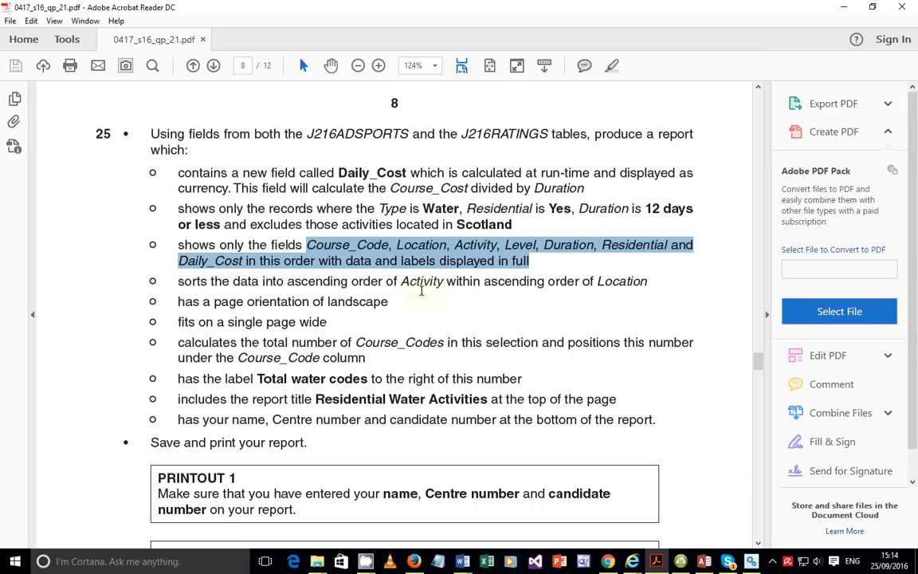
drag(400, 283, 640, 293)
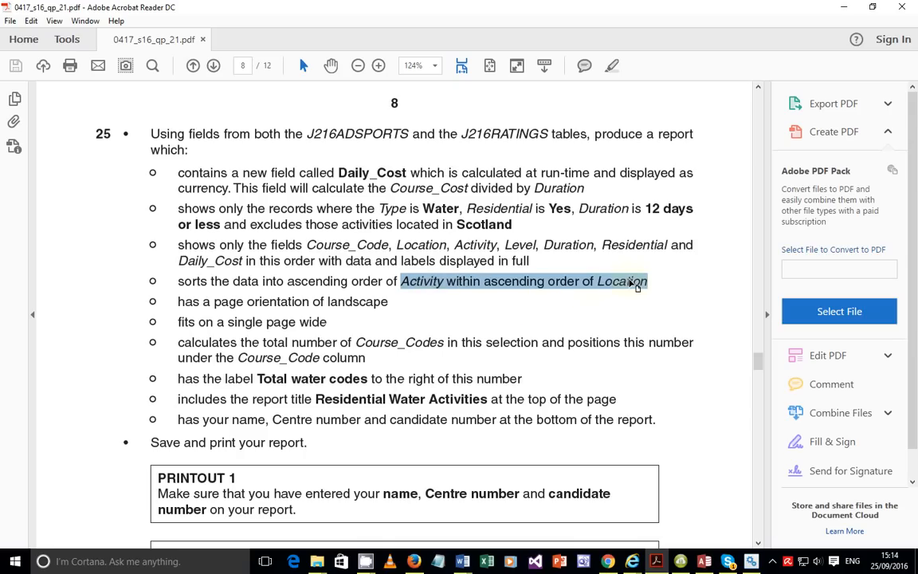
drag(595, 282, 651, 286)
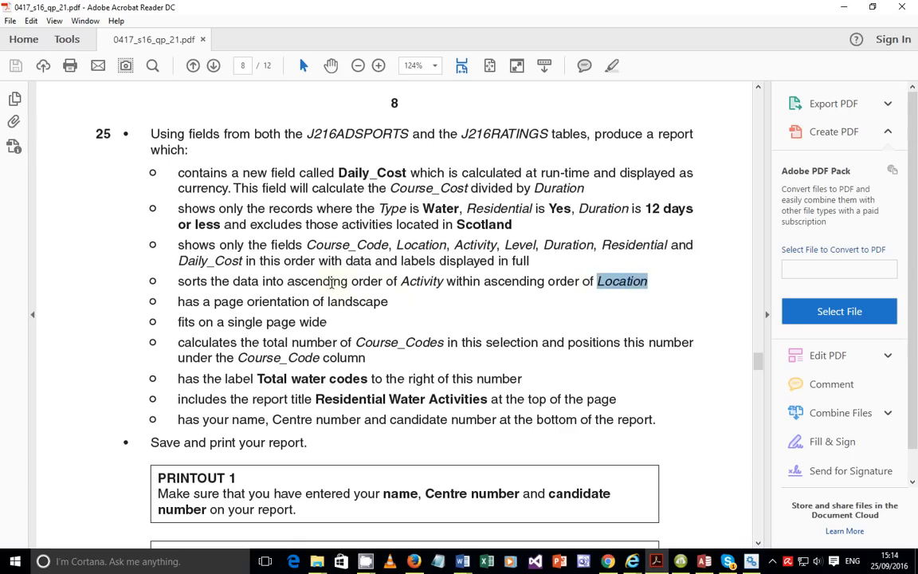
drag(409, 281, 447, 282)
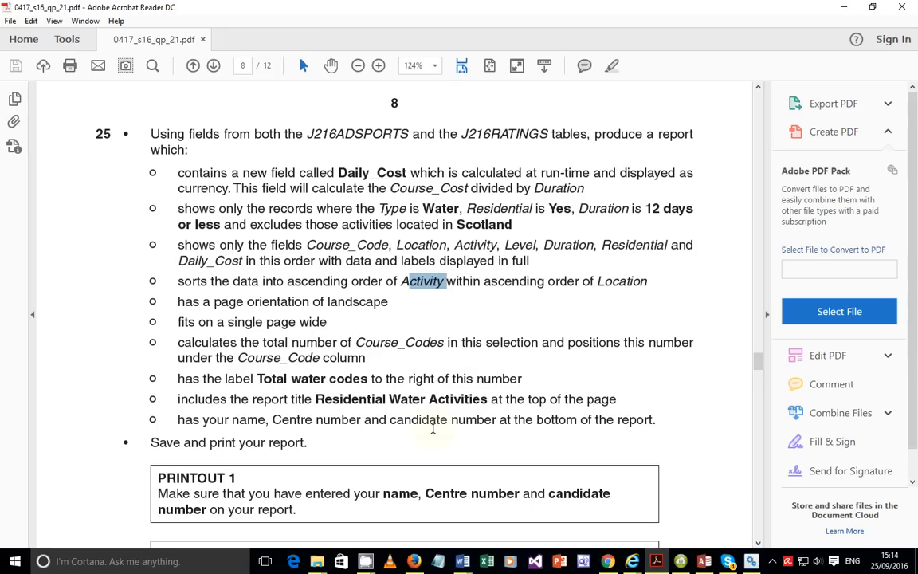
drag(177, 378, 527, 371)
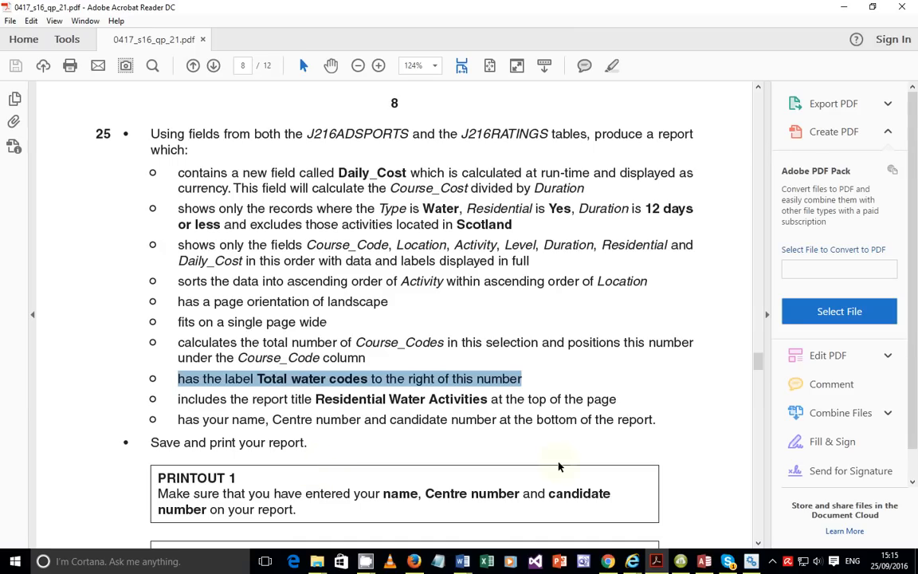
drag(657, 420, 536, 420)
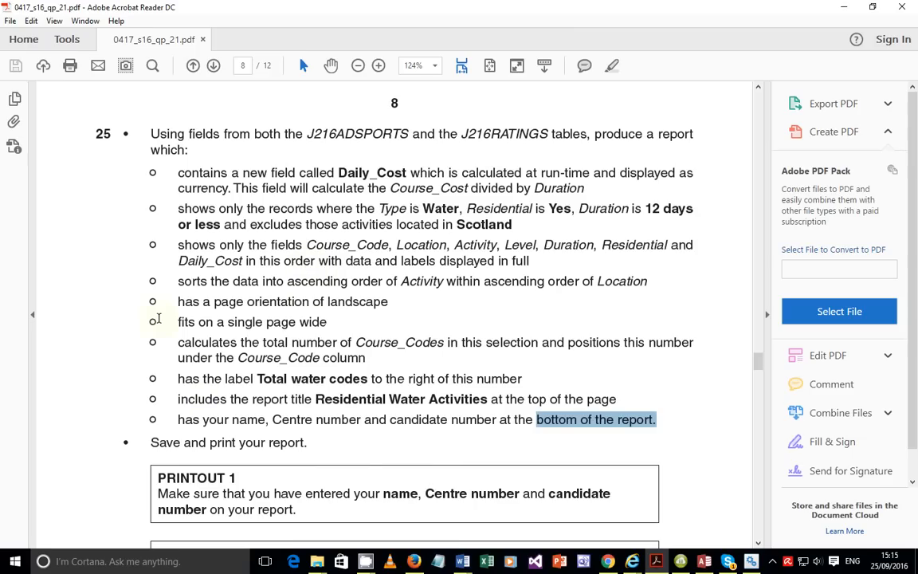
drag(163, 177, 589, 420)
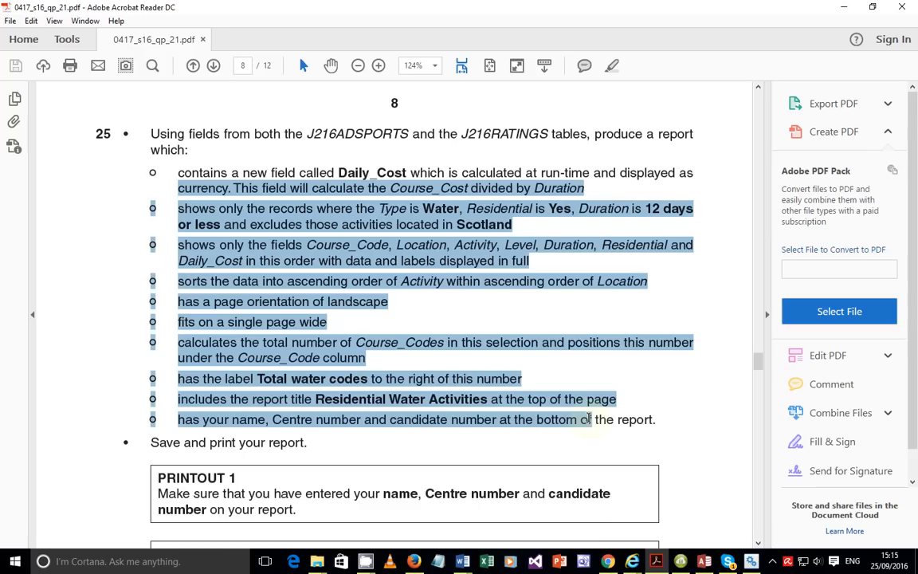
click(421, 351)
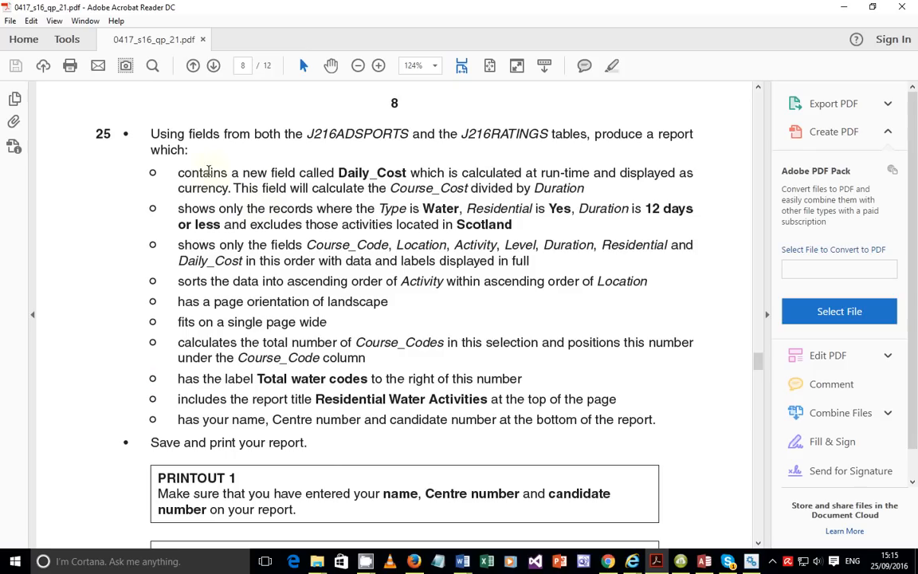
Highlight and review question 25's report bullets, from currency through landscape orientation onward.
drag(179, 176, 329, 309)
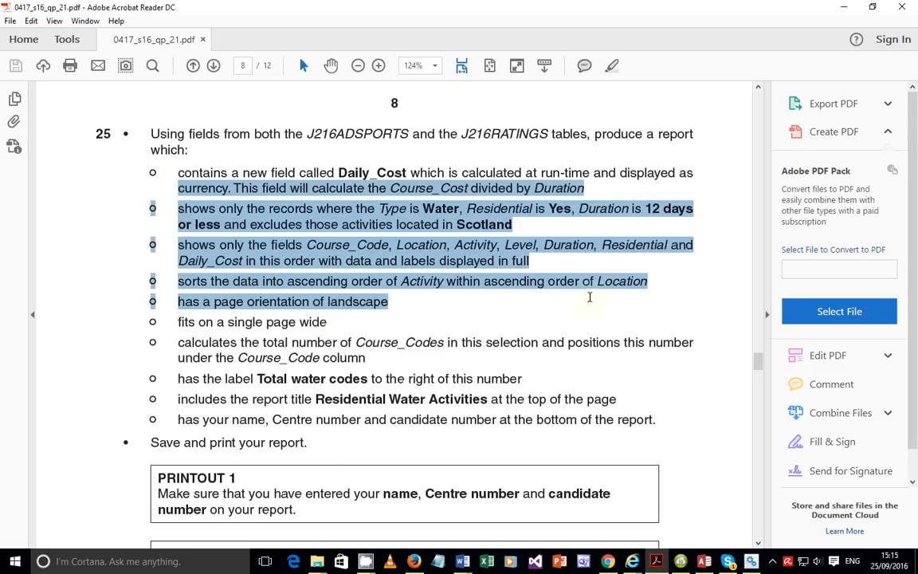
click(534, 307)
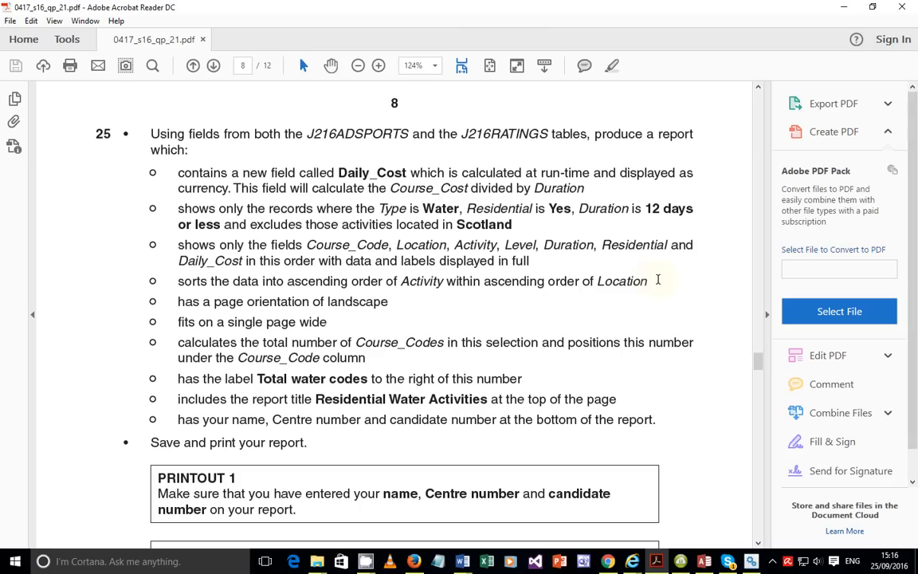
drag(658, 279, 178, 173)
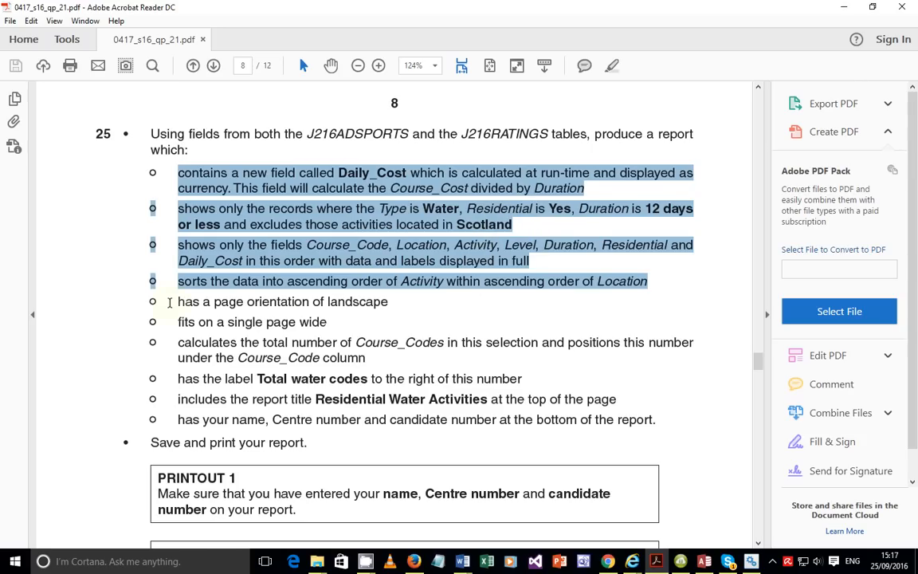
drag(169, 303, 663, 419)
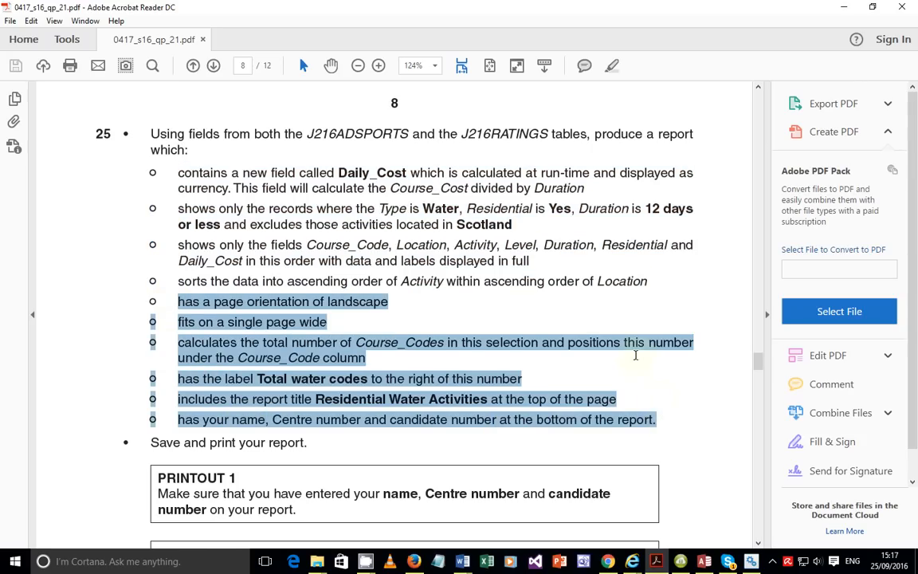
click(373, 241)
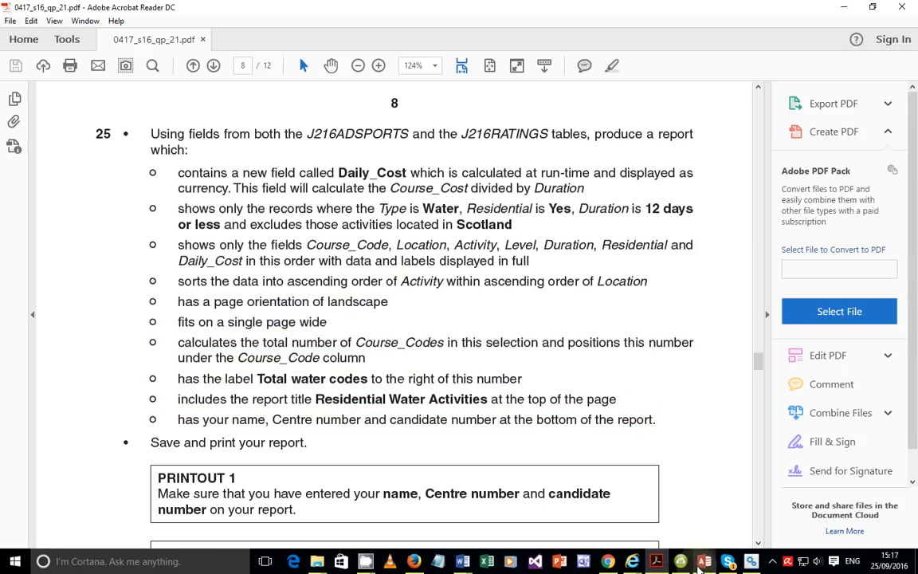
Reread the required field list, then return to the Access database window.
mouse_move(704, 563)
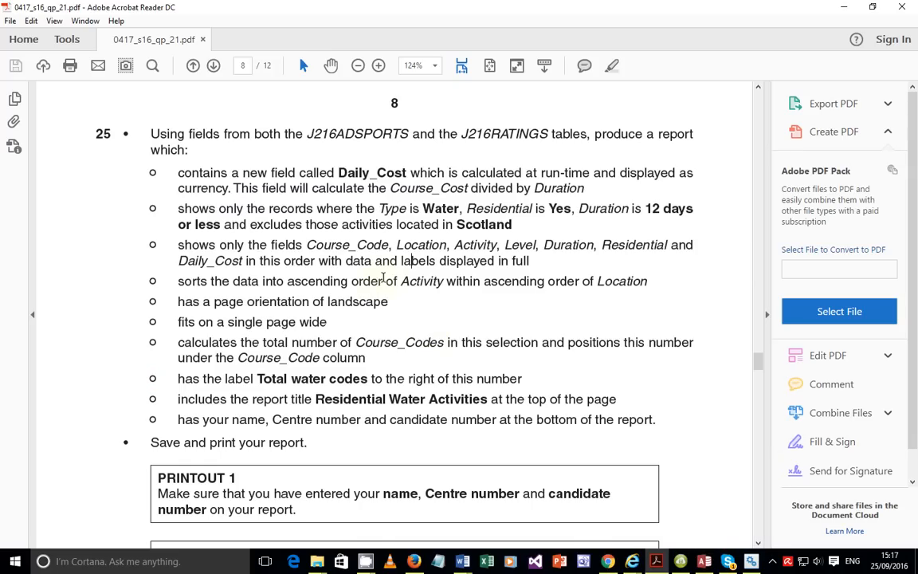
drag(306, 244, 516, 250)
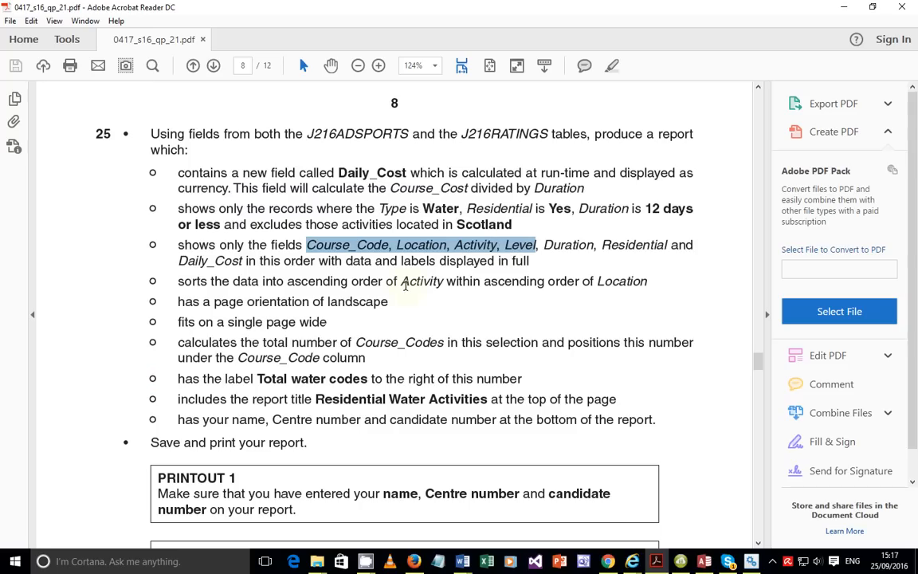
click(326, 287)
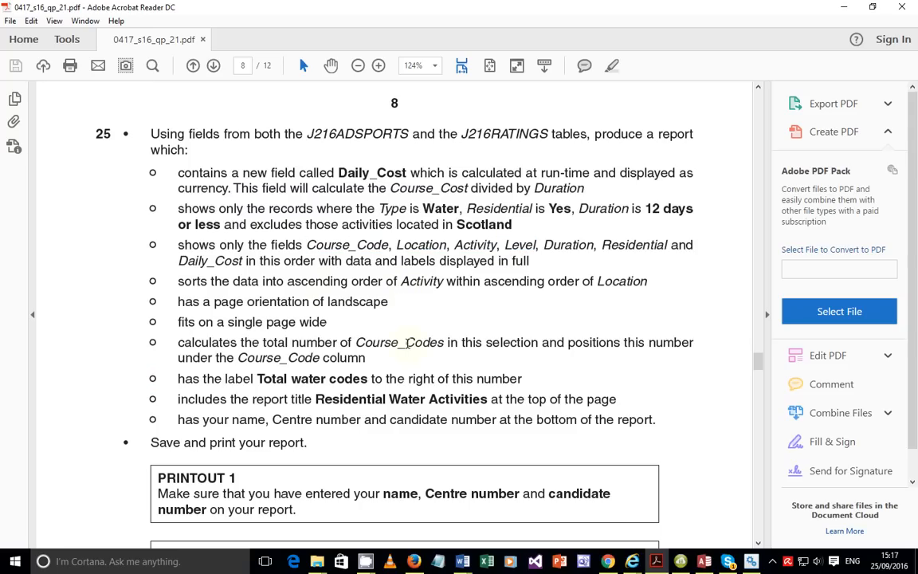
mouse_move(714, 567)
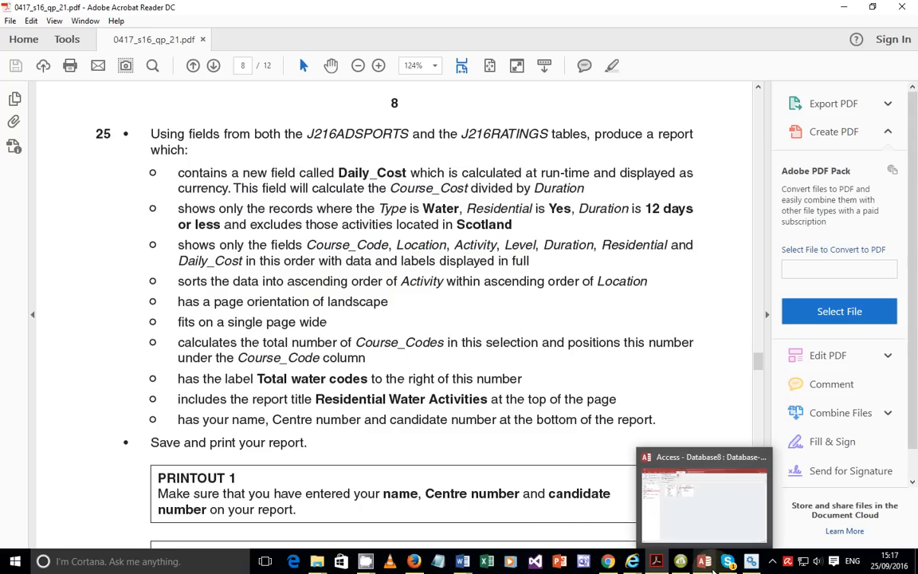
click(697, 533)
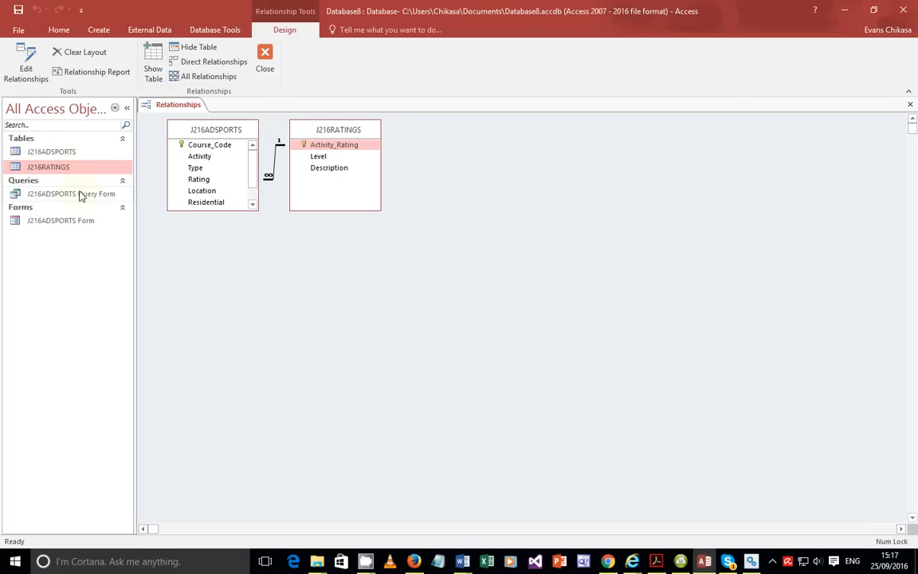
Start a Simple Query Wizard from Create > Query Wizard, then switch to the exam paper.
click(99, 30)
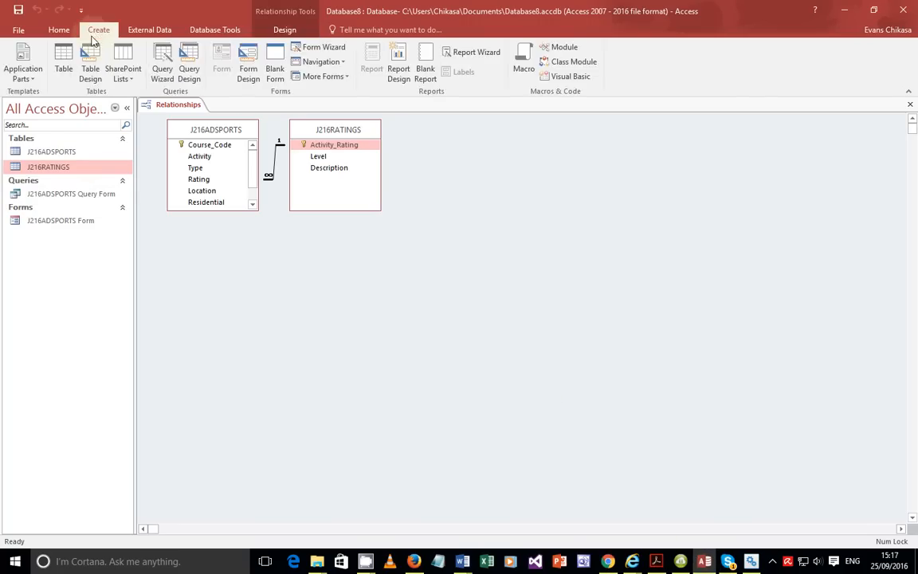
click(162, 73)
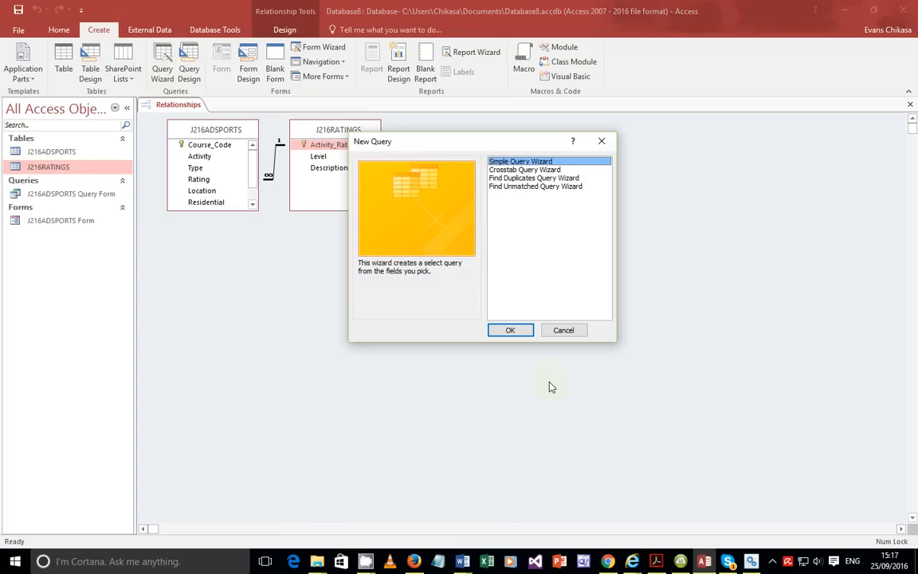
click(510, 333)
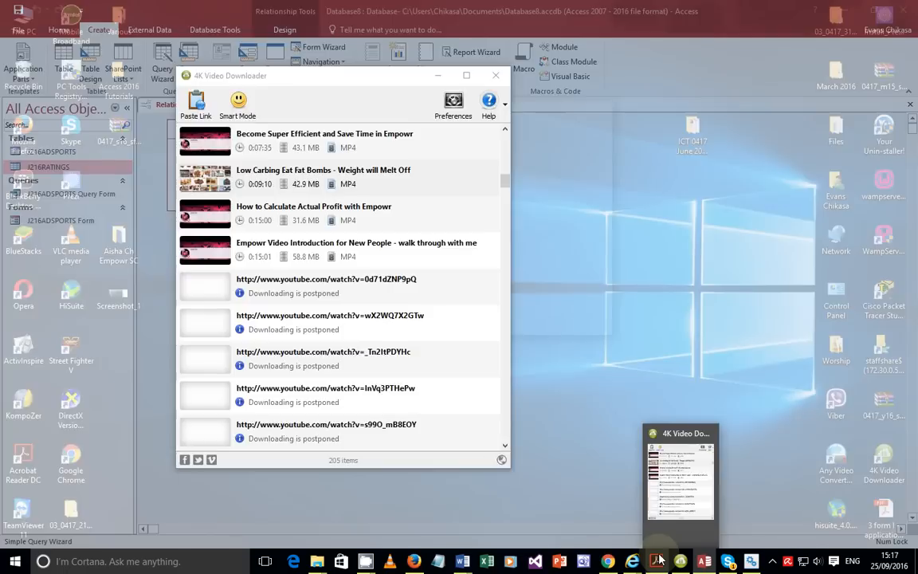
mouse_move(660, 561)
click(635, 510)
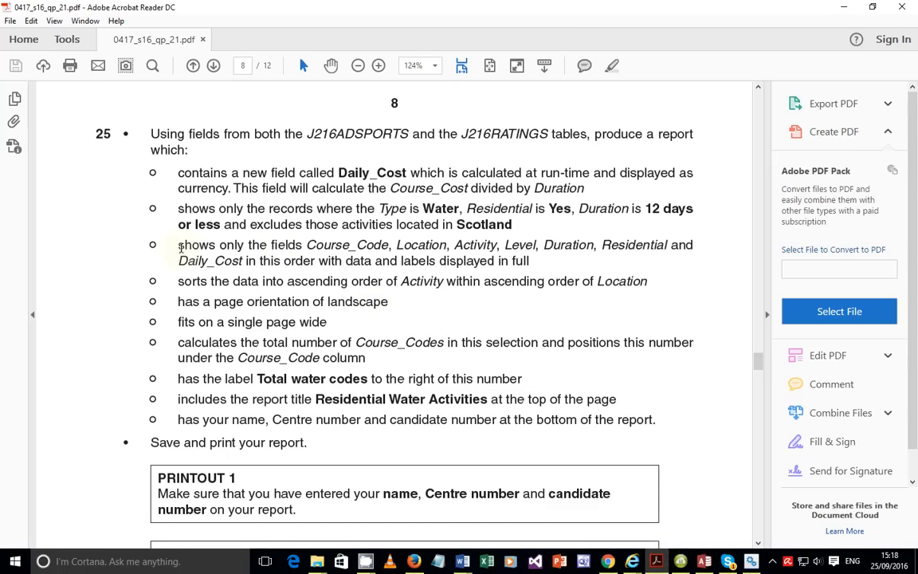
Reread the required field list and Daily_Cost bullets, then return to the Access query wizard.
drag(177, 246, 528, 261)
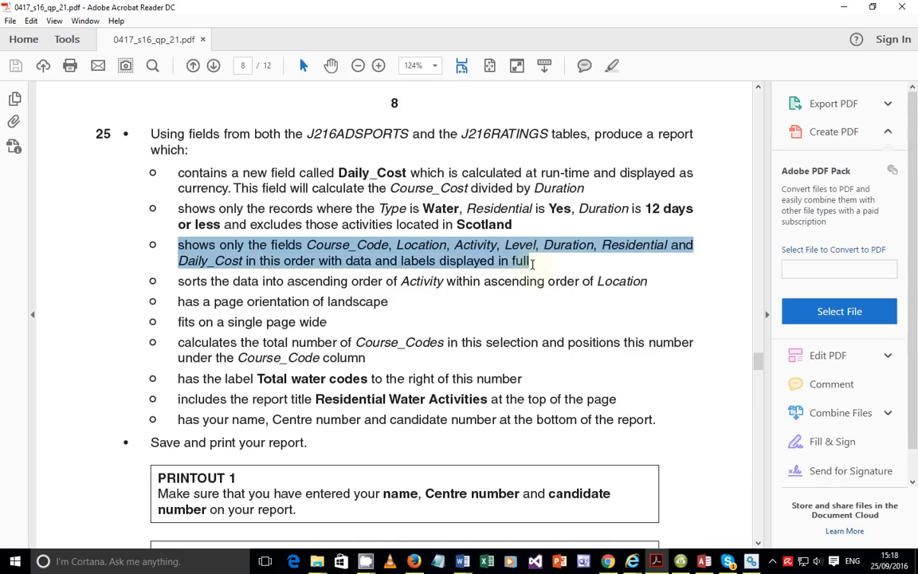
click(549, 219)
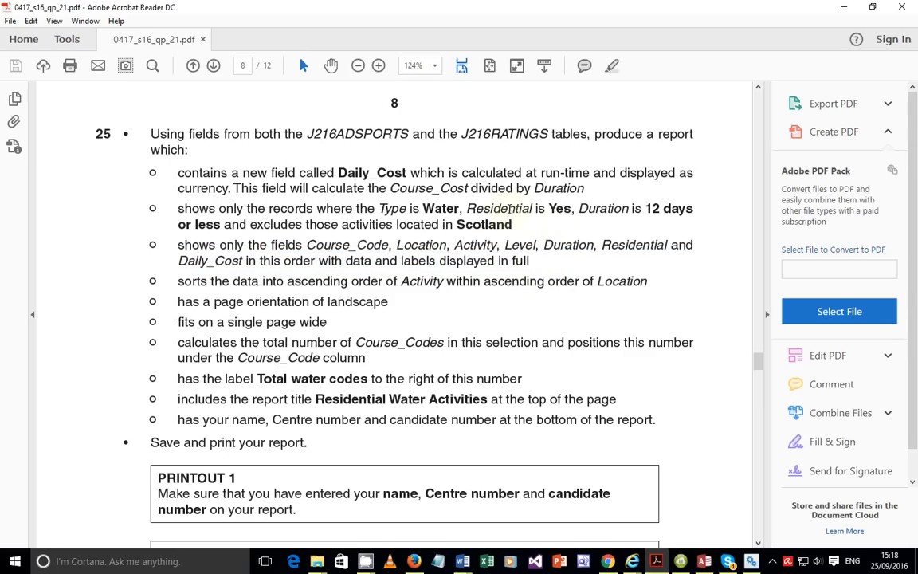
drag(473, 208, 334, 167)
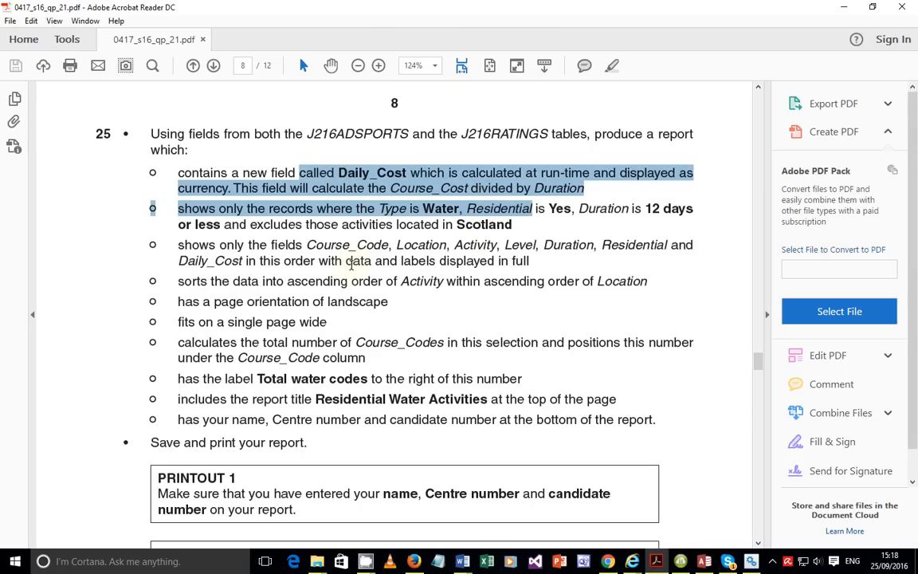
drag(177, 243, 548, 264)
click(547, 265)
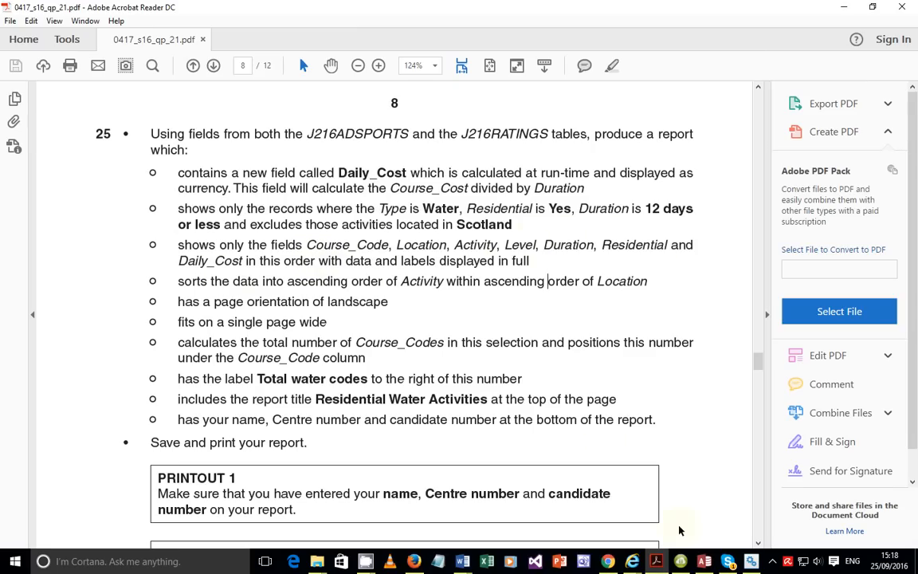
click(705, 559)
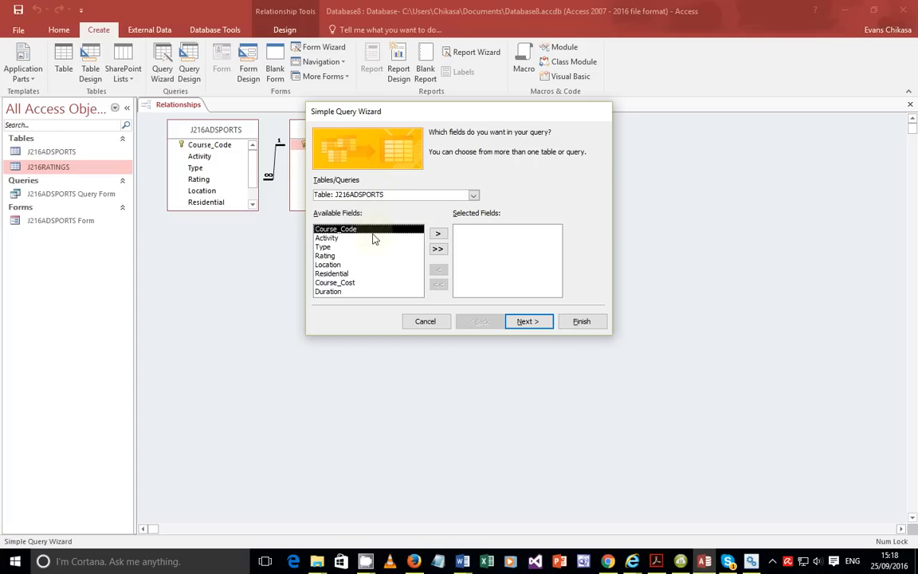
Add Course_Code, Location and Activity from J216ADSPORTS to the query's selected fields.
click(438, 234)
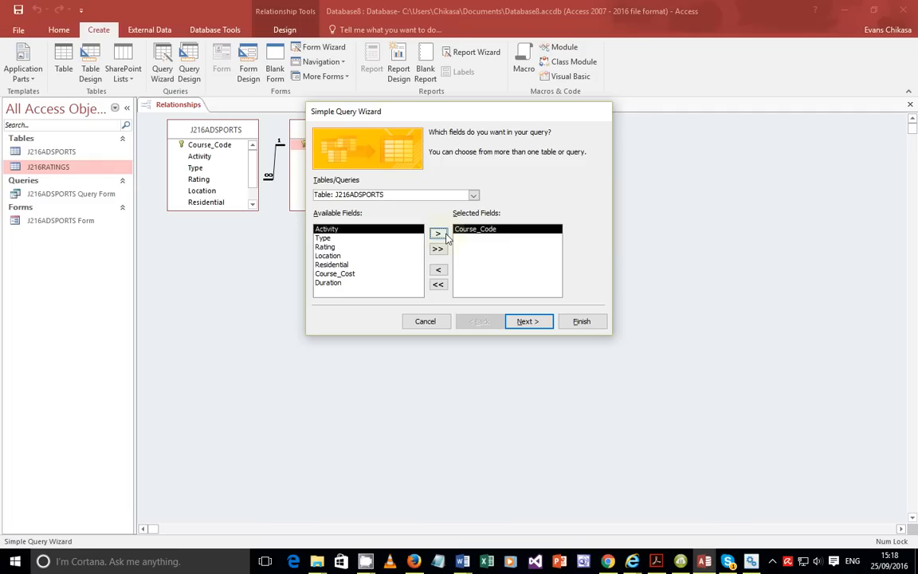
double_click(326, 257)
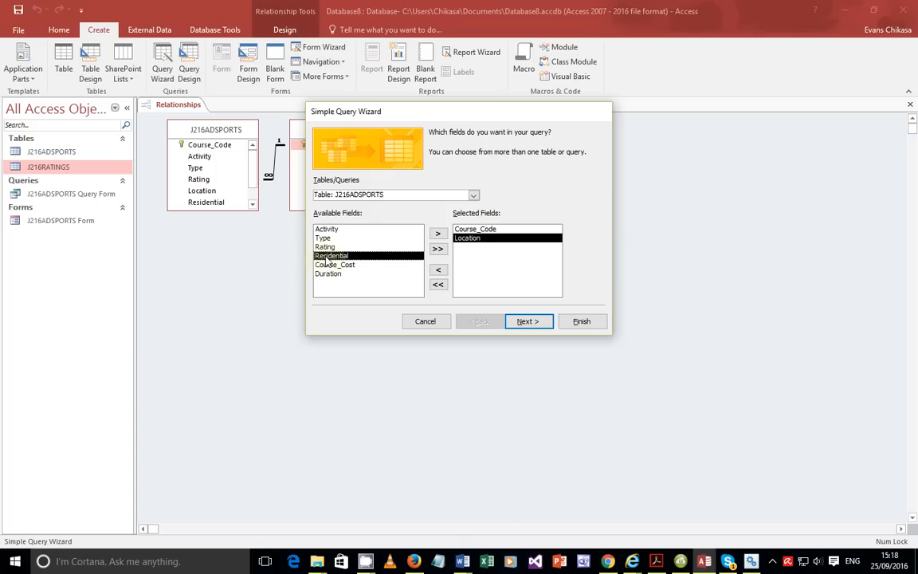
double_click(327, 231)
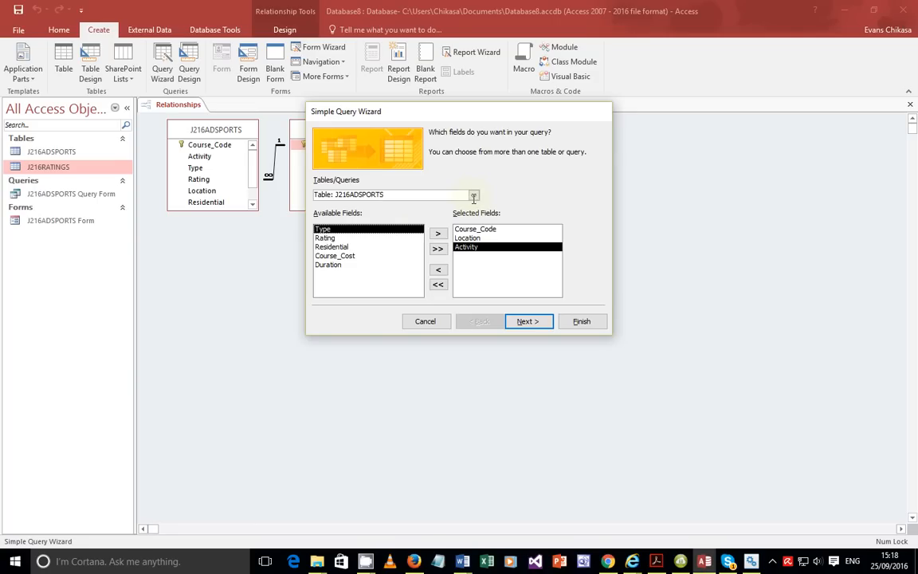
key(Escape)
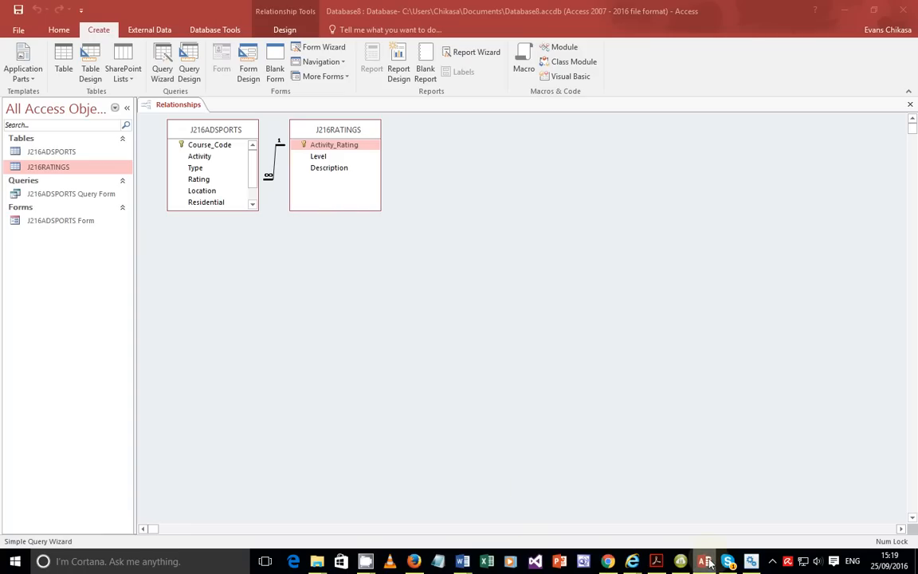
click(159, 59)
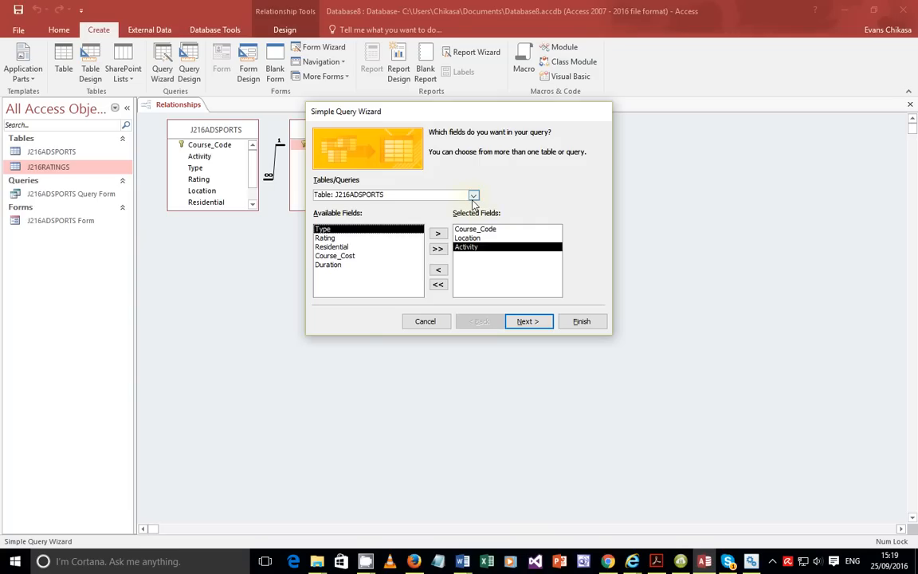
Add Level from J216RATINGS, then Duration and Residential from J216ADSPORTS, and check the exam paper.
click(473, 196)
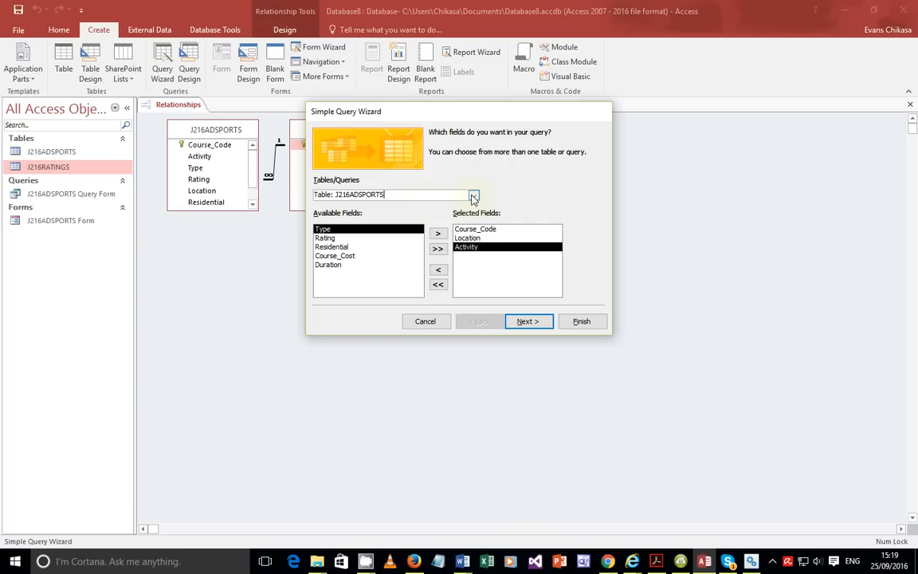
click(434, 195)
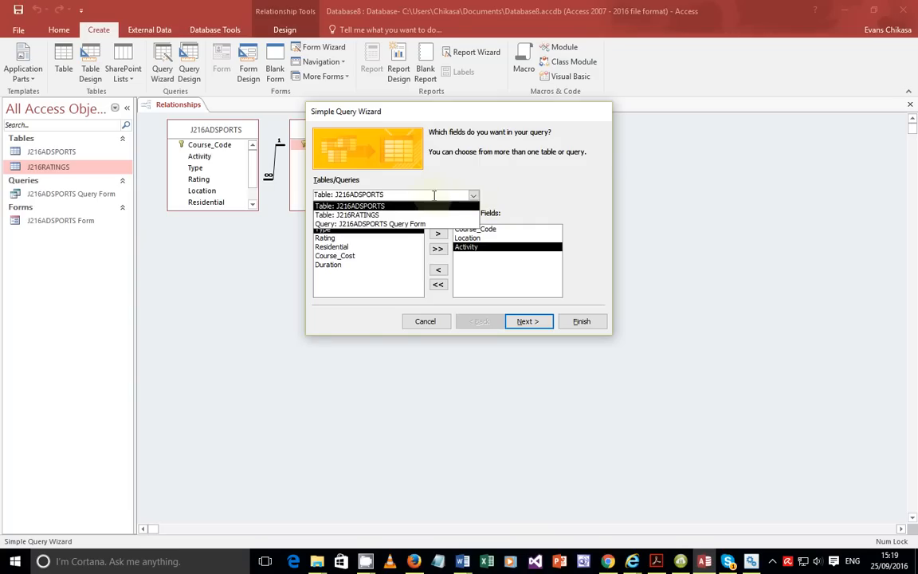
click(374, 215)
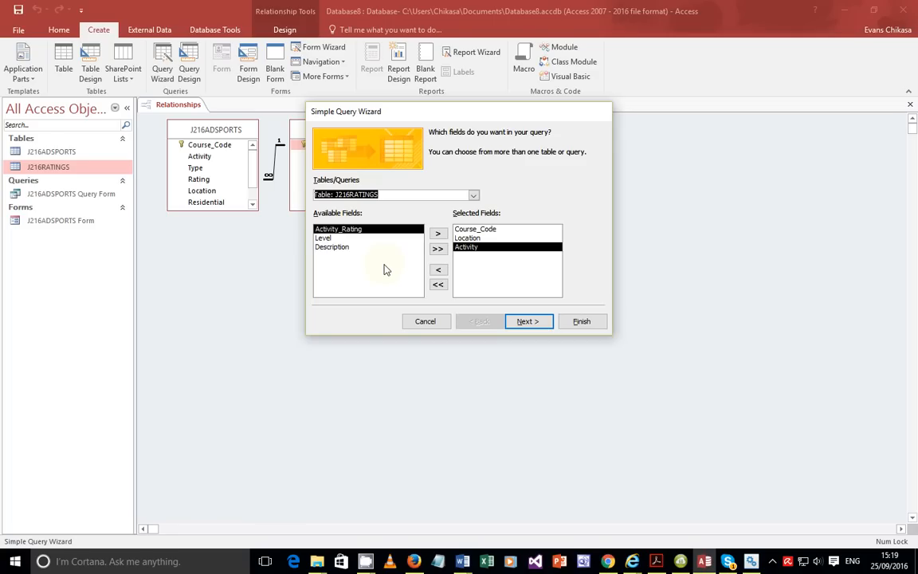
double_click(325, 238)
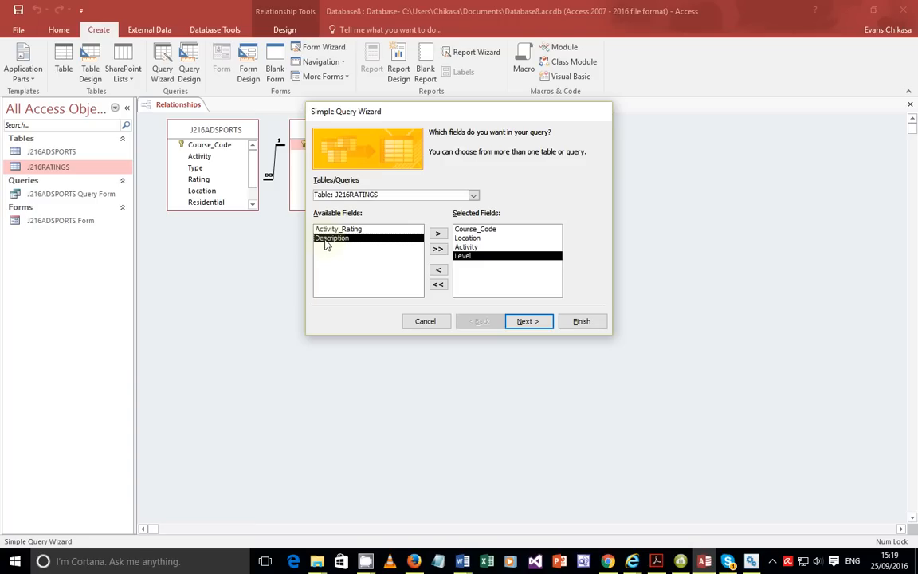
click(472, 196)
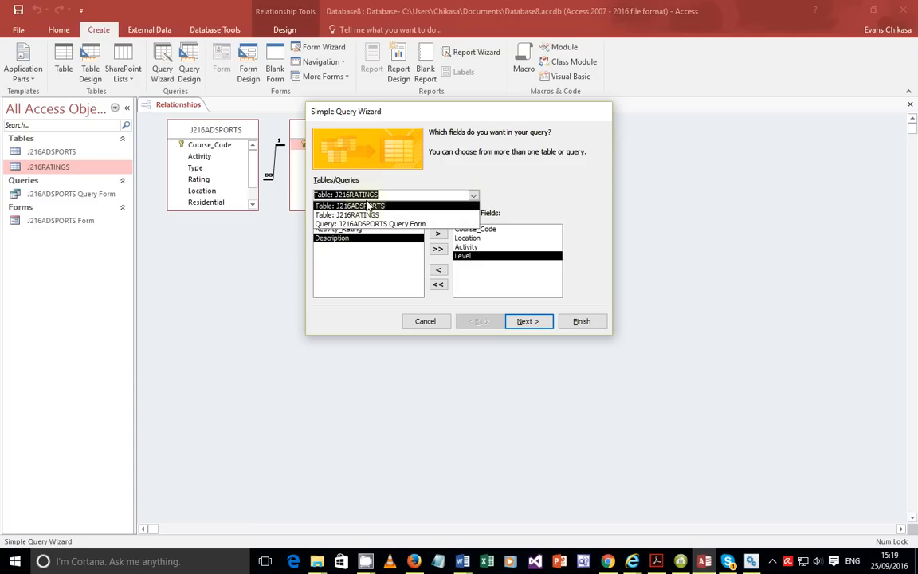
click(366, 207)
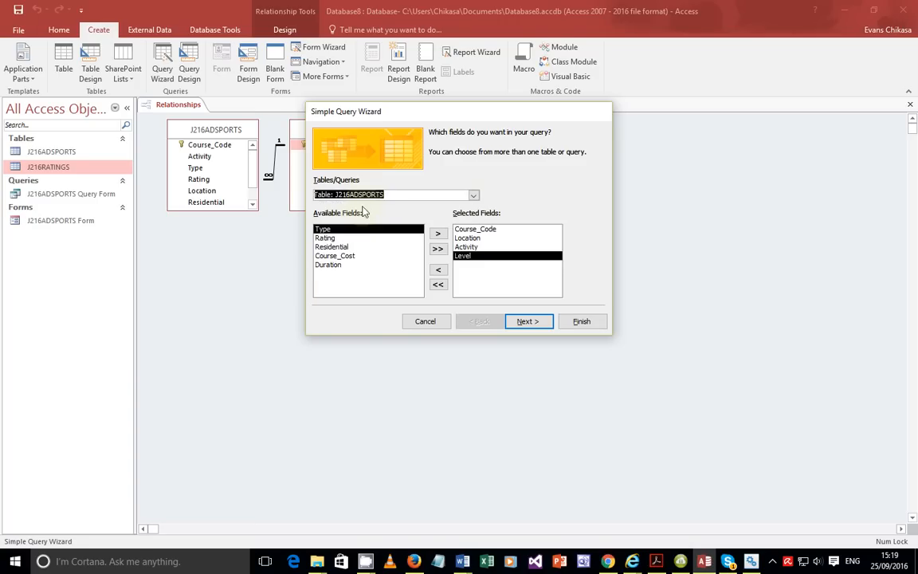
double_click(335, 264)
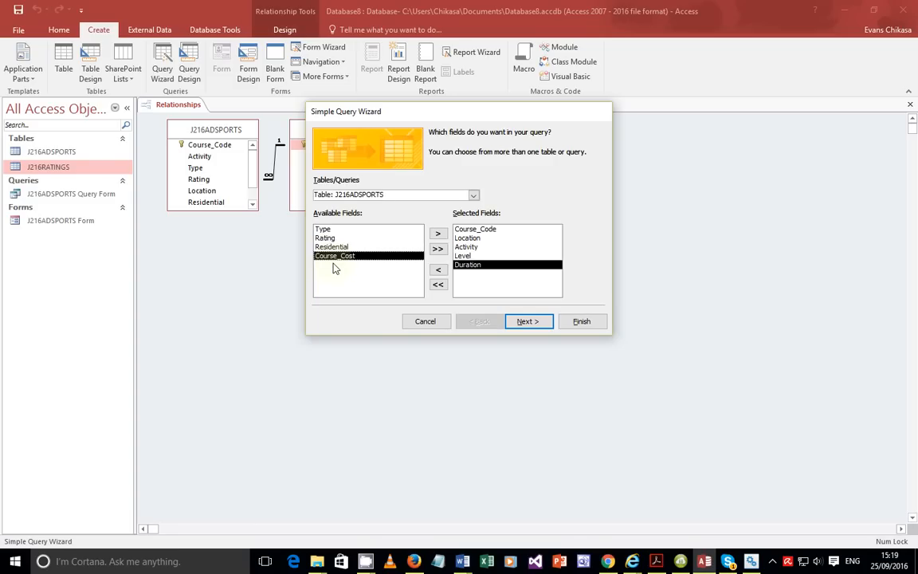
double_click(339, 248)
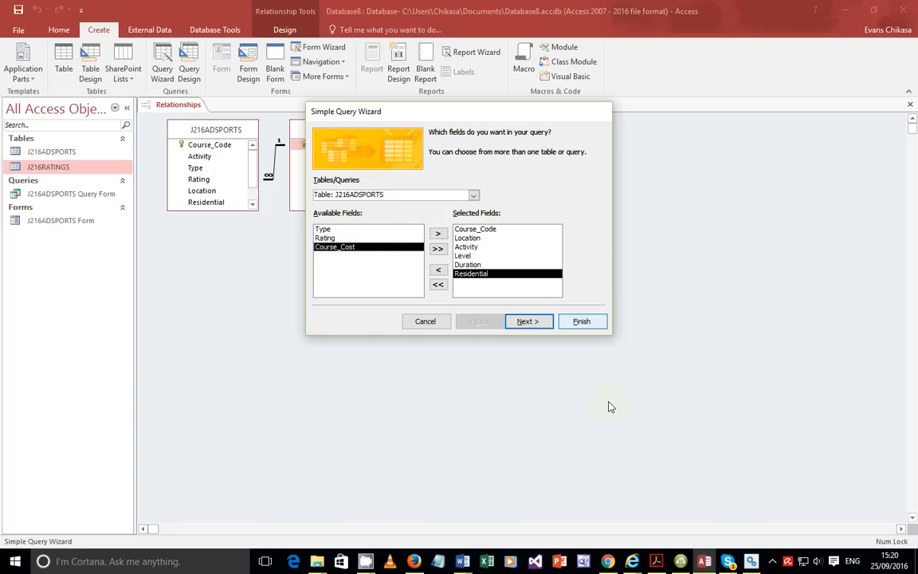
click(656, 561)
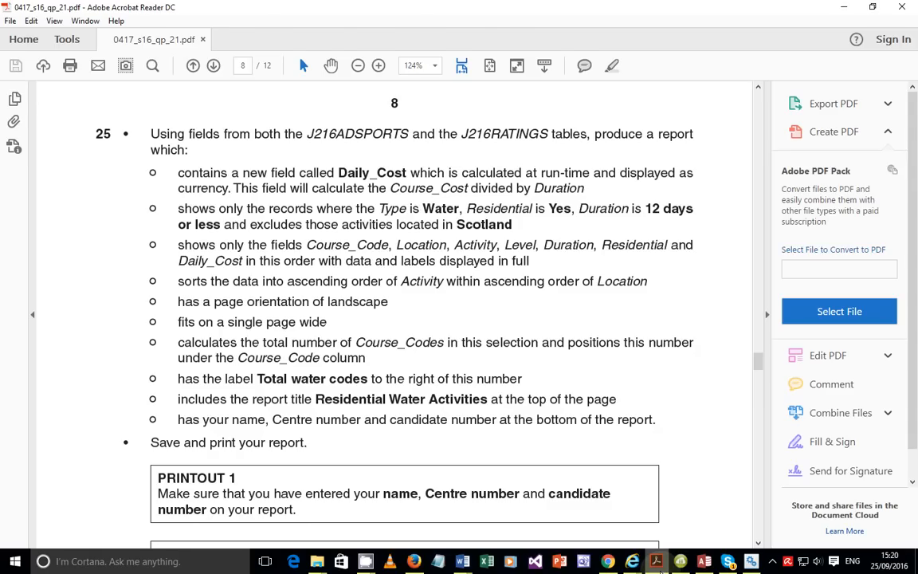
Alt+Tab back to the Access Simple Query Wizard with six fields chosen.
key(alt+Tab)
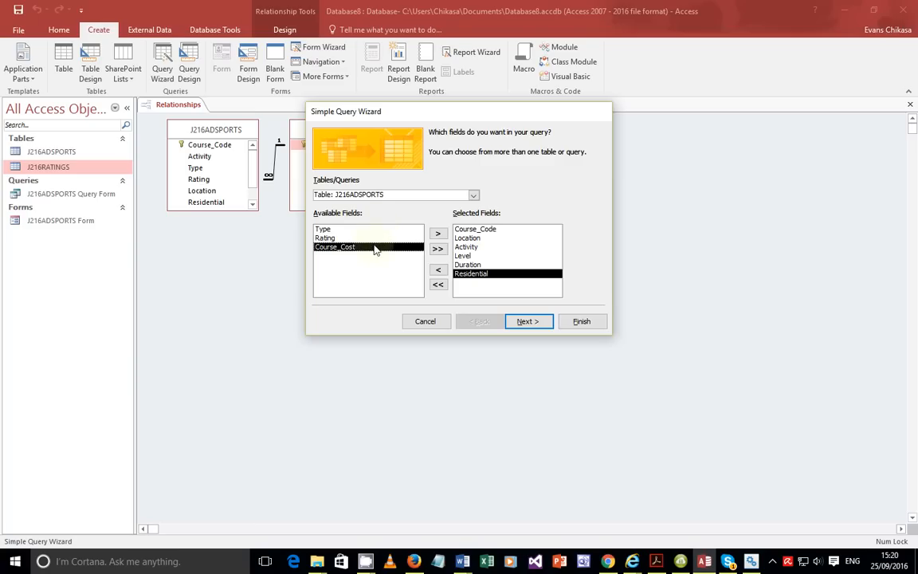
Finish the wizard choosing 'Modify the query design' and close the Property Sheet.
click(528, 322)
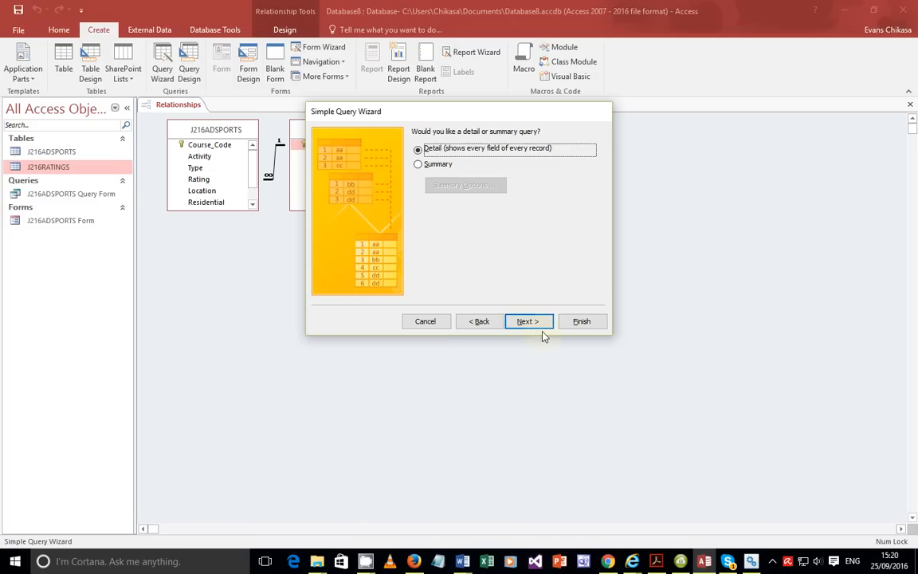
click(530, 322)
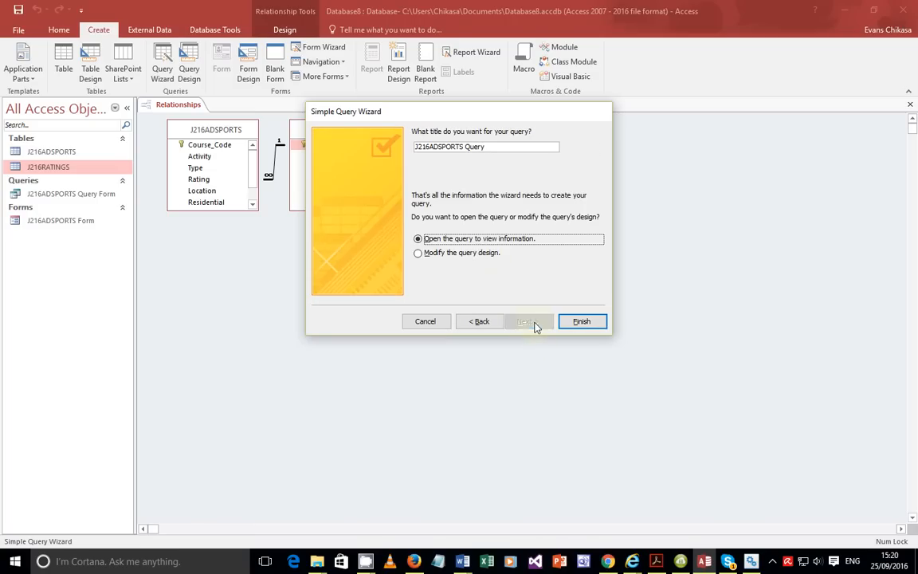
click(459, 253)
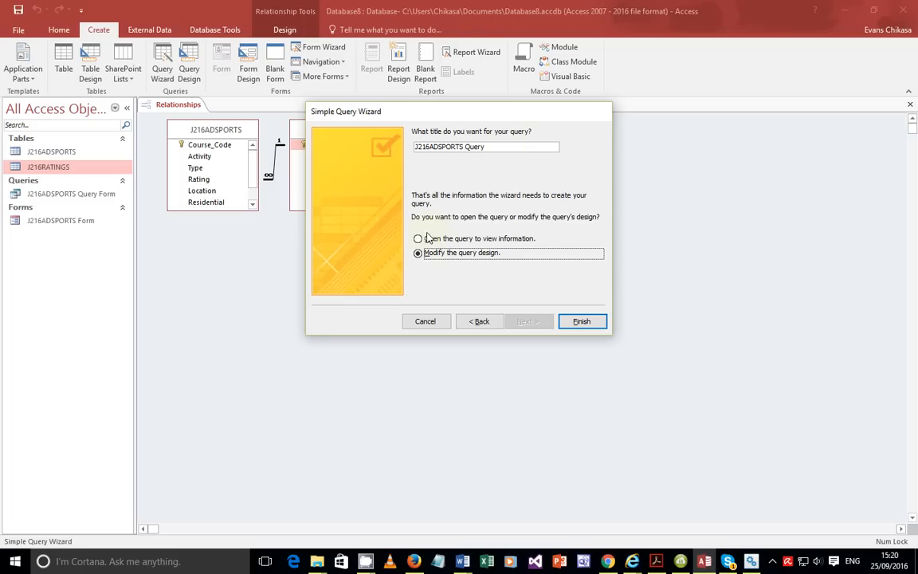
click(575, 322)
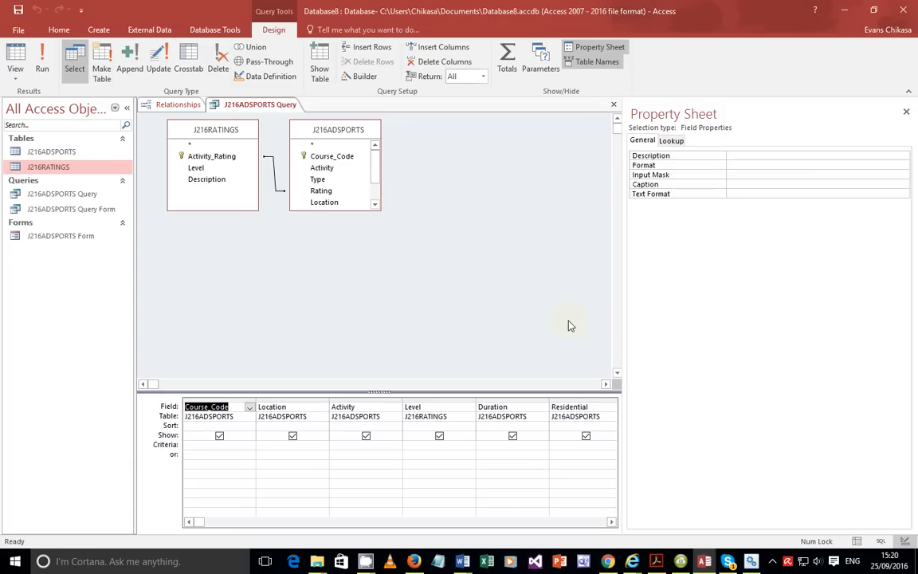
click(904, 111)
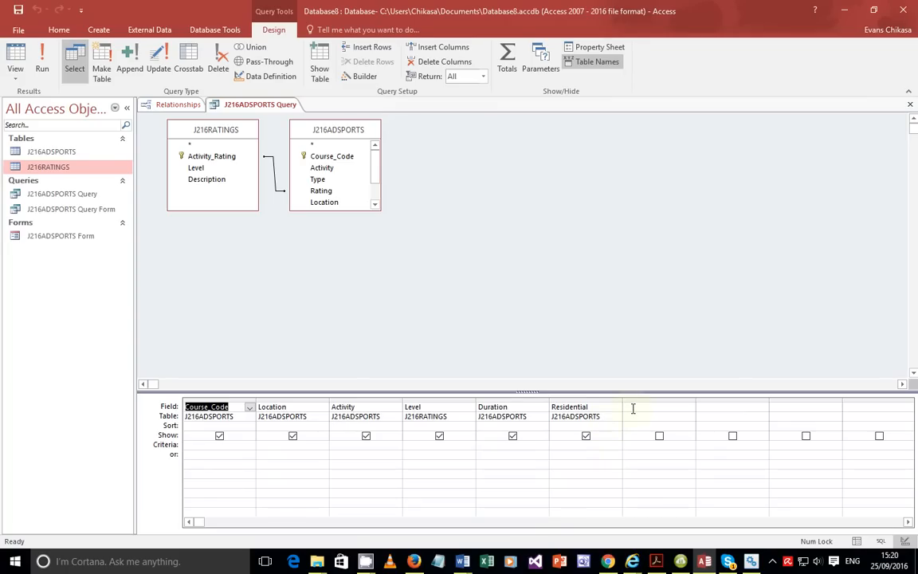
Check the Course_Cost field in the exam task, then return to the query design.
click(656, 562)
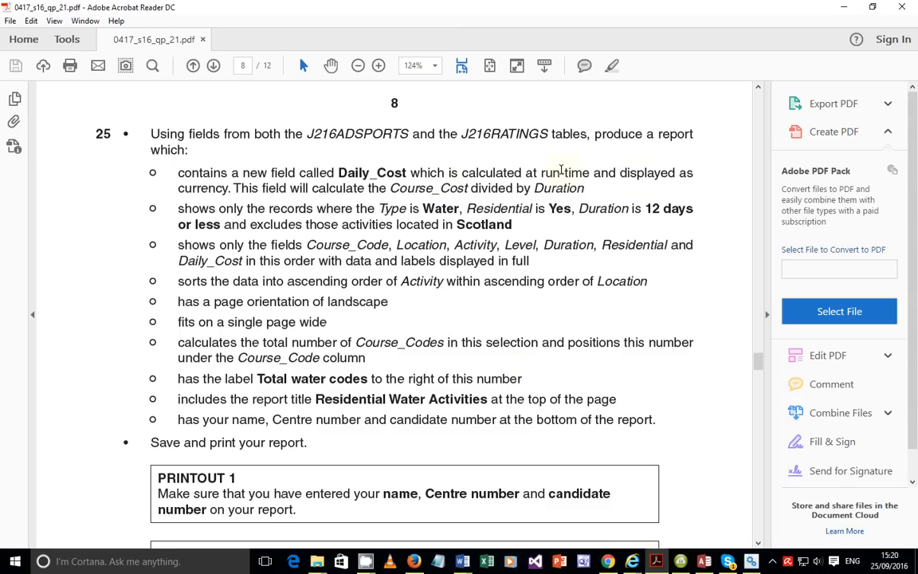
drag(390, 188, 467, 188)
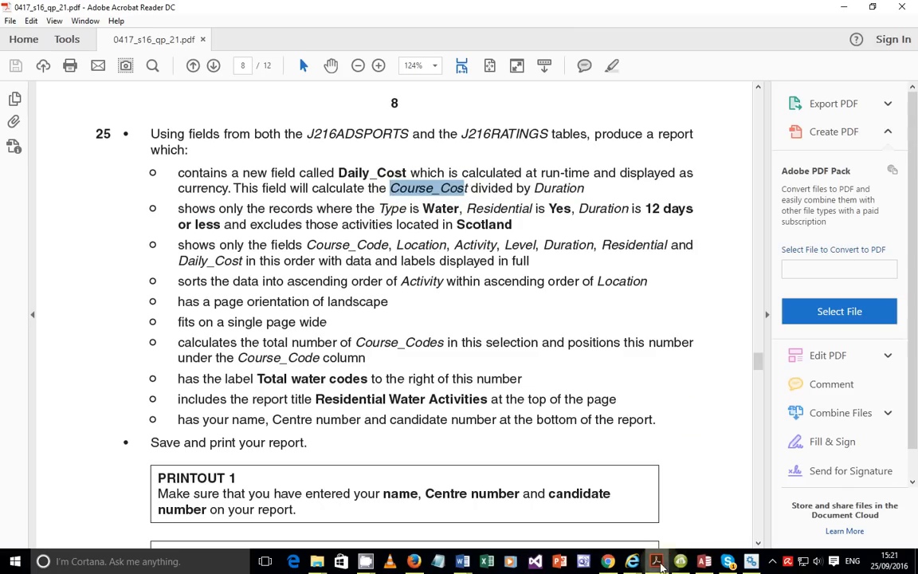
click(656, 562)
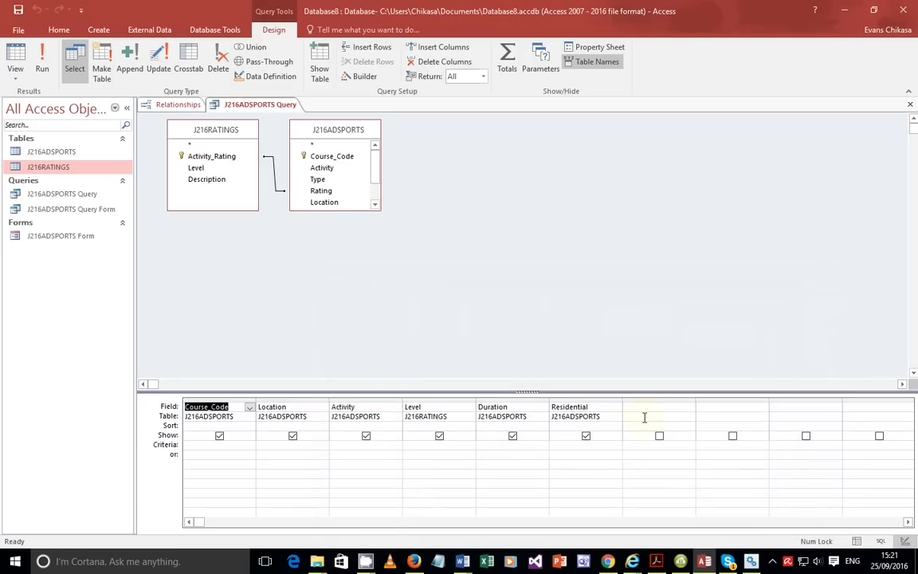
Add a calculated field Daily_Cost as [Course_Code]/[Duration] and run the query in Datasheet View.
click(643, 408)
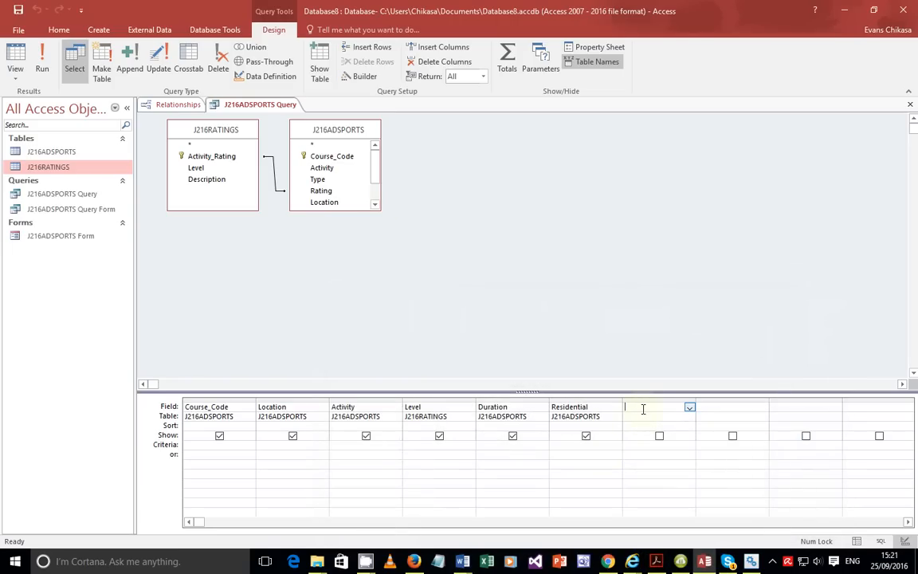
text(f)
text(uration)
text(])
key(Tab)
double_click(631, 406)
text(Daily_Cost: [Cours)
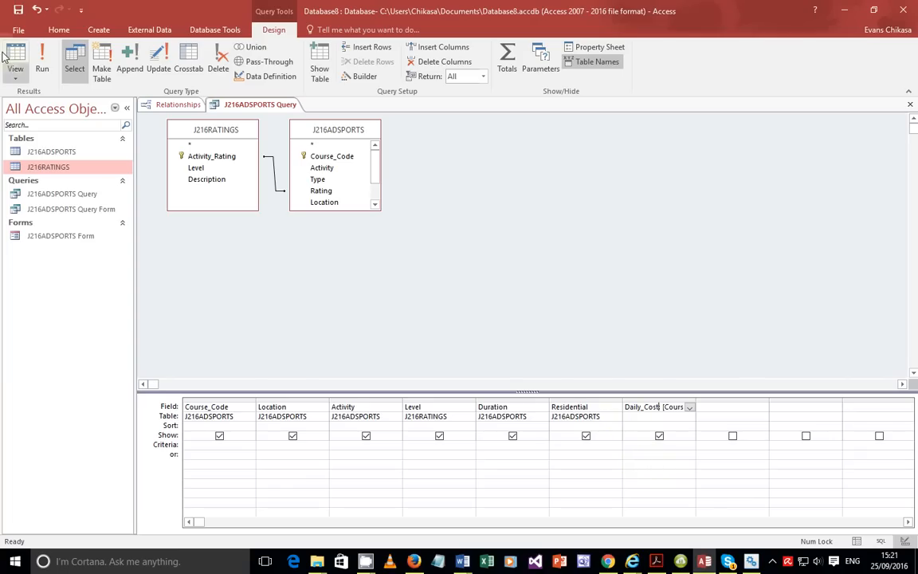
click(15, 77)
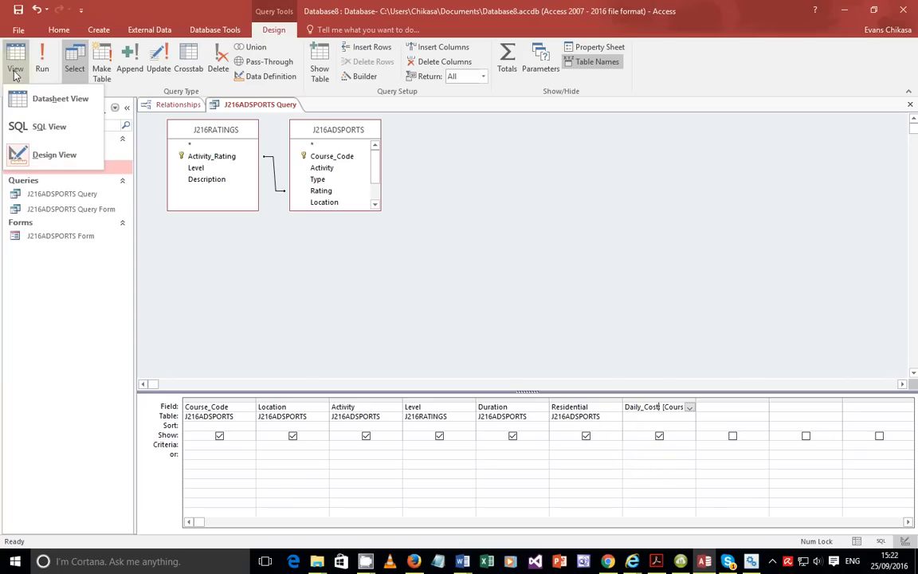
click(43, 67)
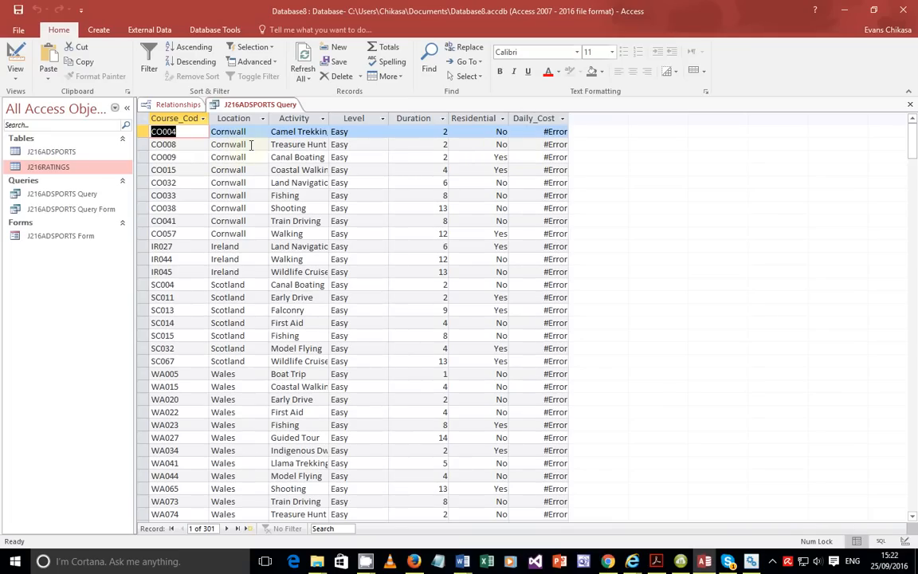
Switch the query back to Design View.
click(5, 79)
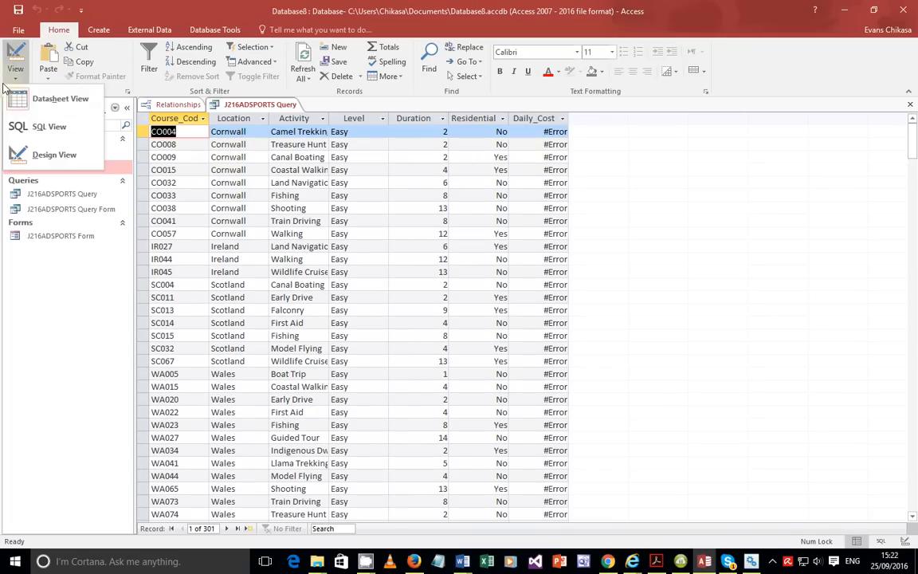
click(553, 145)
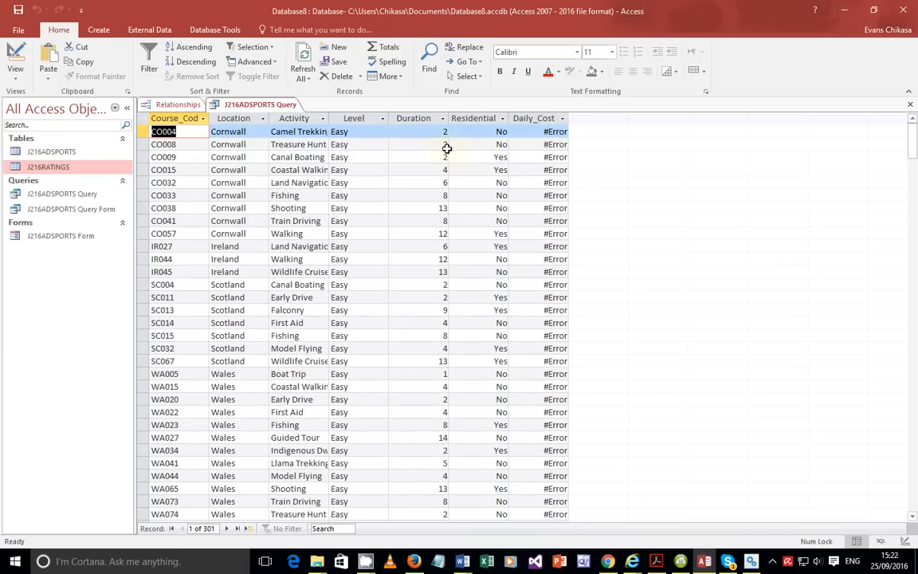
click(17, 75)
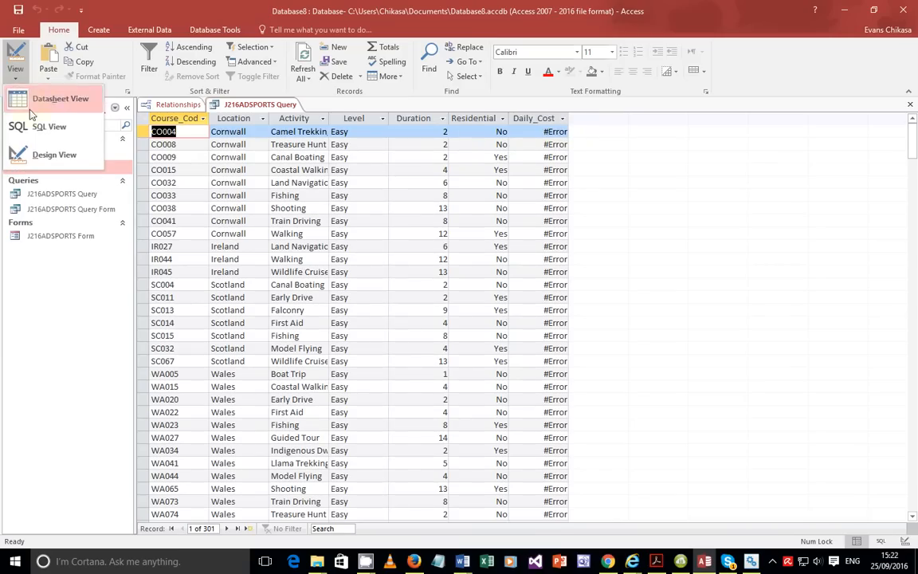
click(47, 152)
Change the Daily_Cost expression to [Course_Cost]/[Duration] and run the query.
click(676, 407)
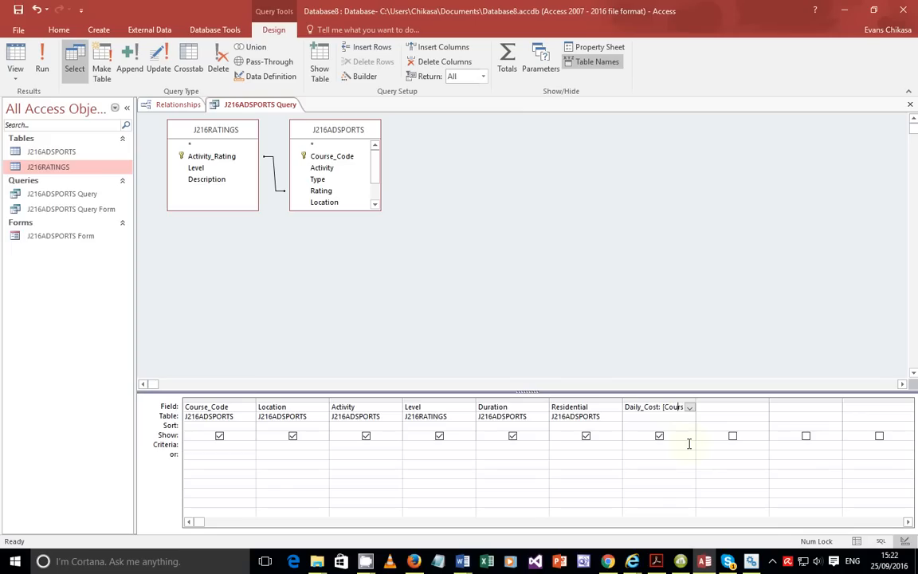
key(Right)
key(Right)
key(Right)
key(Right)
key(BackSpace)
key(BackSpace)
text(st)
click(690, 474)
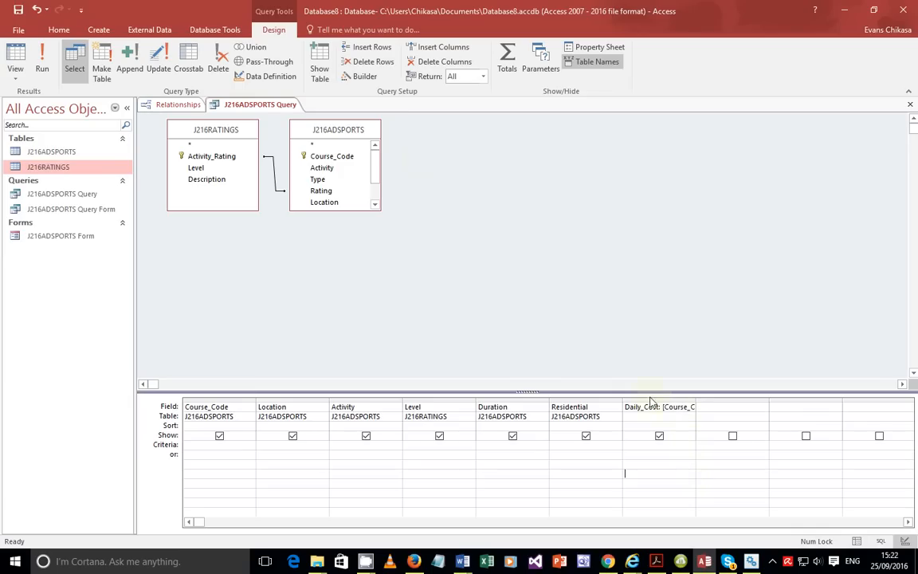
click(44, 58)
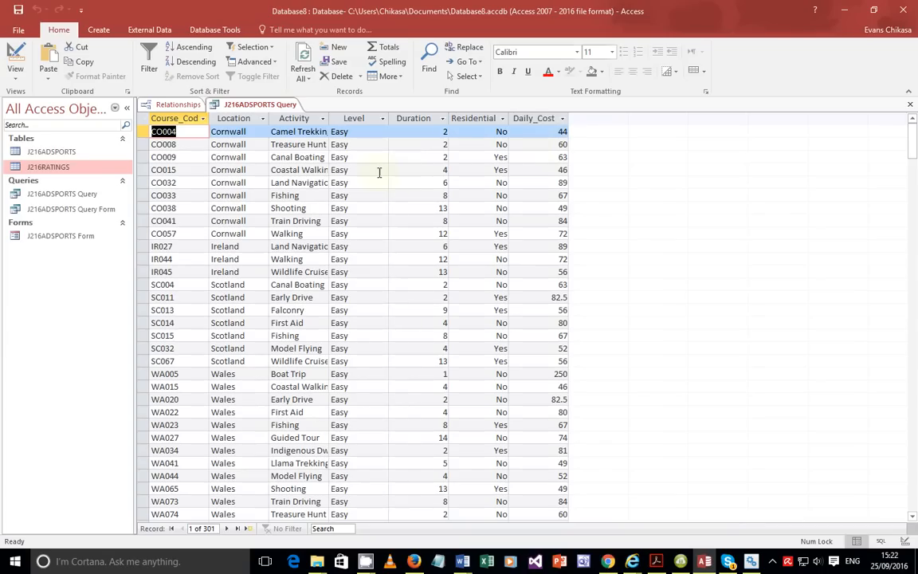
click(20, 82)
In the Daily_Cost properties set Format to Euro and Decimal Places to 2, then run the query.
click(45, 156)
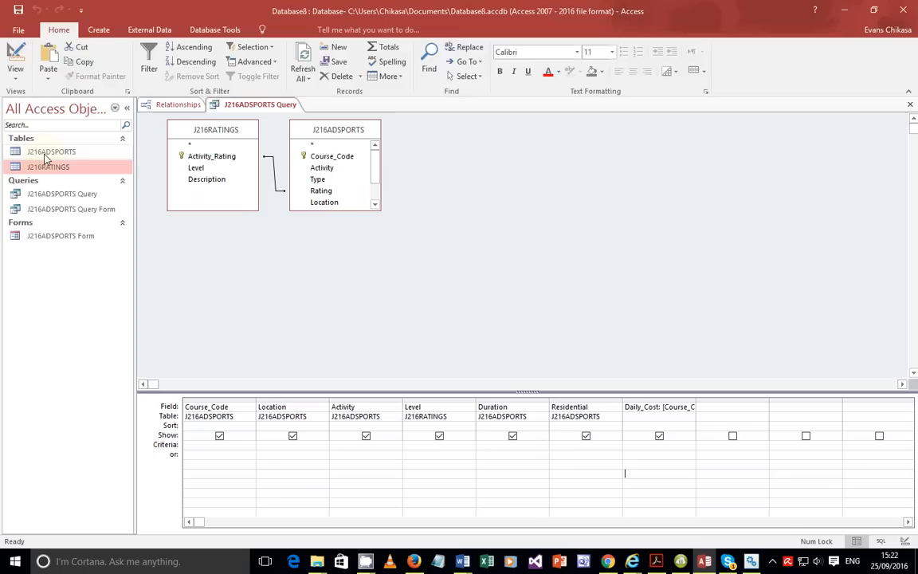
click(675, 406)
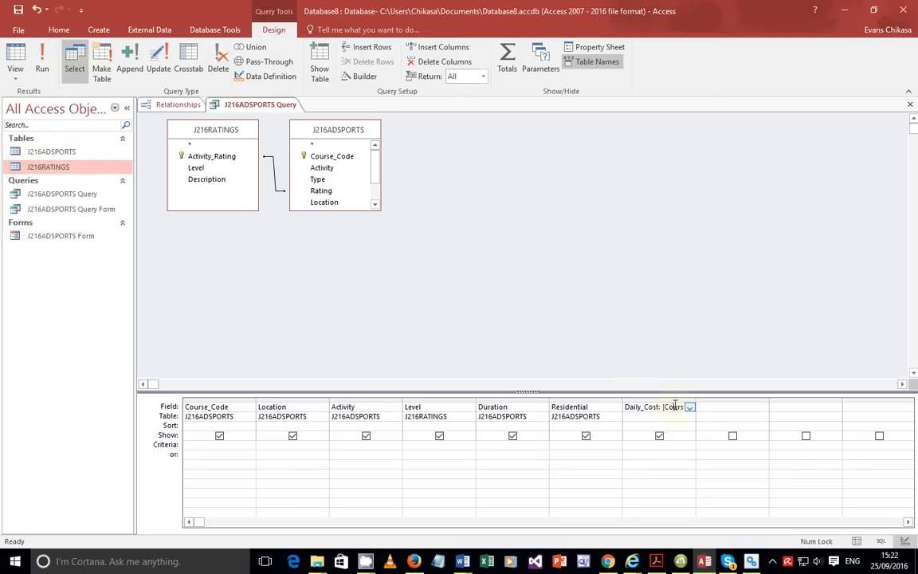
click(673, 399)
right_click(673, 401)
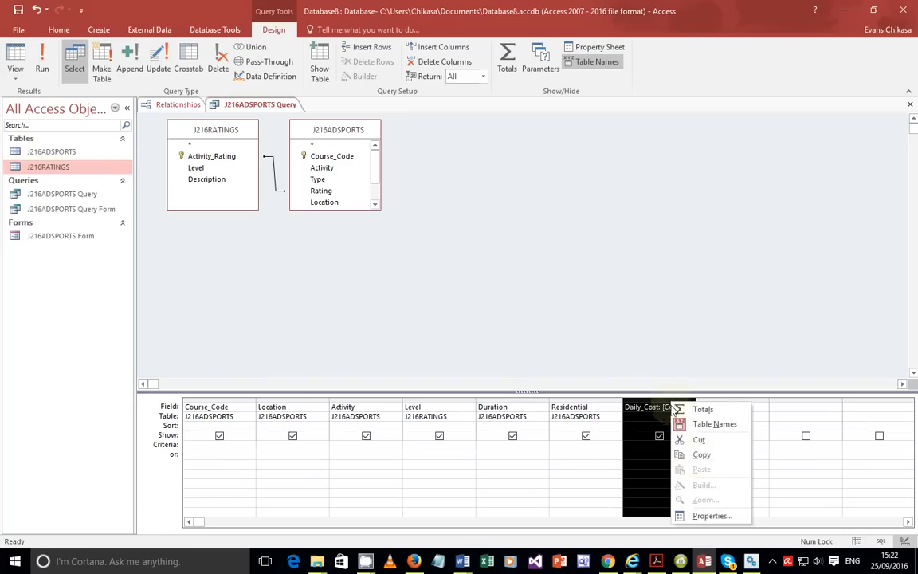
click(715, 517)
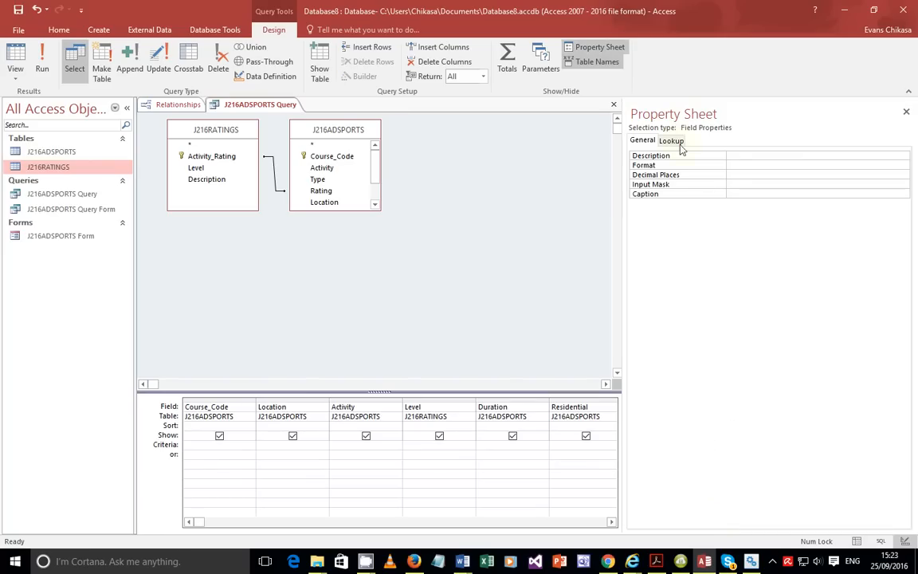
click(814, 164)
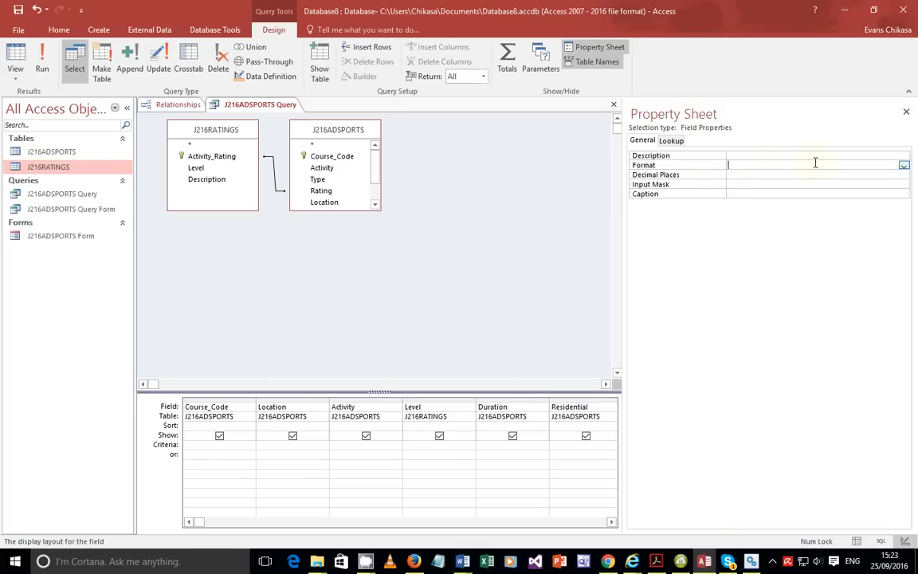
click(903, 164)
click(753, 188)
click(760, 173)
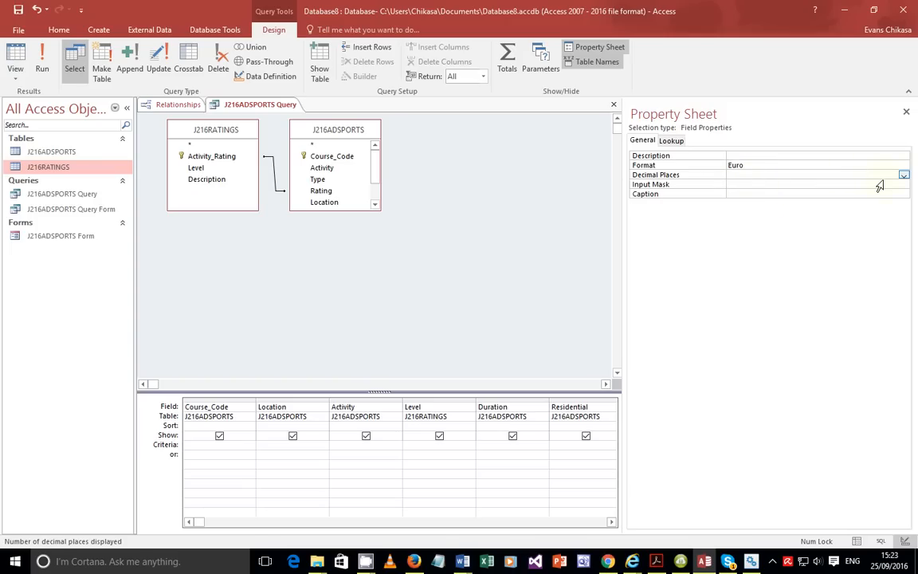
text(2)
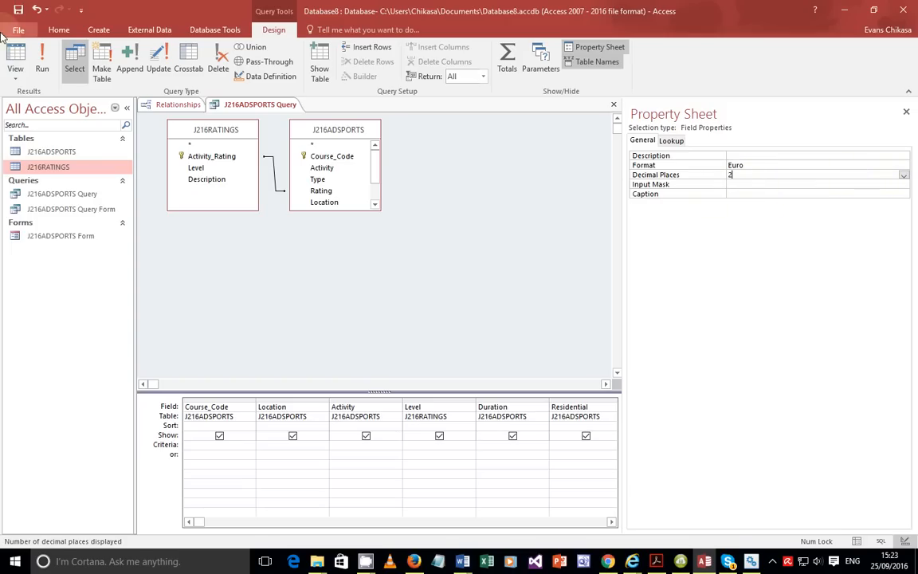
click(42, 64)
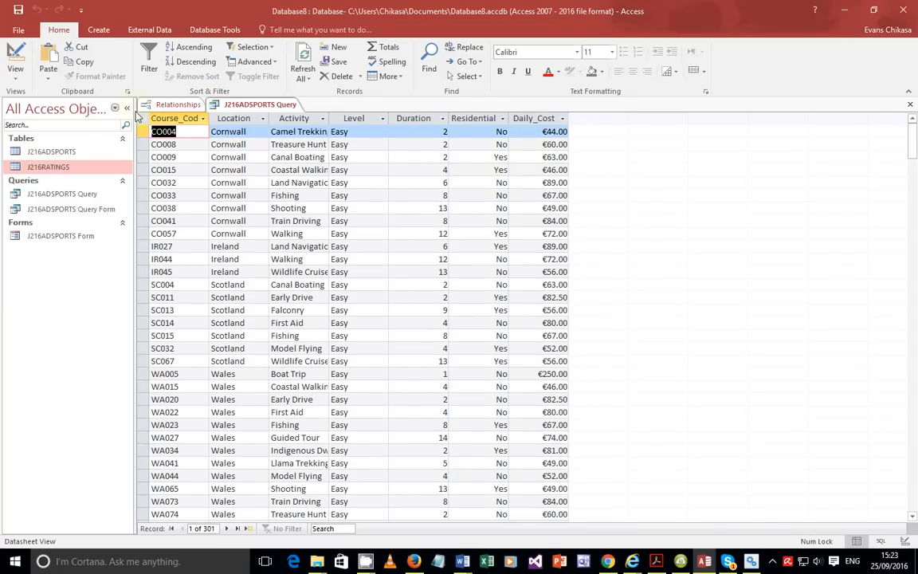
Return the query to Design View and briefly check the exam PDF requirements.
click(16, 69)
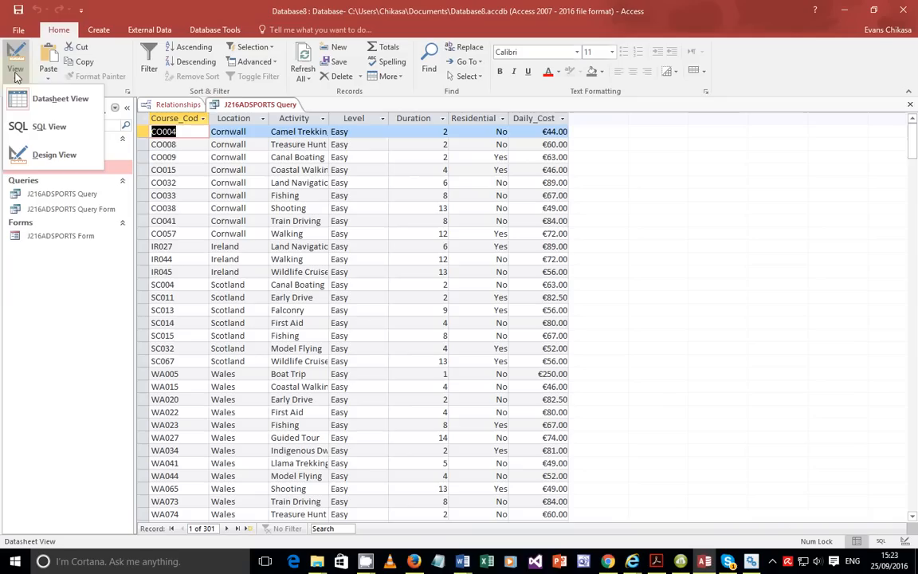
click(37, 153)
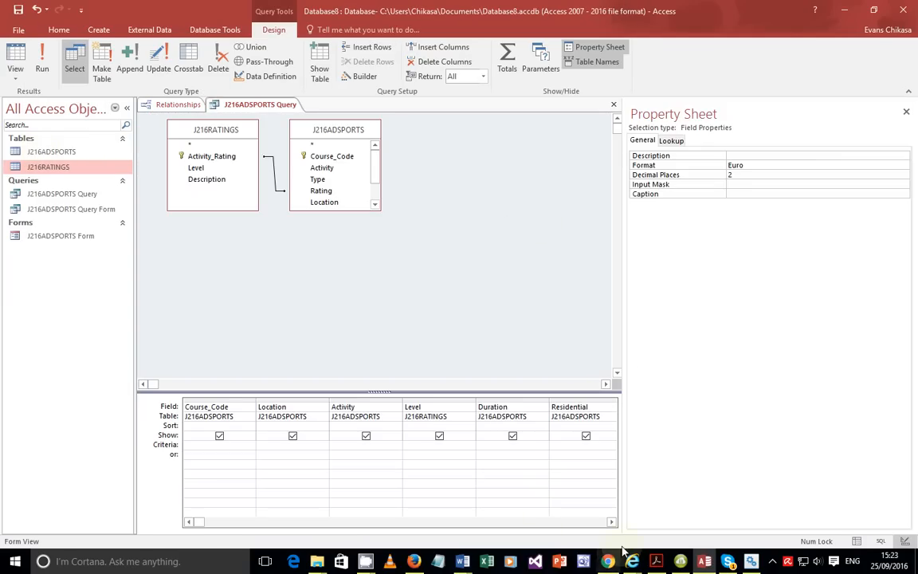
click(655, 561)
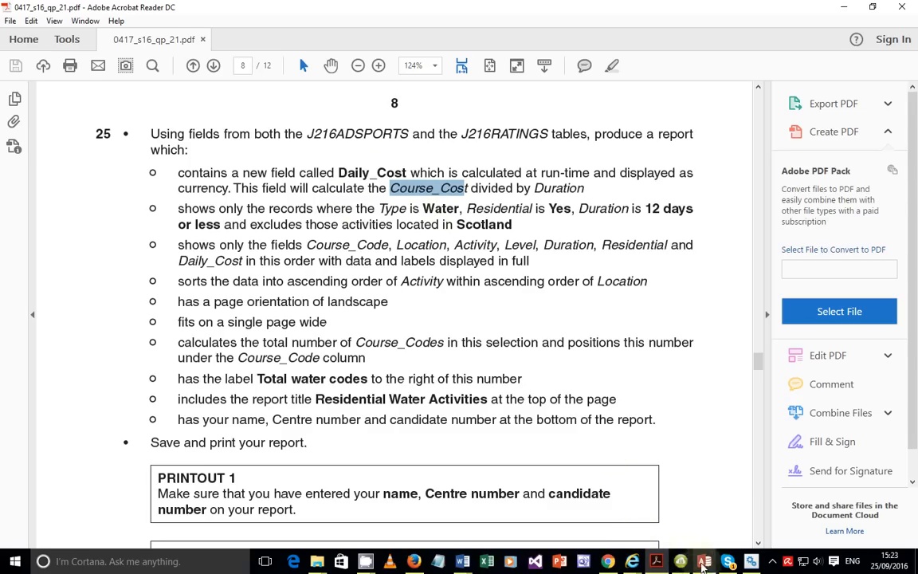
click(704, 561)
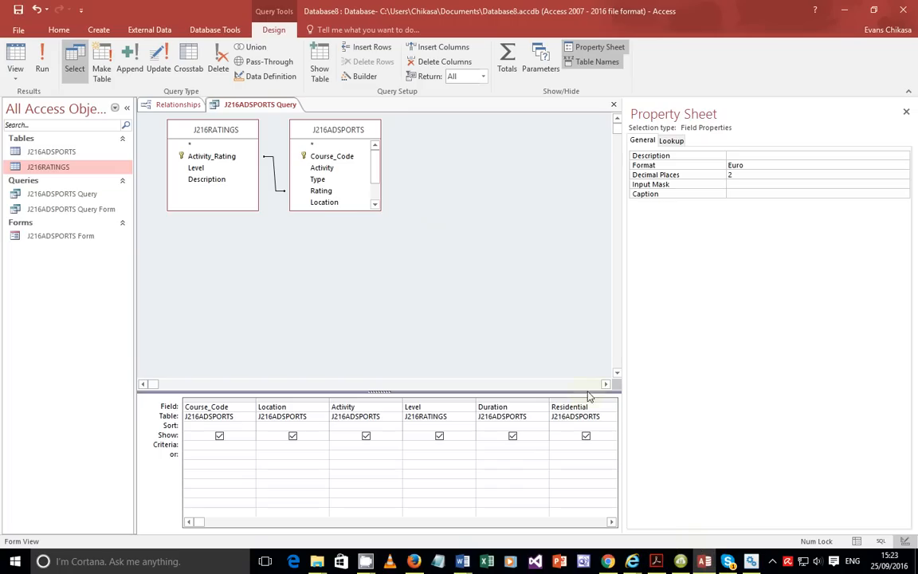
Run the query, scroll through the Euro-formatted Daily_Cost results, then bring up the exam PDF.
click(42, 64)
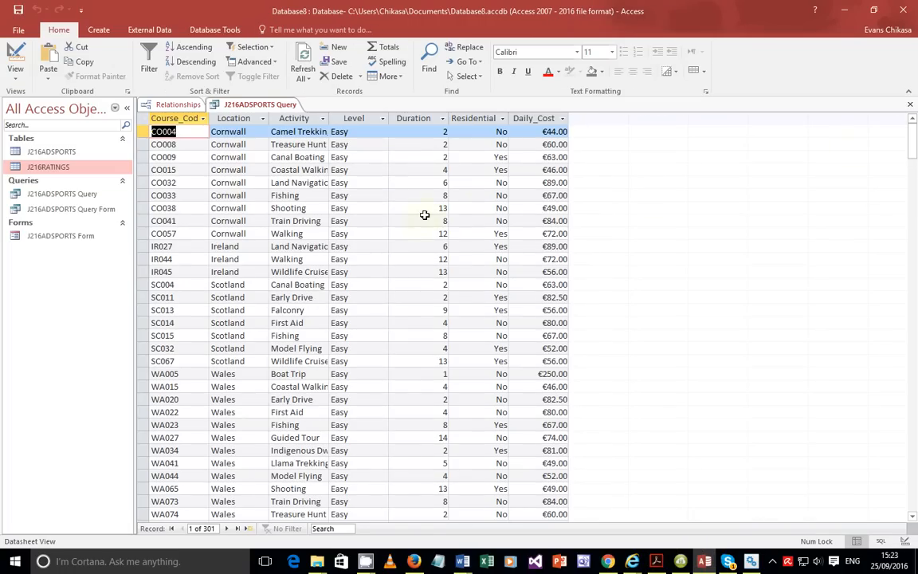
scroll(420, 223, down, 20)
scroll(418, 223, down, 20)
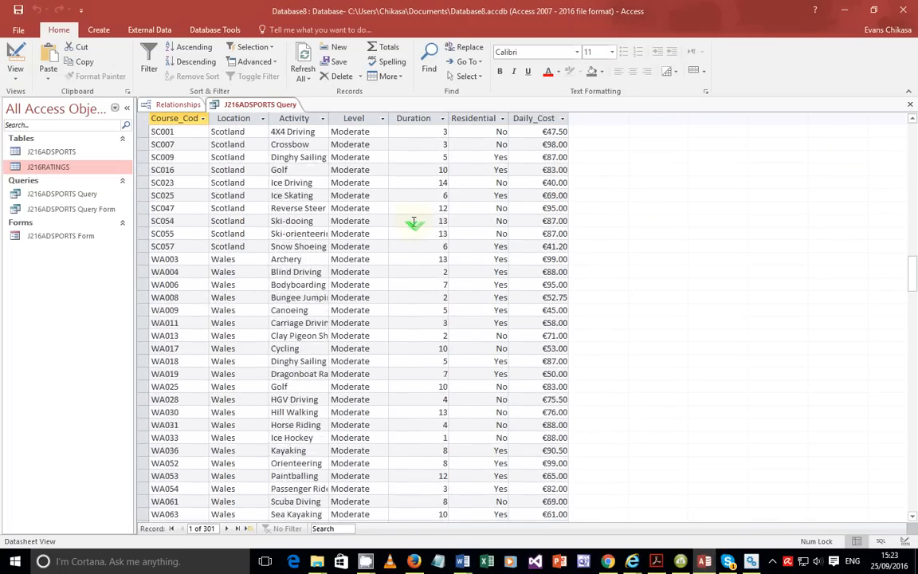
scroll(415, 222, down, 20)
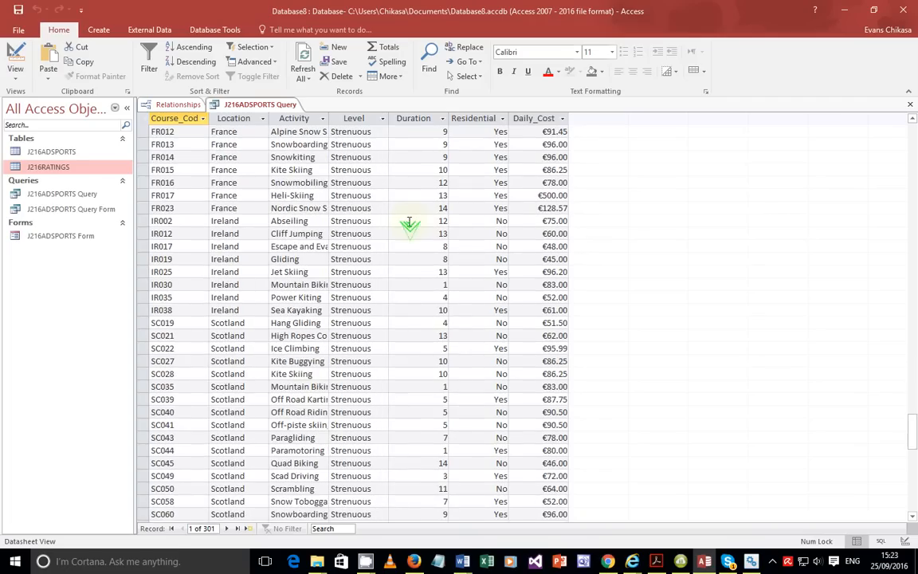
scroll(422, 217, up, 18)
scroll(430, 211, up, 20)
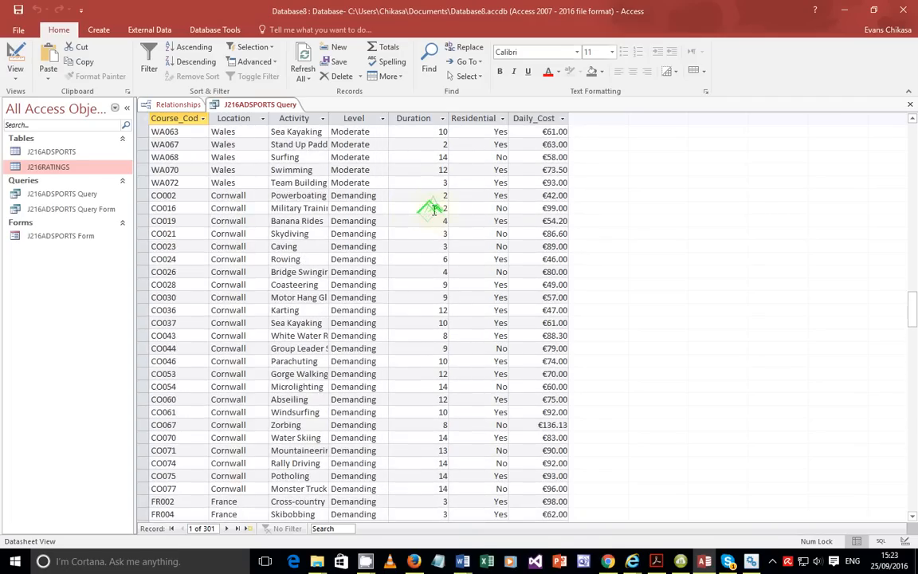
scroll(437, 209, up, 20)
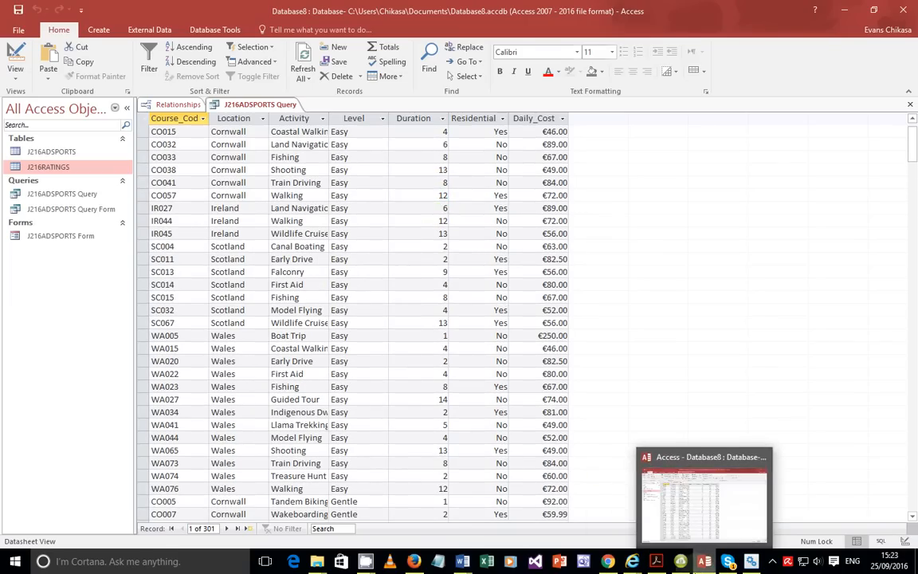
click(656, 561)
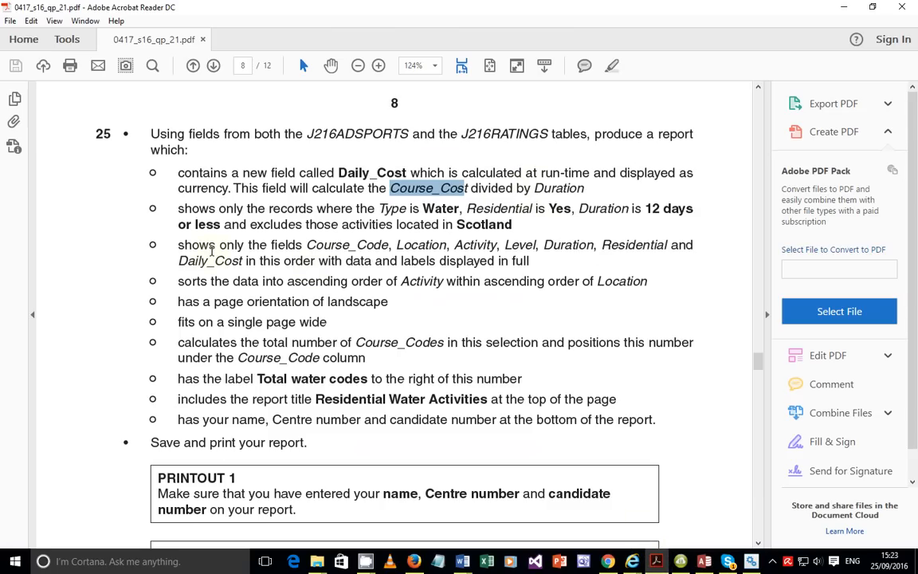
drag(169, 249, 545, 261)
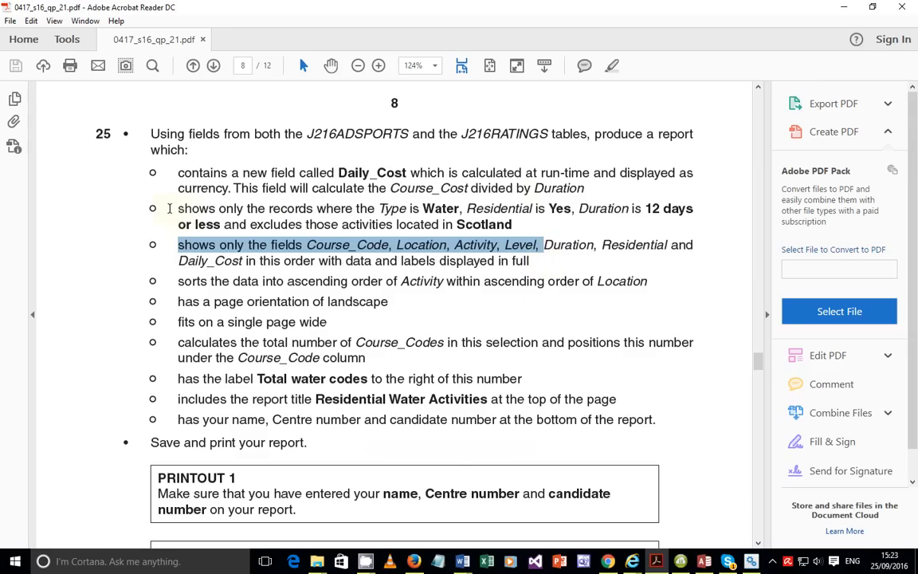
drag(183, 216, 479, 212)
click(470, 216)
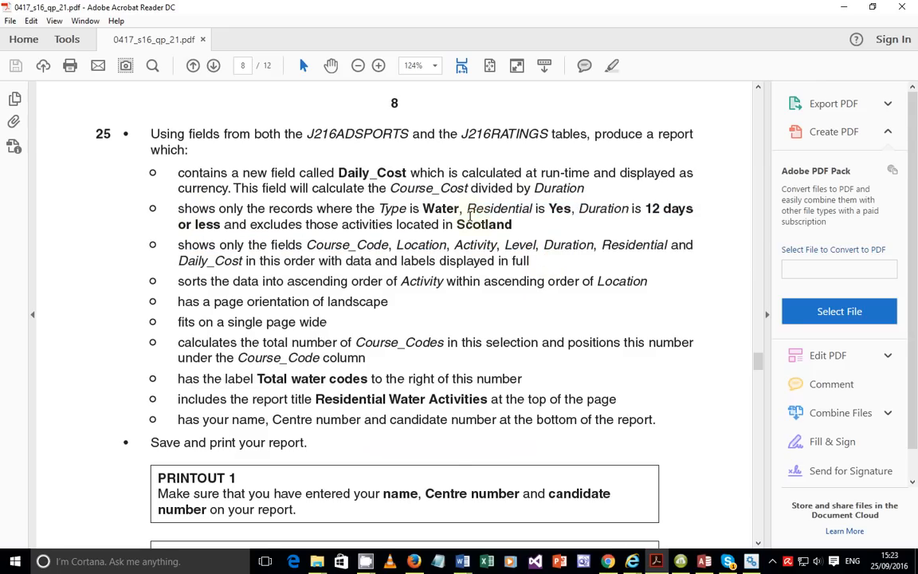
double_click(392, 208)
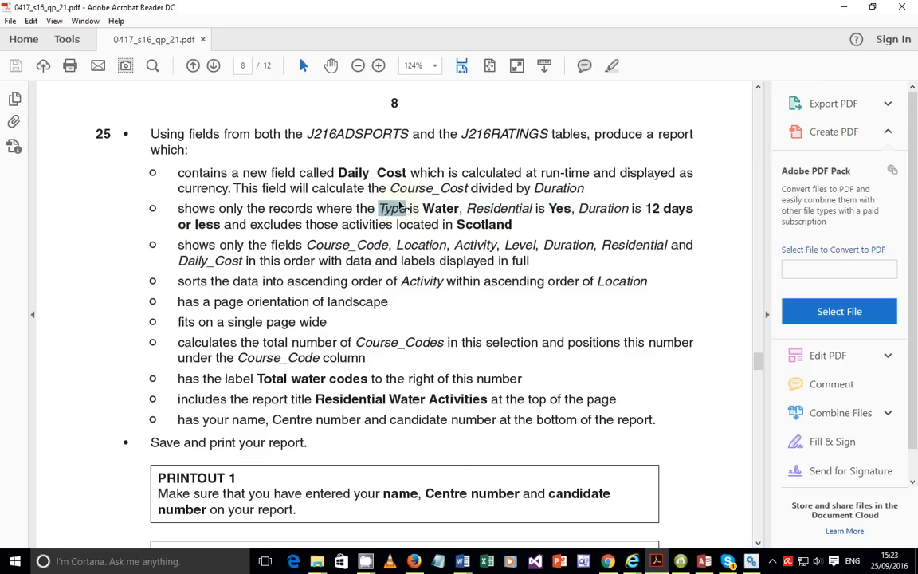
double_click(518, 208)
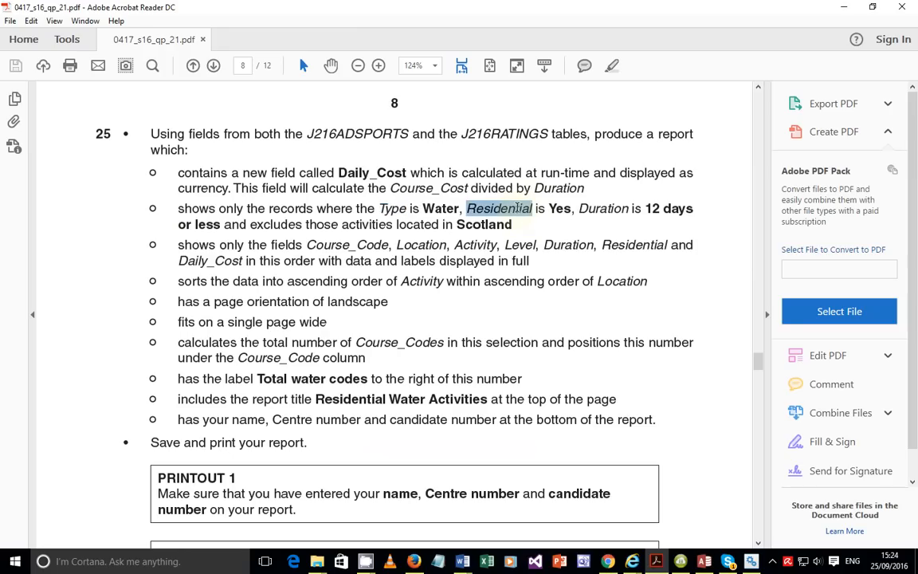
double_click(600, 205)
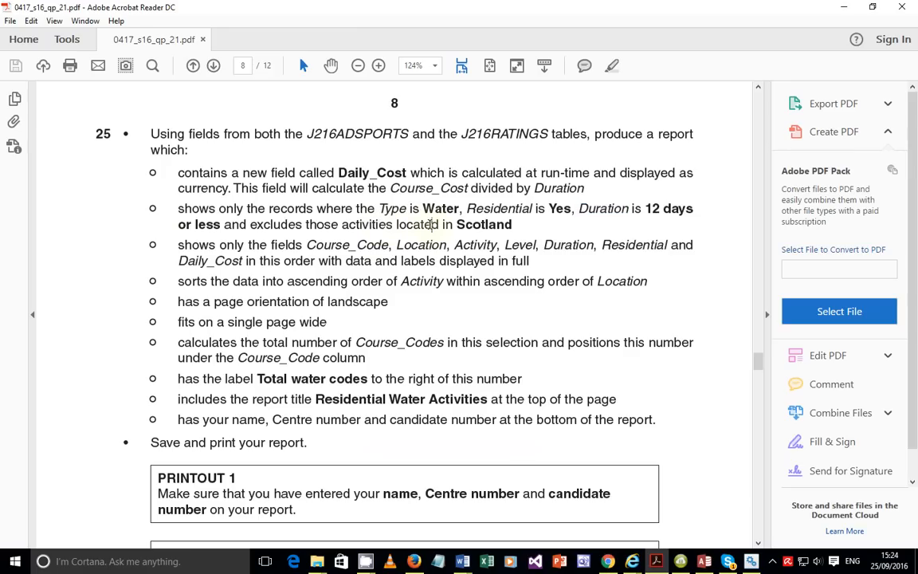
double_click(416, 224)
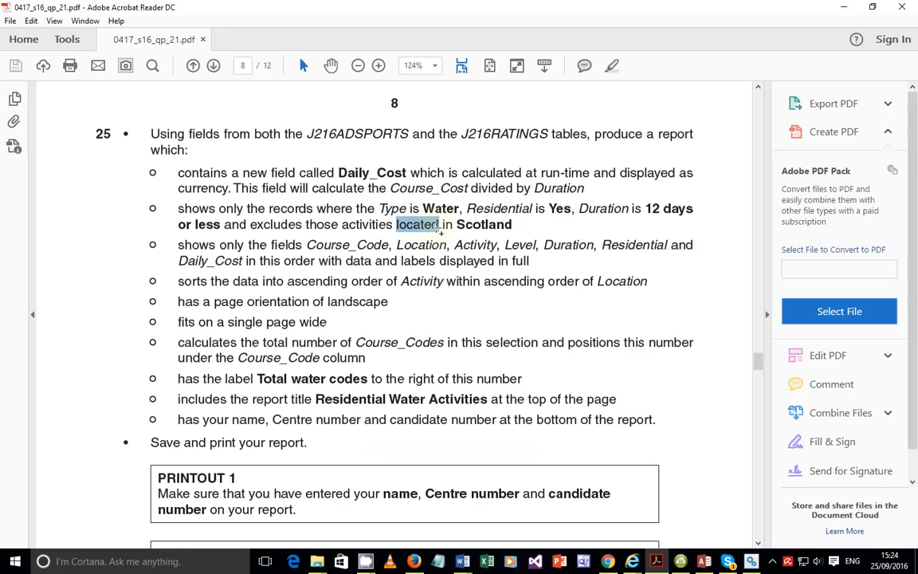
double_click(394, 210)
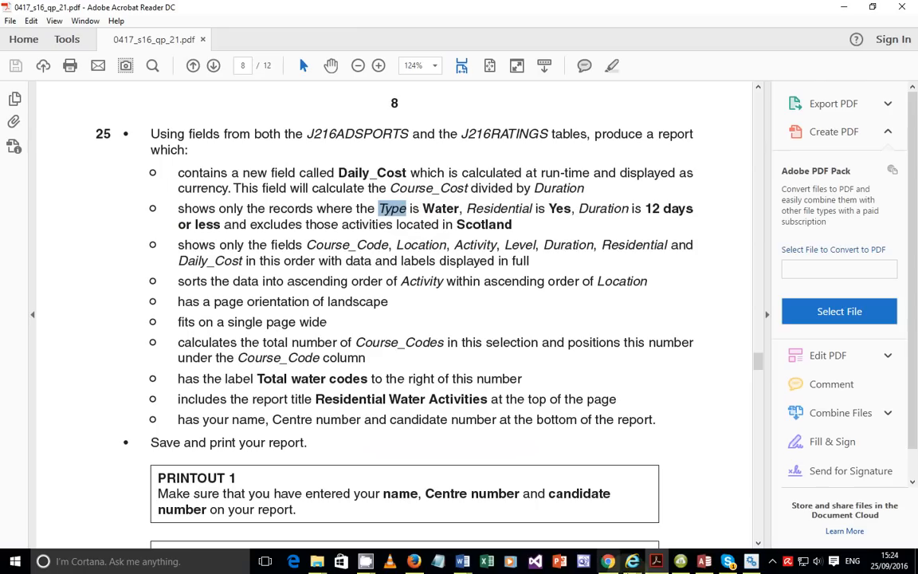
mouse_move(705, 561)
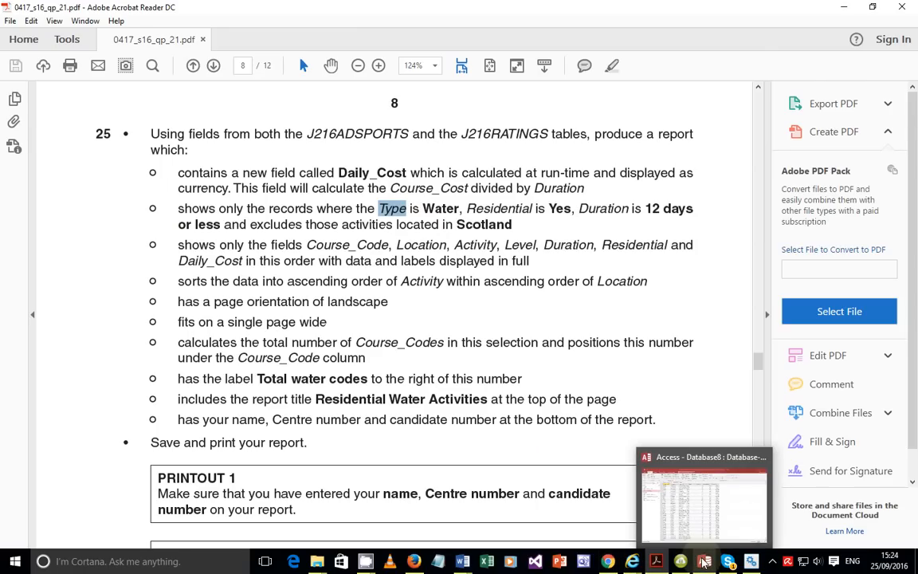
Back in Access, put the query in Design View and scroll to an empty column.
click(654, 502)
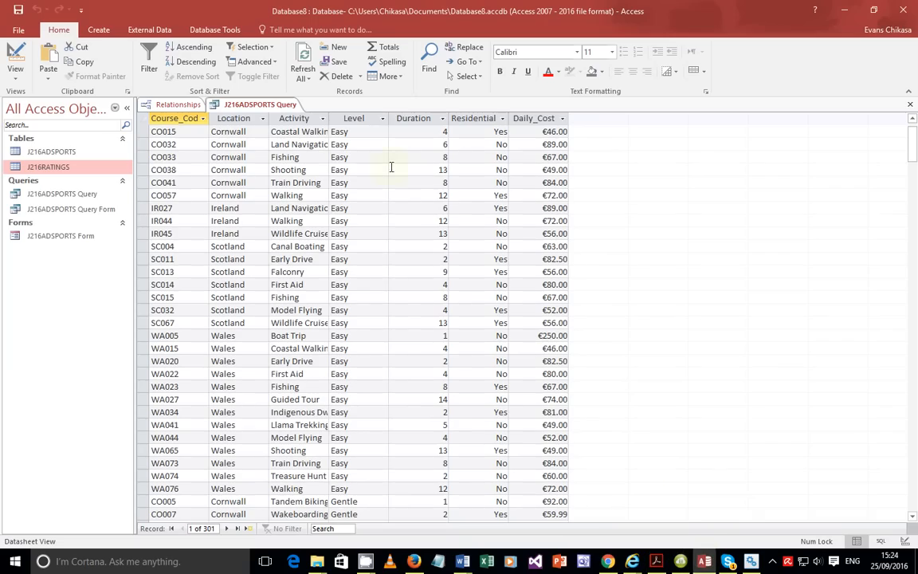
click(13, 80)
click(27, 142)
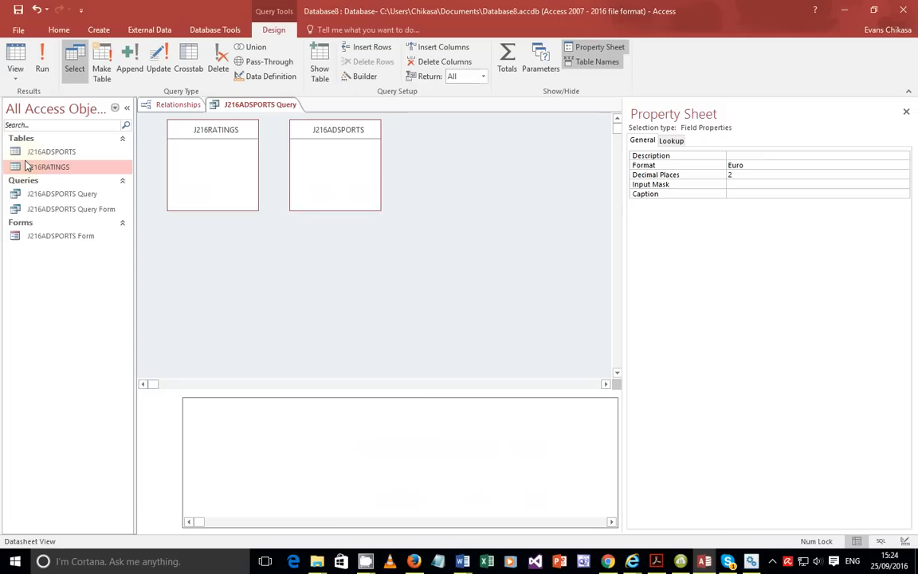
click(611, 523)
click(611, 523)
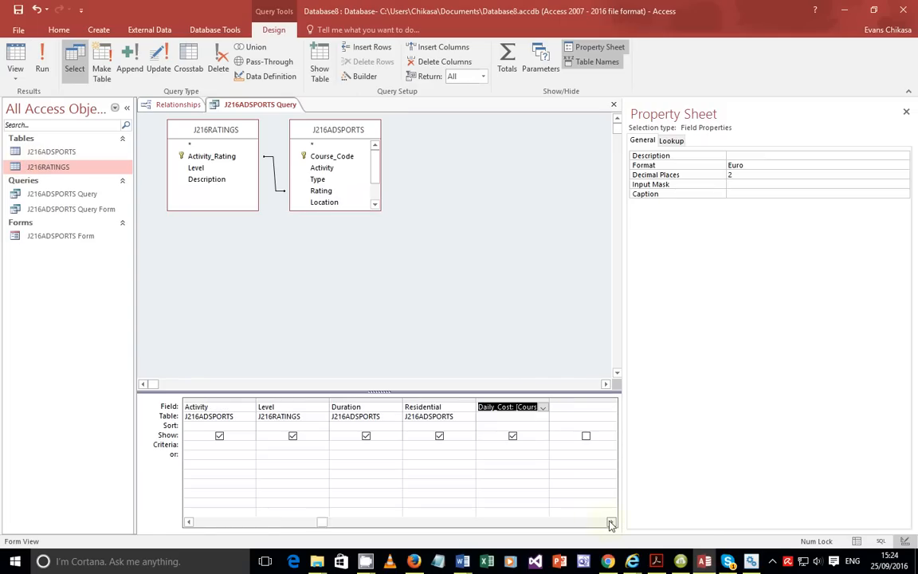
Add the Type field from the J216ADSPORTS table to the empty grid column.
click(567, 416)
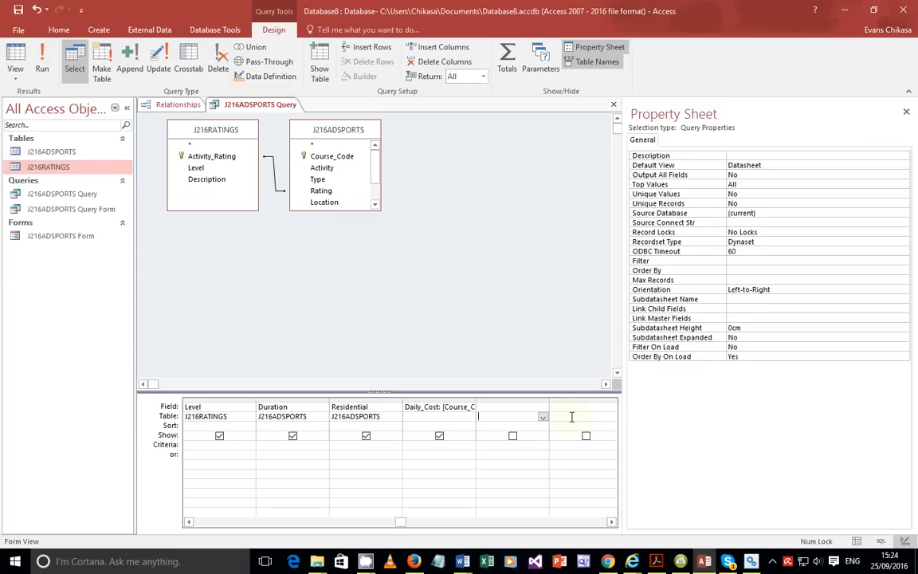
text(J216RATINGS)
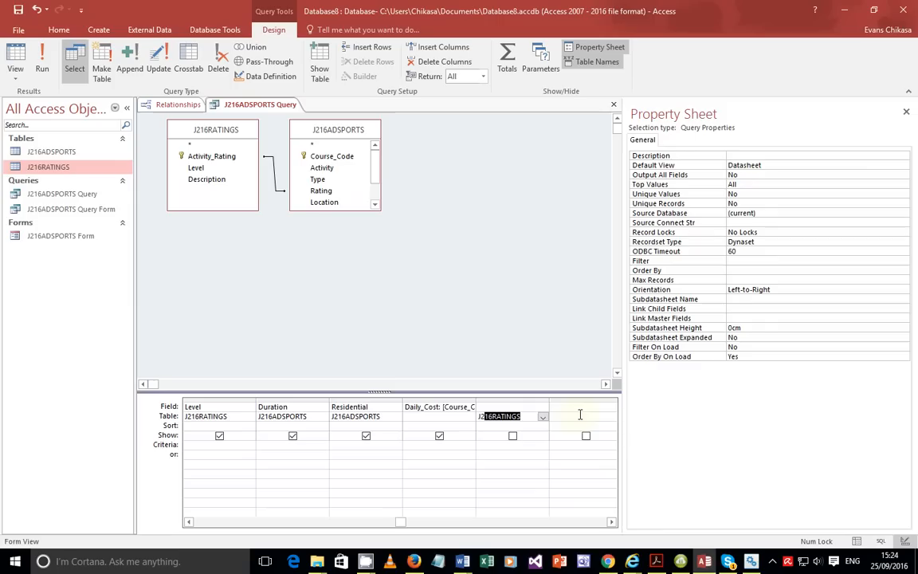
click(537, 408)
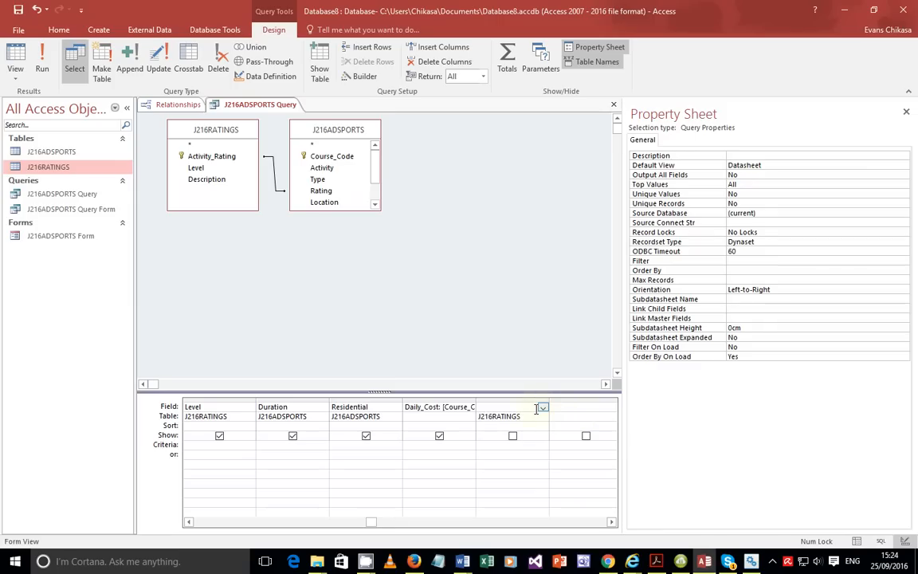
text(Type)
click(542, 416)
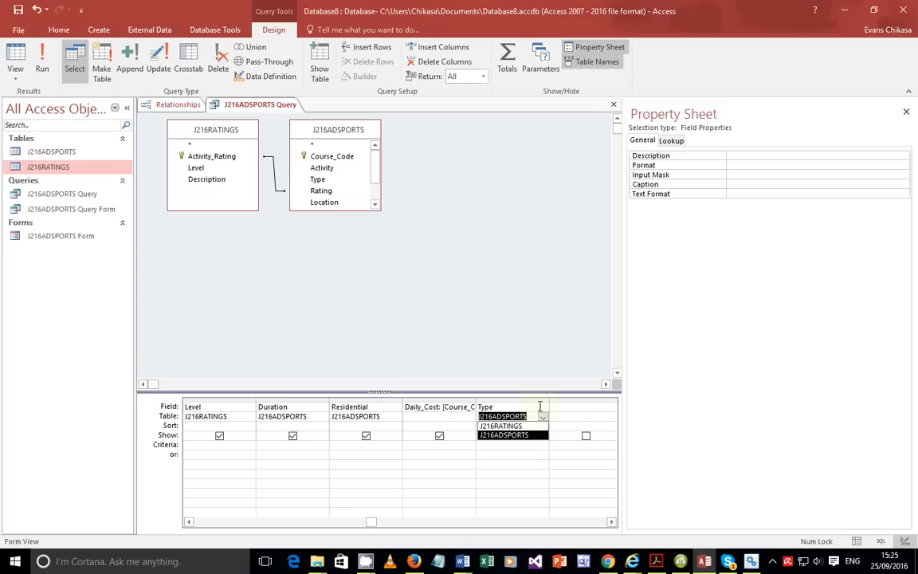
click(513, 435)
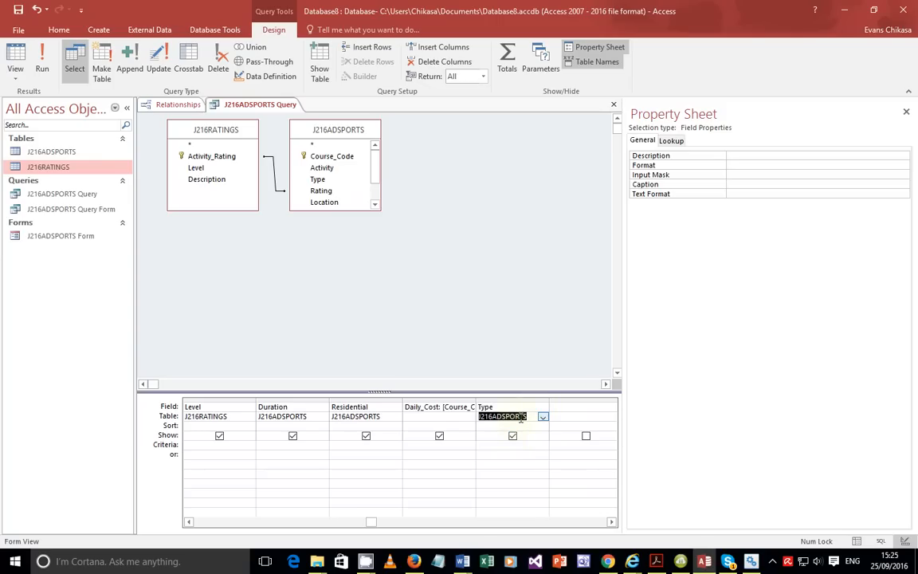
click(515, 406)
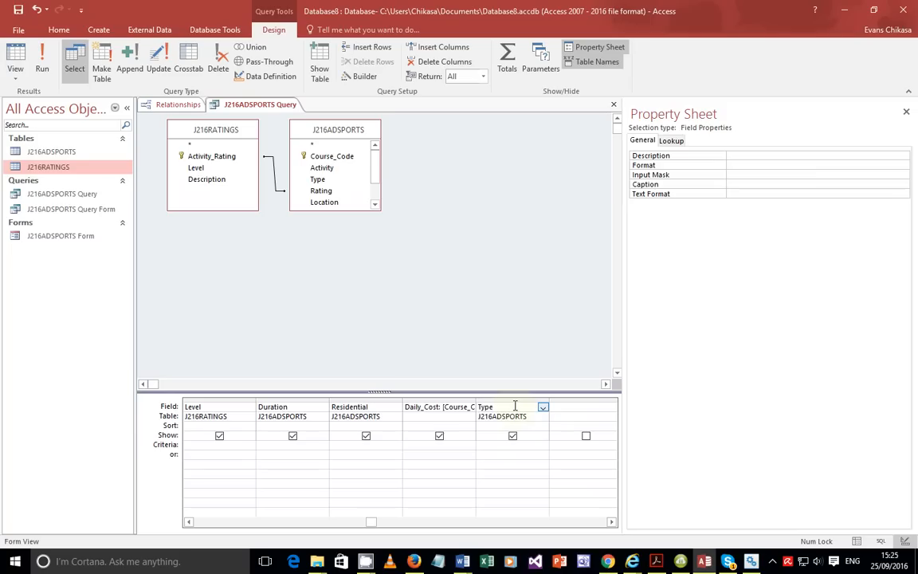
text(Type)
click(501, 463)
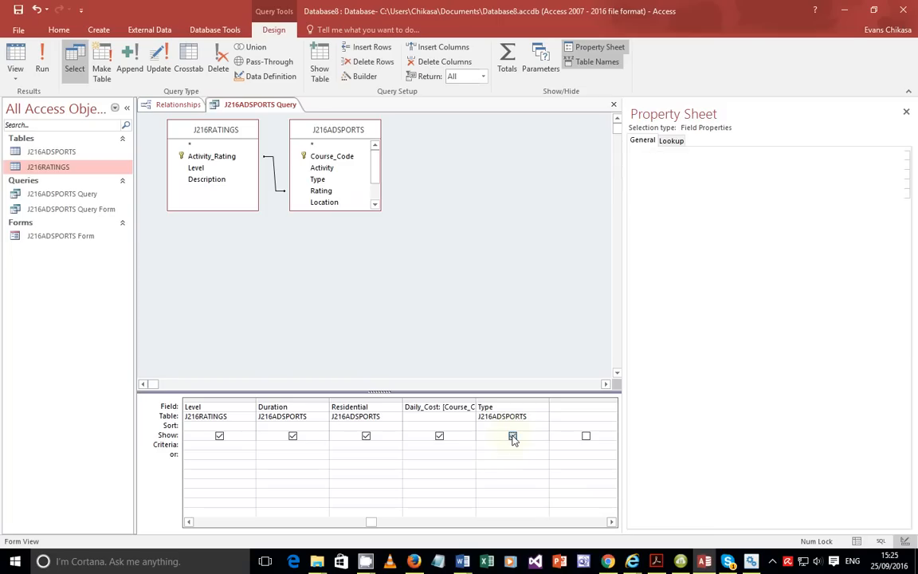
Untick Show for Type and give it the criterion Water.
click(513, 436)
click(502, 447)
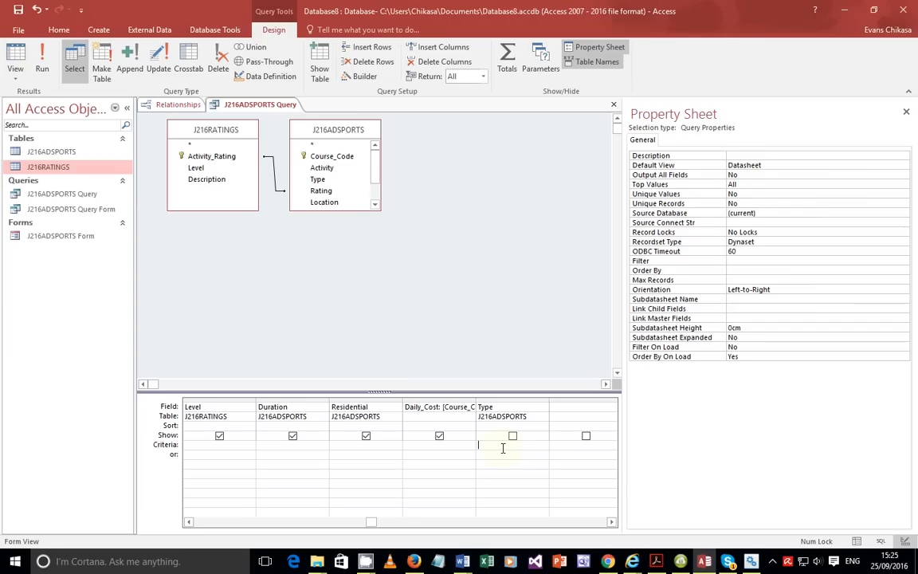
text(Water)
click(525, 467)
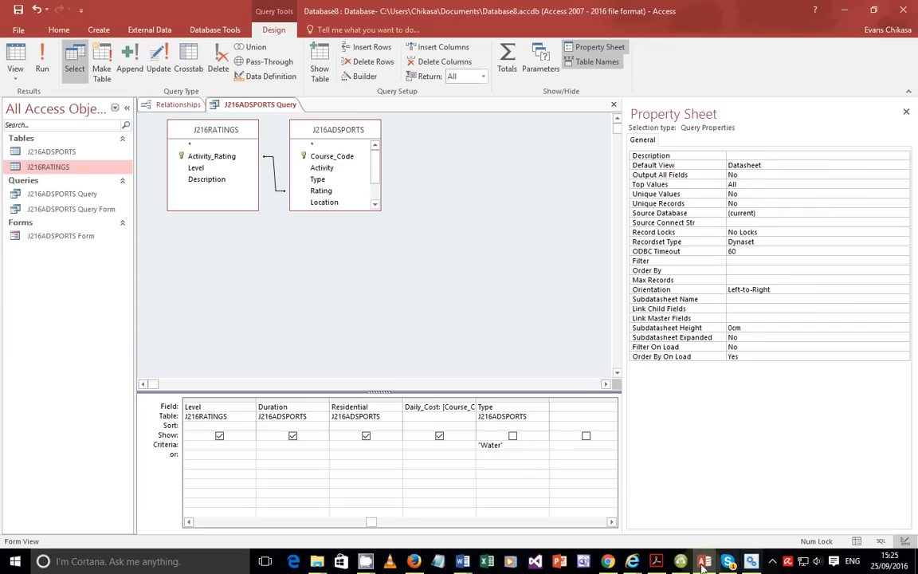
click(655, 561)
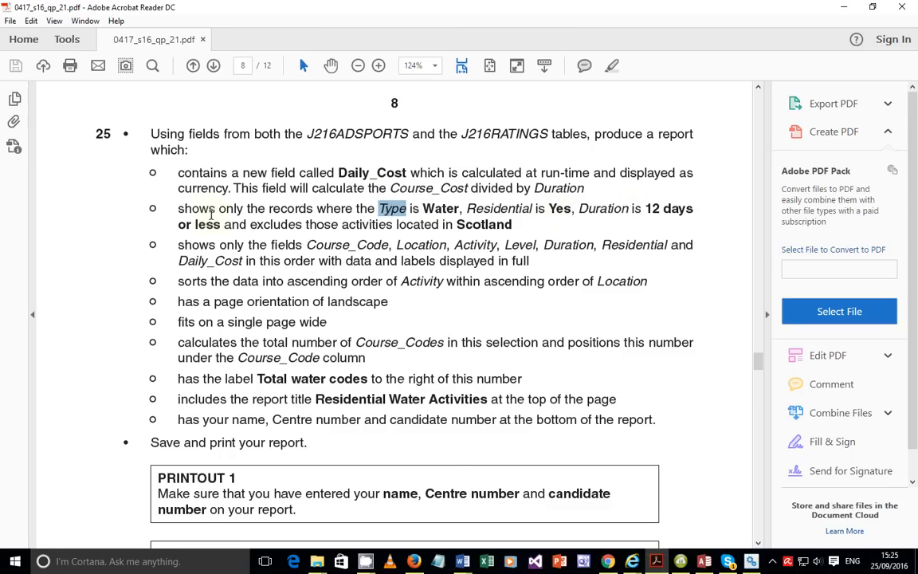
drag(274, 228, 388, 229)
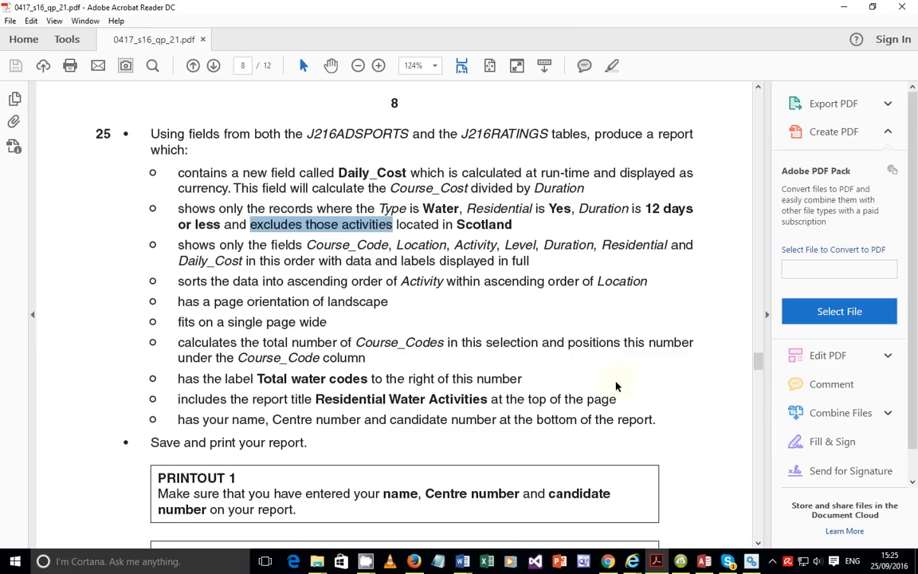
click(703, 561)
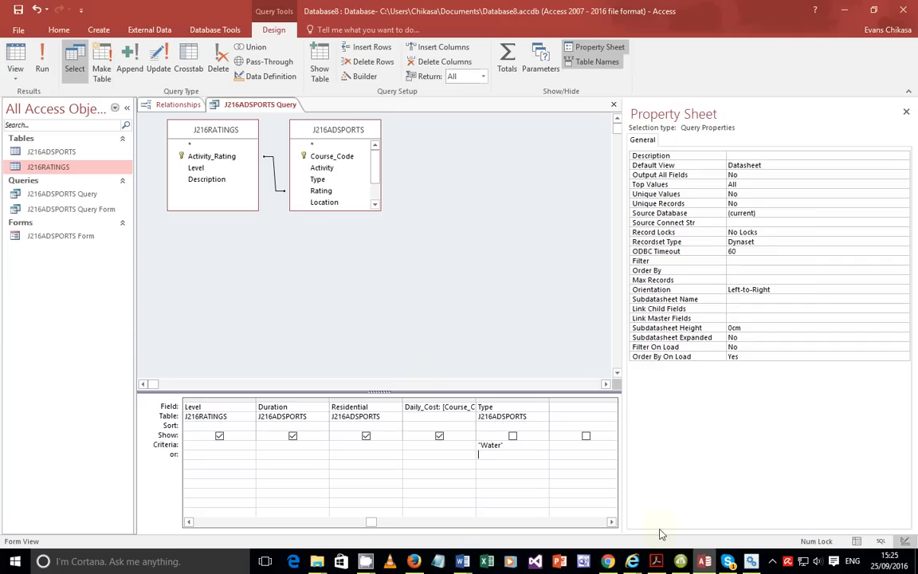
Enter the criteria Yes under Residential and <=12 under Duration.
click(348, 445)
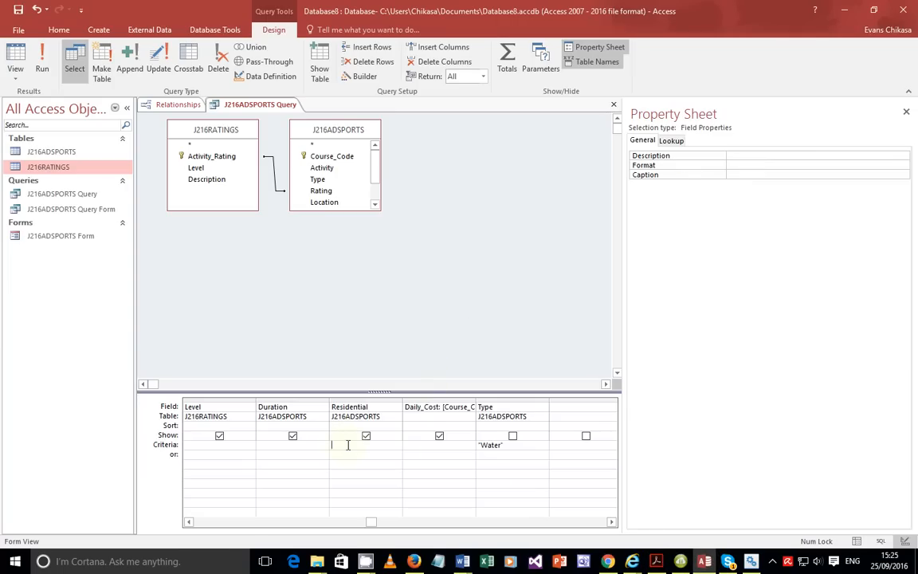
text(Yes)
click(306, 464)
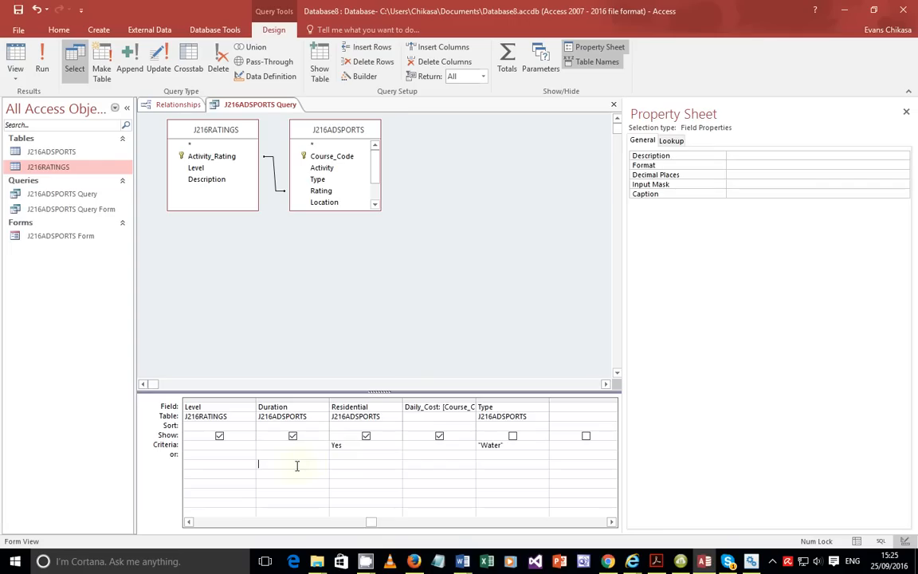
click(278, 444)
text(<=12)
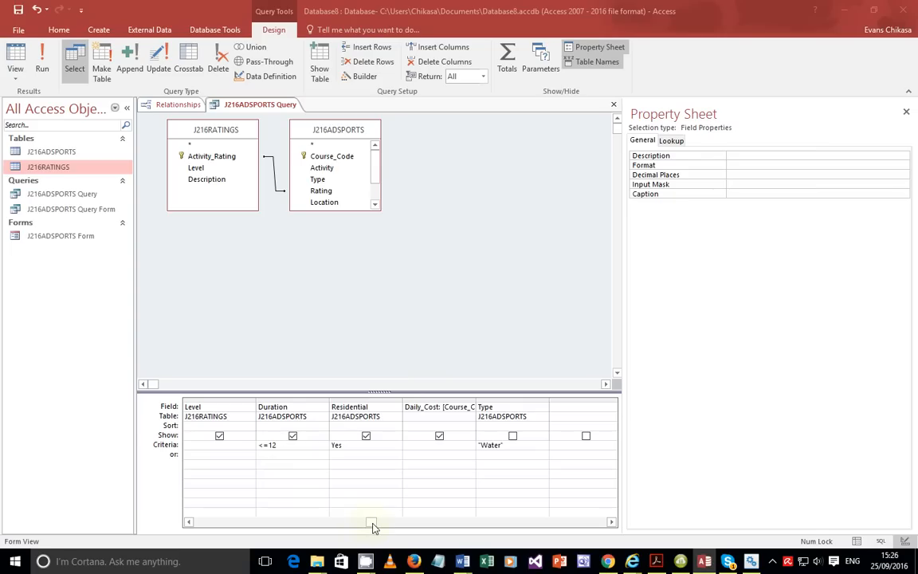
click(237, 455)
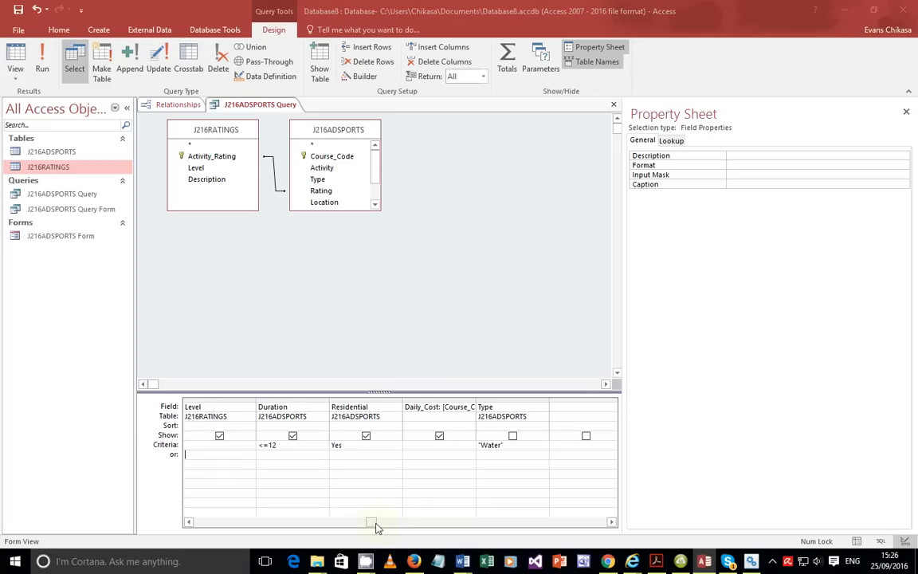
Set the Location criterion to Not "Scotland".
drag(378, 525, 231, 523)
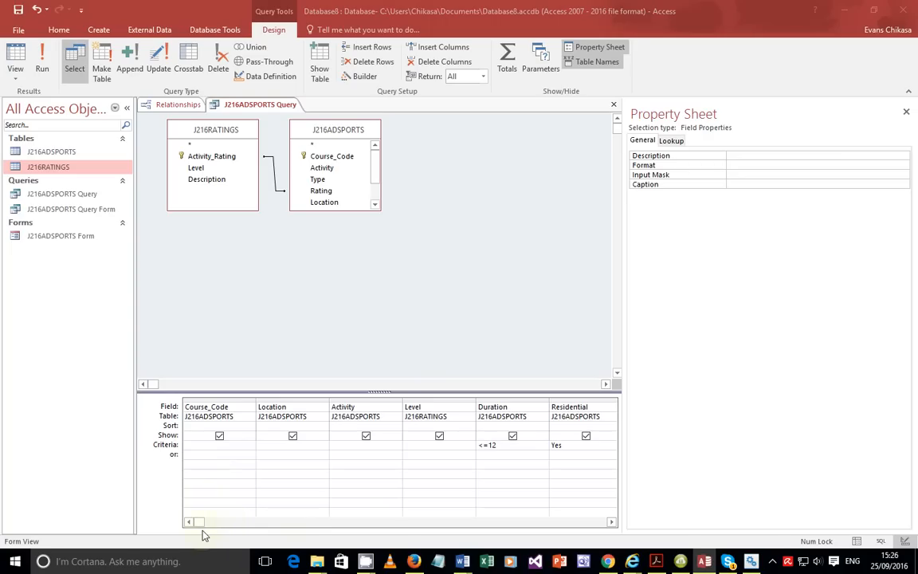
click(268, 446)
text(Scot)
text(land)
text(Not)
click(348, 463)
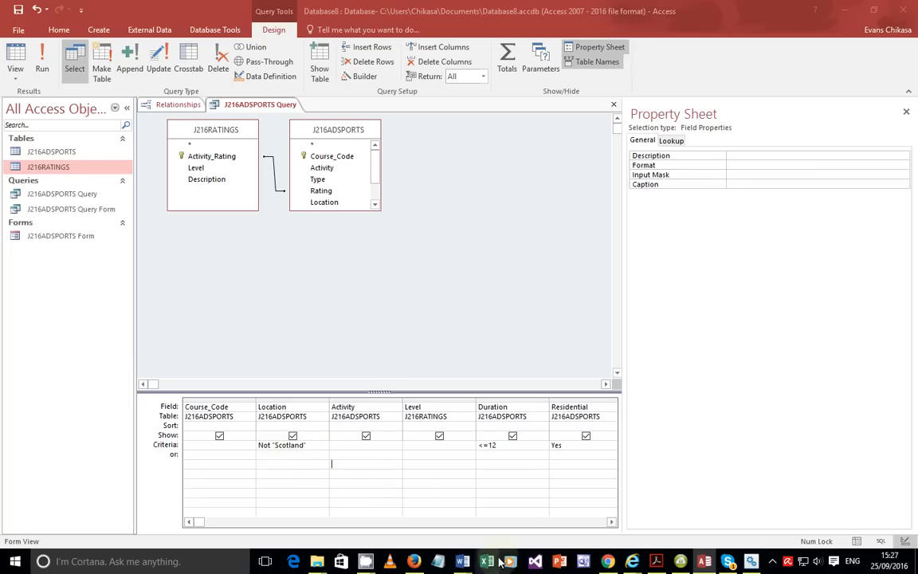
Reread the Daily_Cost and fields-to-show requirements in the exam PDF, then return to Access.
click(664, 561)
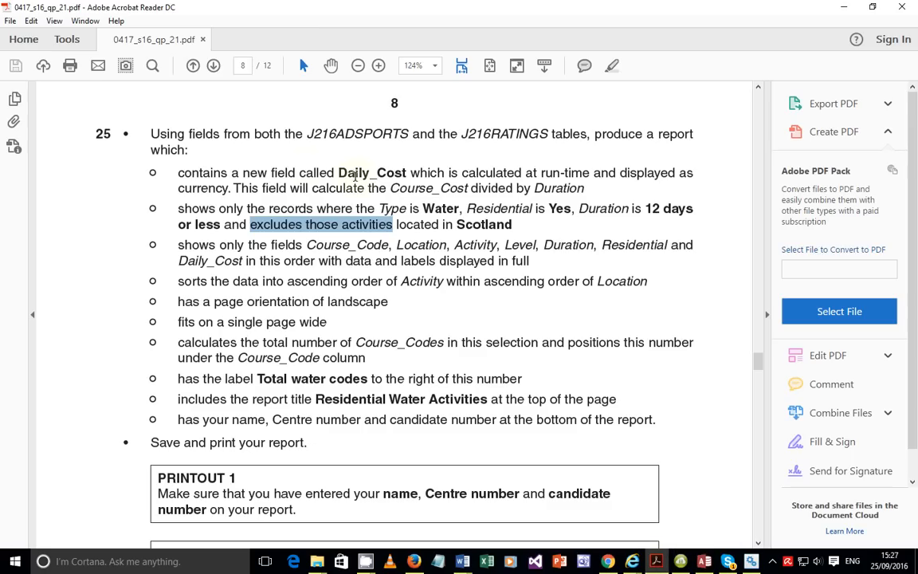
click(421, 208)
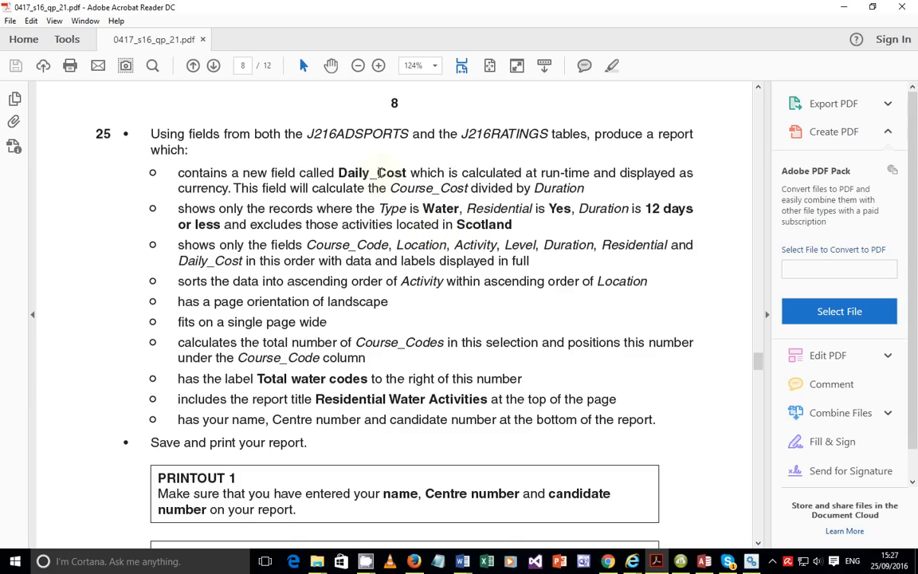
triple_click(391, 173)
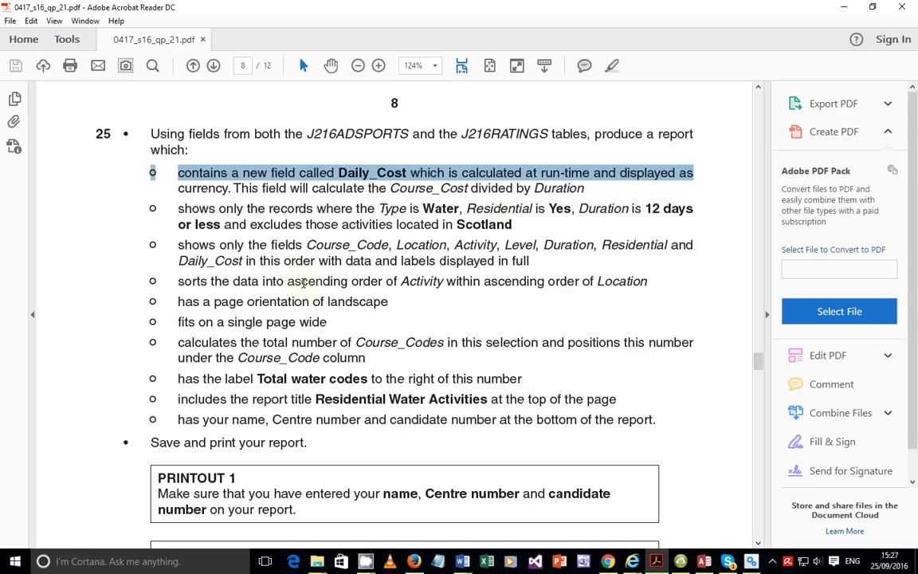
triple_click(296, 245)
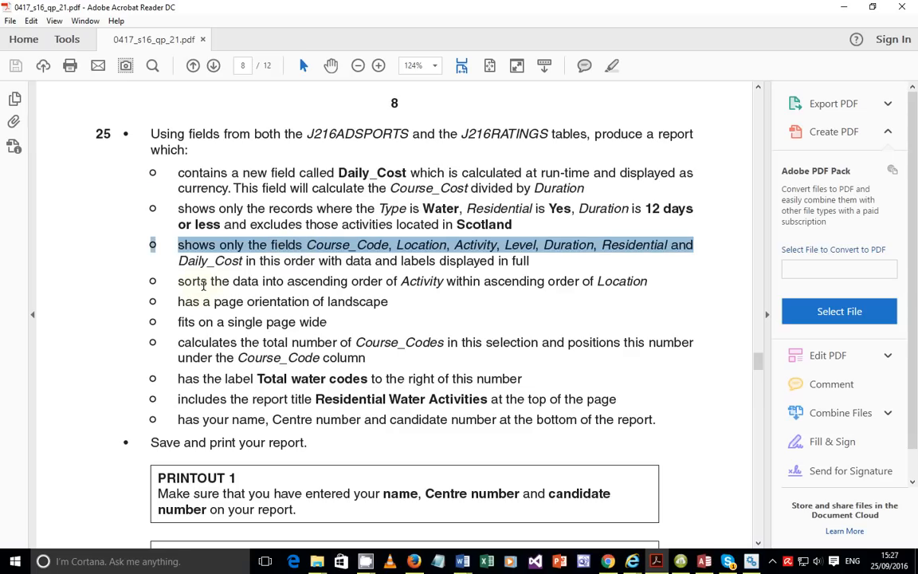
click(335, 283)
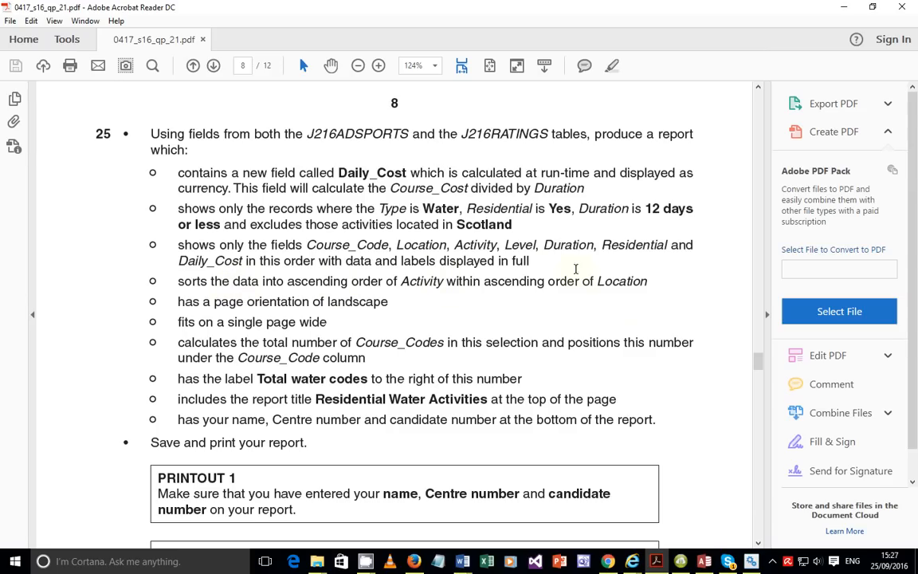
click(704, 563)
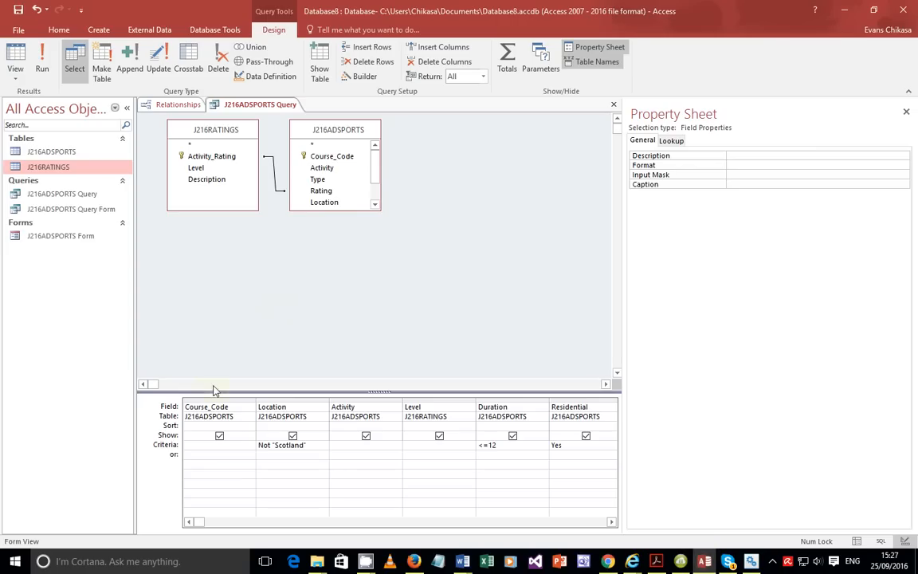
Set the Location column's Sort to Ascending.
click(305, 425)
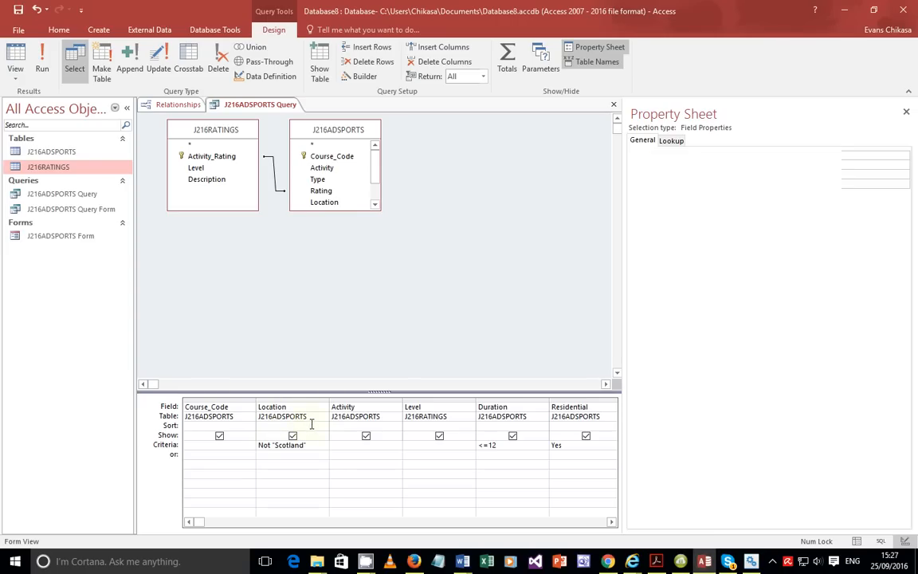
click(324, 426)
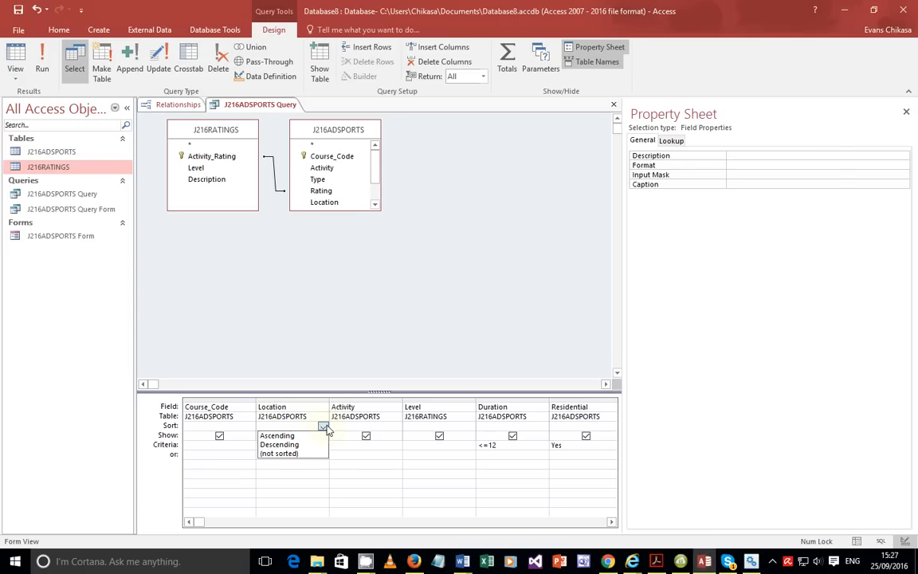
click(280, 436)
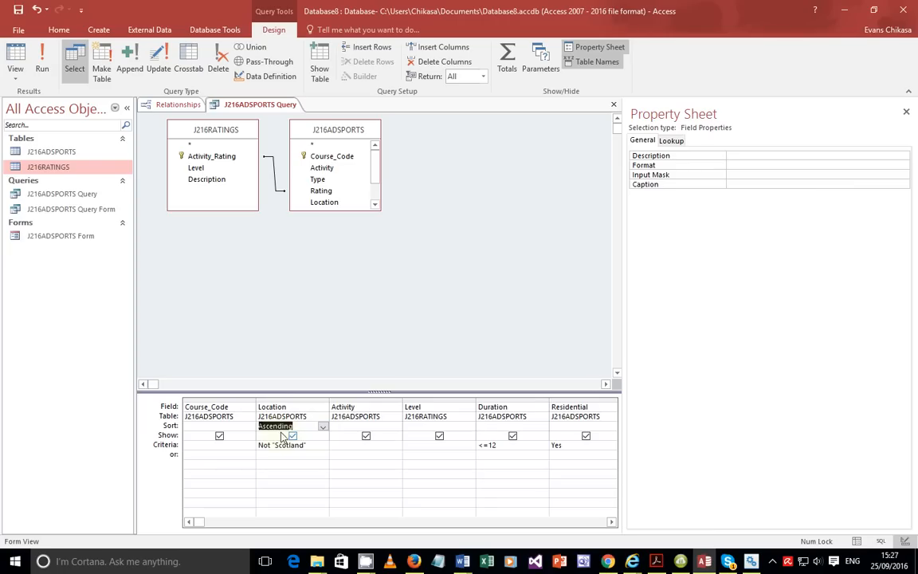
click(353, 426)
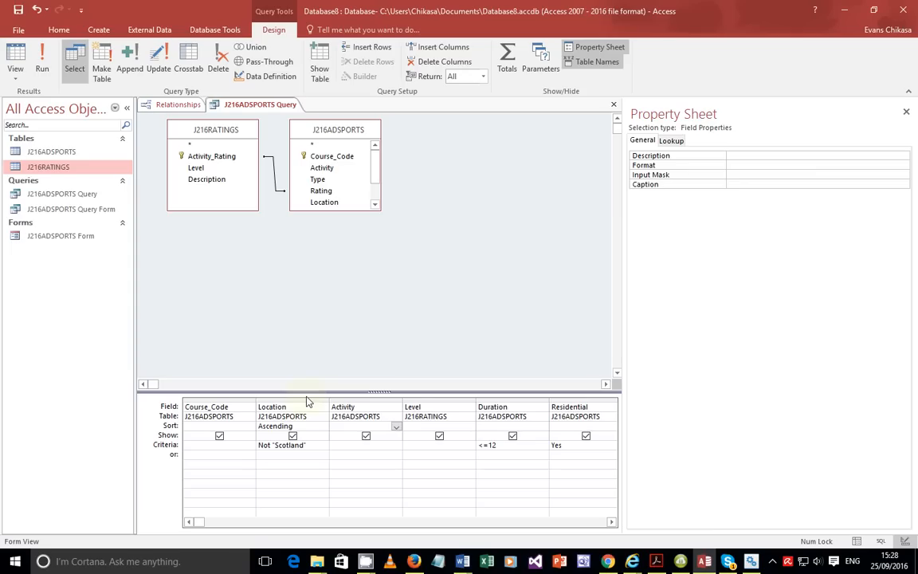
Set the Activity column's Sort to Ascending and bring the question paper PDF forward.
click(396, 427)
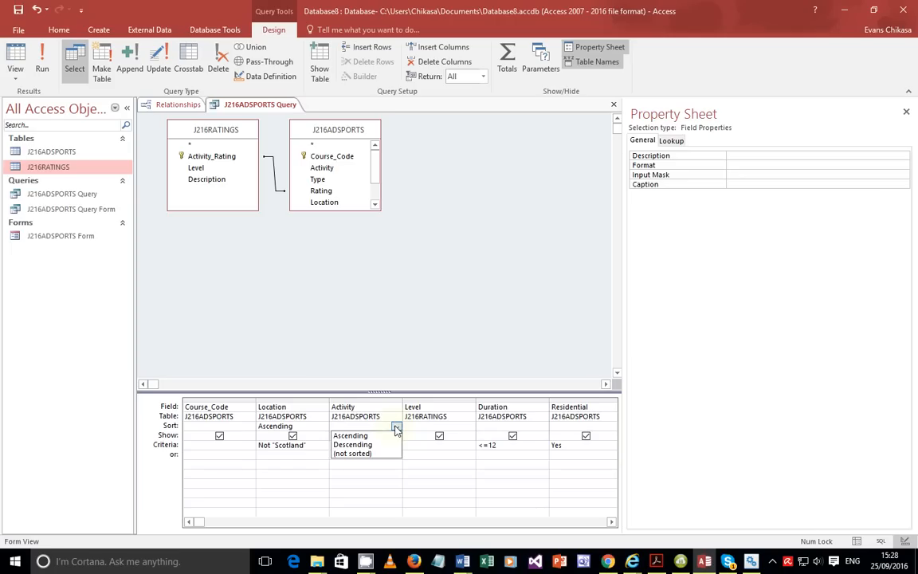
click(356, 437)
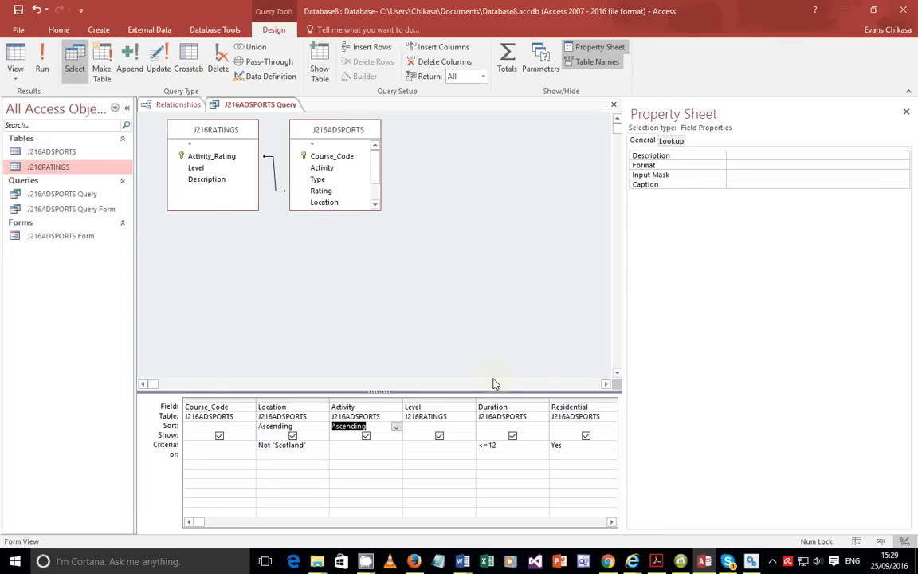
click(655, 561)
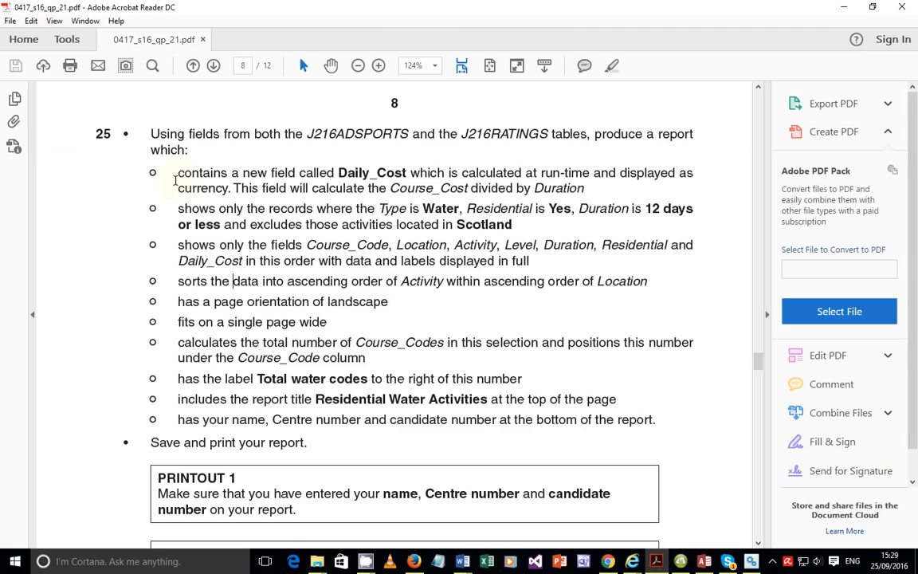
Highlight the four completed and the remaining report requirements in the PDF, then return to Access.
drag(177, 172, 652, 293)
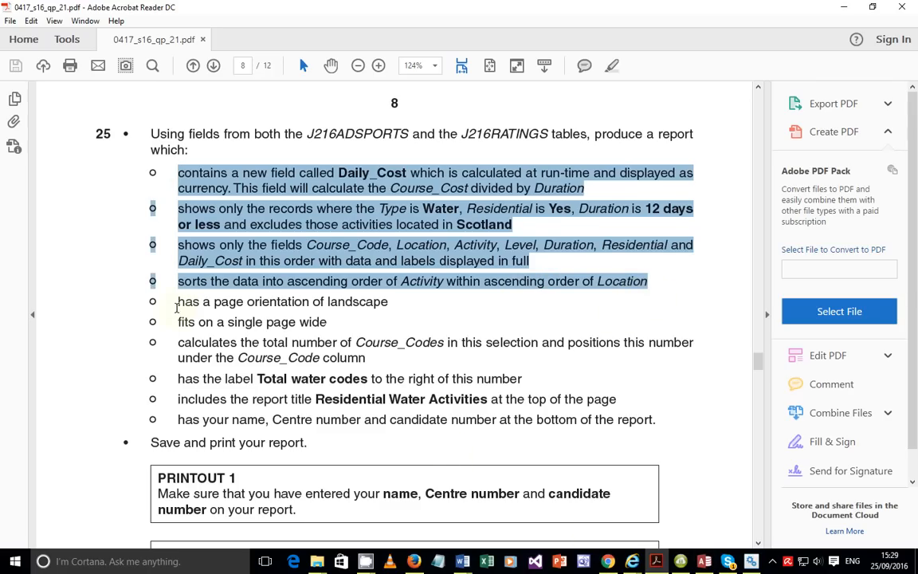
drag(177, 301, 666, 406)
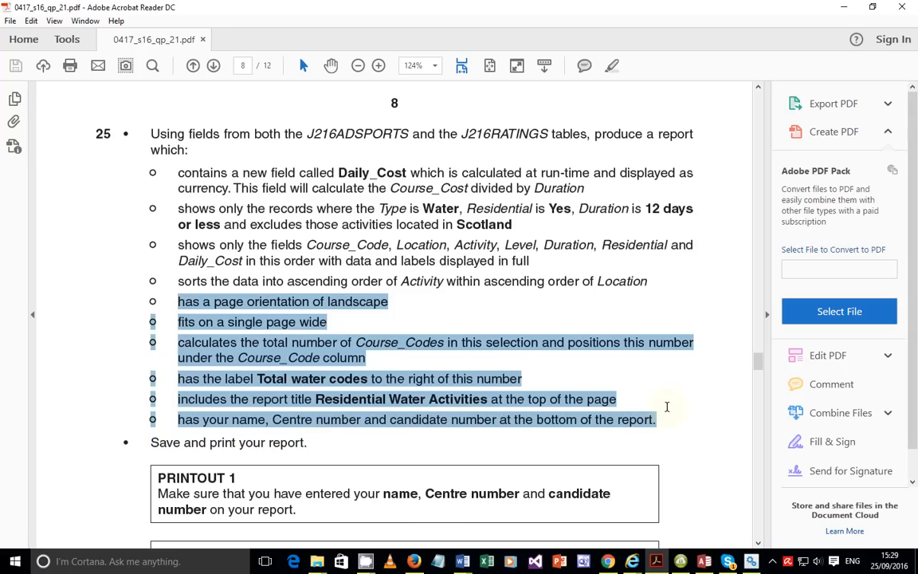
click(645, 262)
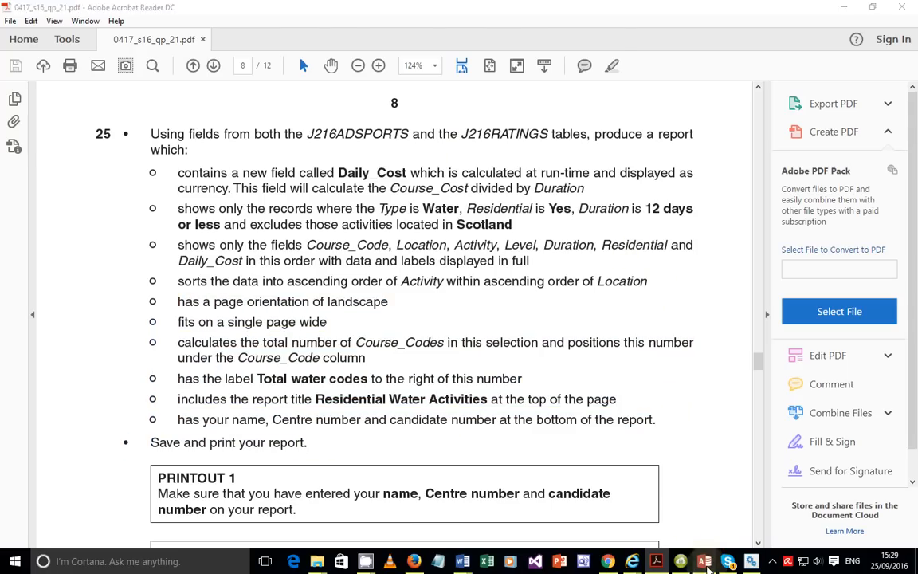
key(alt+Tab)
Run the J216ADSPORTS query and check its 42 records, sorted by location then activity.
click(15, 62)
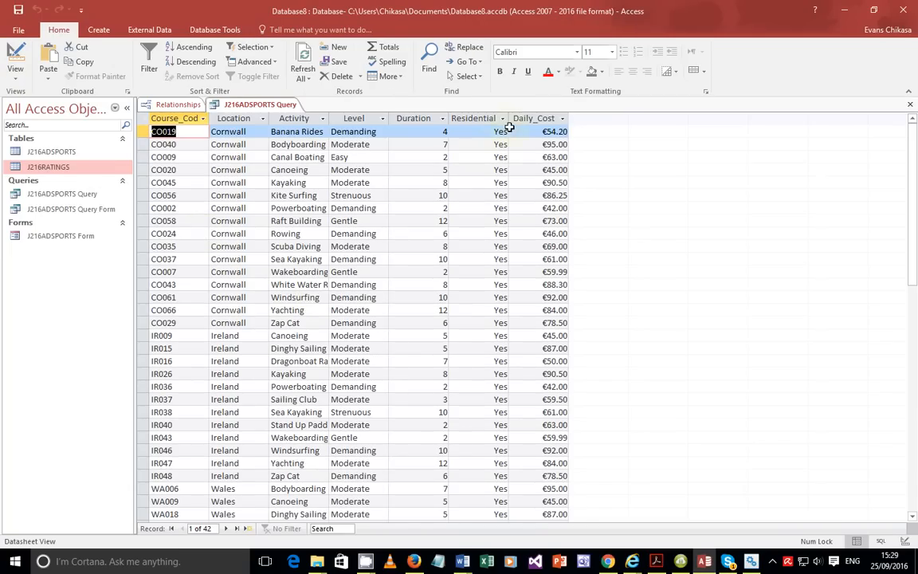
scroll(485, 160, down, 6)
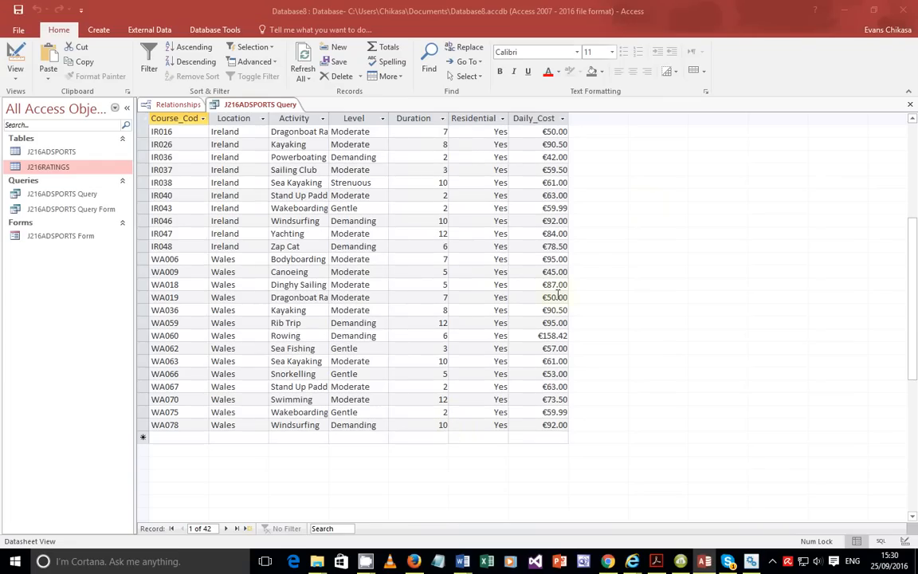
click(83, 197)
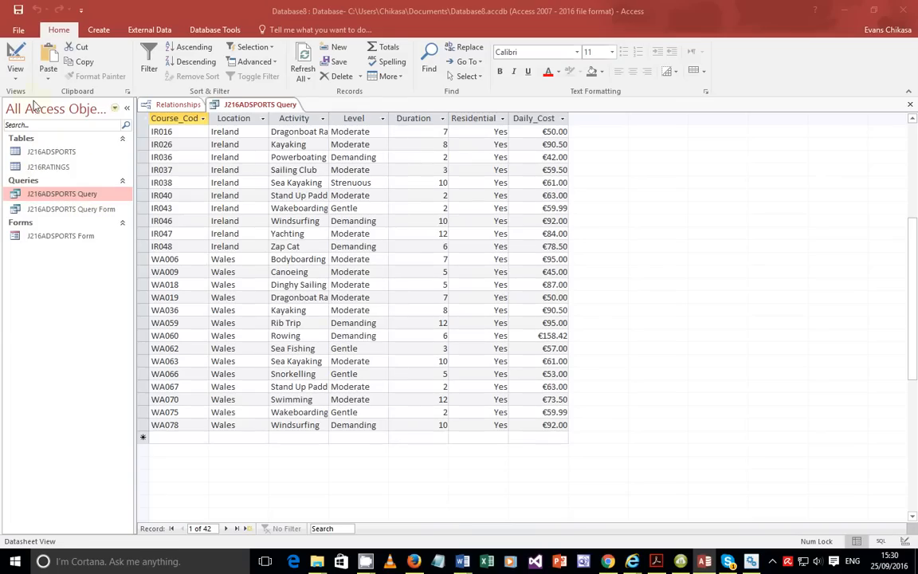
click(16, 76)
Switch the J216ADSPORTS query back to Design view, then return to question 25 in the PDF.
click(30, 149)
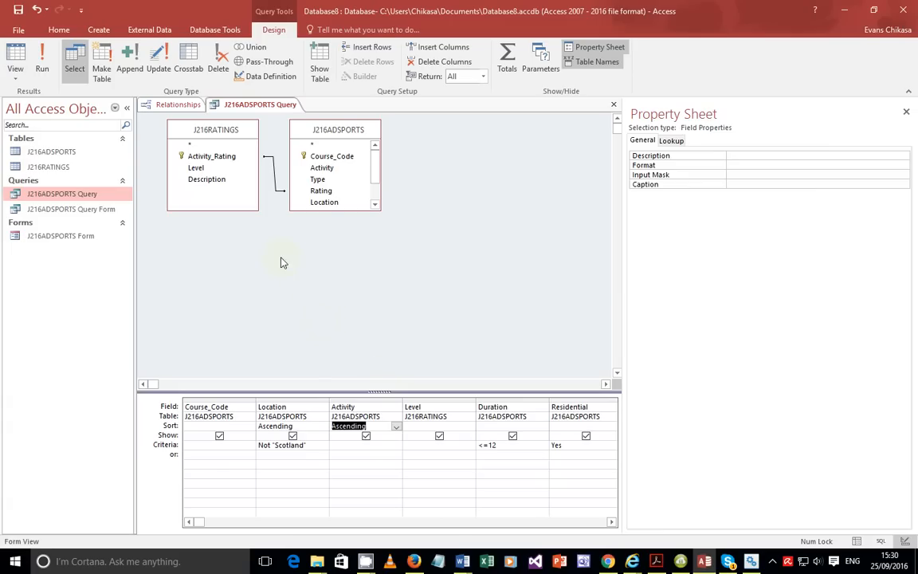
click(99, 29)
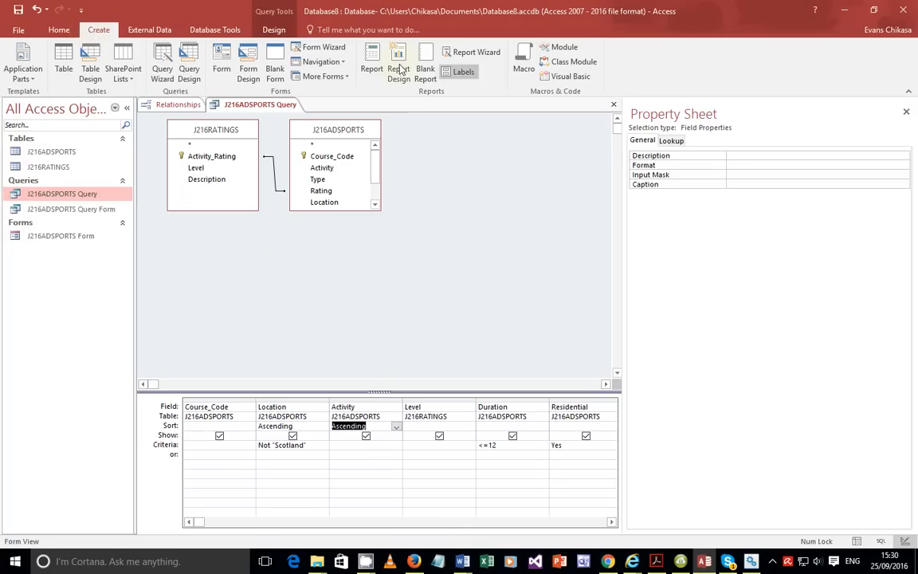
click(655, 561)
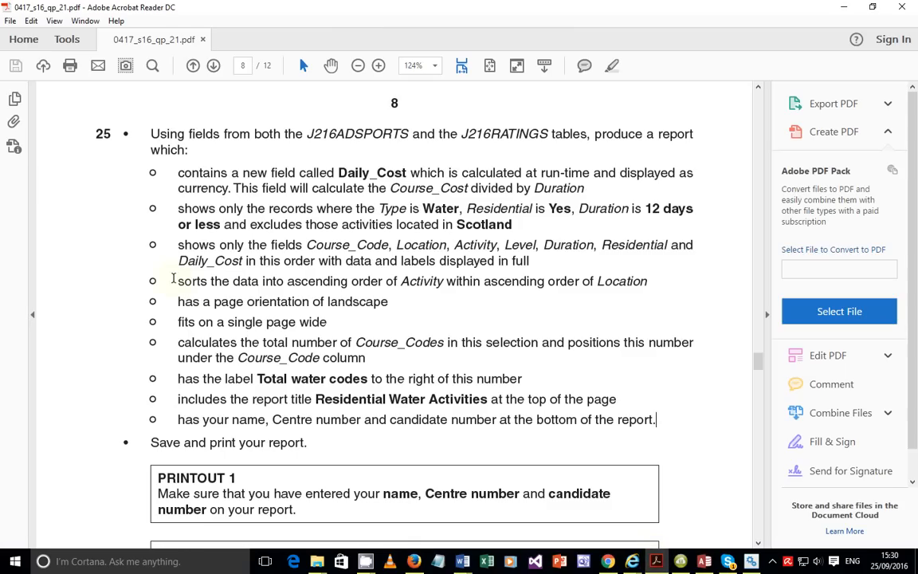
Highlight question 25's remaining report layout requirements, then go back to Access.
drag(171, 279, 385, 419)
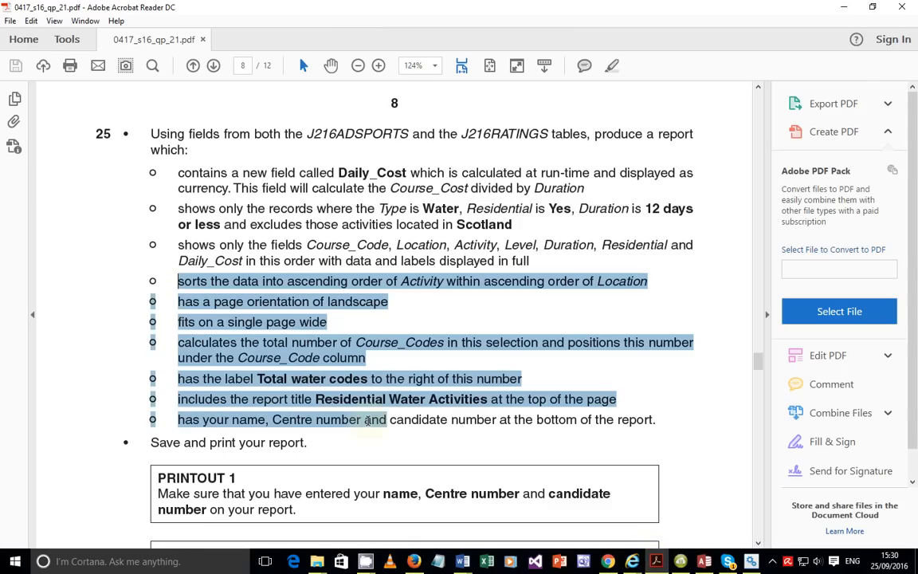
click(330, 357)
drag(176, 301, 656, 425)
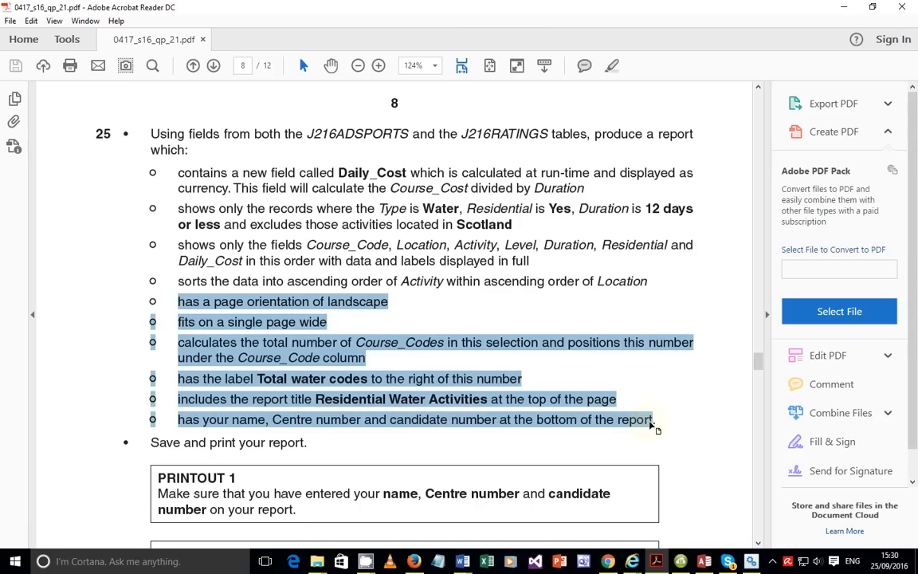
mouse_move(730, 562)
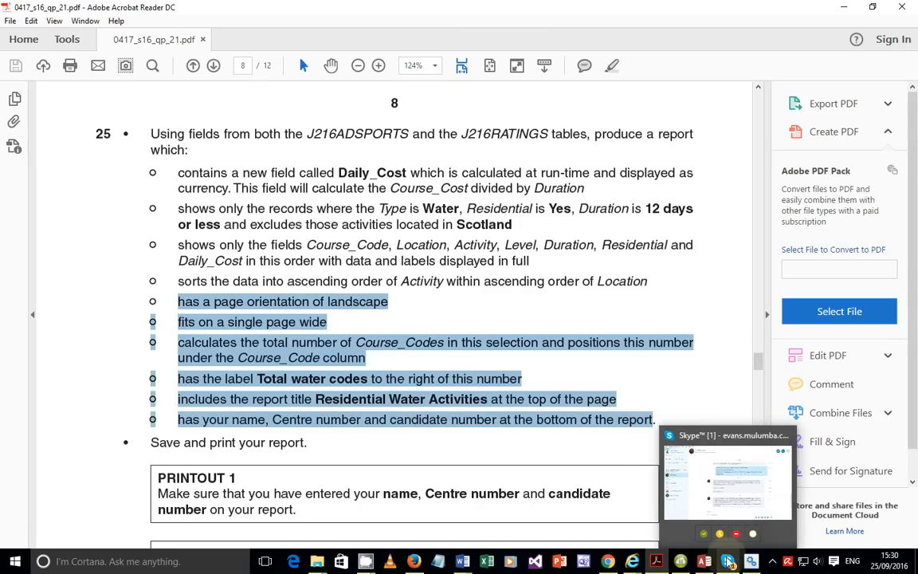
click(706, 561)
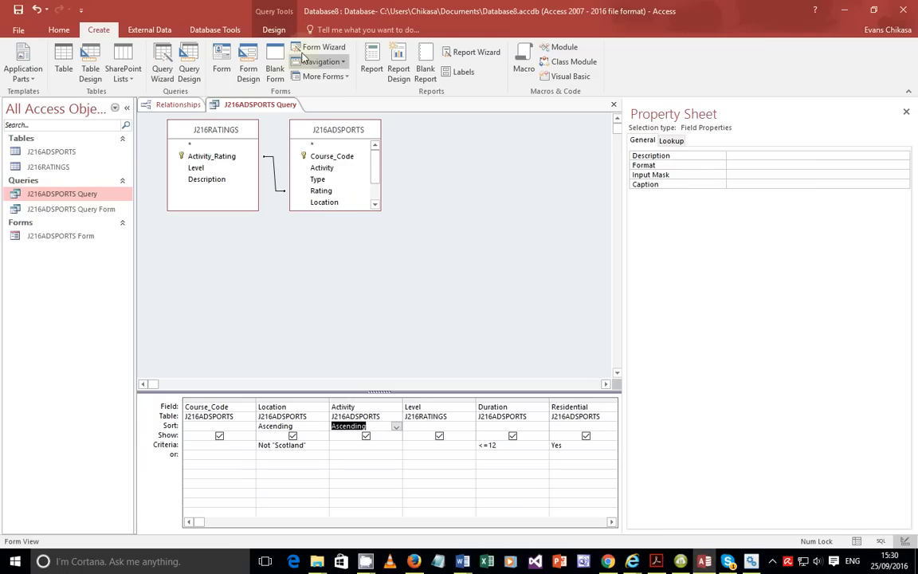
Start the Report Wizard on J216ADSPORTS Query, saving the query when prompted.
click(473, 52)
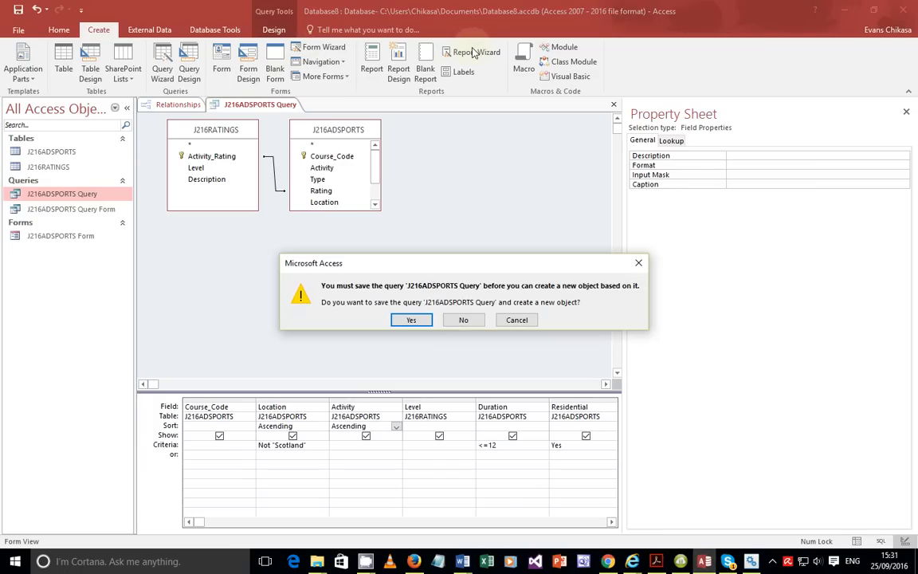
click(411, 319)
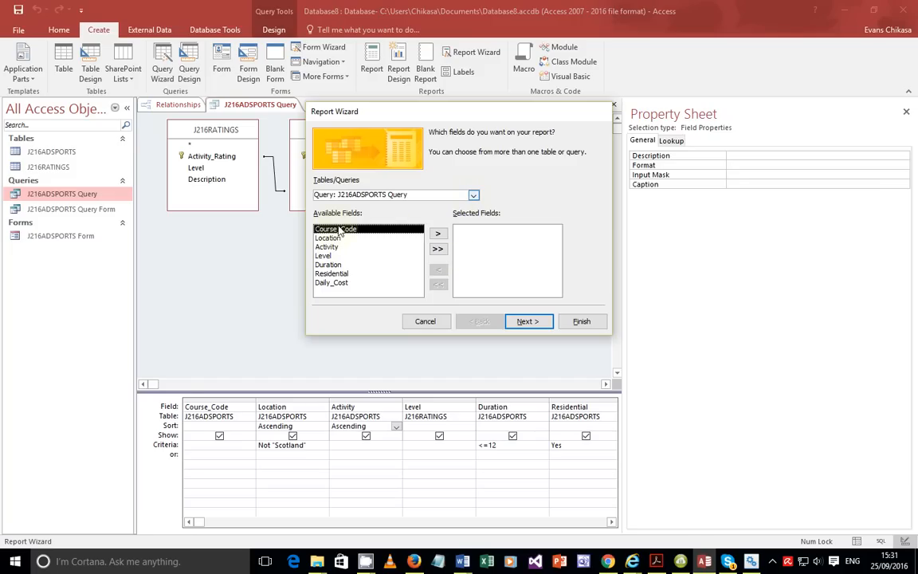
Add all seven J216ADSPORTS fields to the report and advance the wizard.
key(Escape)
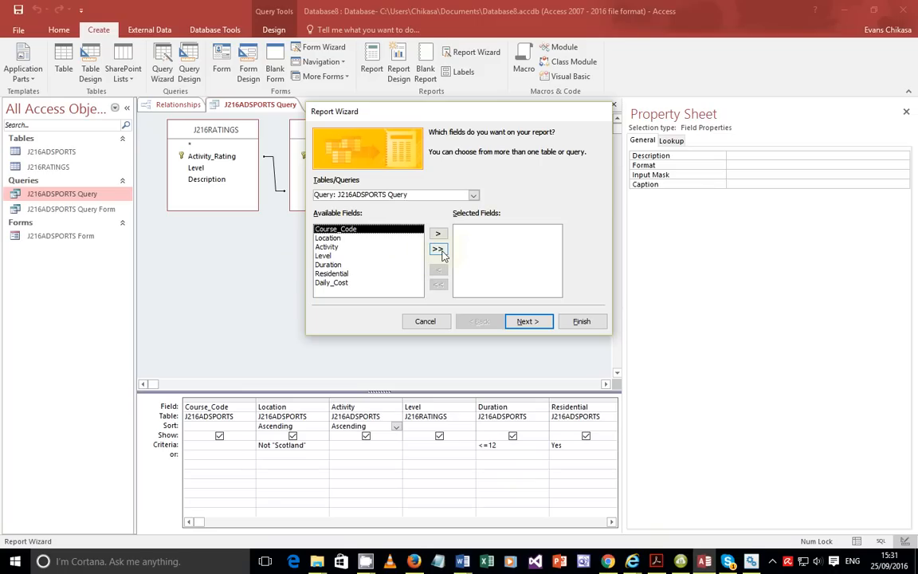
click(438, 249)
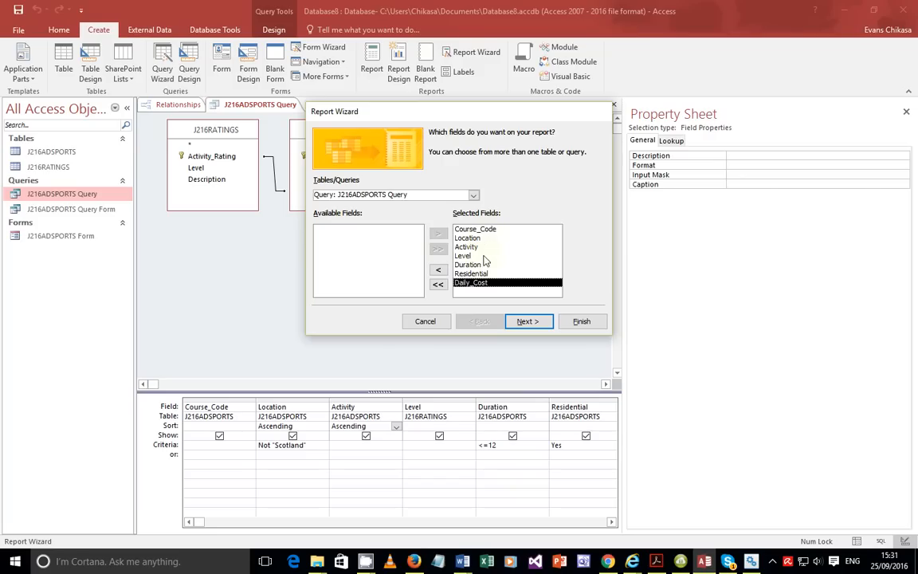
click(527, 323)
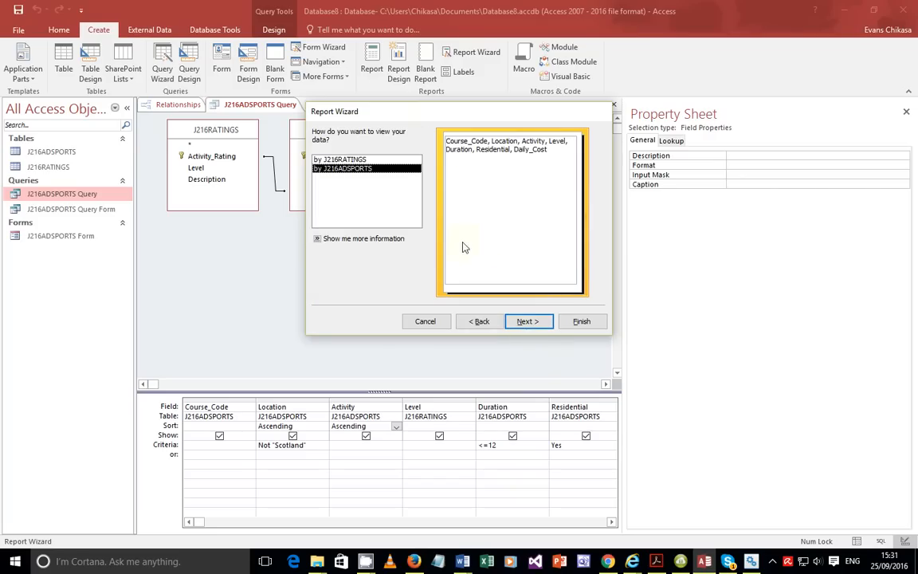
click(527, 322)
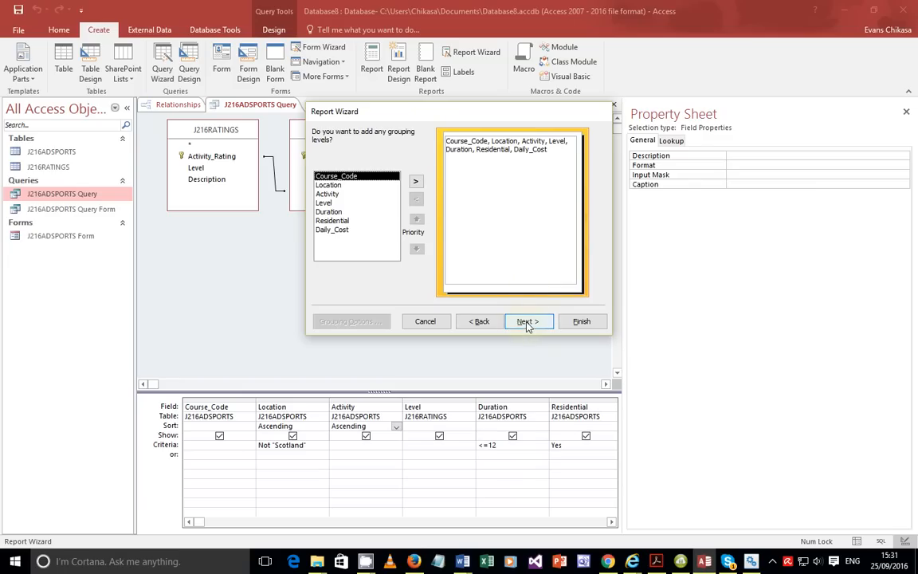
click(526, 322)
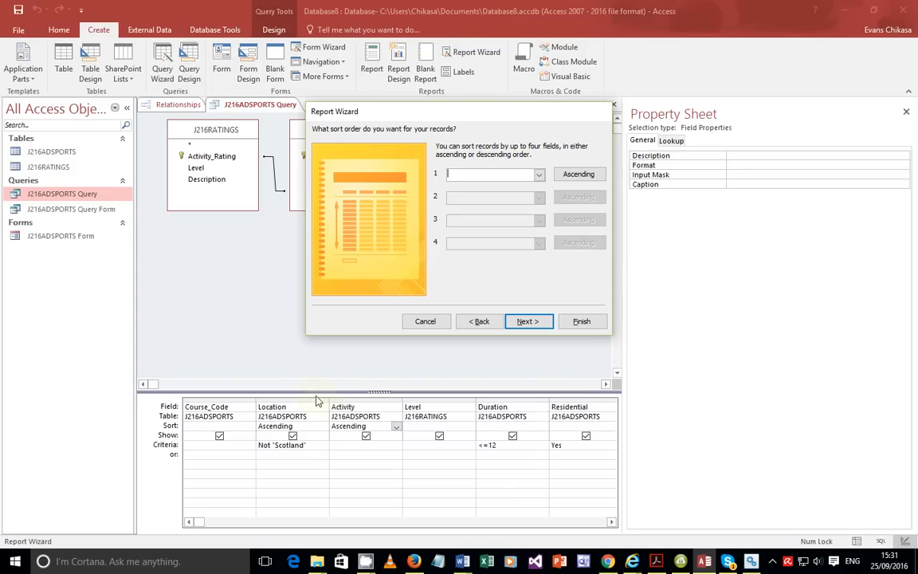
click(538, 174)
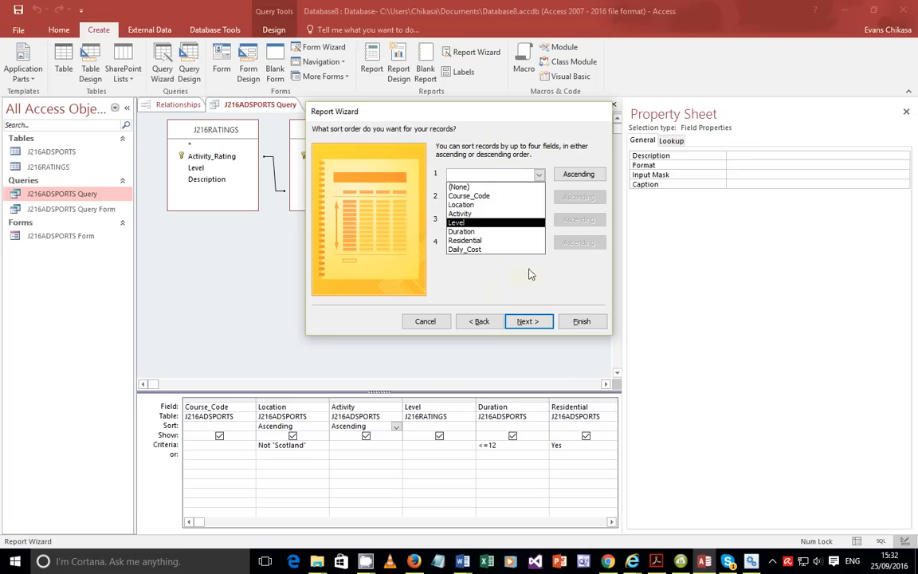
click(509, 223)
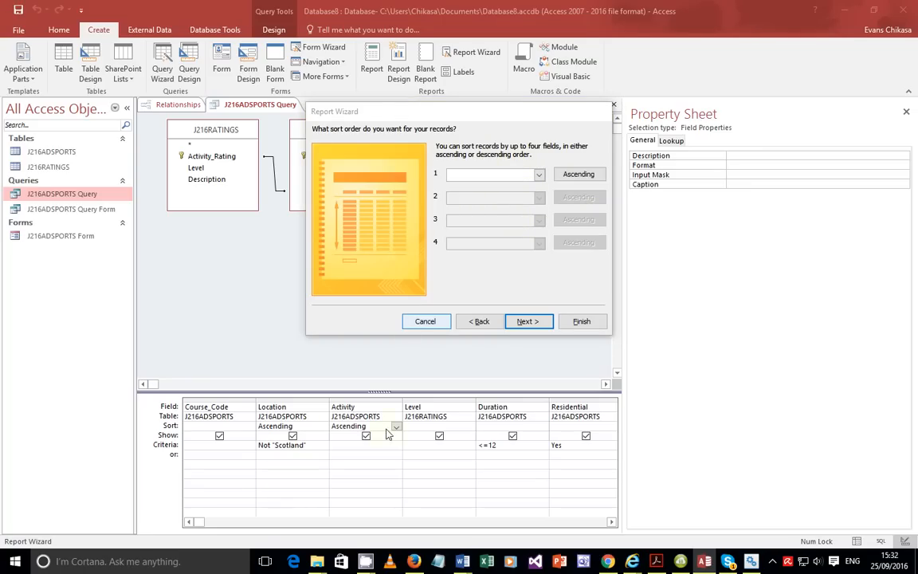
click(530, 321)
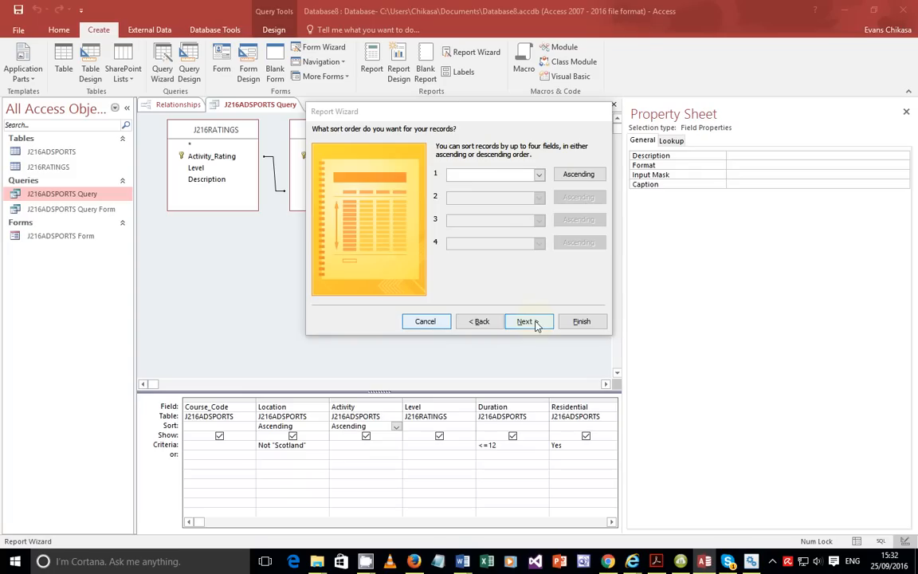
Advance to the wizard's layout page and highlight the landscape orientation requirement in the PDF.
click(536, 325)
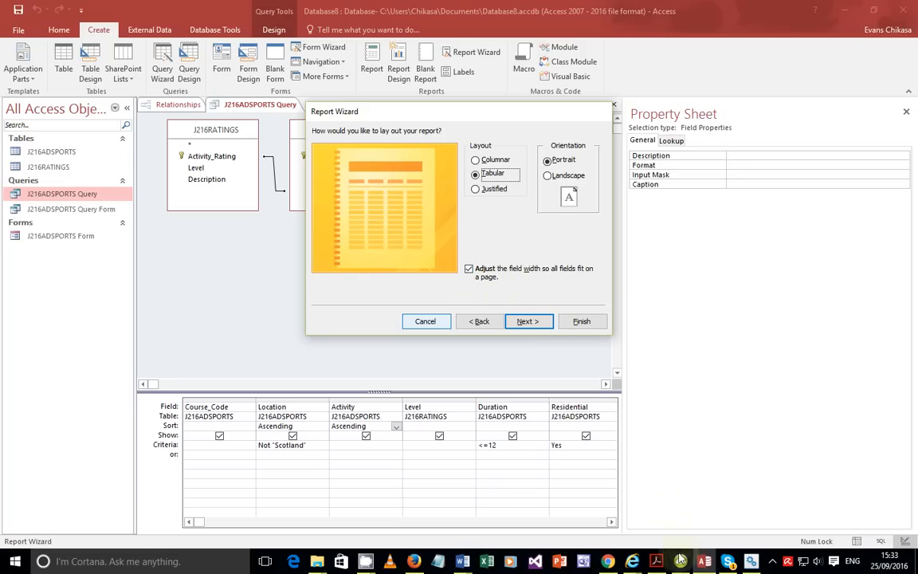
mouse_move(658, 564)
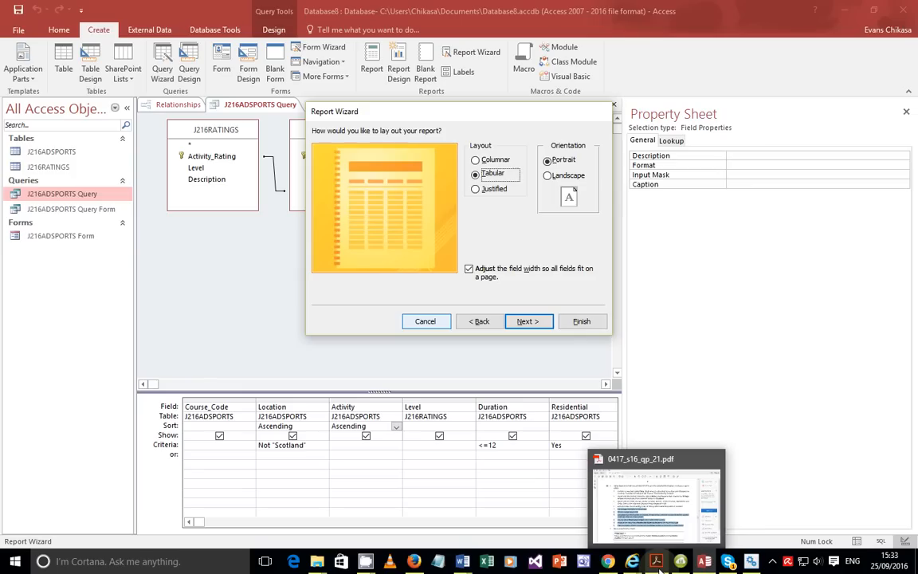
click(635, 500)
click(407, 321)
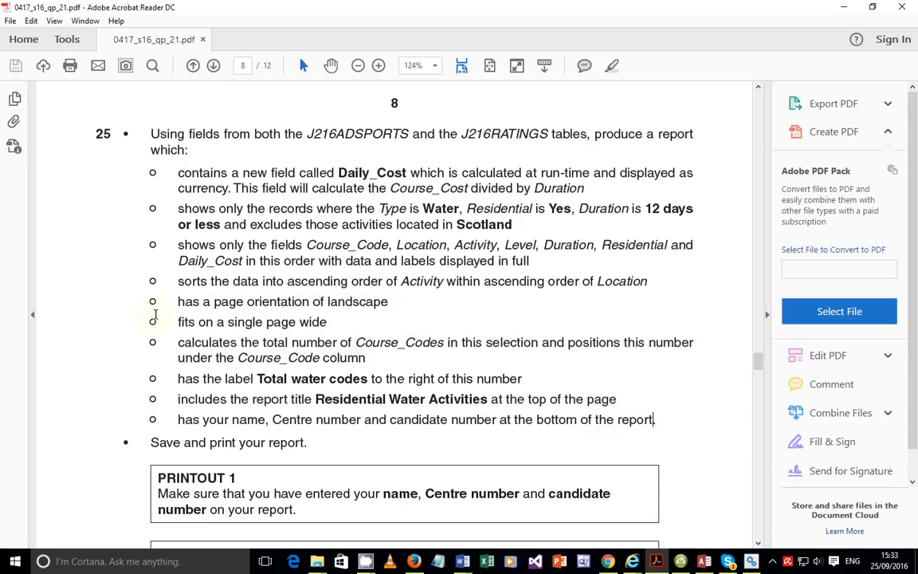
drag(176, 302, 356, 303)
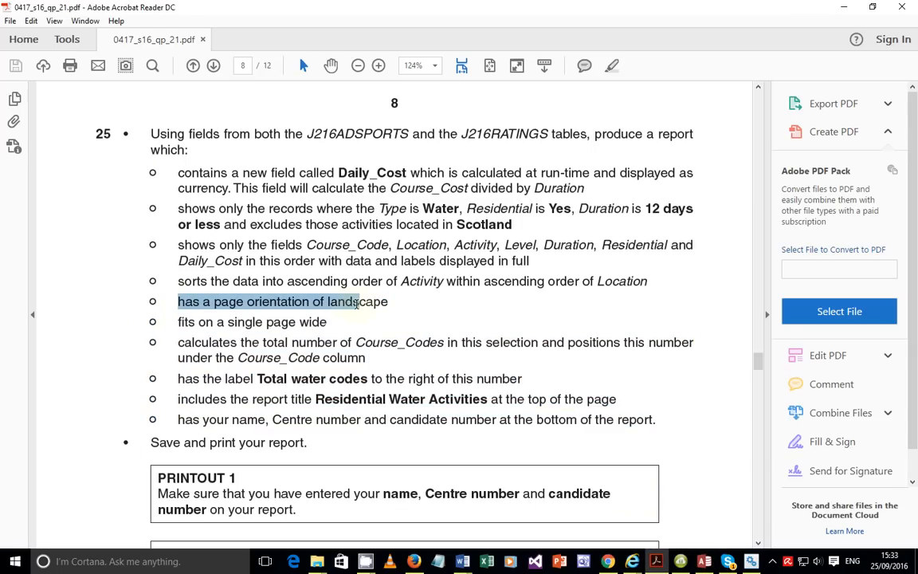
Set the tabular report's orientation to Landscape, then go back to the exam paper.
click(698, 563)
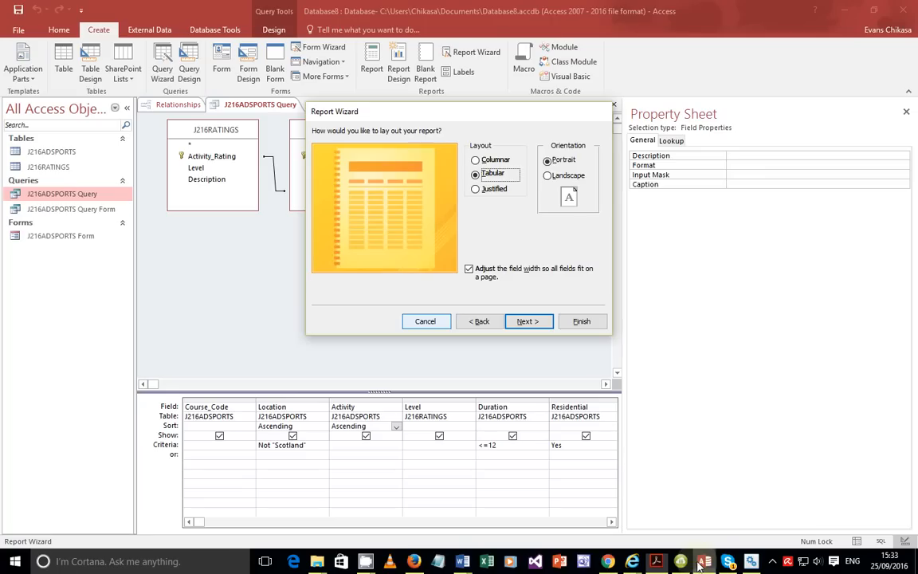
click(564, 175)
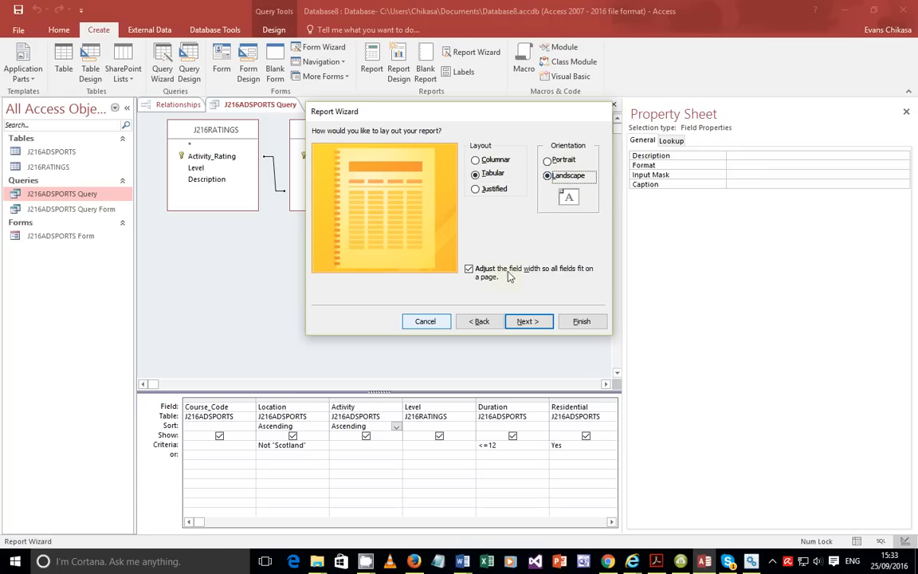
click(705, 560)
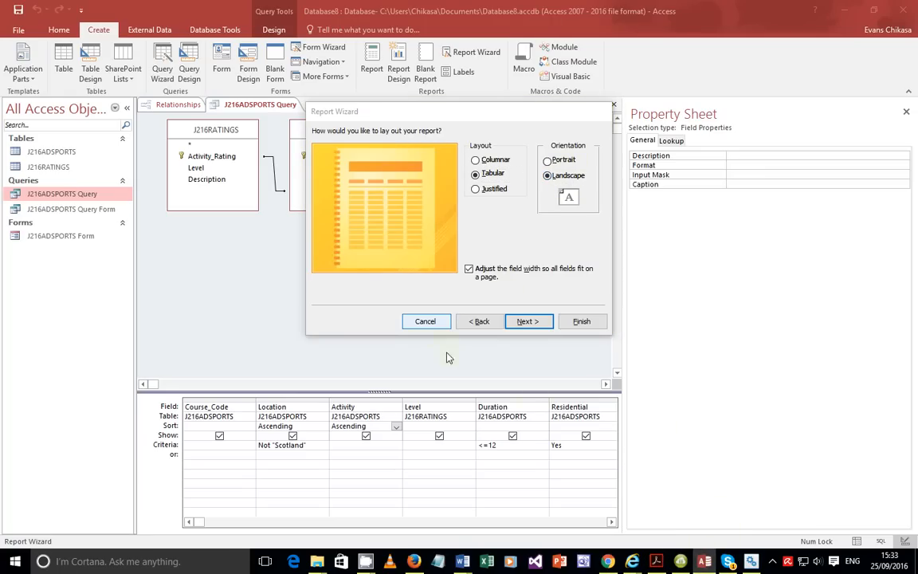
click(658, 560)
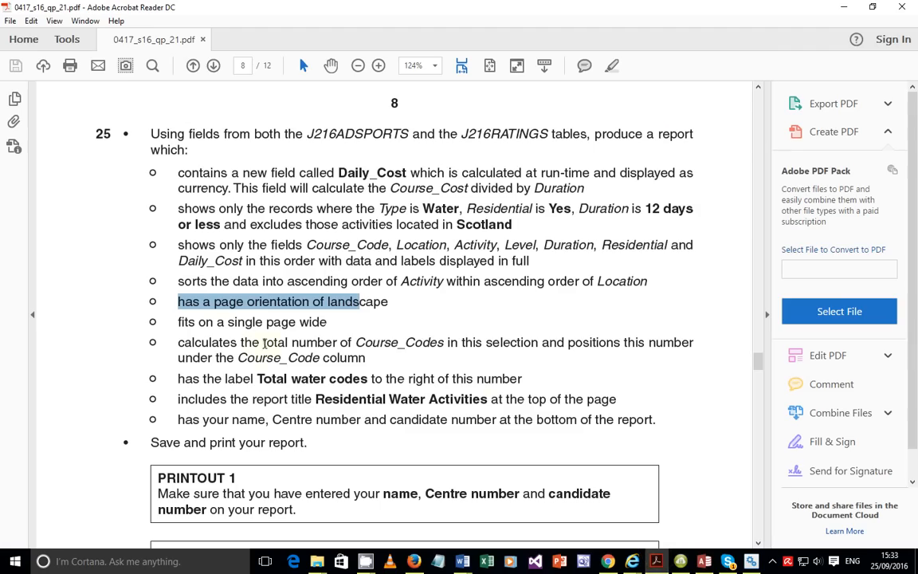
Highlight the 'fits on a single page wide' requirement, then return to the Report Wizard.
drag(179, 322, 327, 322)
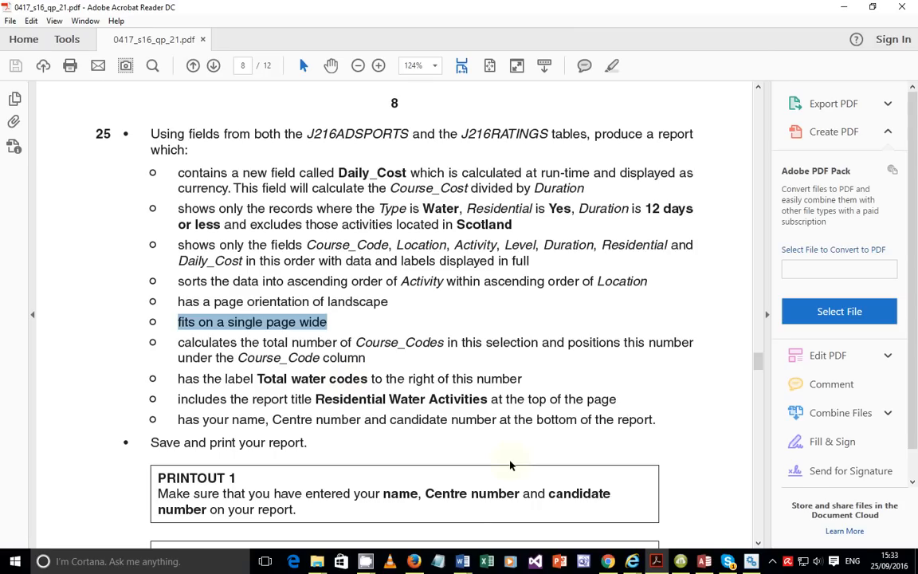
mouse_move(681, 561)
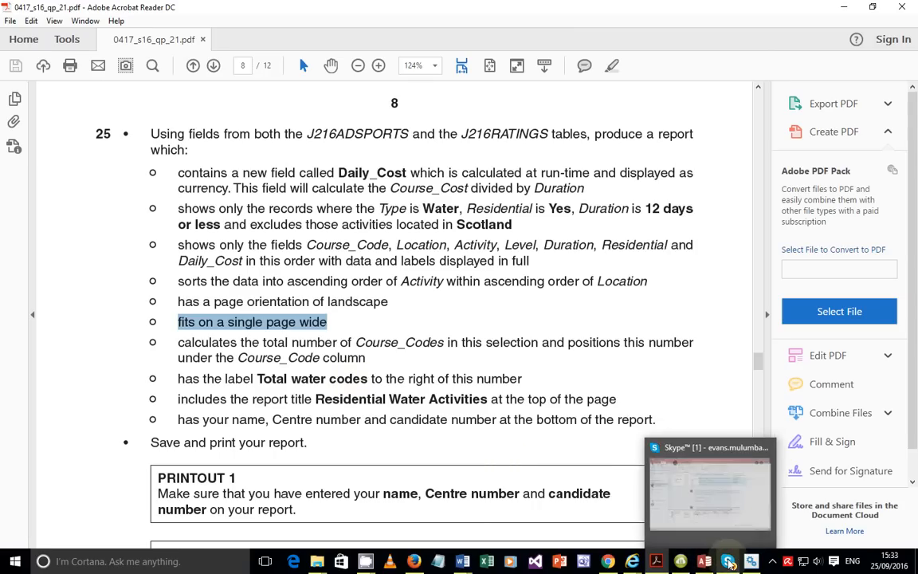
click(705, 562)
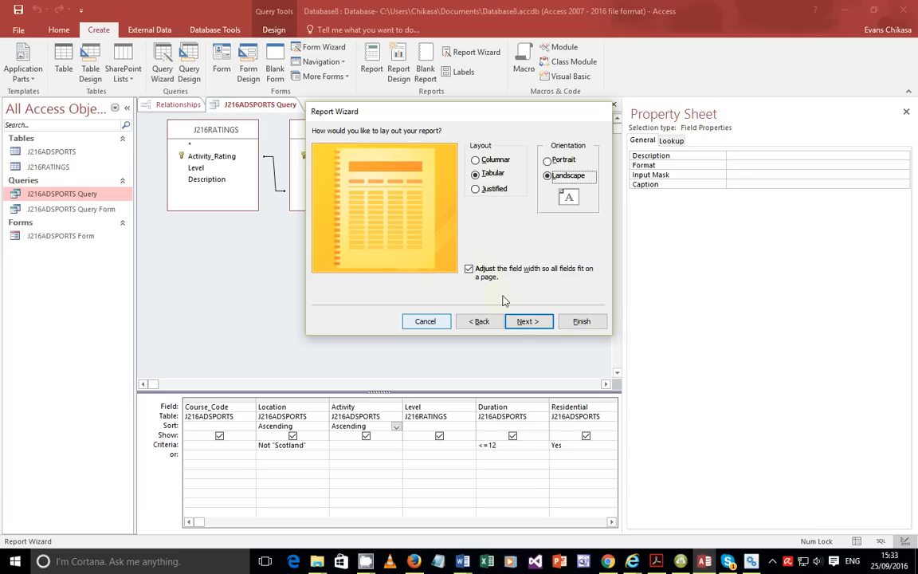
Select the default J216ADSPORTS title and copy 'Residential Water Activities' from the PDF.
click(525, 323)
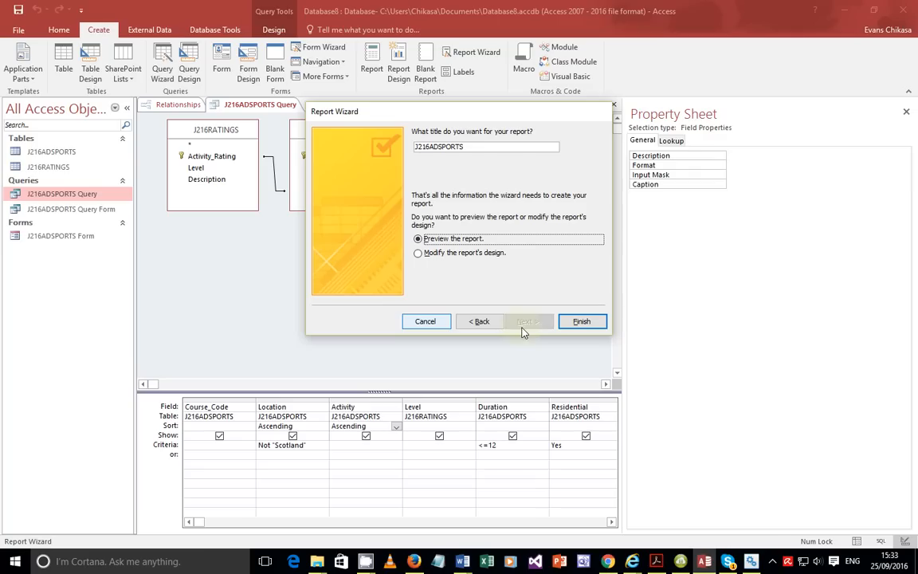
double_click(468, 146)
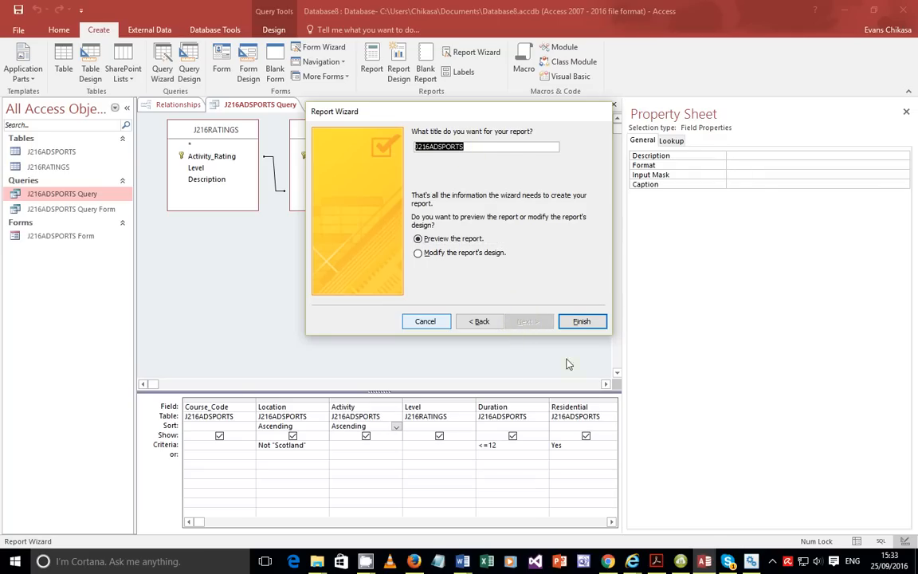
click(656, 561)
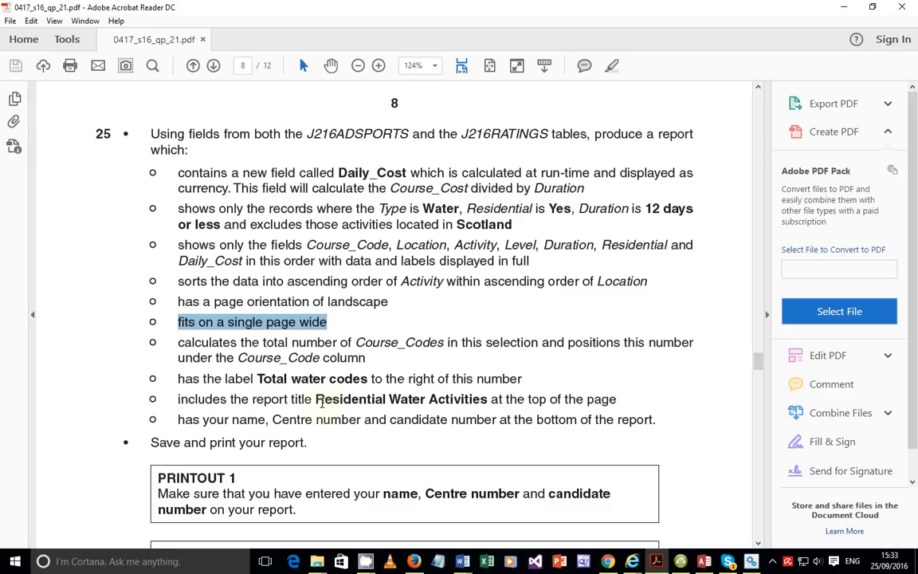
click(319, 396)
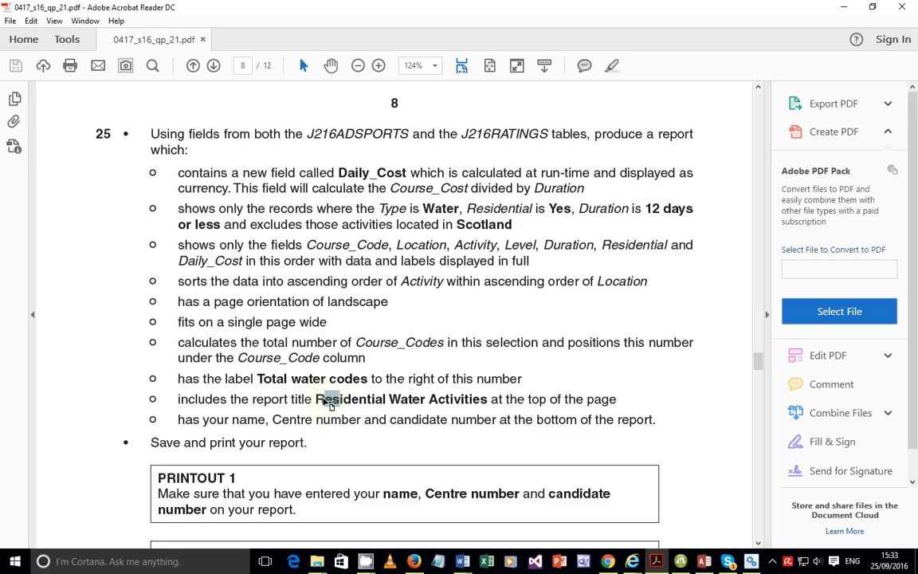
double_click(318, 397)
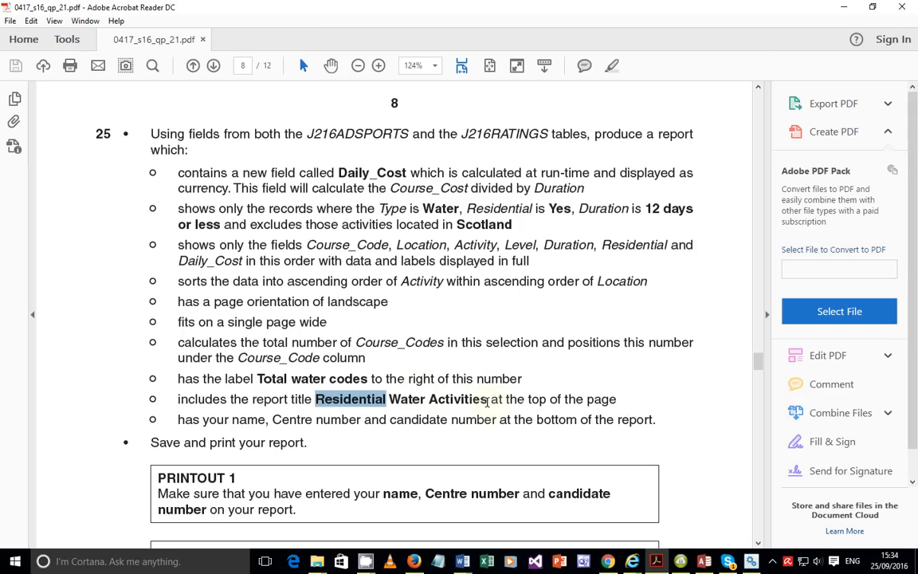
double_click(485, 400)
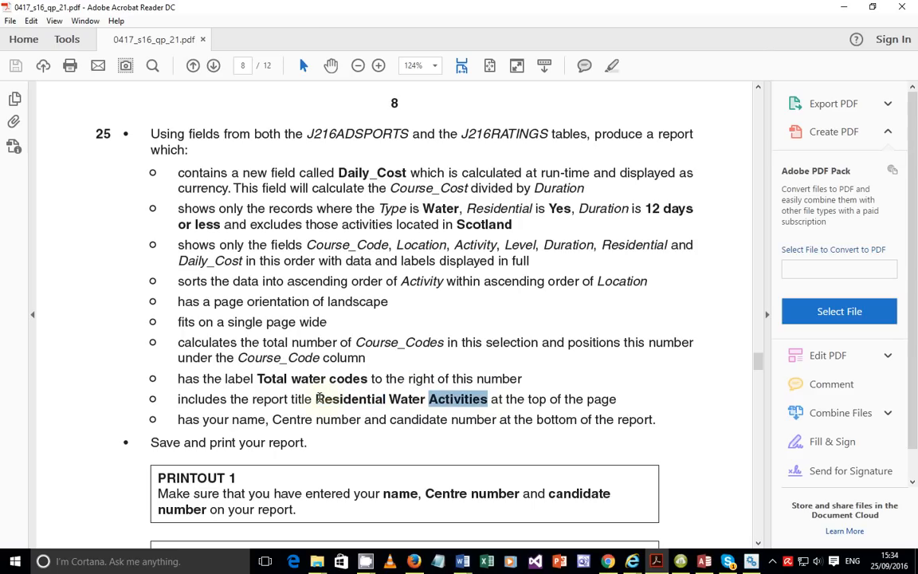
shift+click(317, 399)
right_click(462, 406)
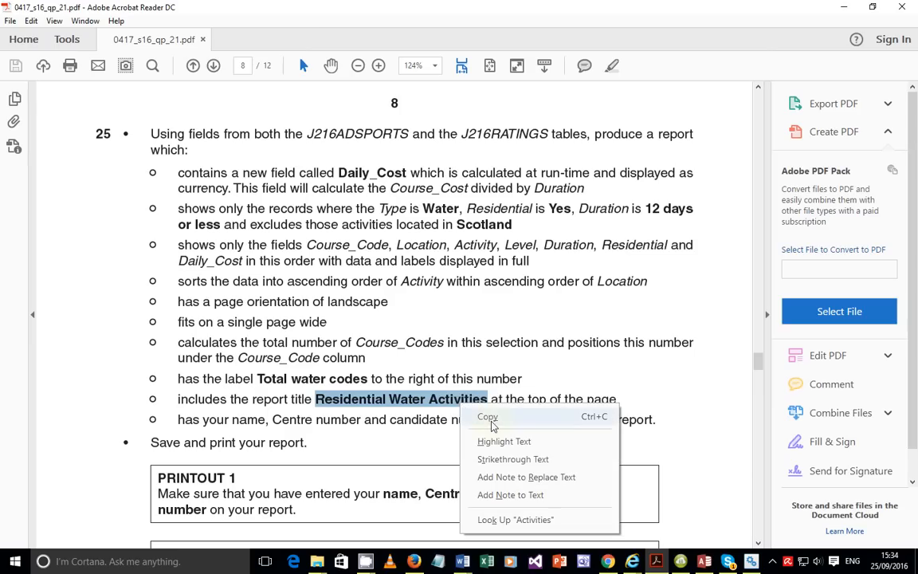
click(489, 417)
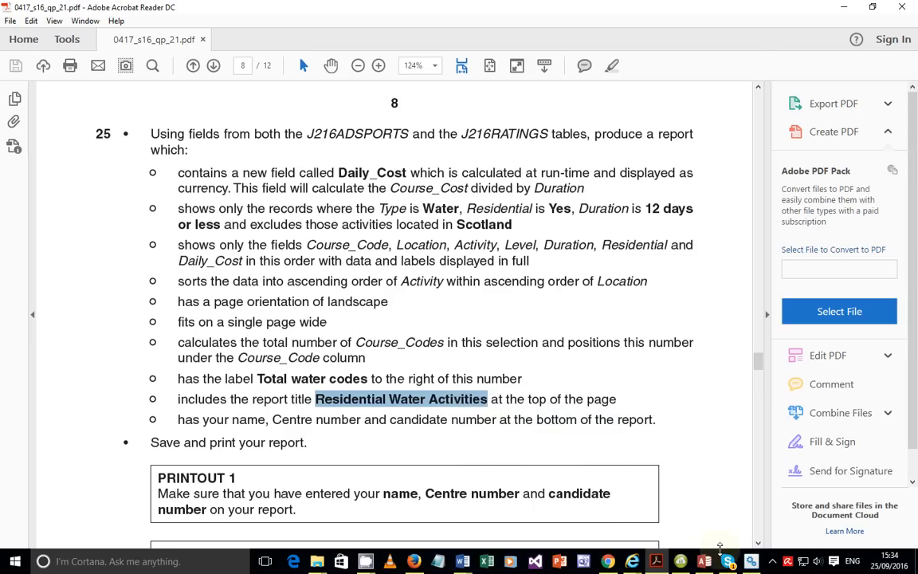
Paste 'Residential Water Activities' as the title and finish with the report open for design changes.
key(alt+Tab)
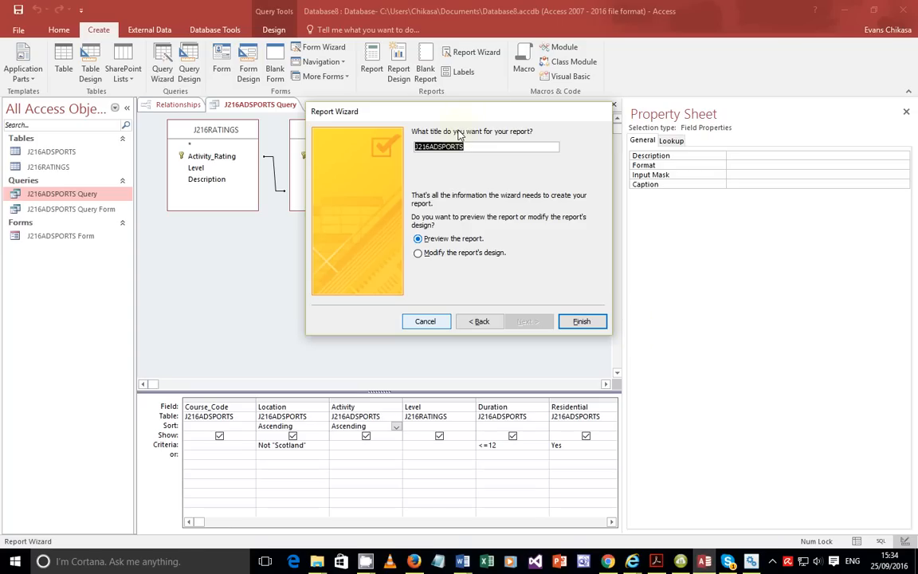
key(ctrl+v)
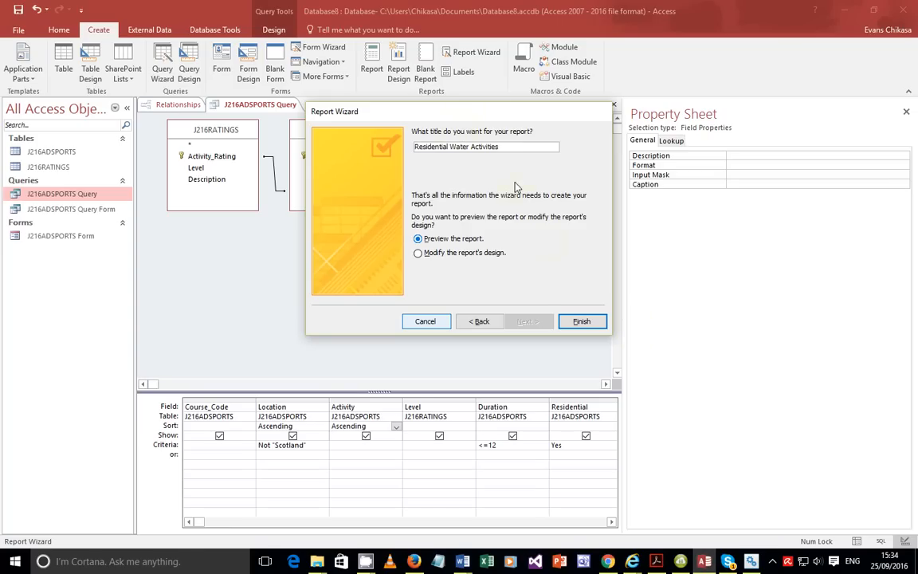
click(417, 253)
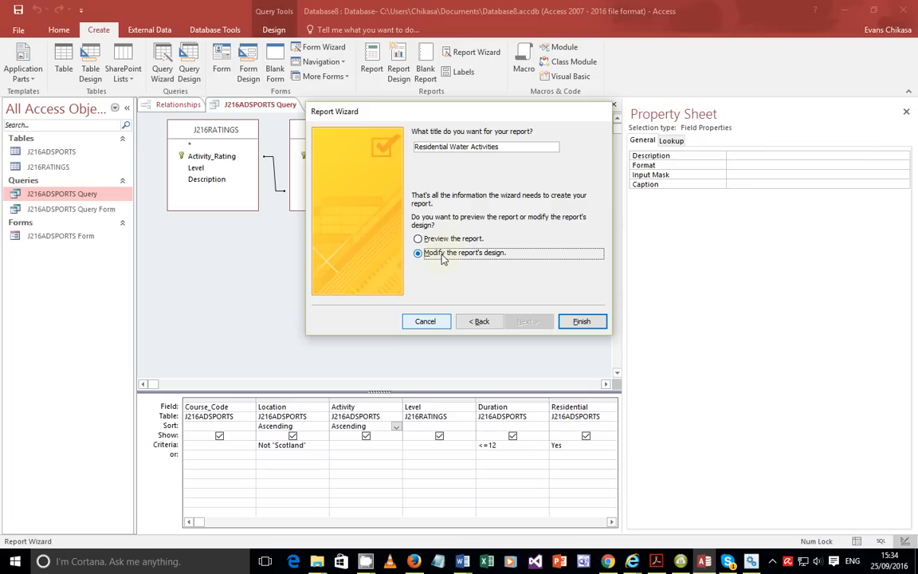
click(582, 321)
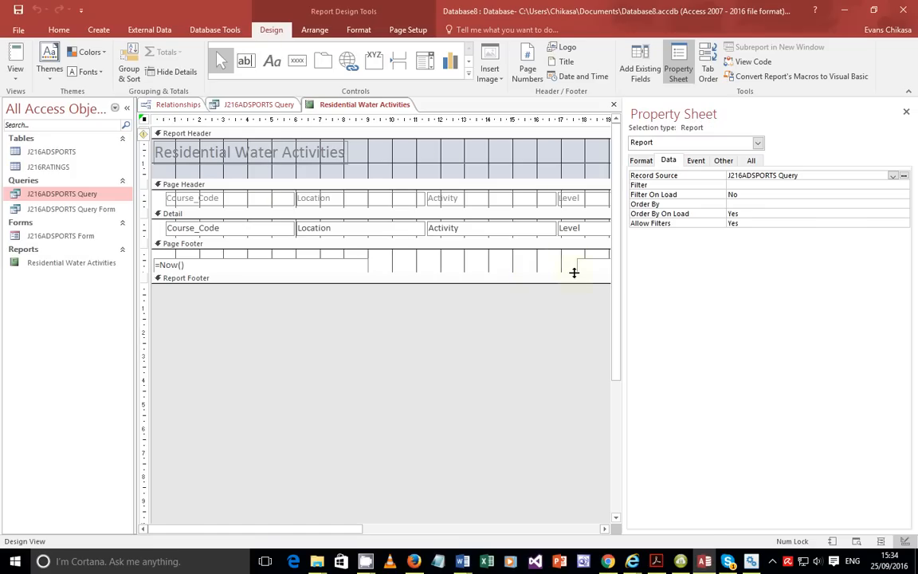
click(16, 79)
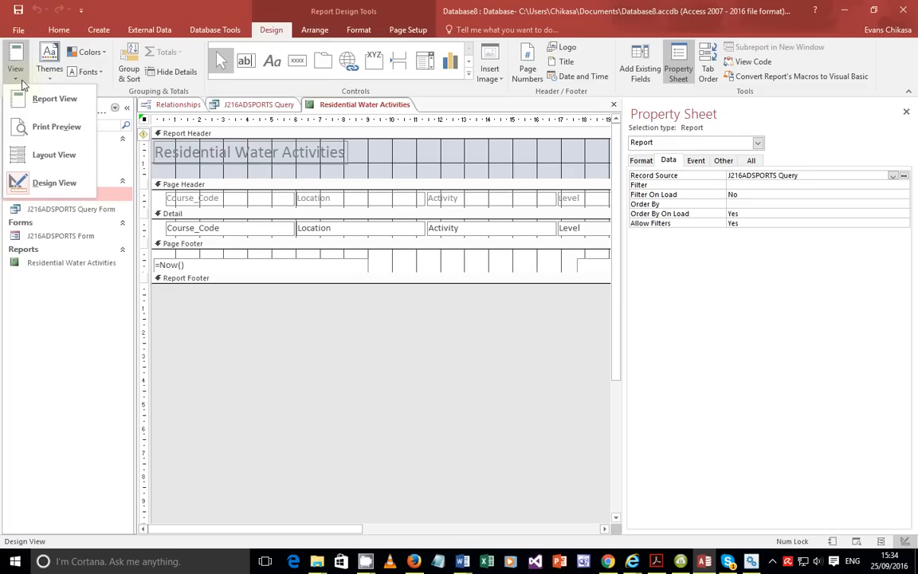
click(55, 104)
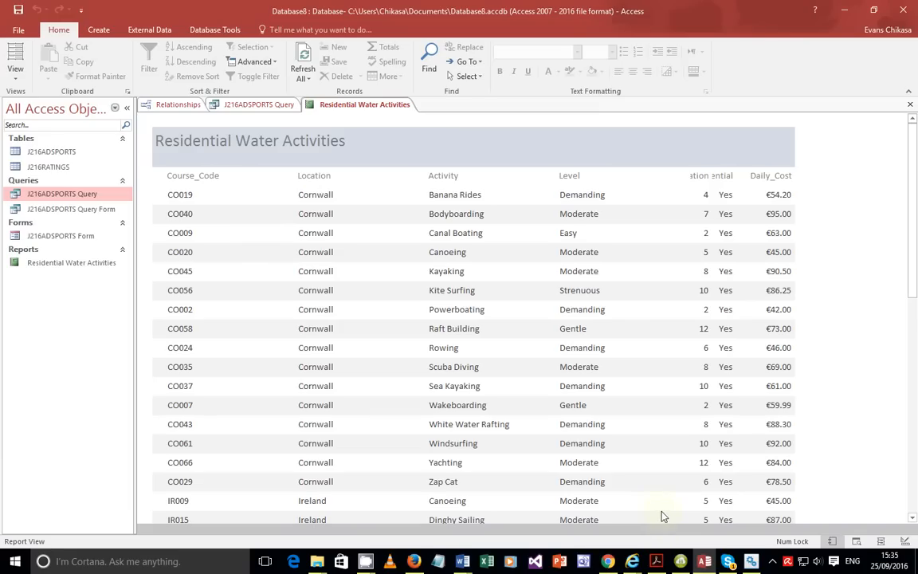
click(16, 71)
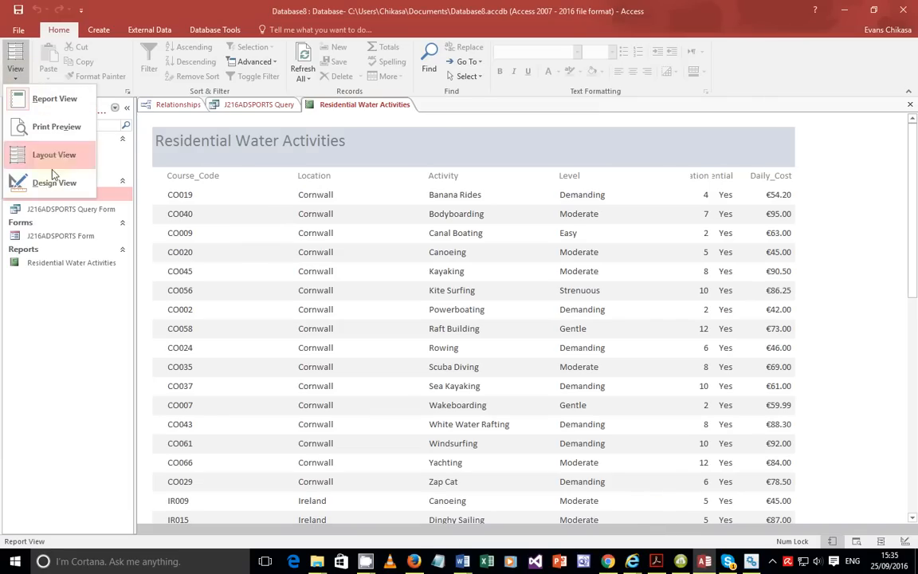
click(53, 182)
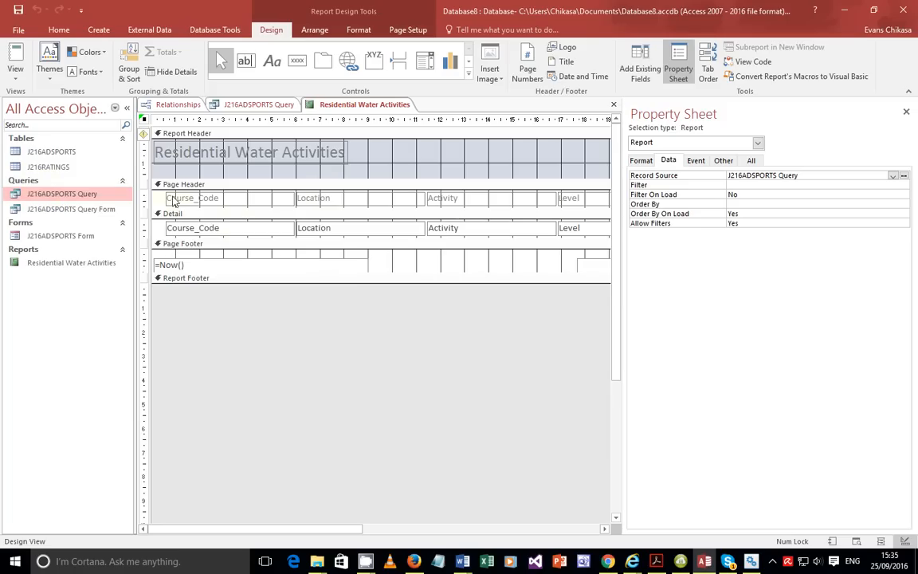
Make the Course_Code column heading and data box narrower.
click(242, 201)
shift+click(244, 234)
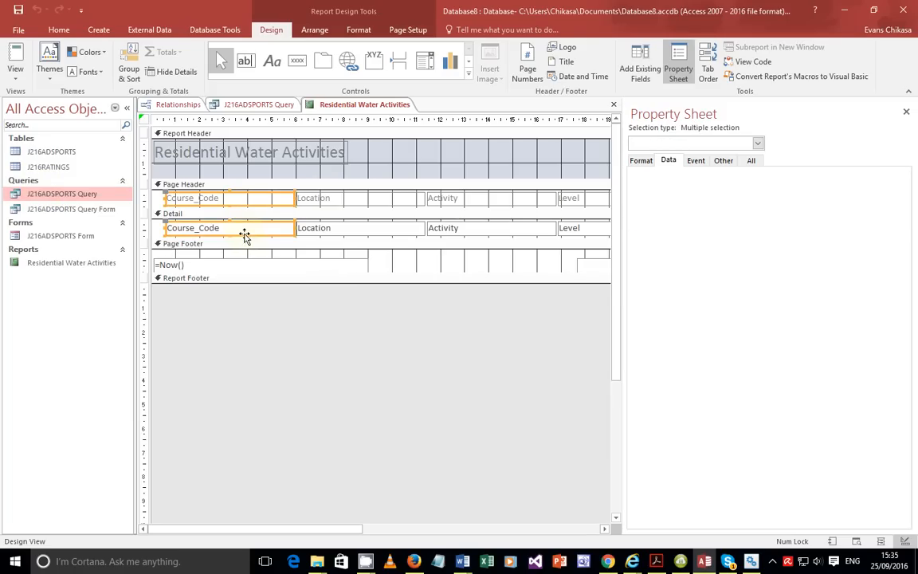
drag(293, 197, 234, 196)
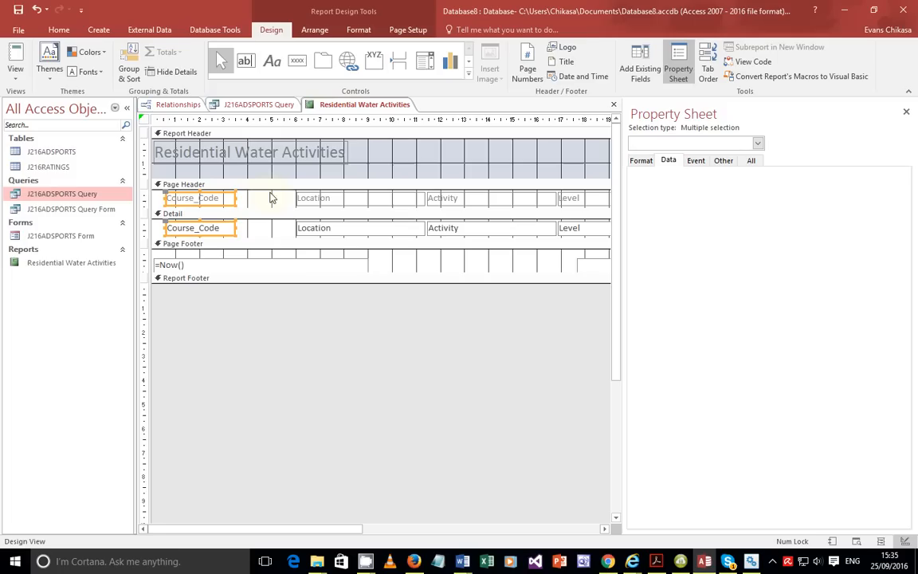
Move the Location column beside Course_Code, narrow it, and view the report's data.
click(317, 199)
shift+click(320, 231)
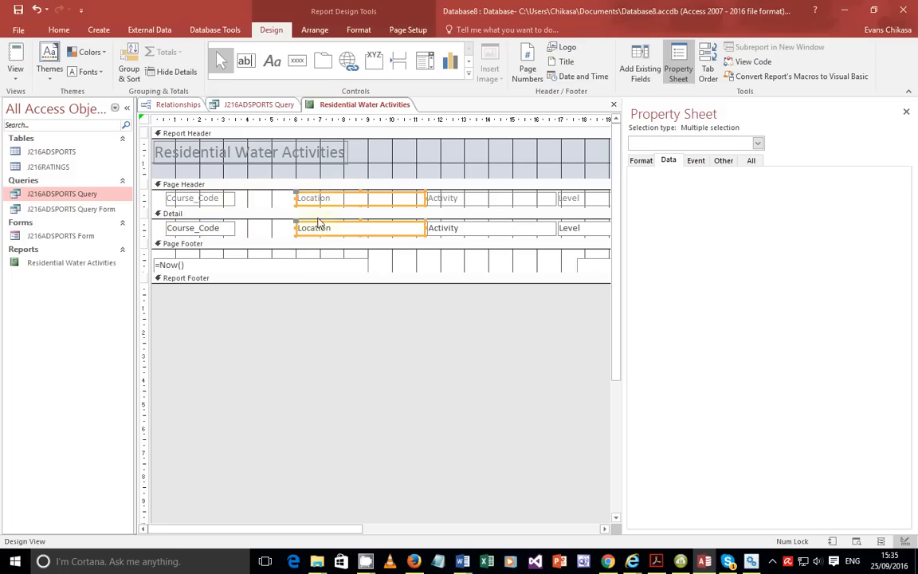
drag(322, 198, 262, 197)
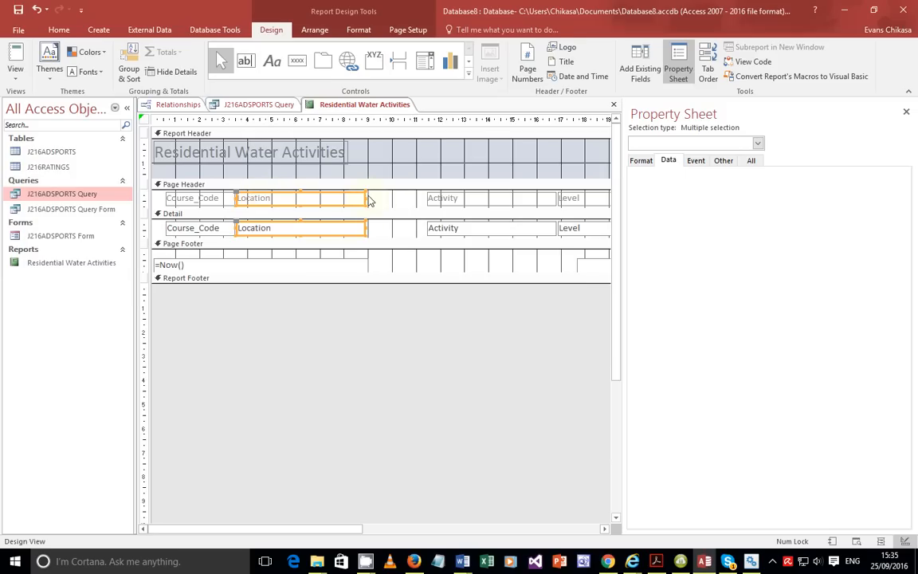
drag(360, 199, 299, 191)
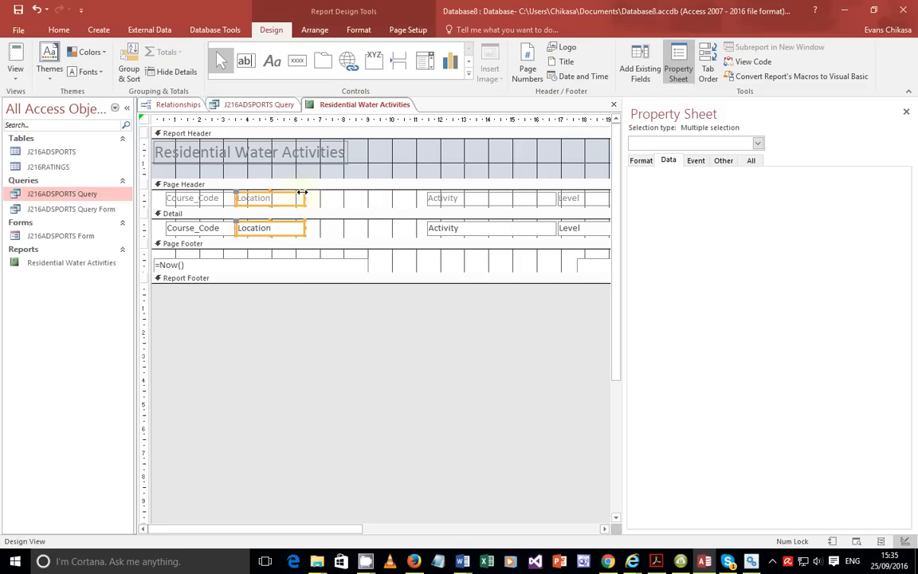
click(15, 77)
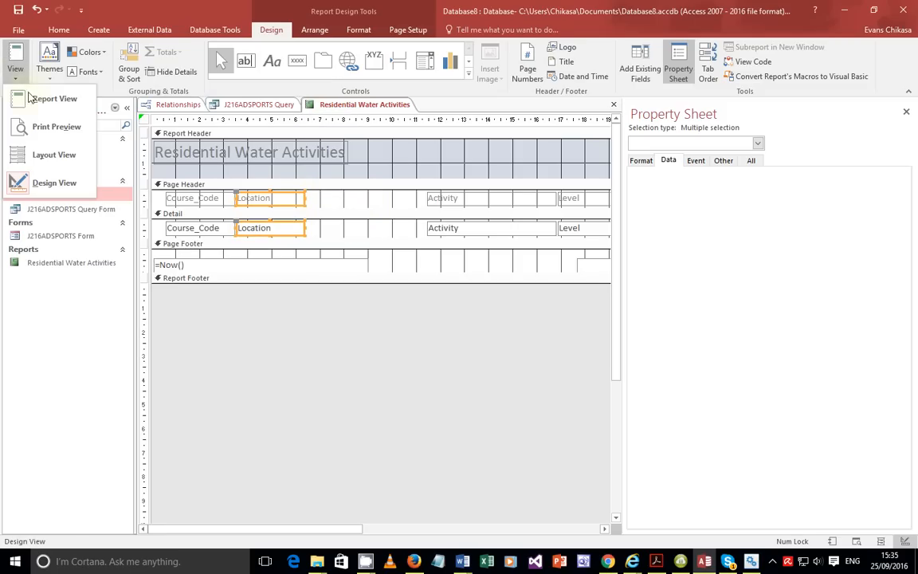
click(48, 97)
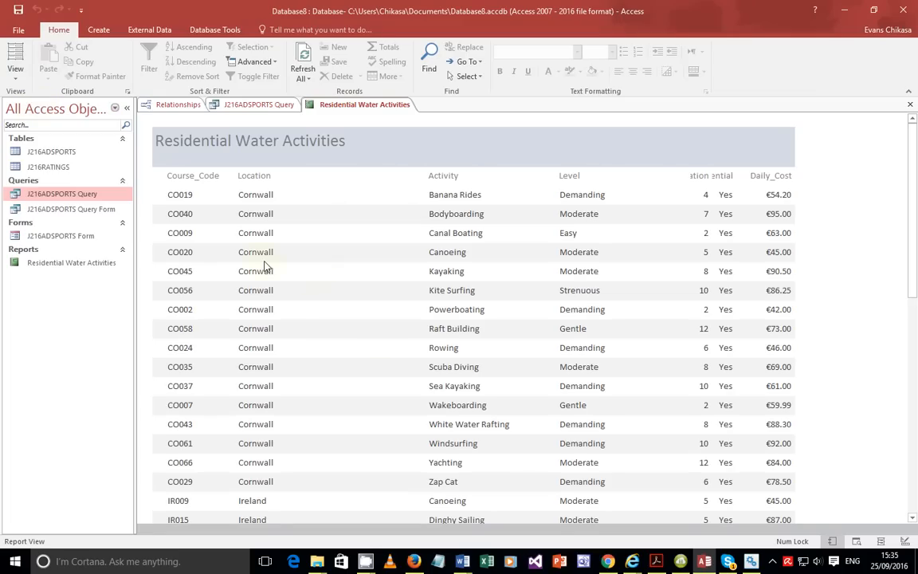
Scroll through the Residential Water Activities data, then switch the report back to Design view.
scroll(244, 306, down, 5)
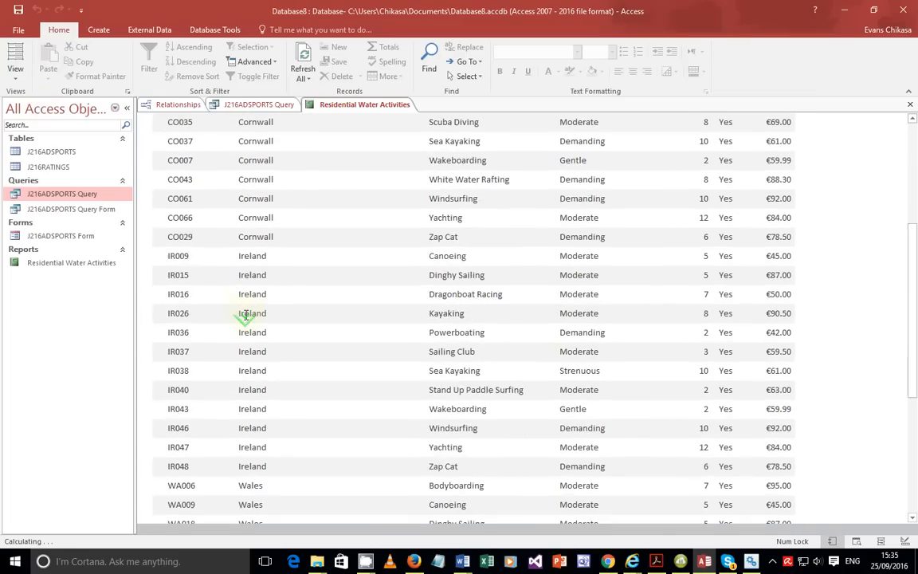
scroll(225, 172, up, 5)
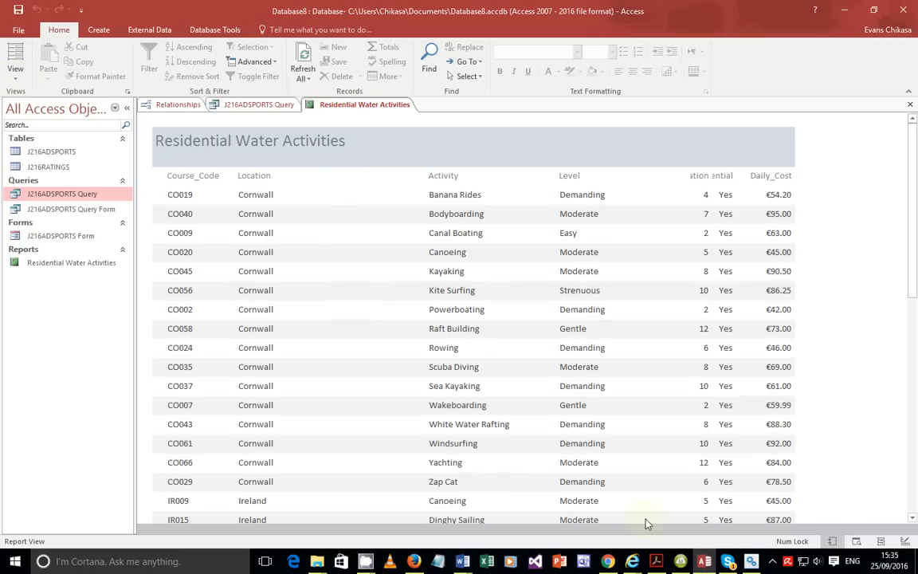
click(17, 76)
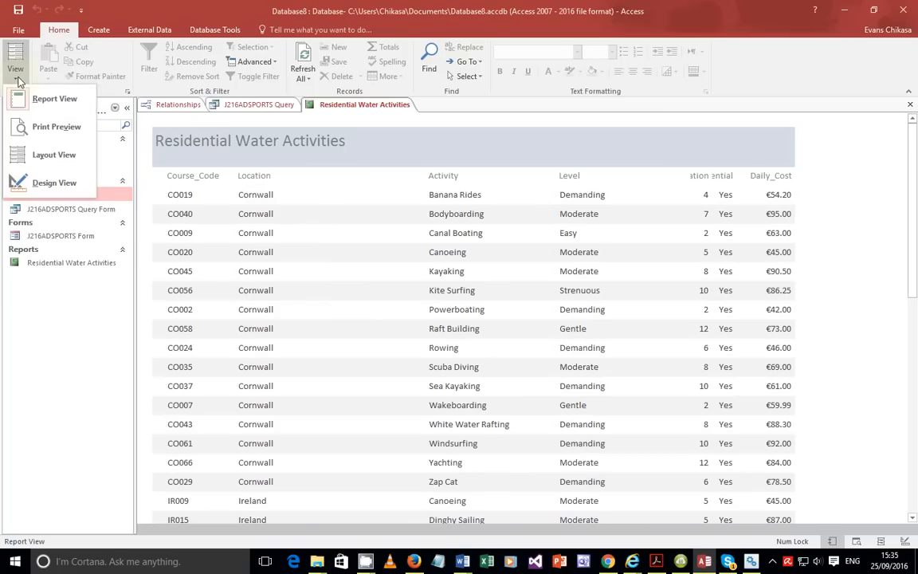
click(49, 170)
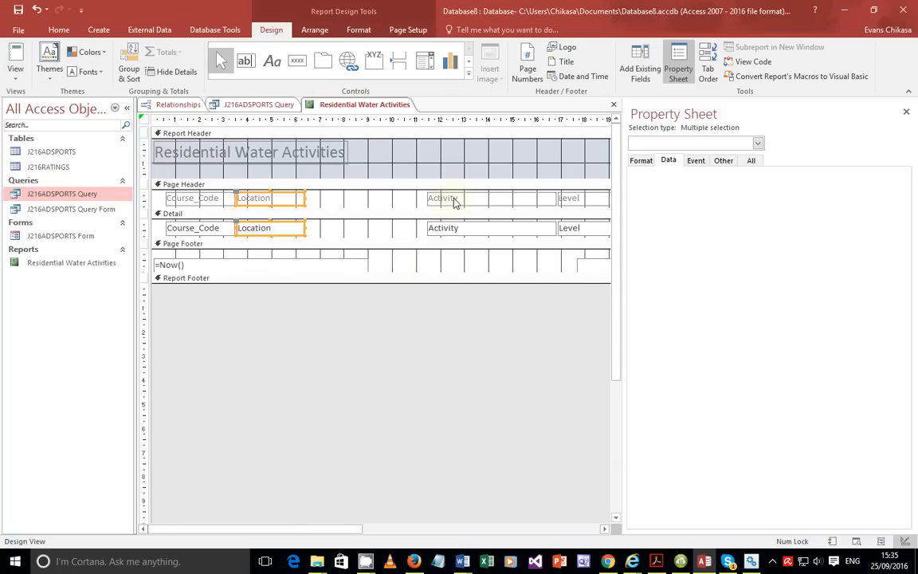
Move the Activity column beside Location, then Level beside Activity, and make Level narrower.
click(443, 198)
shift+click(446, 228)
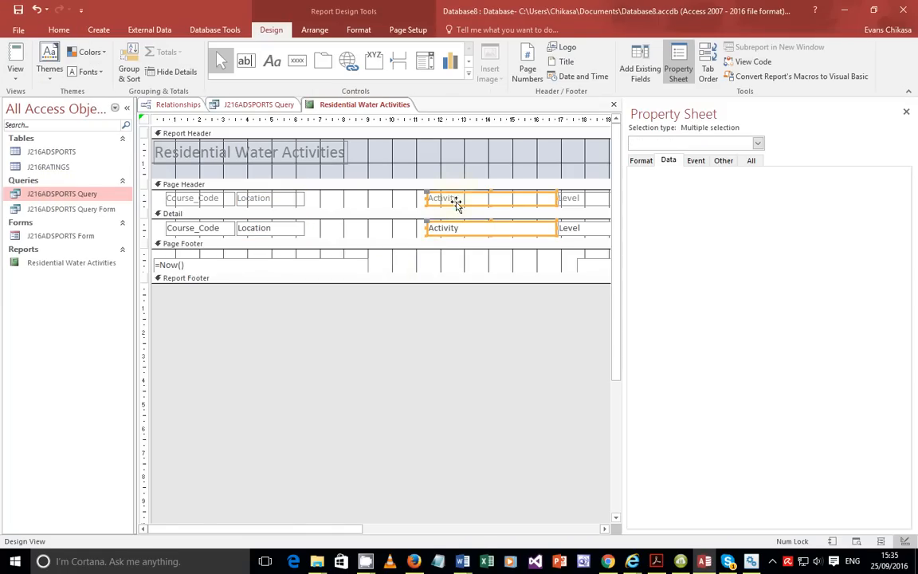
drag(455, 200, 334, 195)
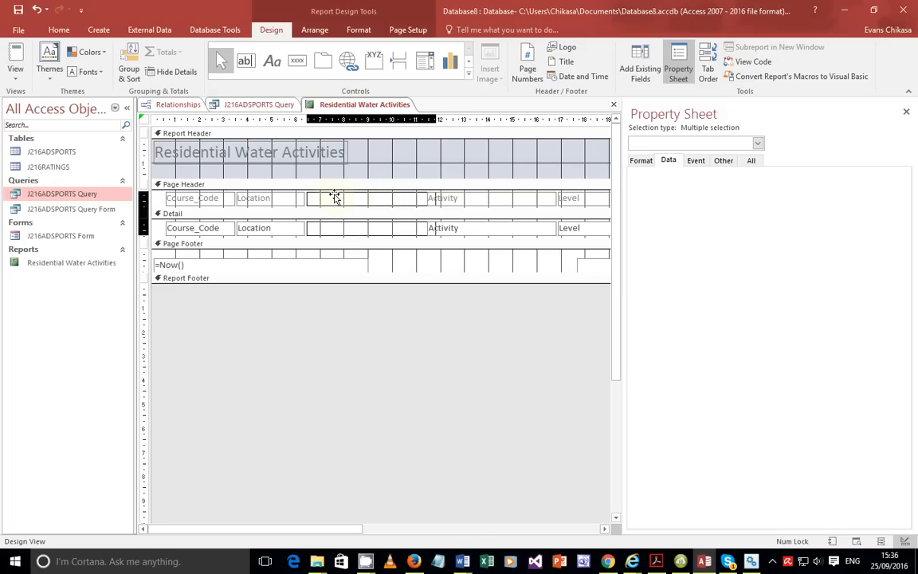
click(567, 199)
shift+click(571, 231)
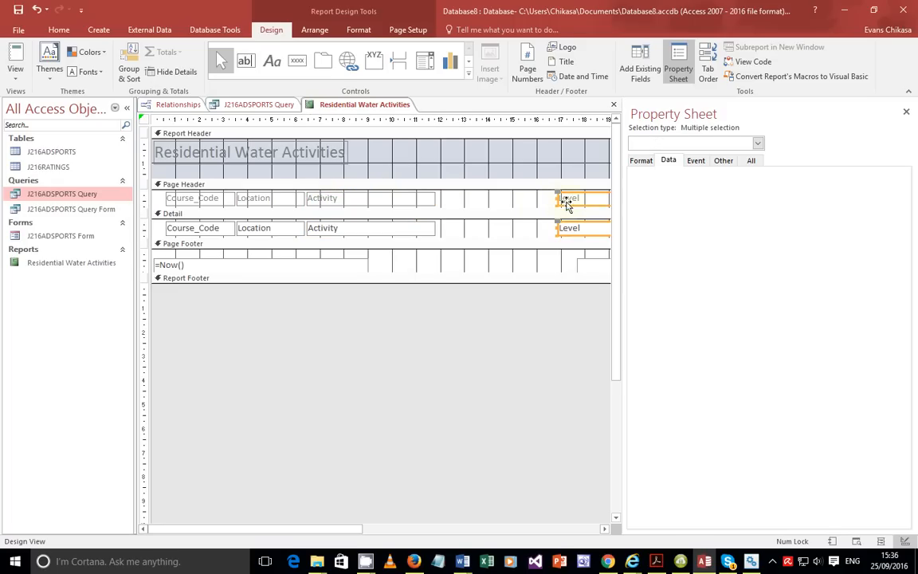
drag(574, 199, 452, 204)
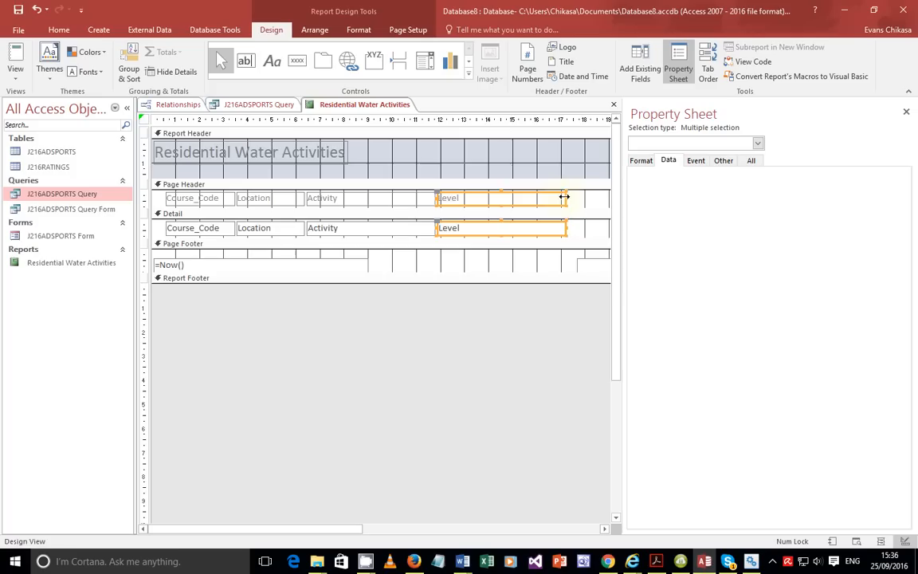
drag(564, 196, 494, 202)
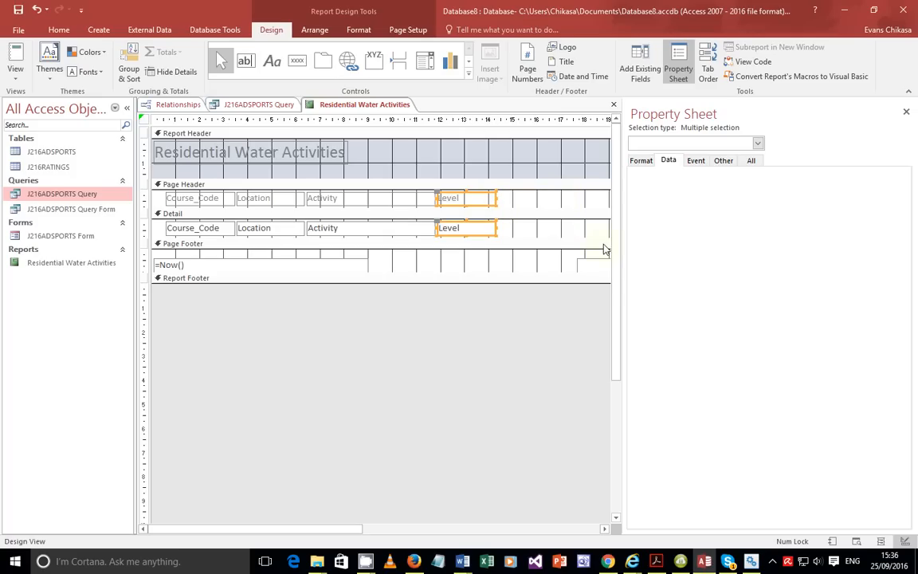
With the Property Sheet closed, slide Duration next to Level and Residential next to Duration.
click(906, 113)
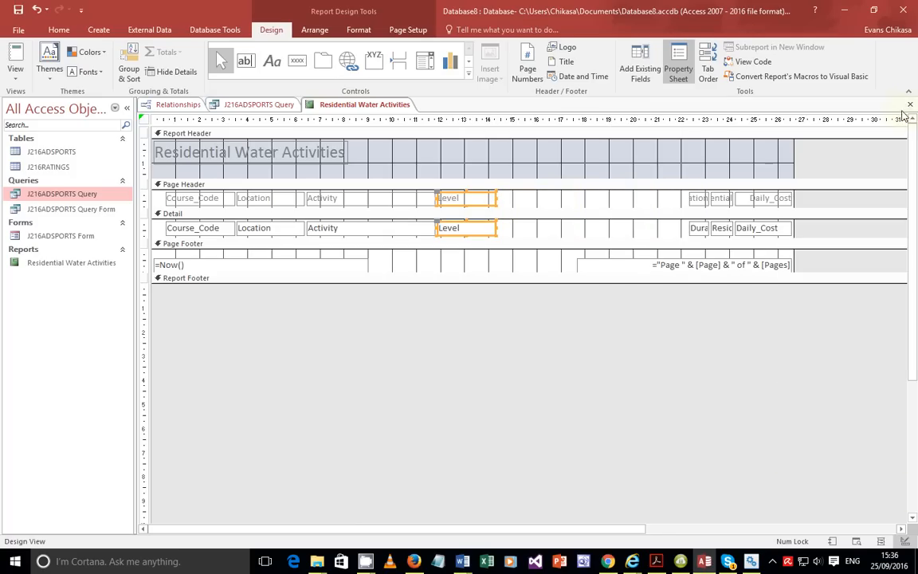
click(698, 201)
shift+click(702, 231)
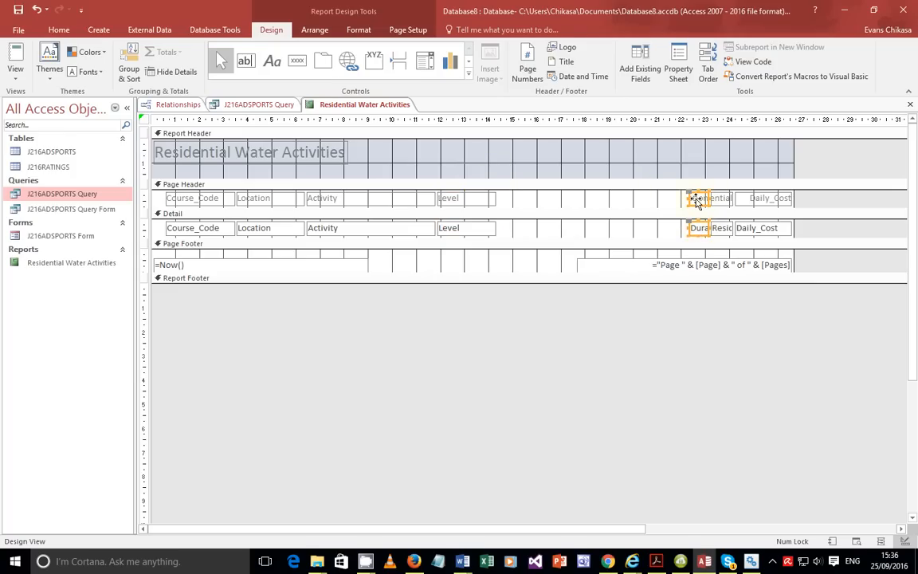
drag(693, 200, 555, 199)
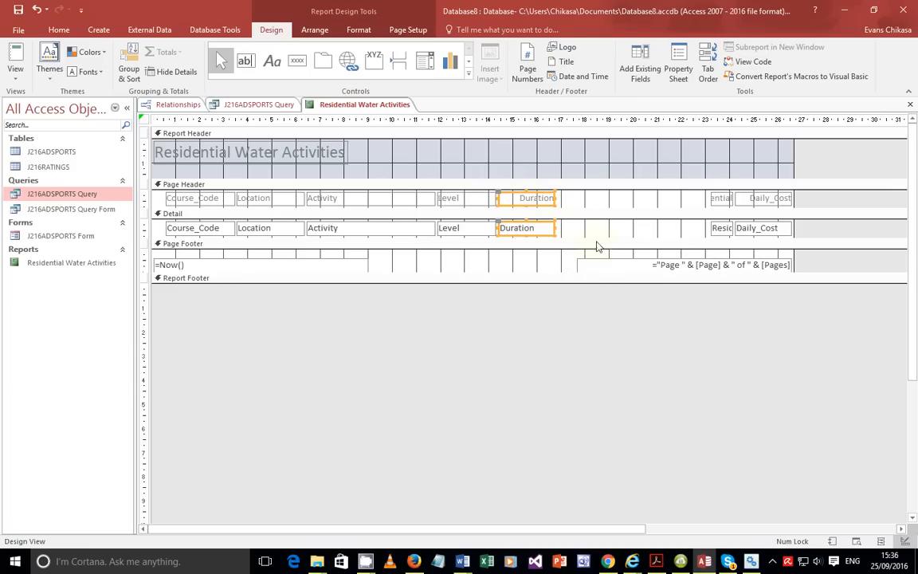
click(715, 201)
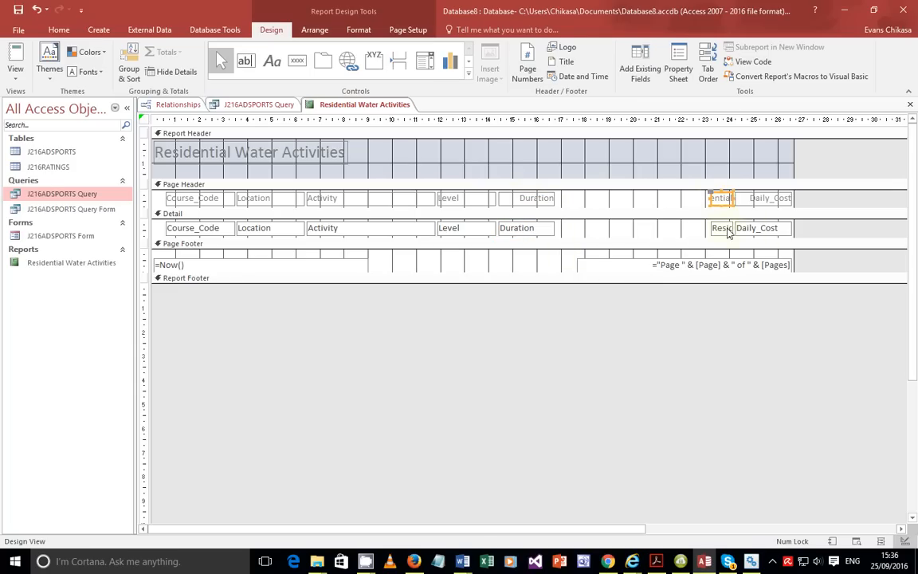
drag(715, 202, 627, 200)
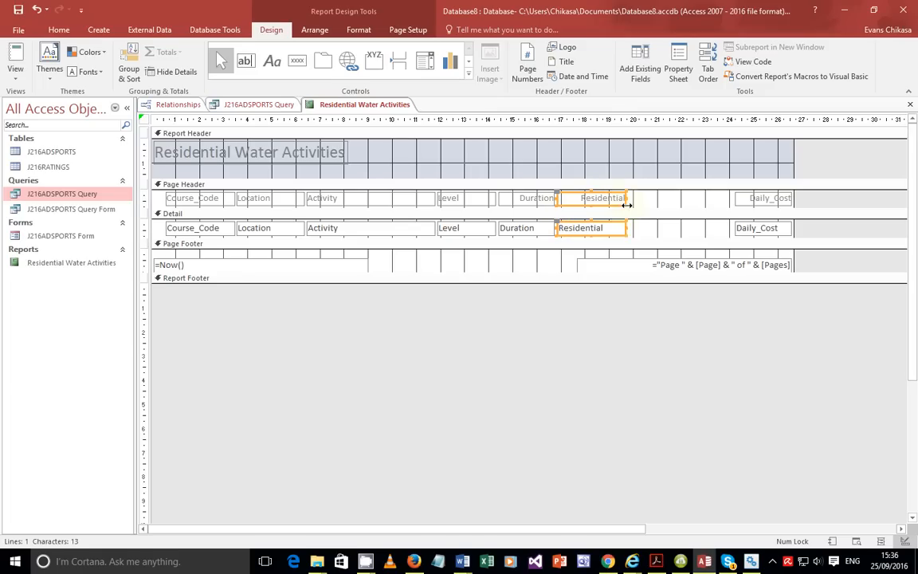
Move the Daily_Cost heading and data box left beside Residential.
click(757, 199)
shift+click(749, 230)
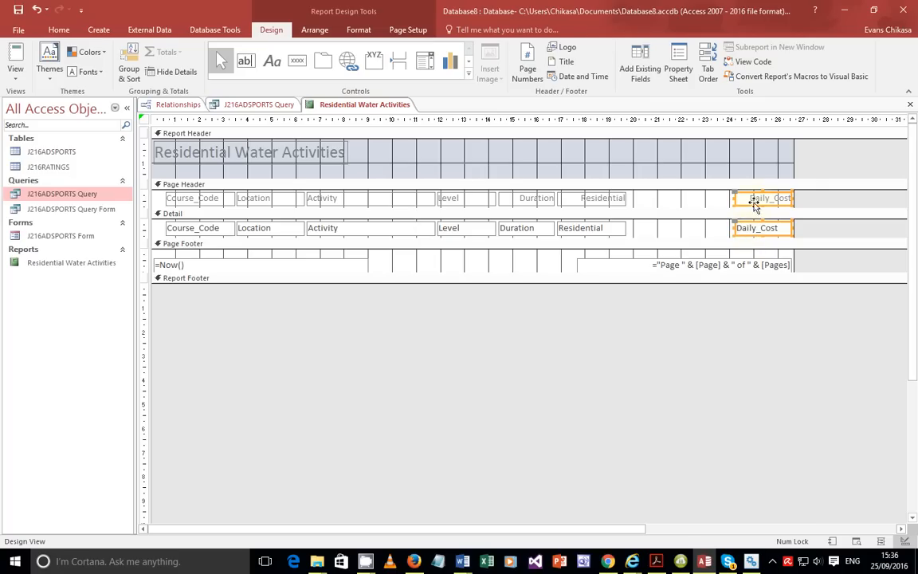
drag(749, 201, 650, 205)
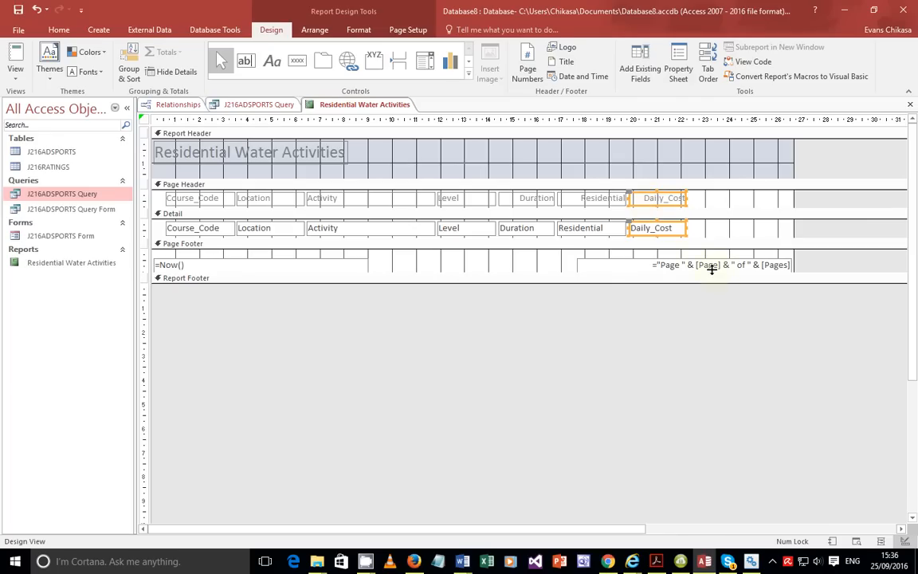
click(15, 79)
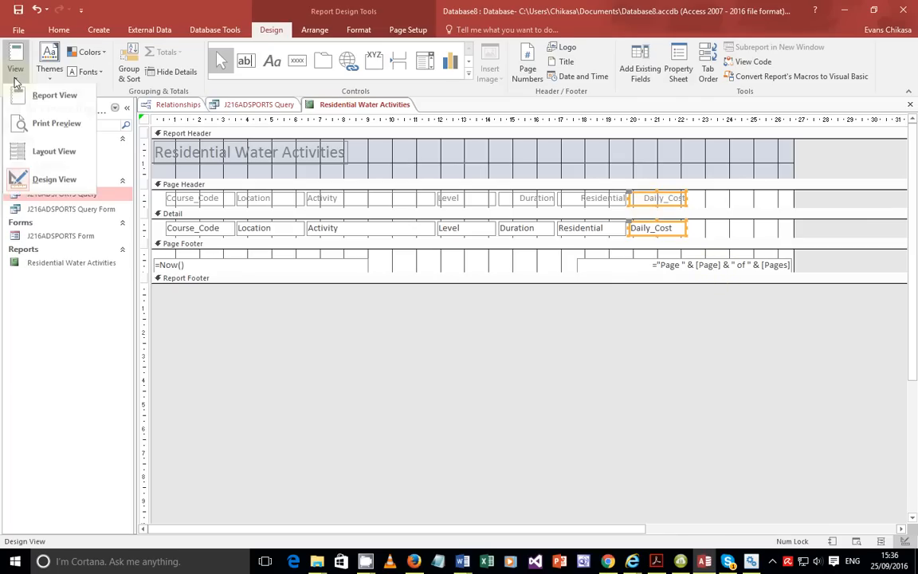
click(32, 100)
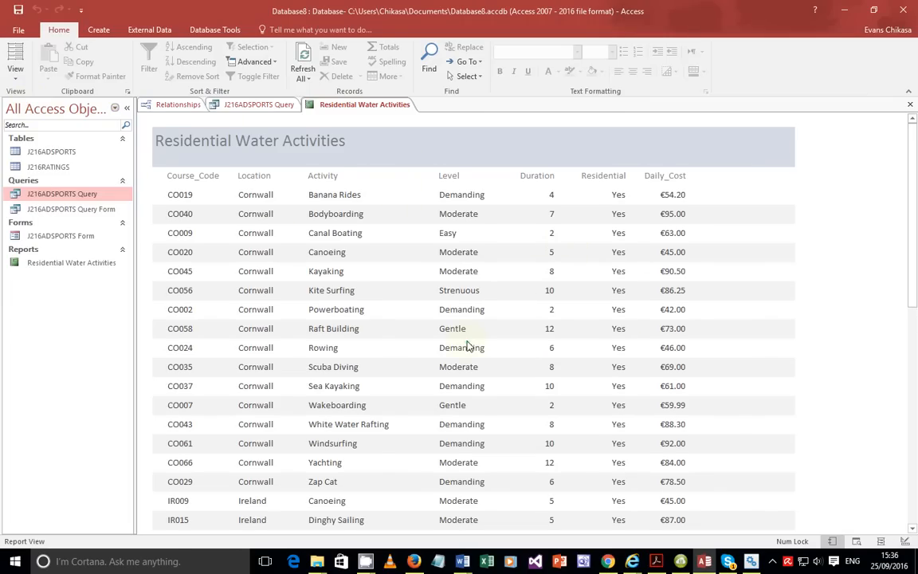
scroll(467, 348, down, 6)
scroll(472, 323, up, 4)
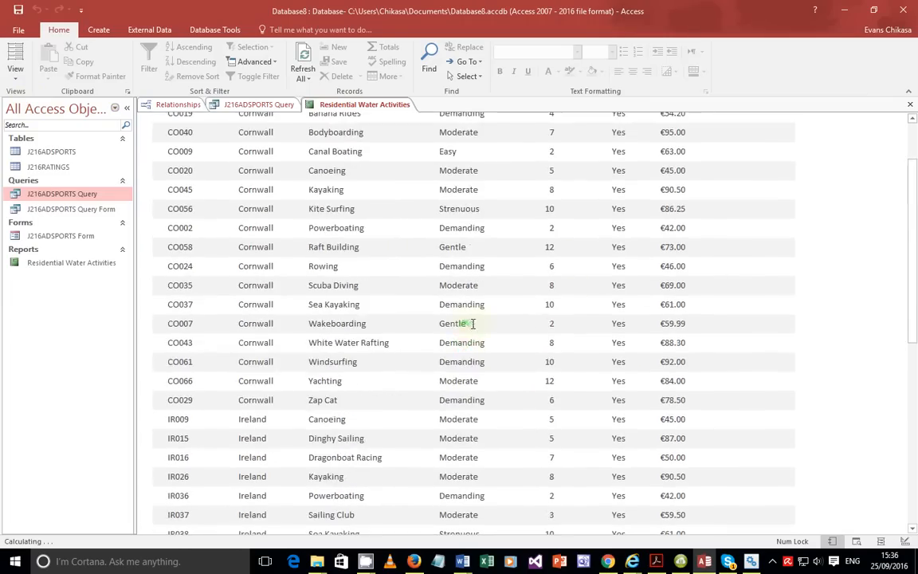
scroll(470, 321, up, 2)
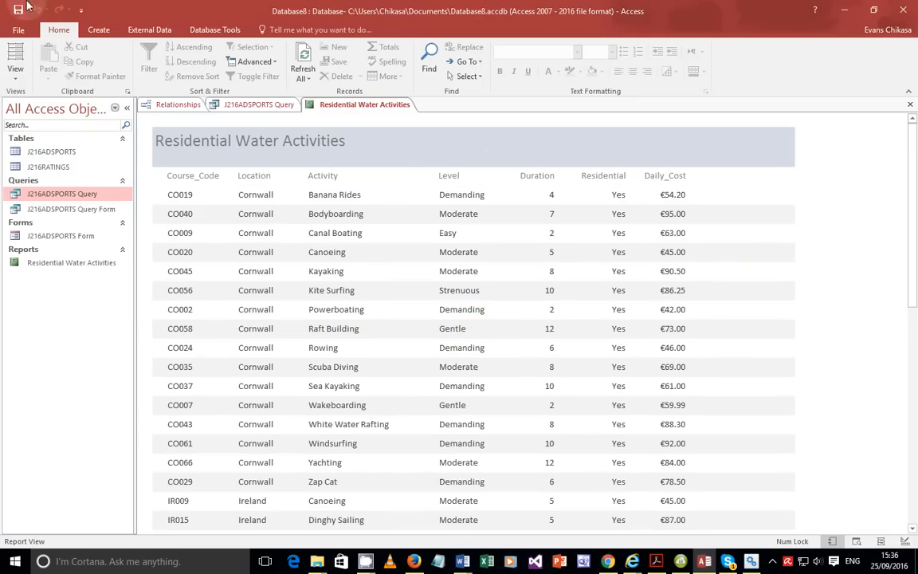
scroll(590, 327, down, 5)
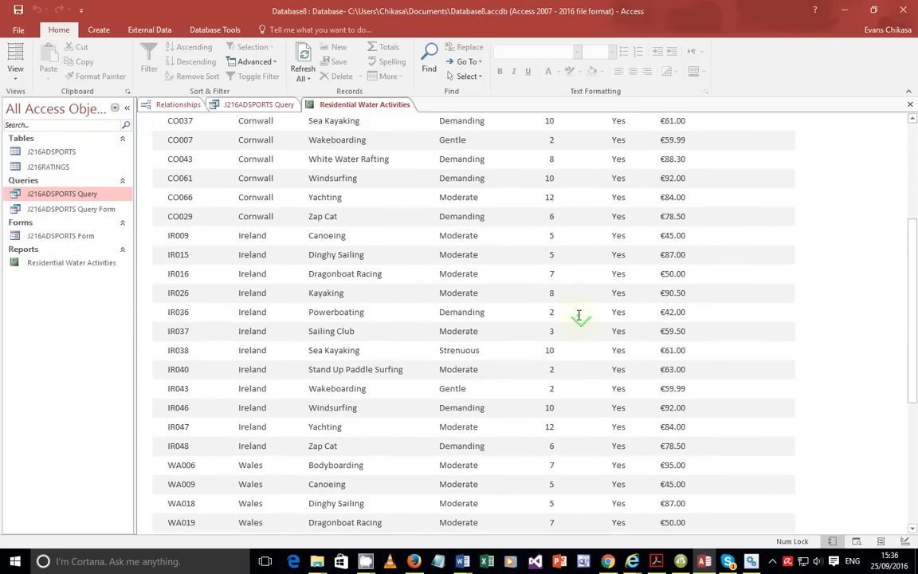
scroll(579, 316, down, 5)
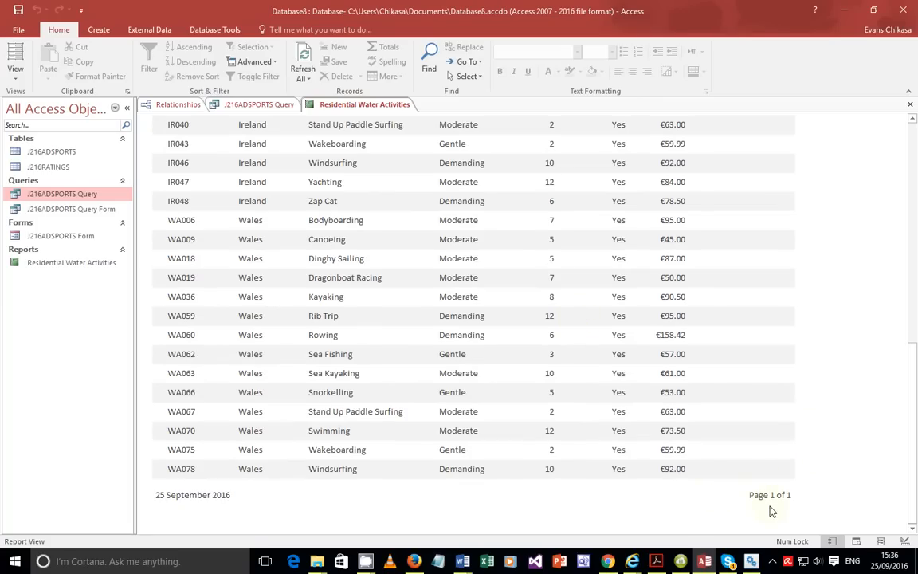
click(15, 70)
click(40, 187)
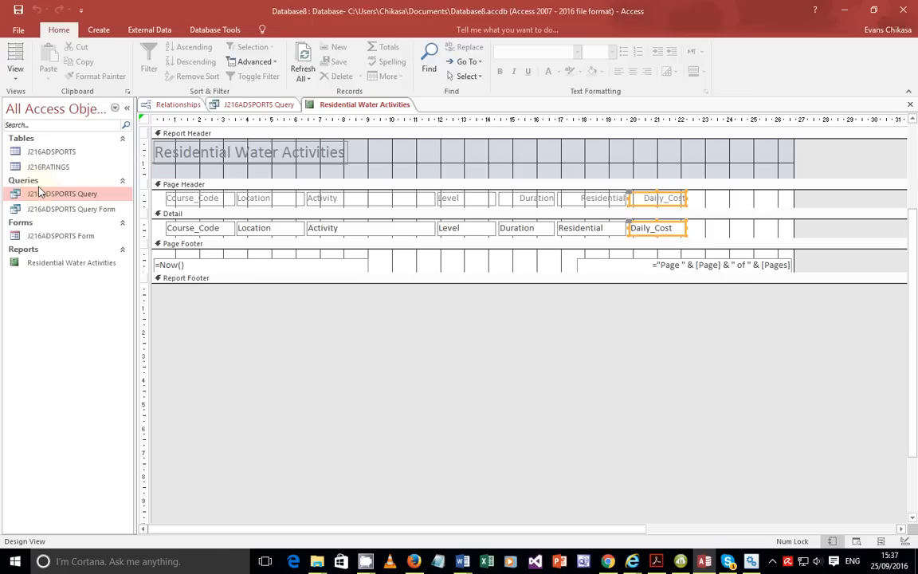
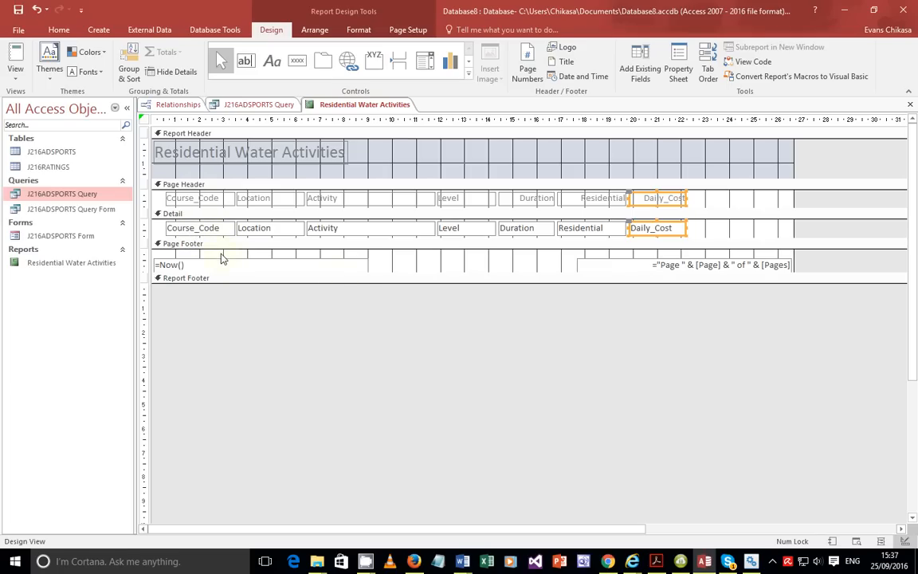
Check the exam's page layout requirement, then preview the report's data and return to Design View.
click(652, 562)
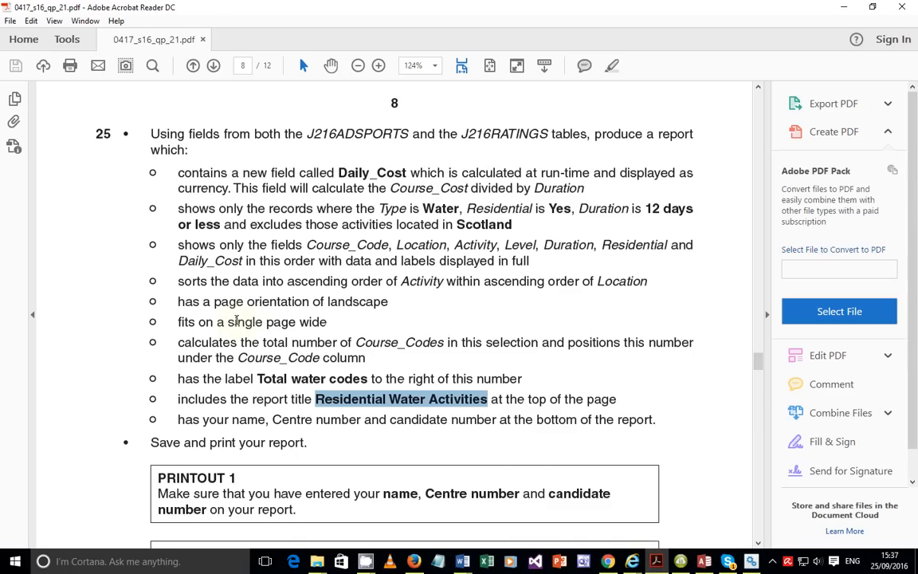
drag(177, 301, 212, 313)
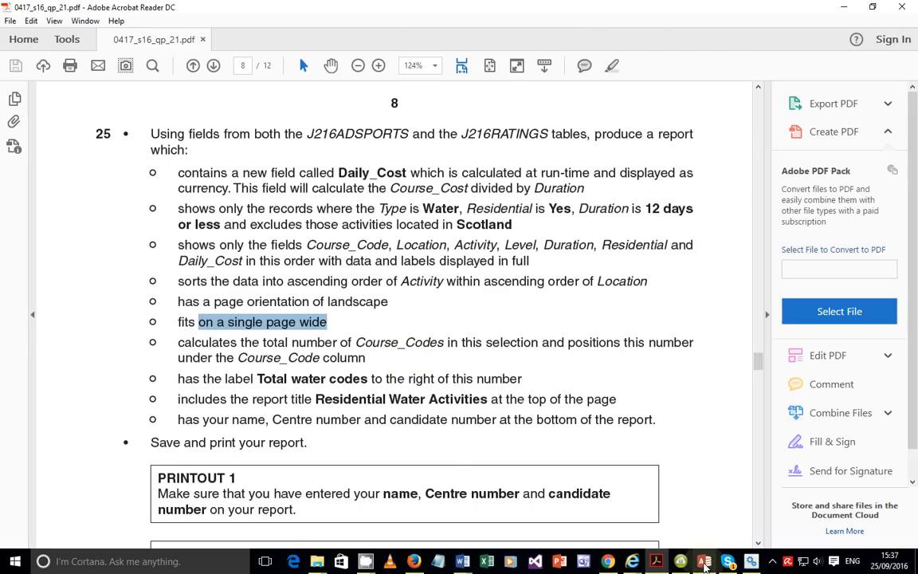
click(704, 562)
click(15, 70)
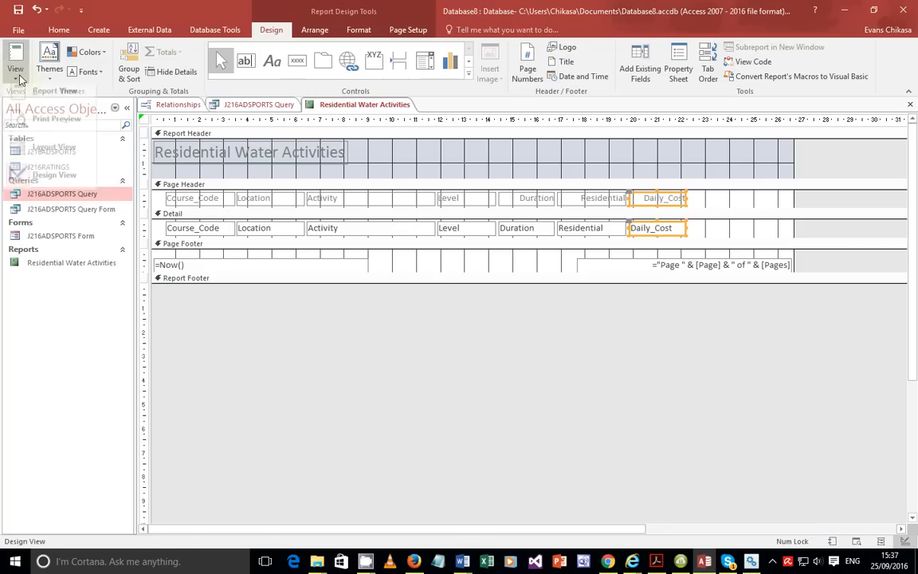
click(33, 100)
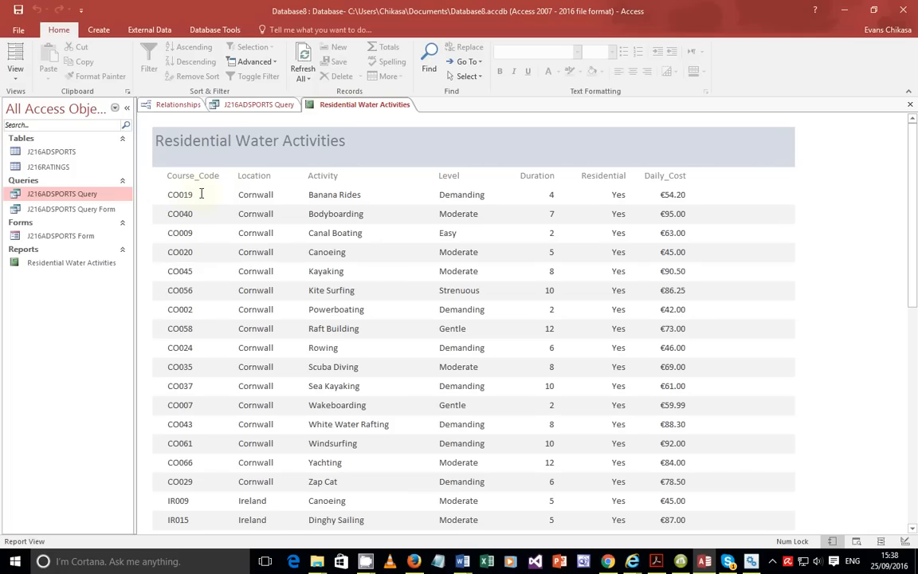
click(16, 78)
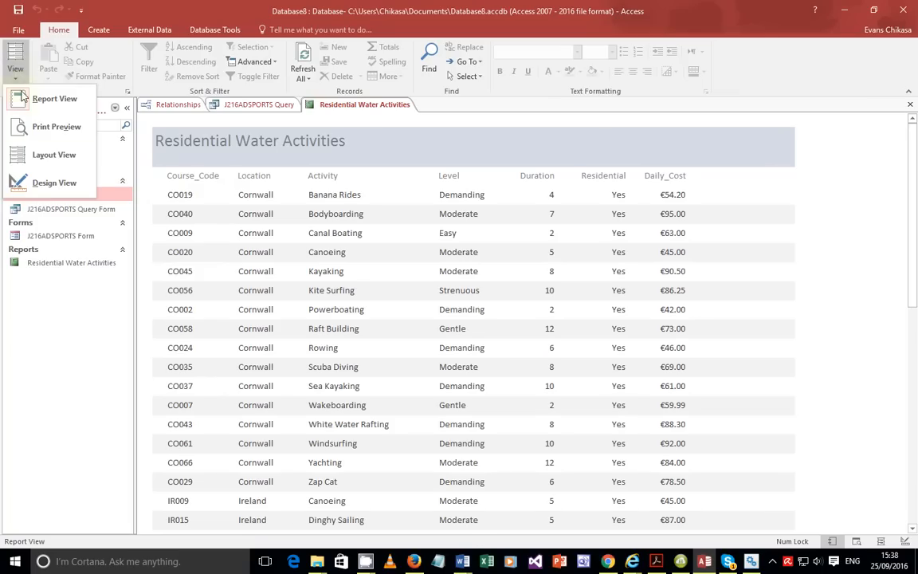
click(24, 179)
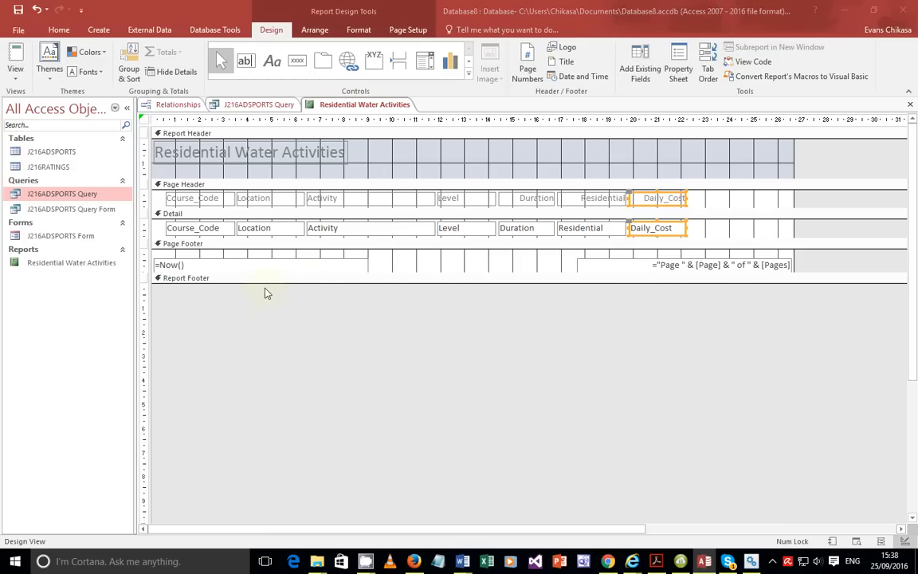
Enlarge the Report Footer and draw an unbound text box across it.
drag(262, 283, 260, 303)
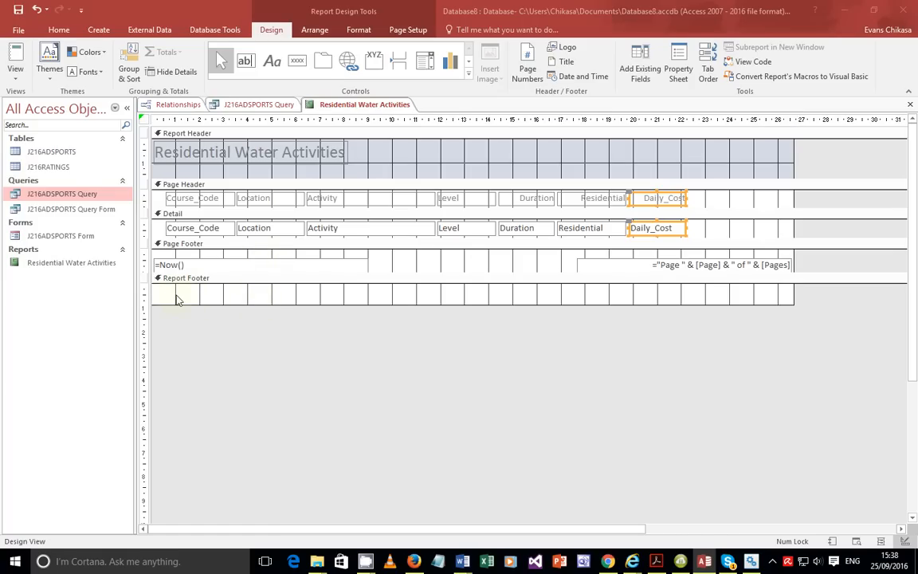
click(271, 62)
click(246, 60)
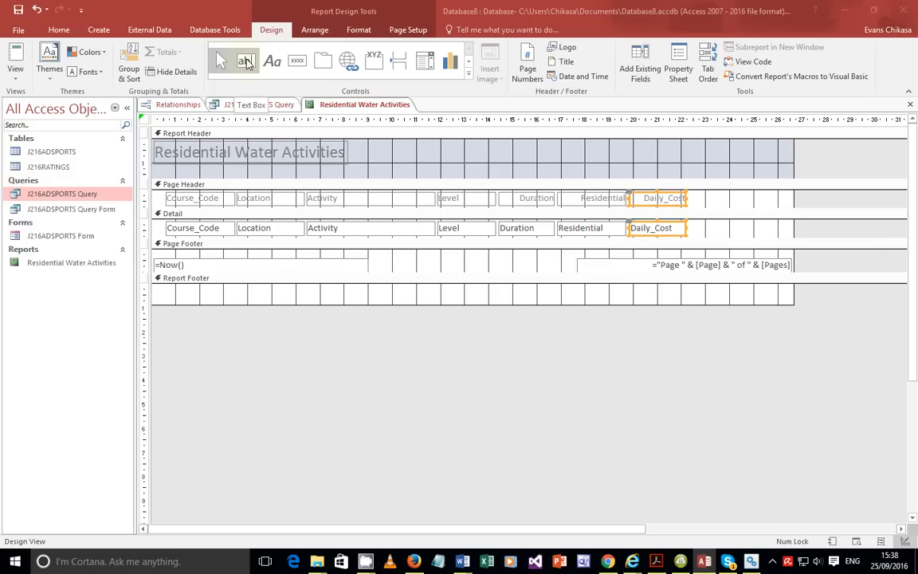
click(248, 65)
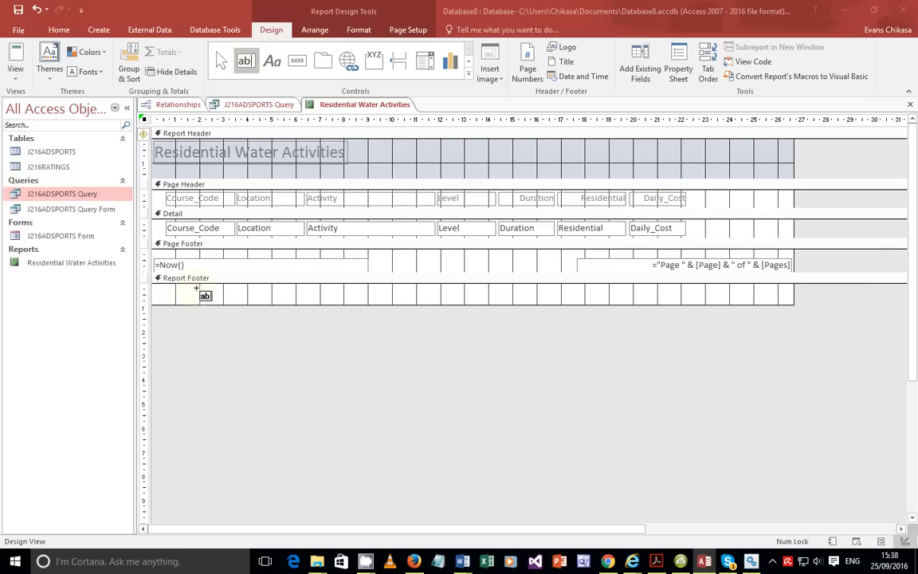
drag(199, 289, 314, 297)
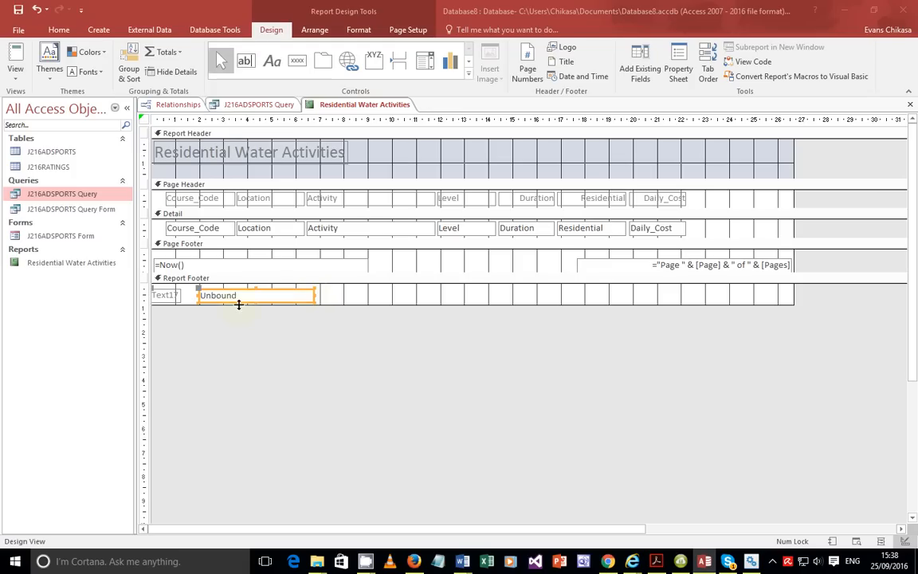
Start editing the new text box's label and check the exam paper's wording.
click(174, 297)
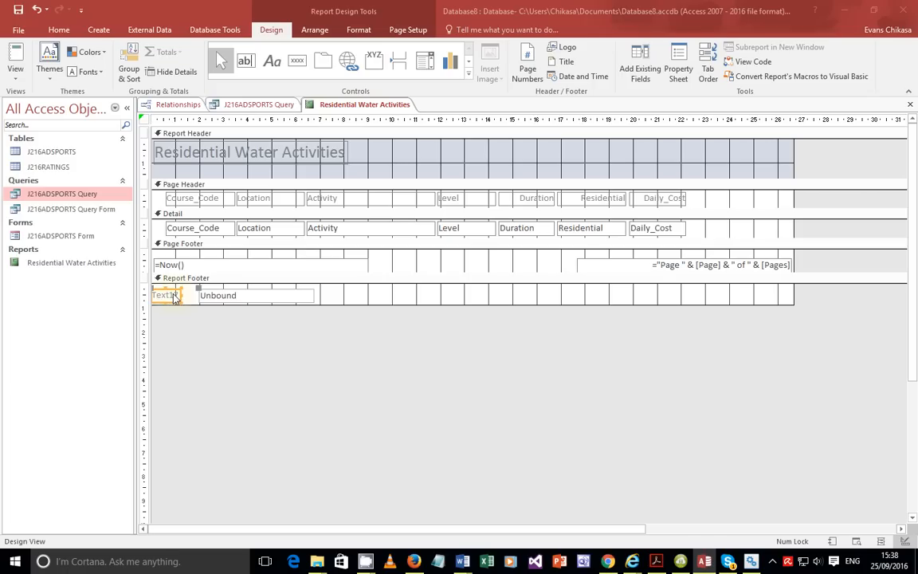
double_click(175, 296)
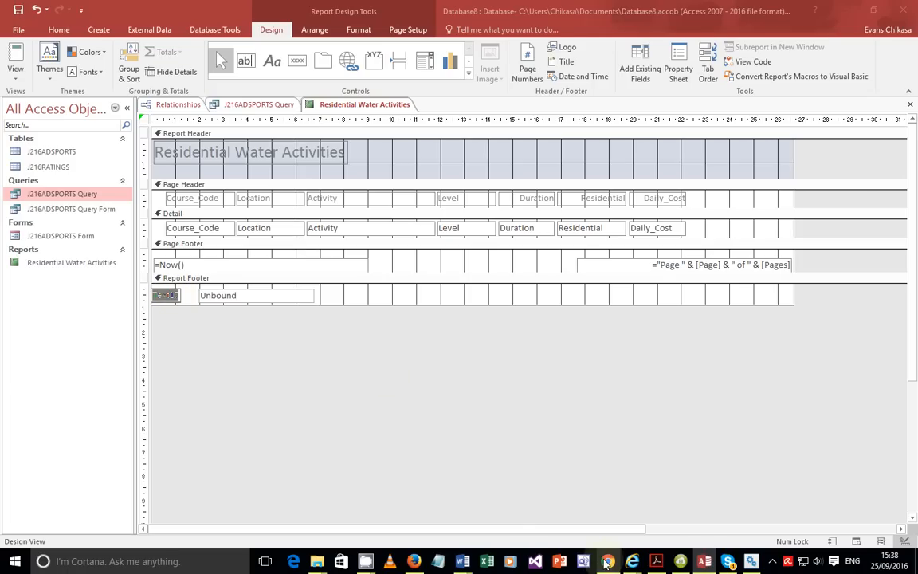
click(655, 562)
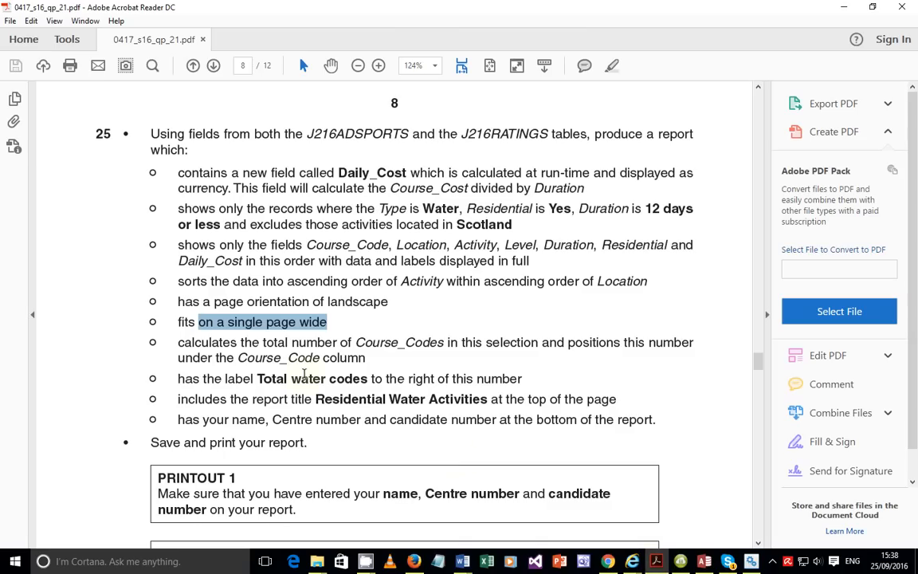
drag(255, 378, 343, 378)
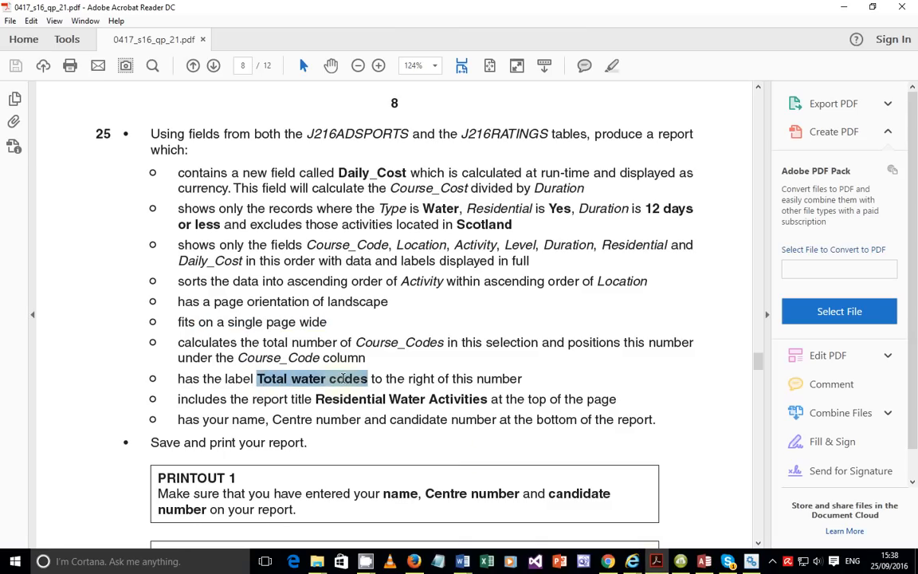
drag(292, 342, 405, 341)
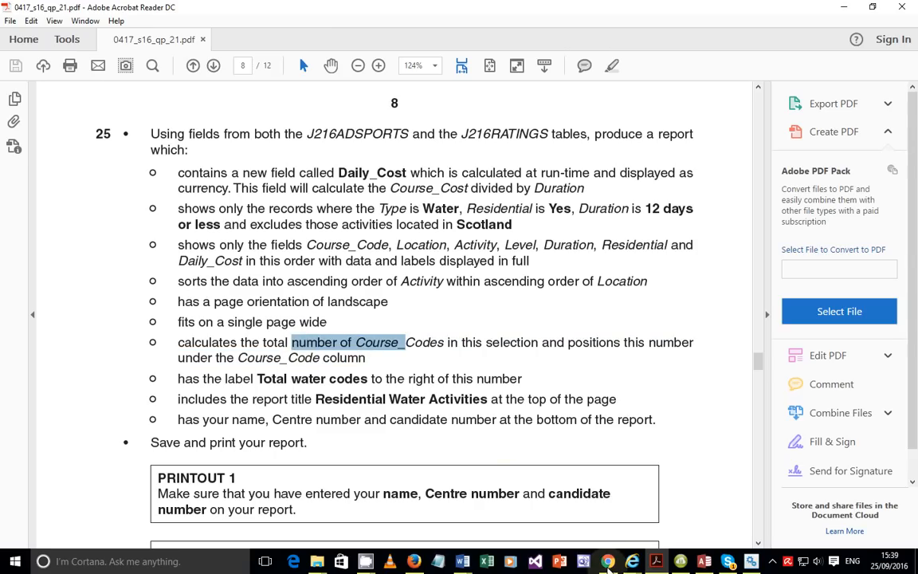
mouse_move(680, 561)
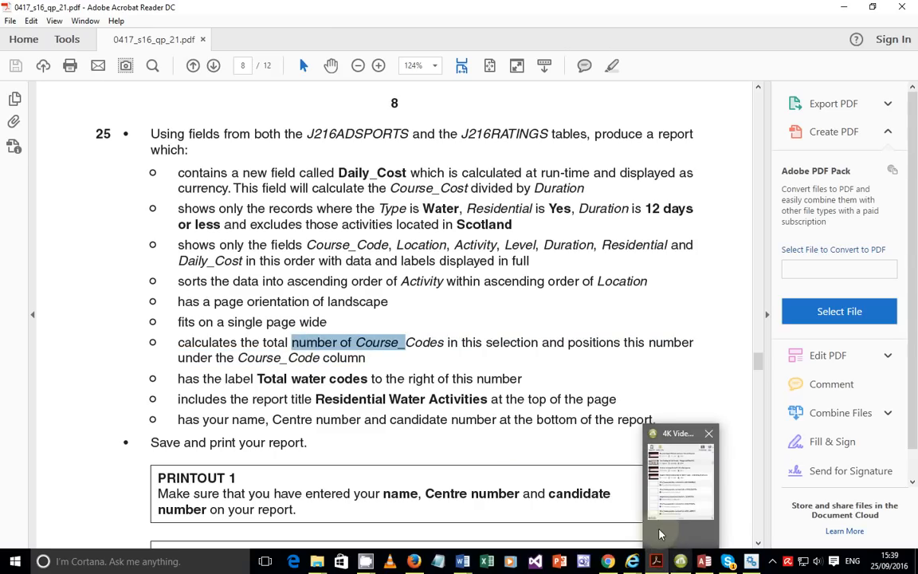
click(600, 520)
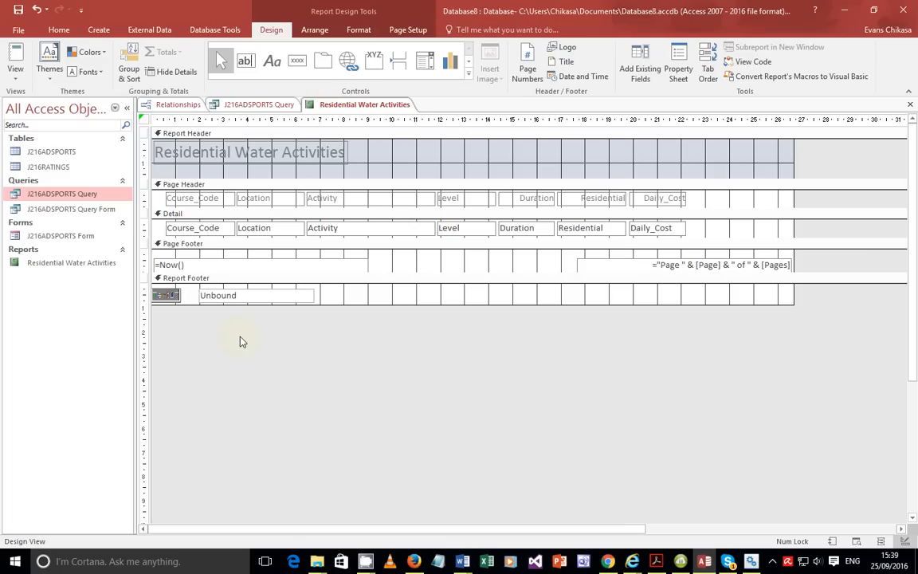
Change the footer label text to 'Total water codes'.
key(BackSpace)
text(Total W)
key(BackSpace)
text(water codes)
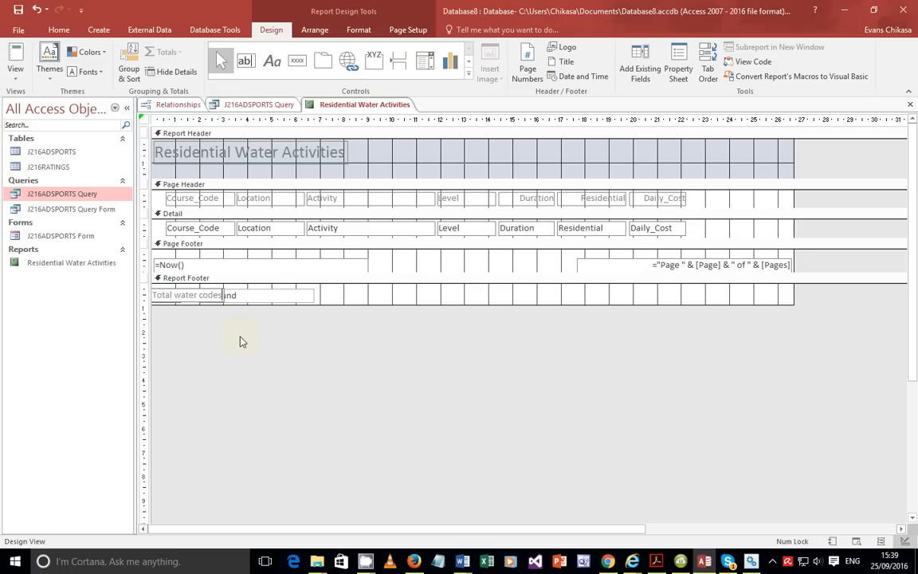
click(259, 297)
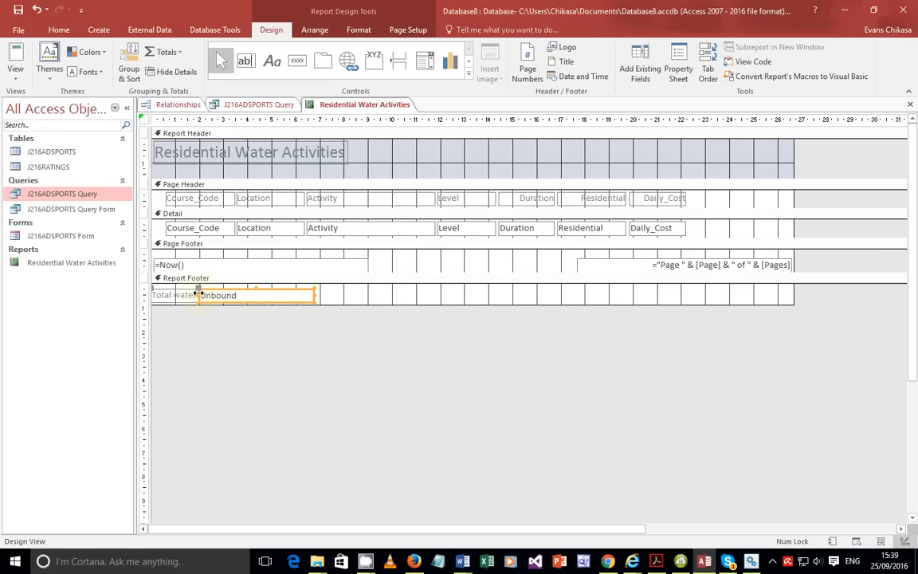
Narrow the footer text box and give it the expression =Count([Course_Code]).
drag(196, 292, 251, 301)
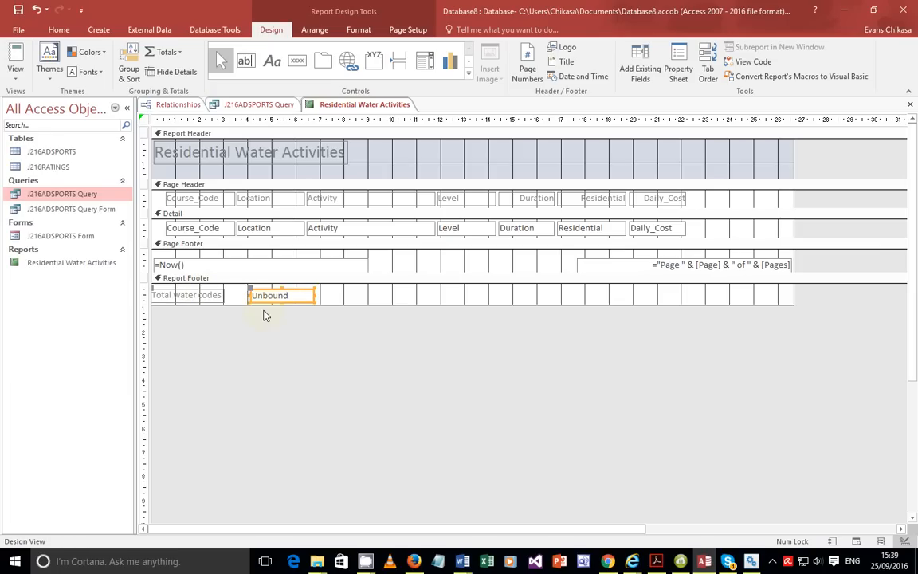
click(276, 291)
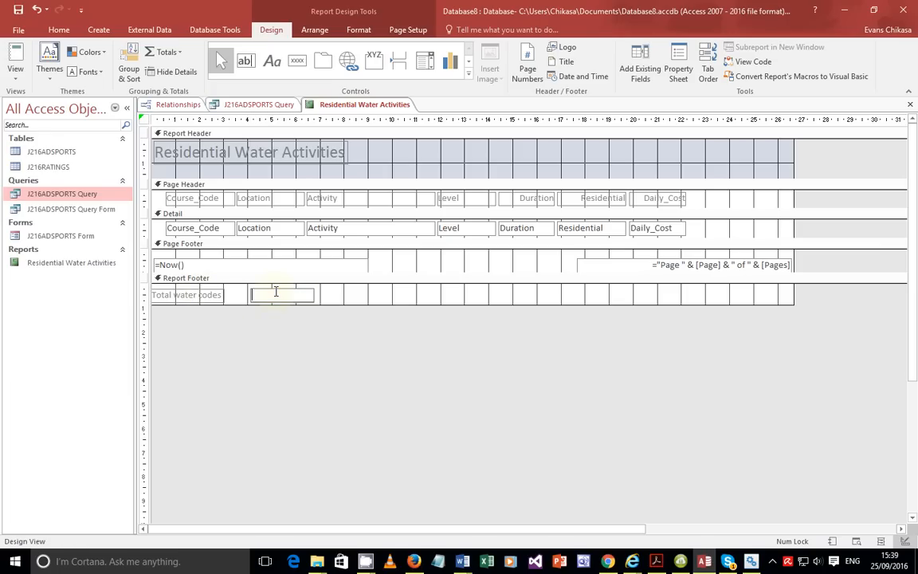
text(=count())
key(Left)
text([])
text(Course)
text(_)
text(Code)
click(21, 76)
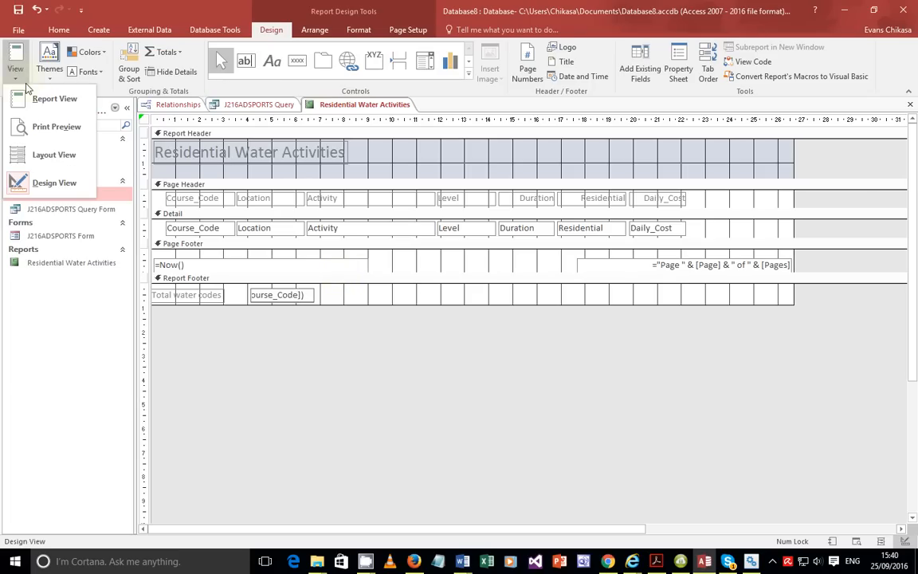
Show the report in Report View and confirm Total water codes reads 42 against the exam paper.
click(38, 95)
scroll(326, 286, down, 8)
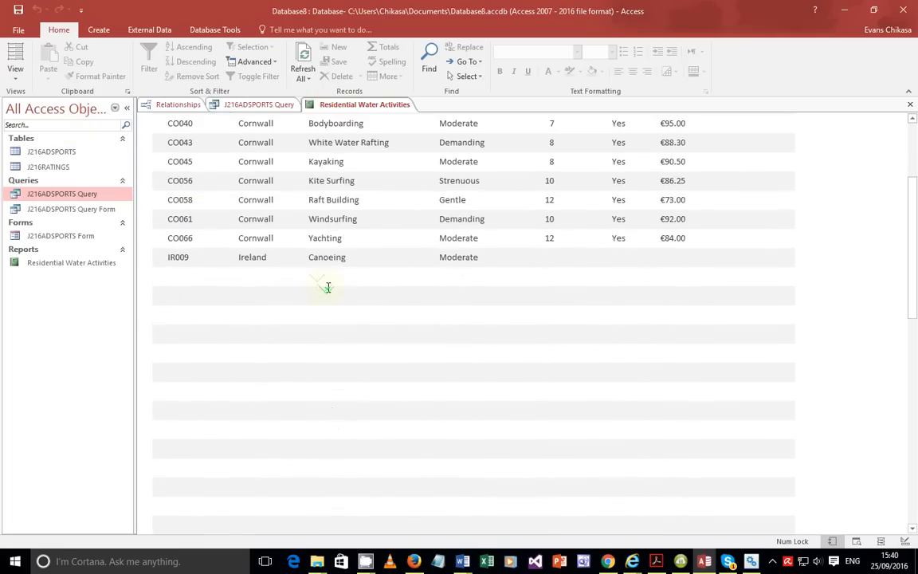
scroll(327, 287, down, 10)
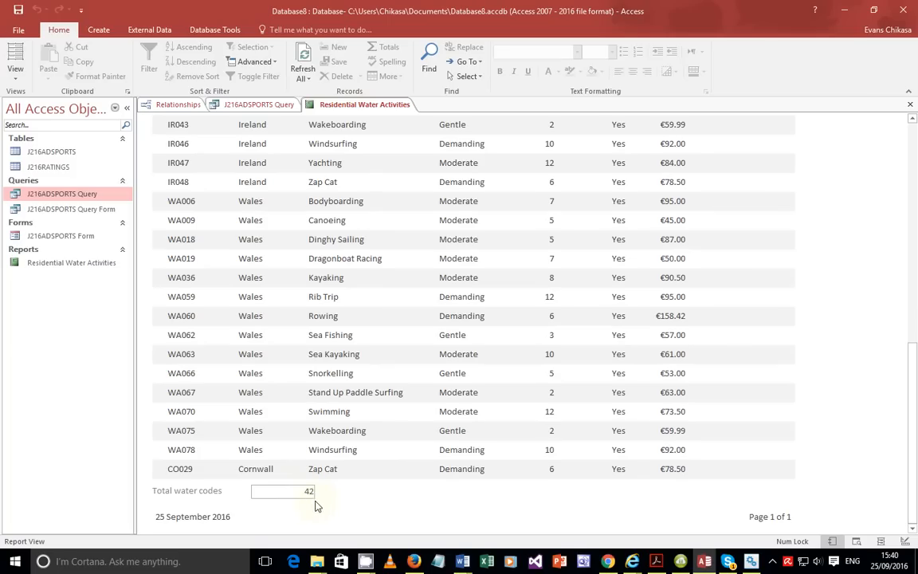
click(656, 563)
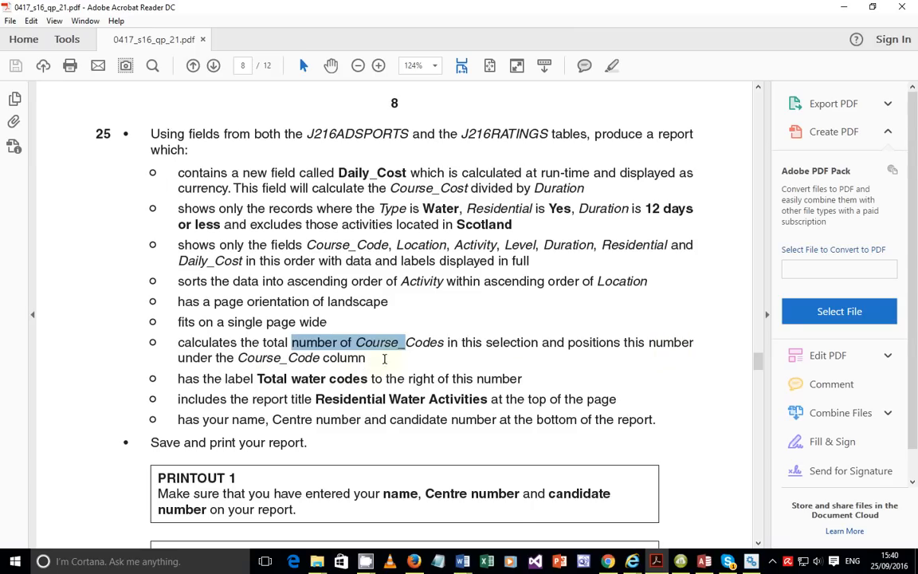
click(704, 561)
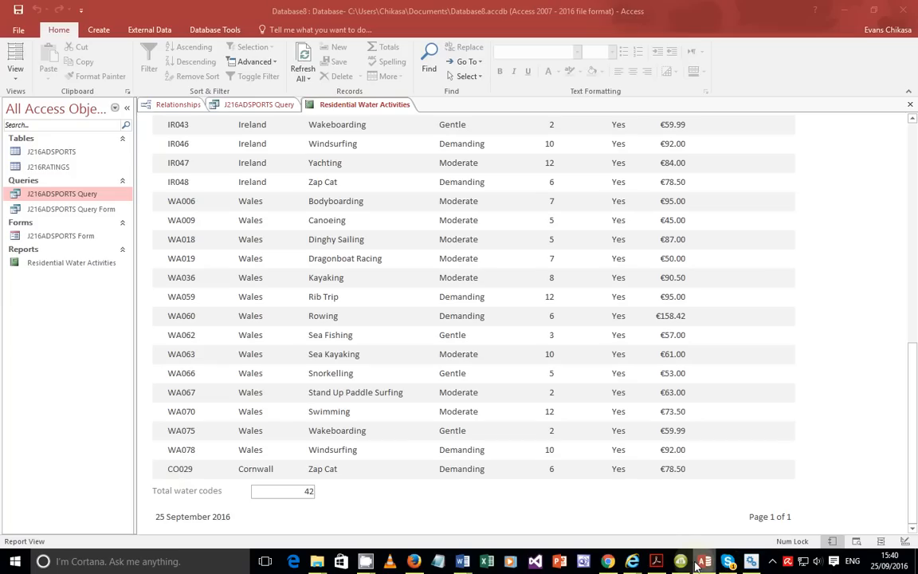
mouse_move(705, 561)
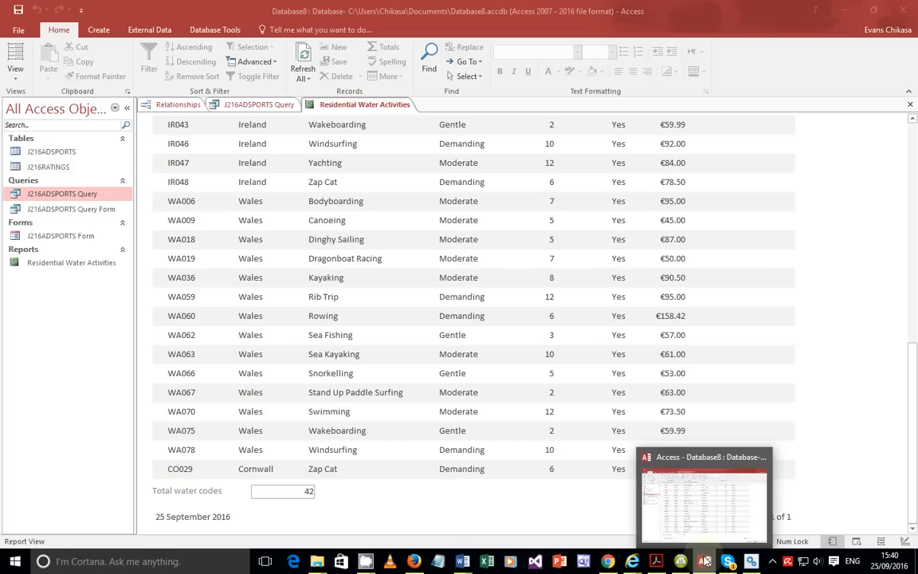
Highlight the exam line requiring the label to sit right of the count, then return to Access.
click(656, 561)
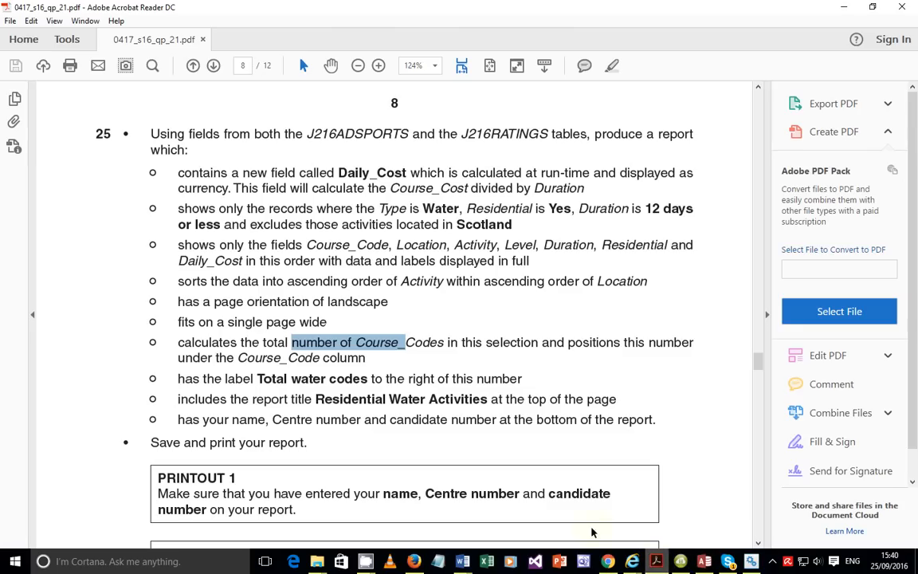
drag(184, 377, 482, 379)
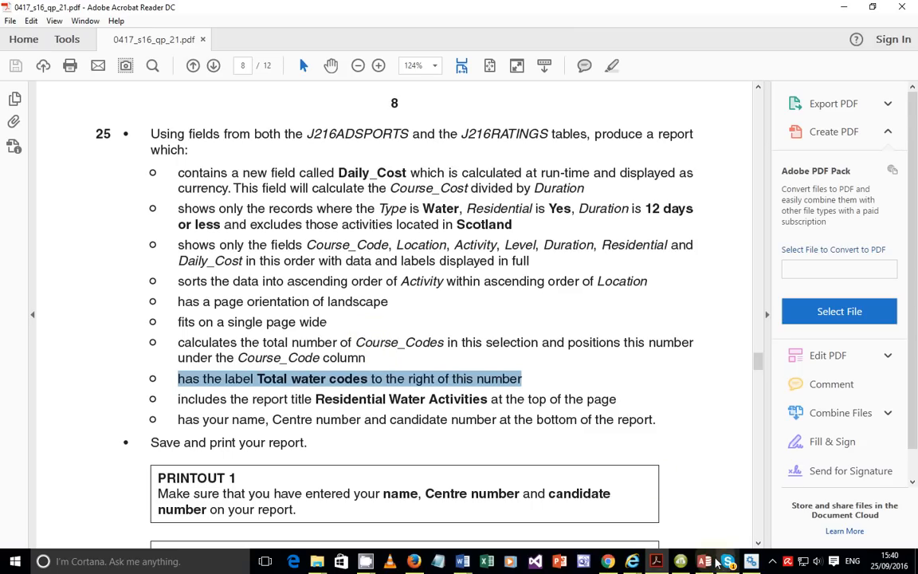
key(alt+Tab)
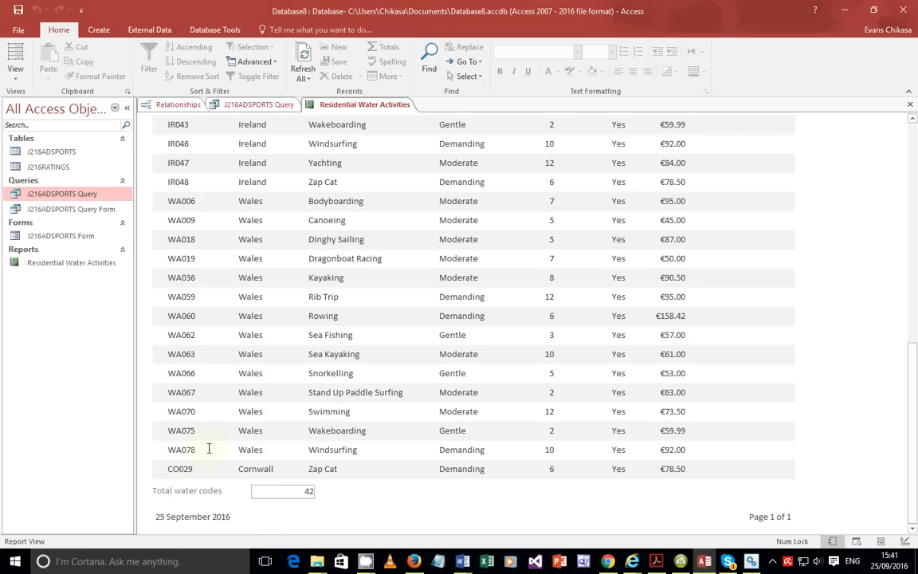
In Design View, make the Report Footer taller and shift the Total water codes label right.
click(15, 79)
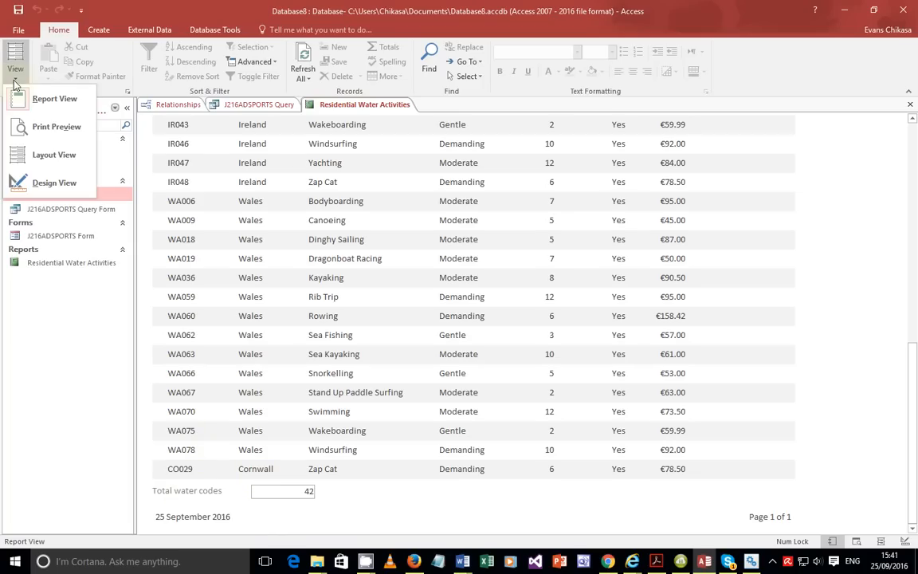
click(35, 174)
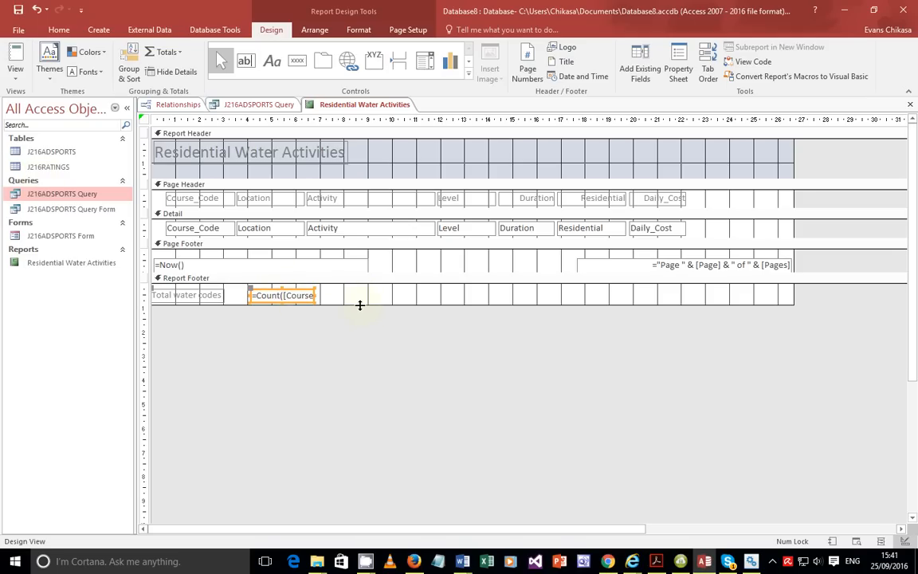
drag(360, 306, 358, 309)
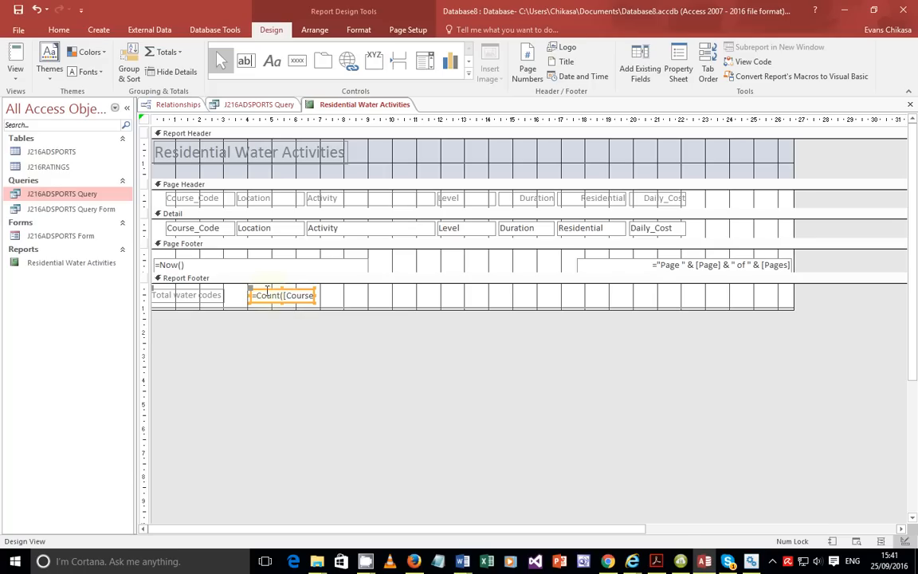
click(174, 295)
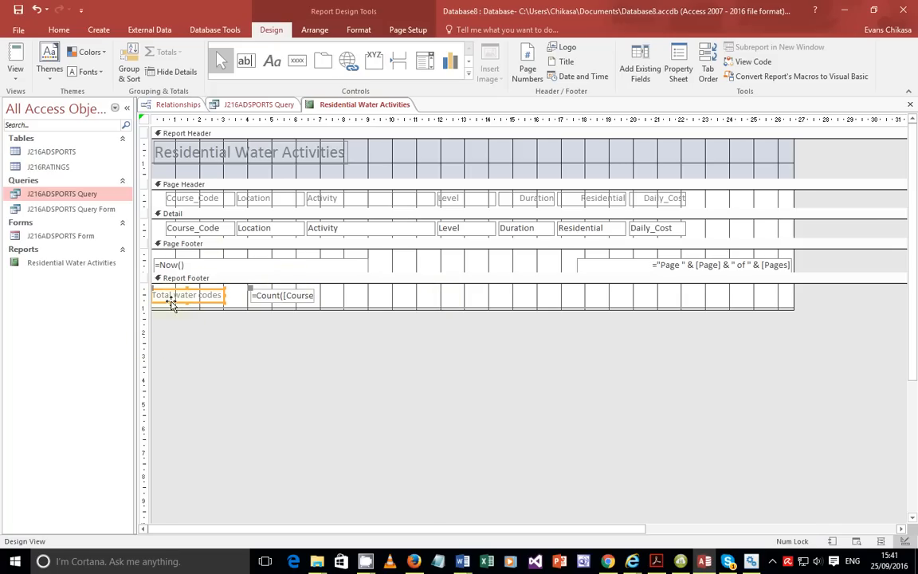
drag(188, 288, 198, 289)
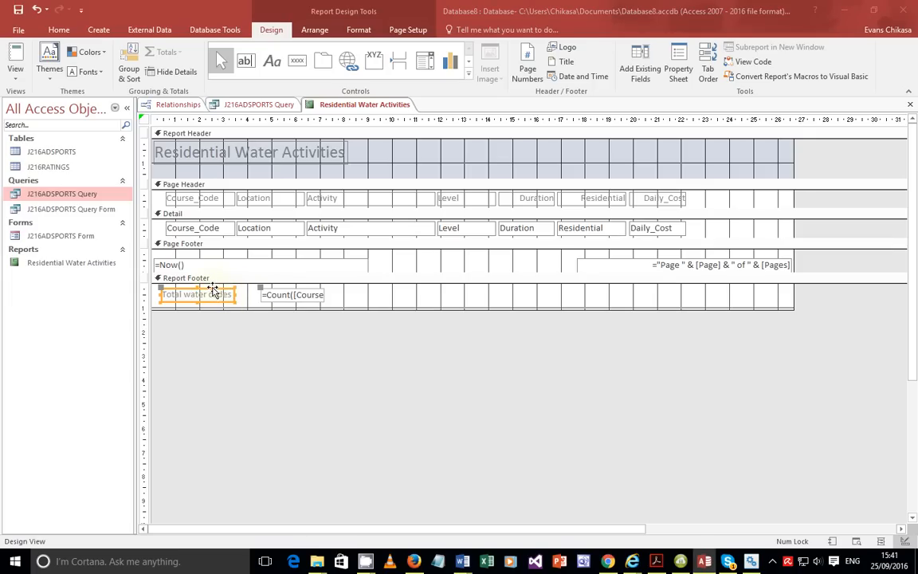
drag(212, 293, 243, 293)
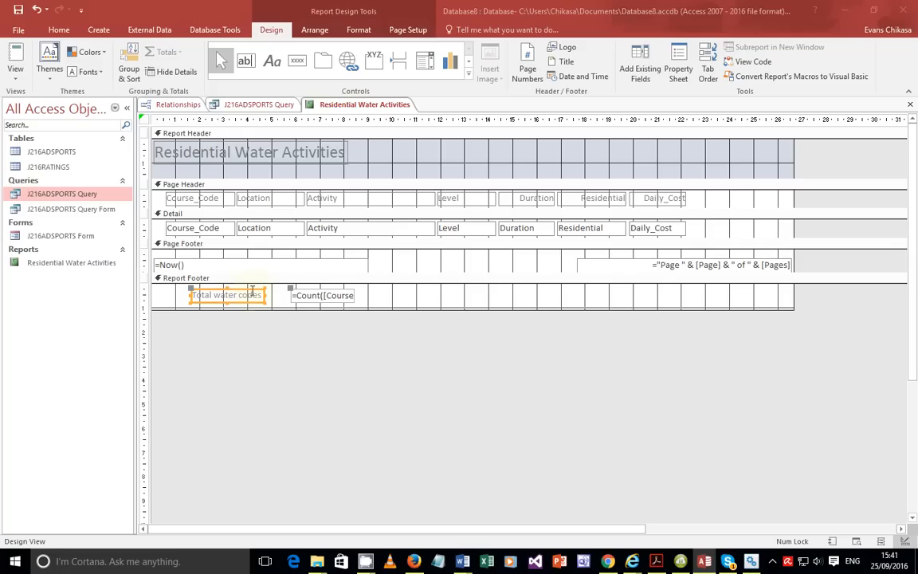
Move the =Count text box slightly left and up in the footer.
click(317, 295)
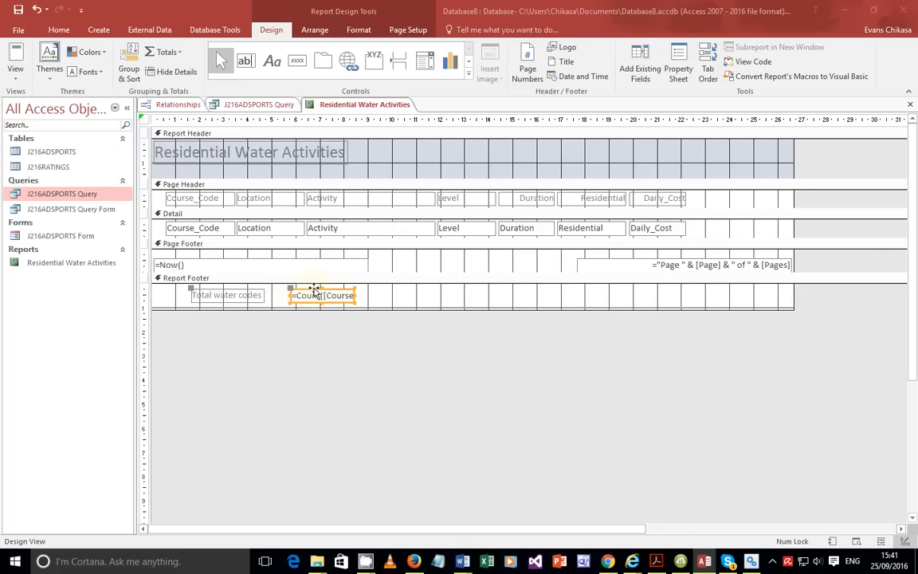
click(409, 294)
click(341, 296)
drag(341, 296, 327, 291)
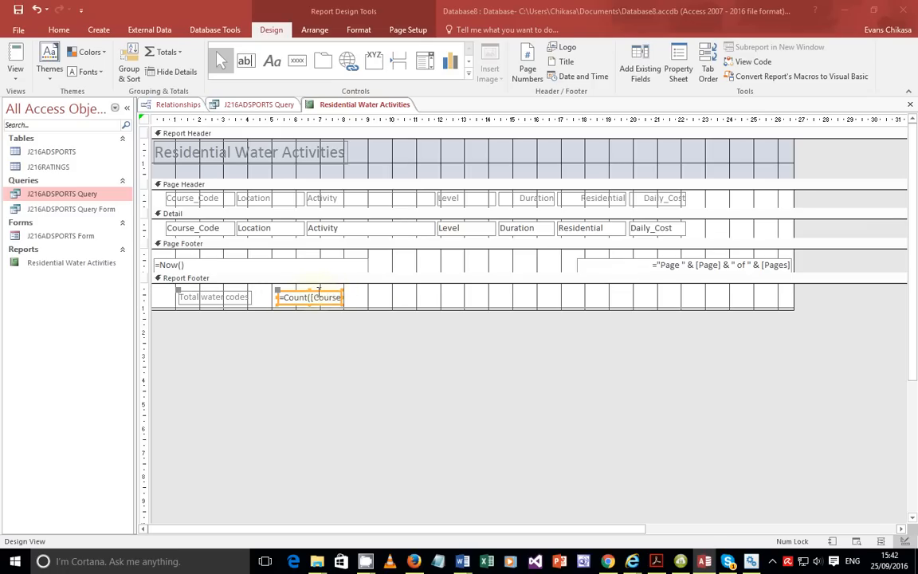
drag(324, 293, 325, 289)
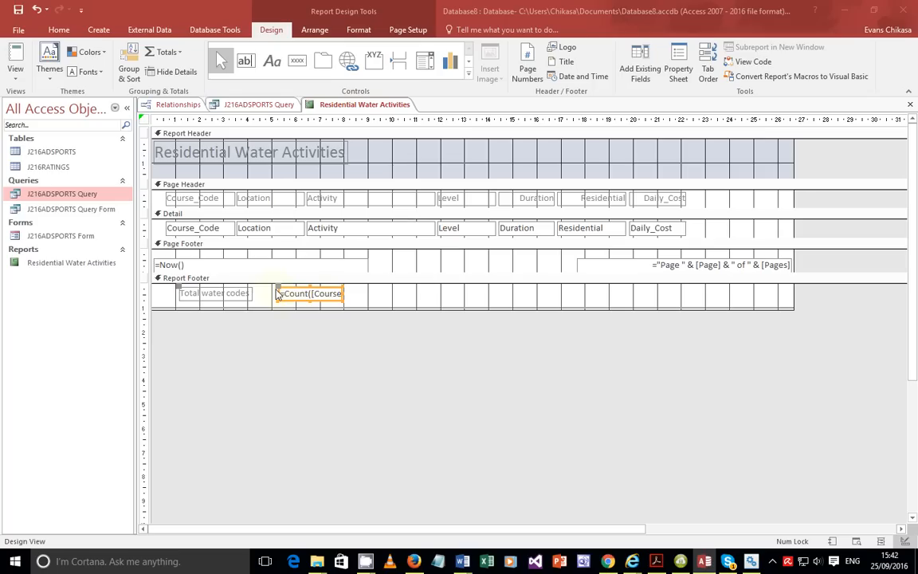
Put the Total water codes label right of the count box, and move the count under Course_Code.
click(185, 292)
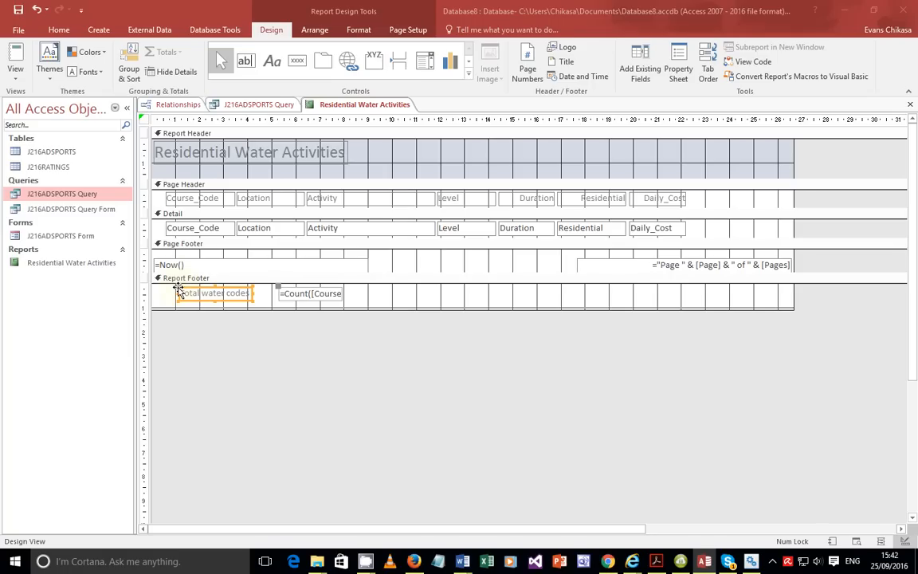
drag(177, 292, 349, 292)
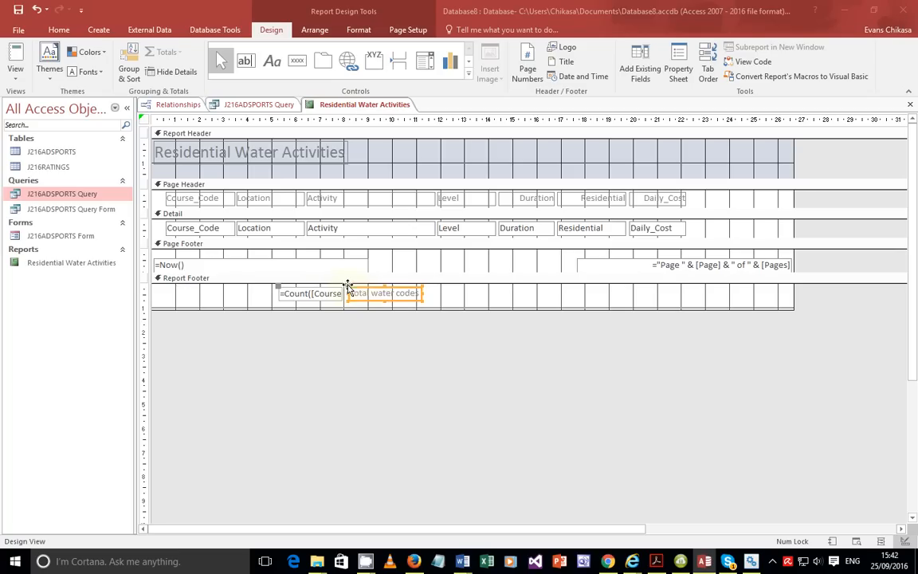
click(292, 299)
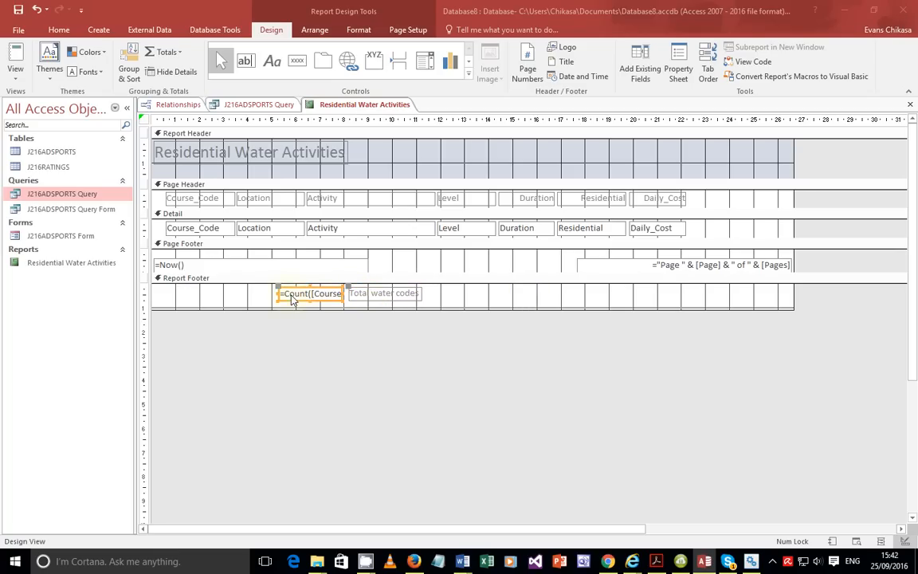
click(340, 293)
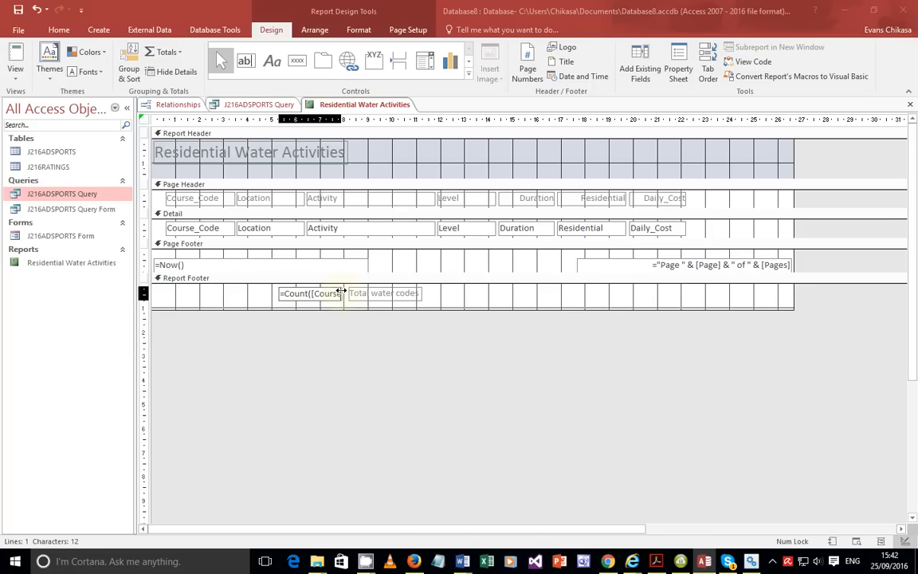
click(342, 294)
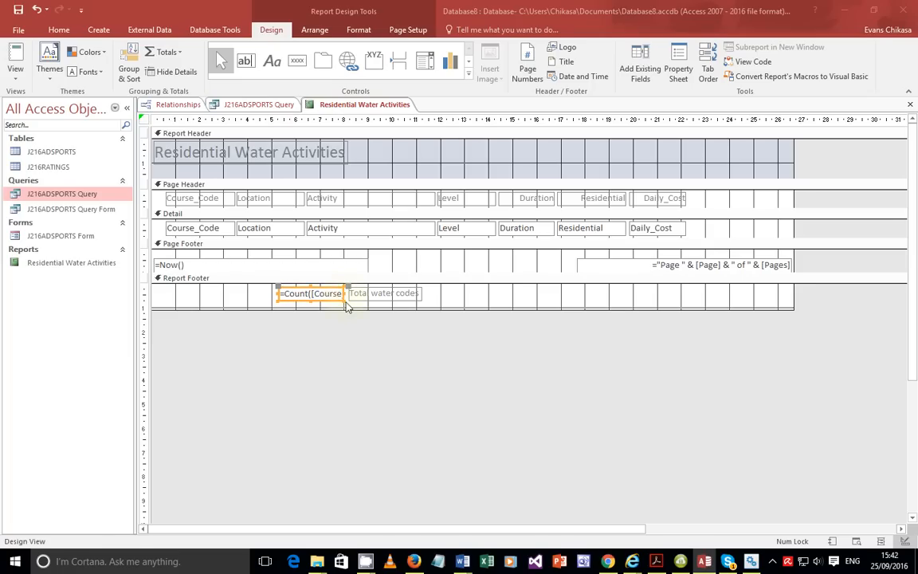
click(403, 295)
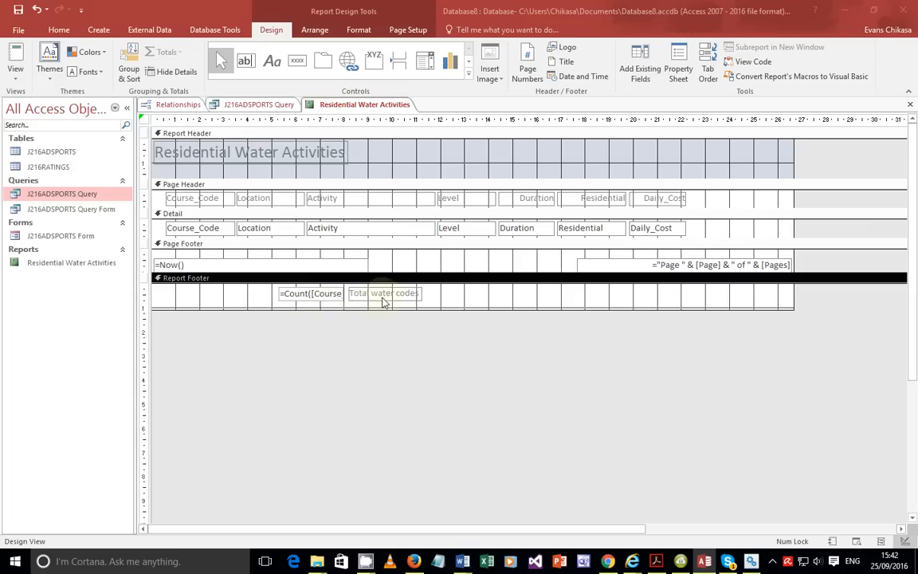
click(306, 295)
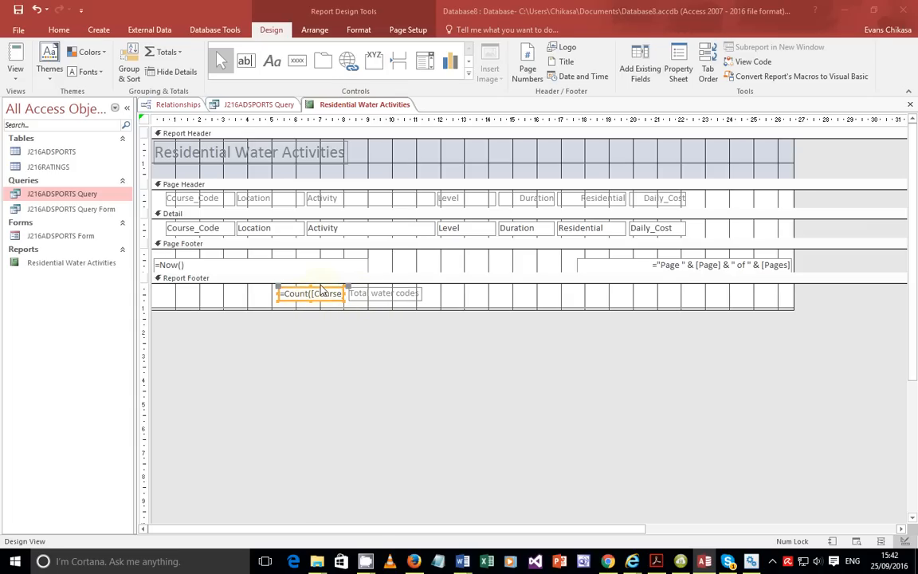
drag(327, 289, 217, 289)
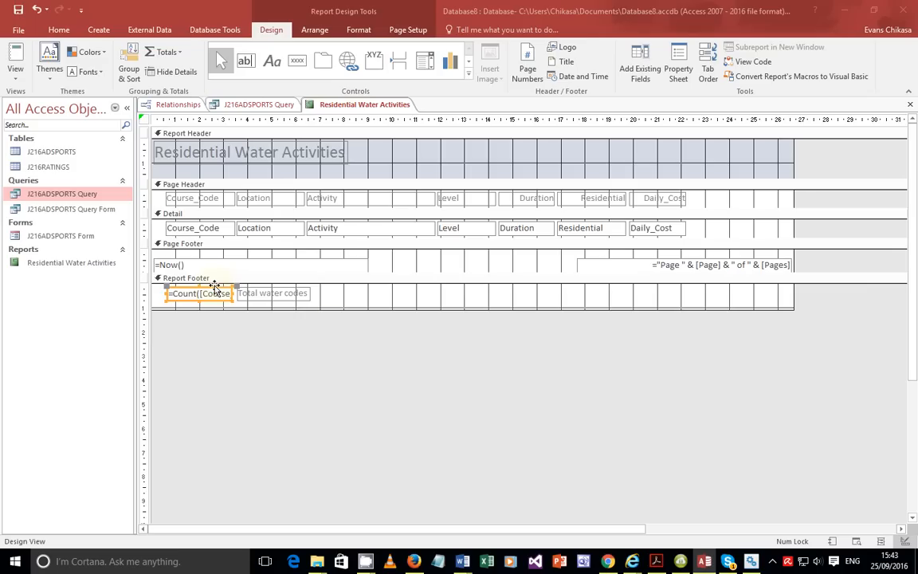
click(15, 78)
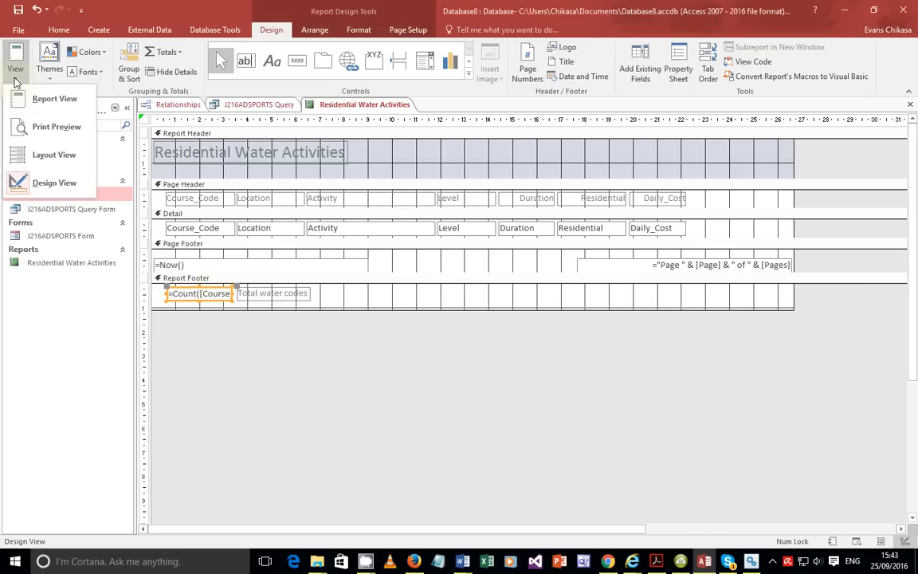
click(20, 96)
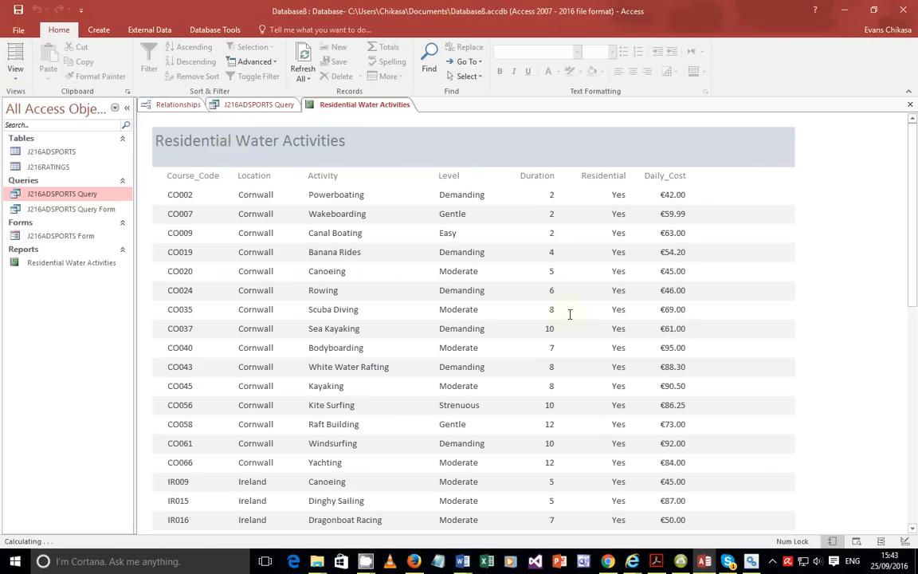
scroll(359, 334, down, 3)
scroll(373, 342, down, 7)
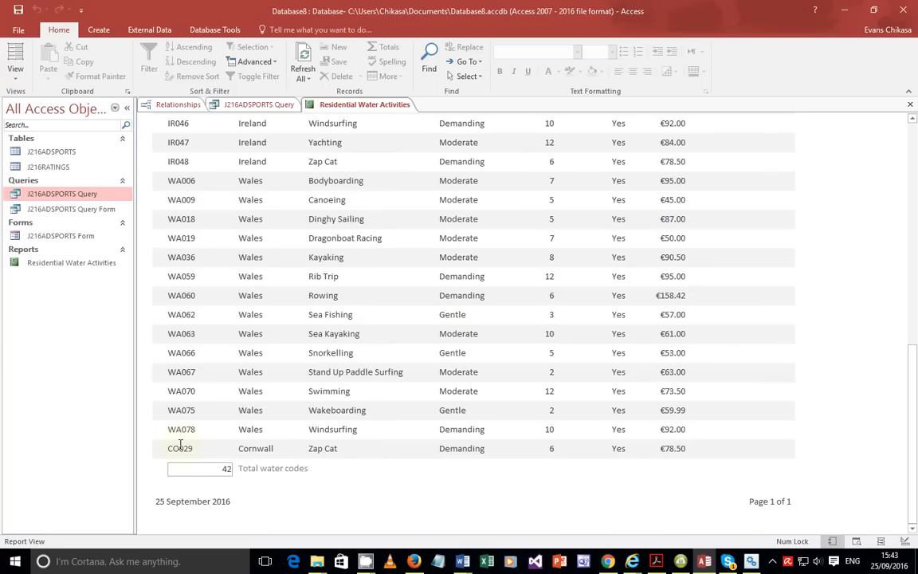
click(15, 76)
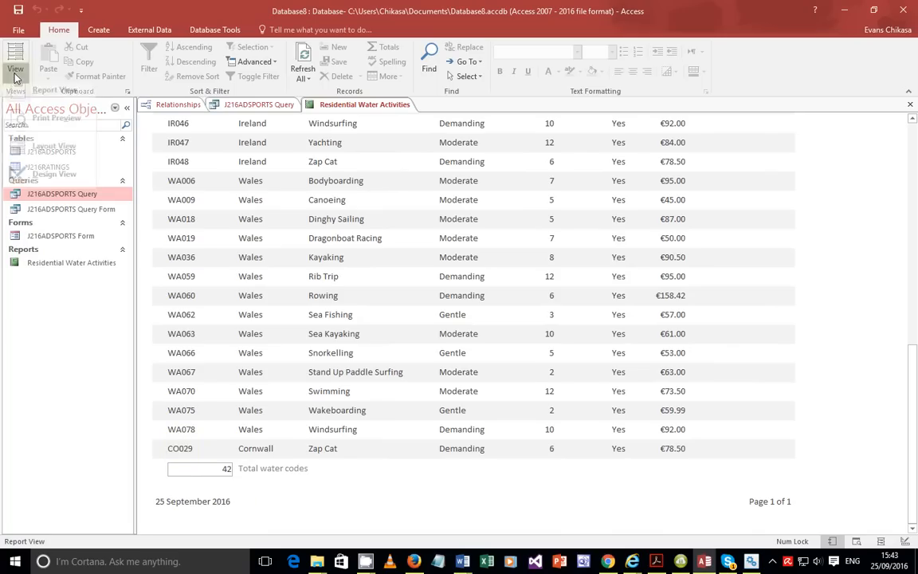
click(42, 169)
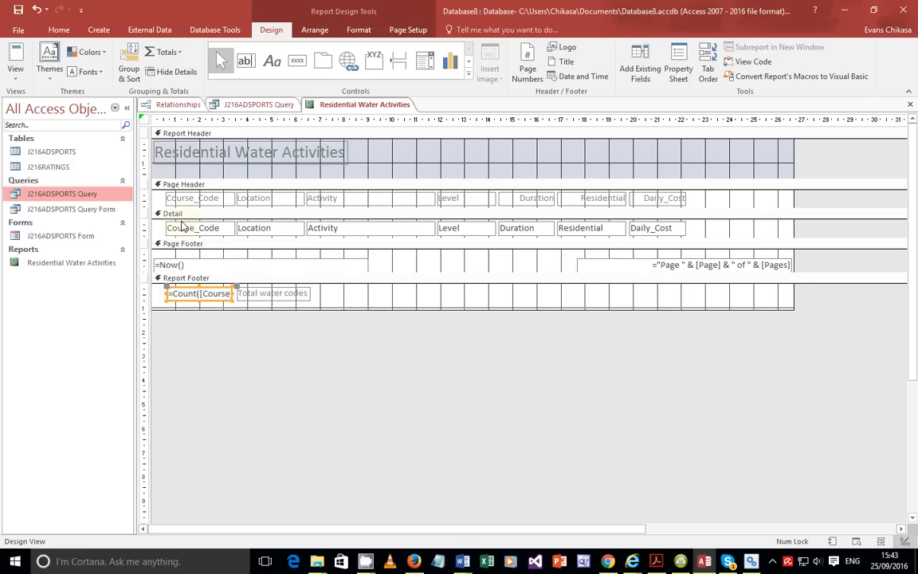
click(656, 561)
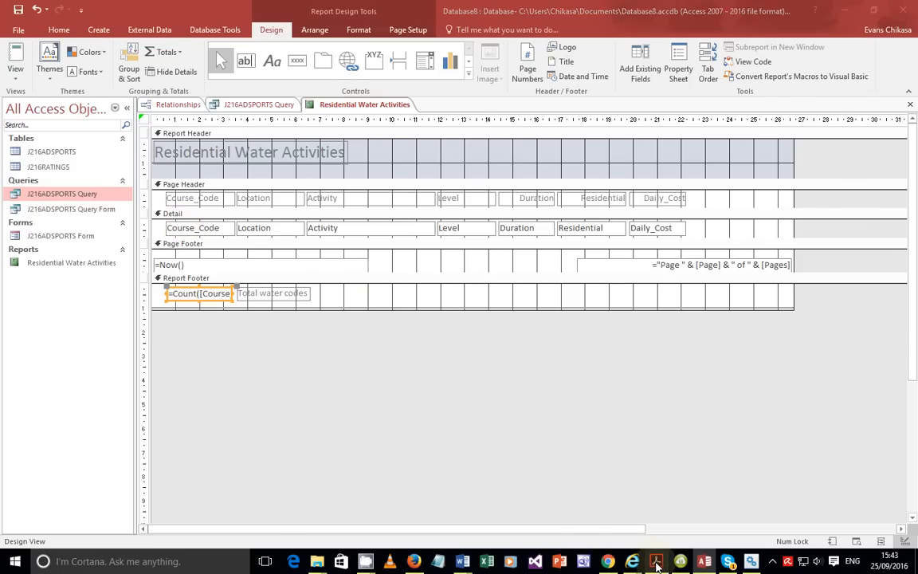
Read the Evidence 10 count-formula requirement in the exam paper, then return to Access.
scroll(290, 431, down, 2)
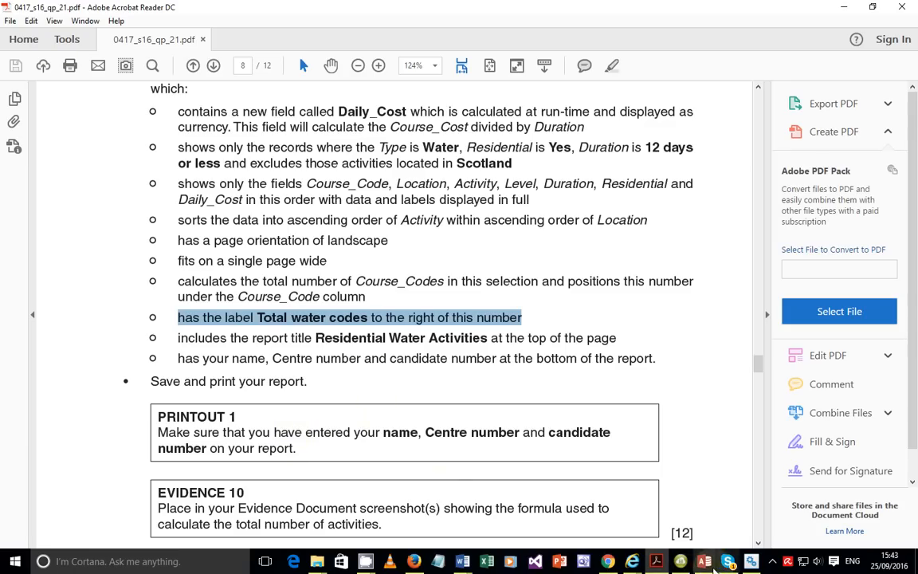
click(704, 561)
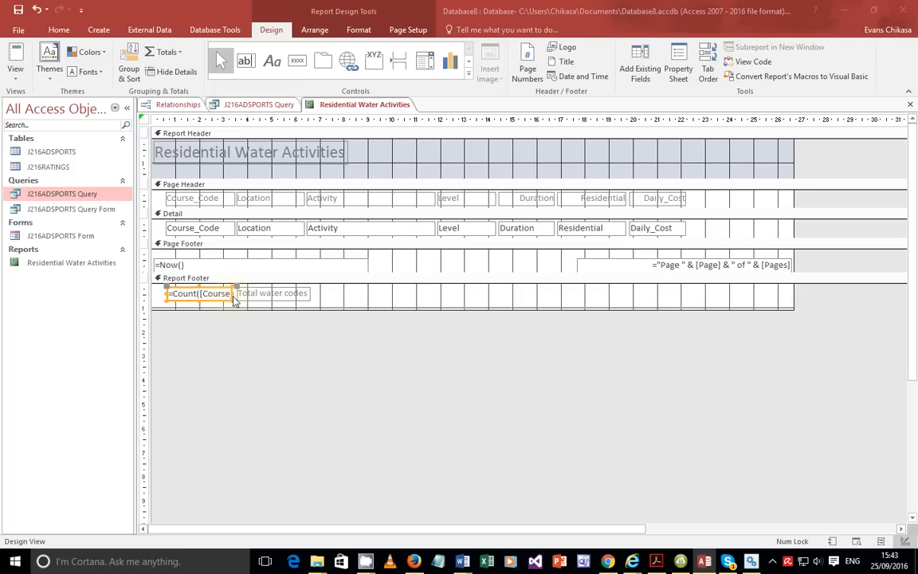
Nudge the label right and stretch the count box left under the Course_Code column.
click(246, 327)
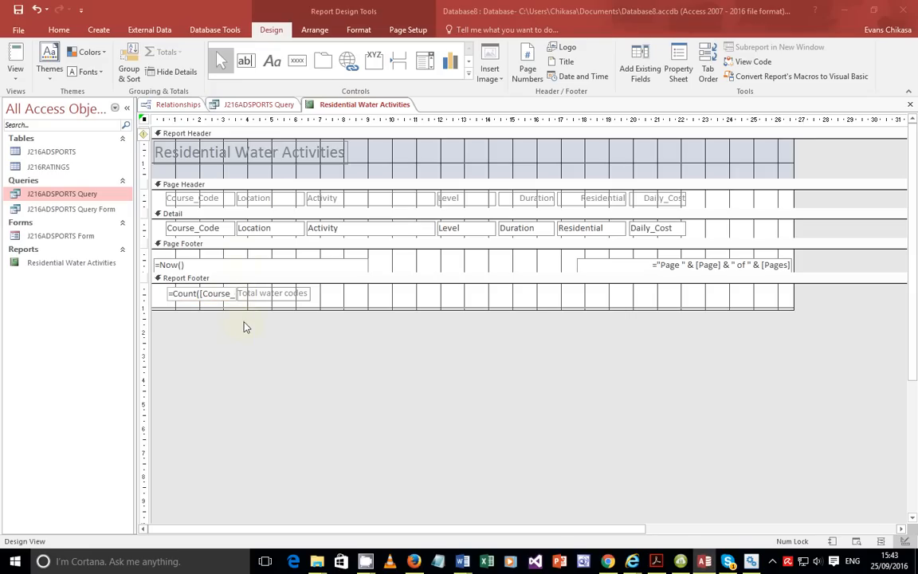
click(287, 295)
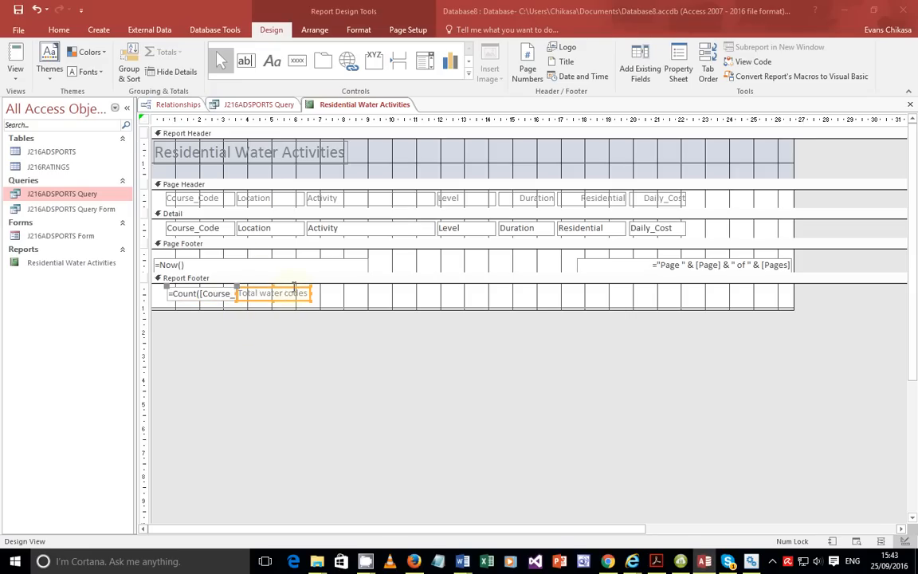
drag(294, 287, 310, 286)
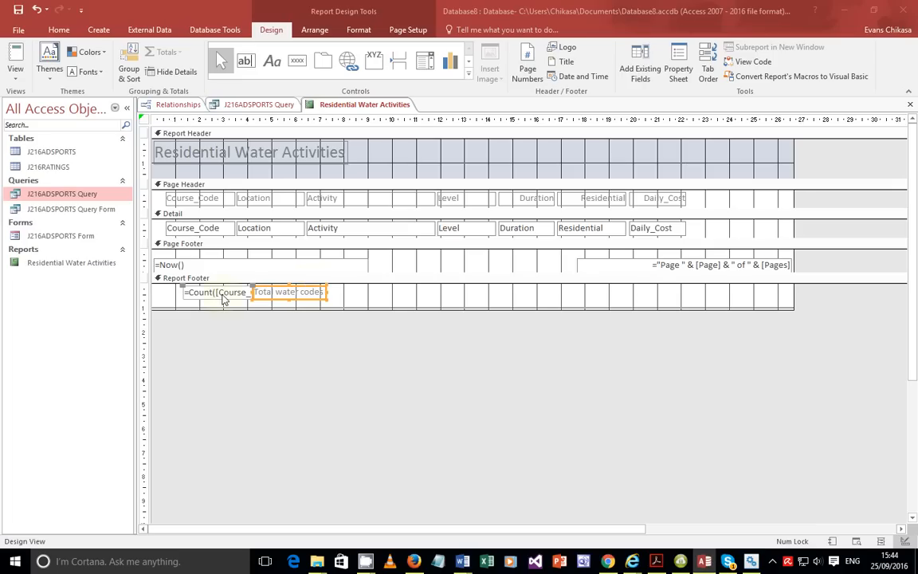
click(223, 295)
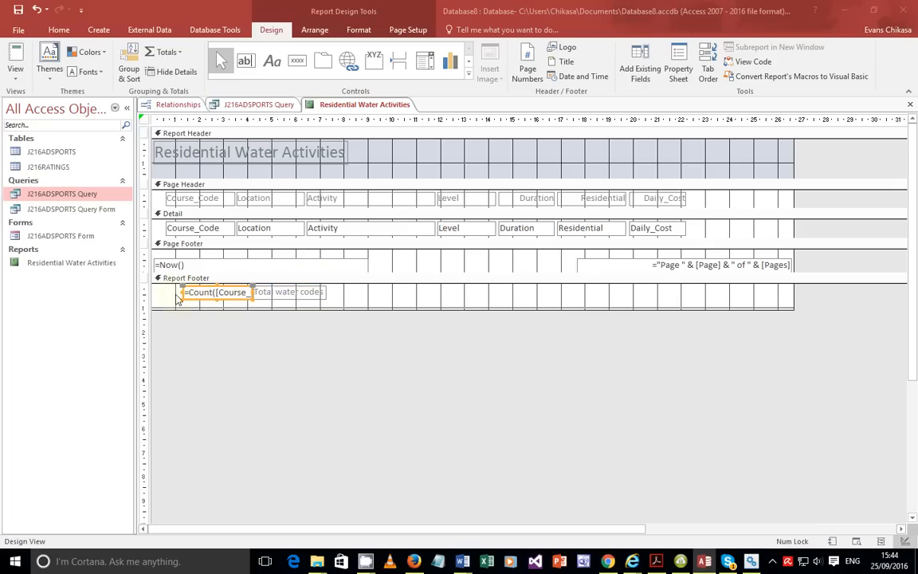
drag(184, 293, 166, 292)
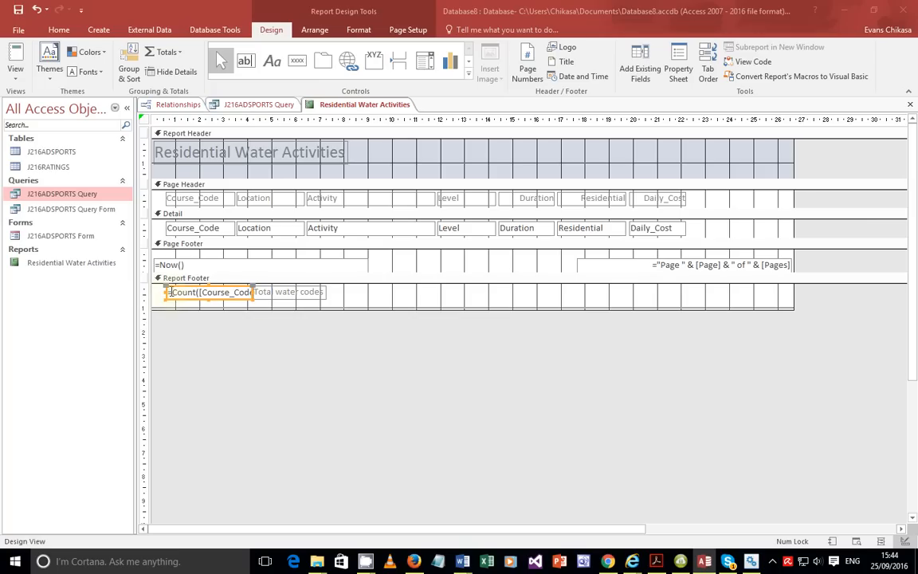
Place the Total water codes label beside the count box and check the =Count([Course_Code]) formula.
click(261, 307)
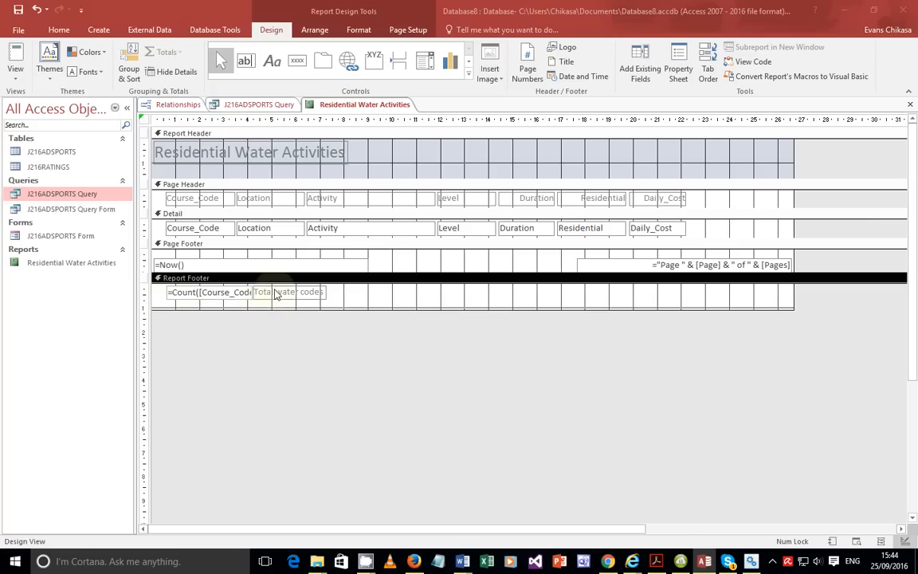
click(269, 291)
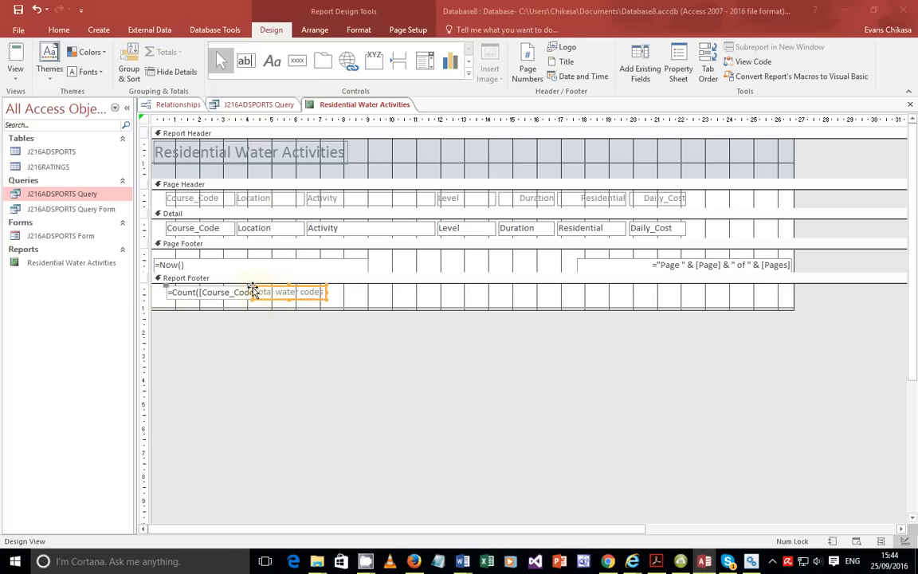
drag(254, 288, 258, 293)
click(241, 293)
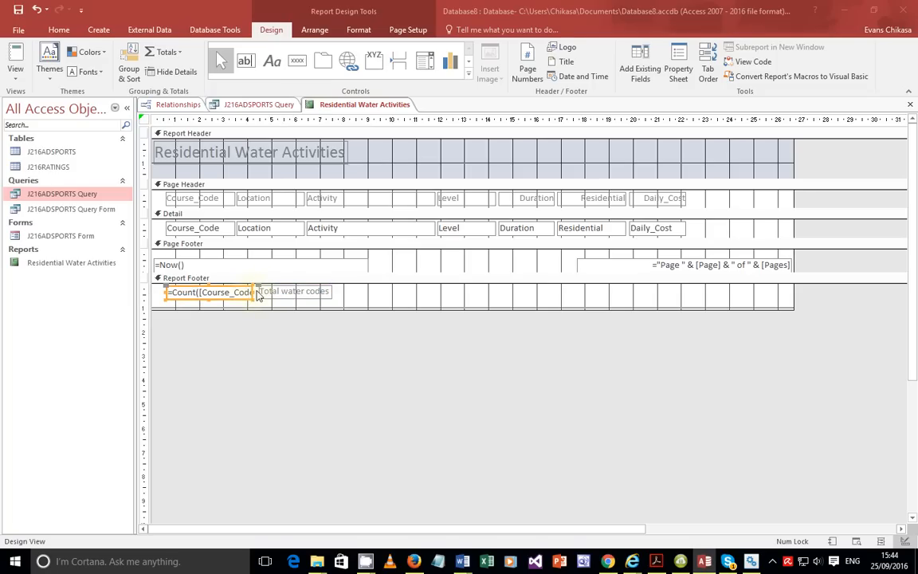
click(247, 292)
key(Right)
click(362, 309)
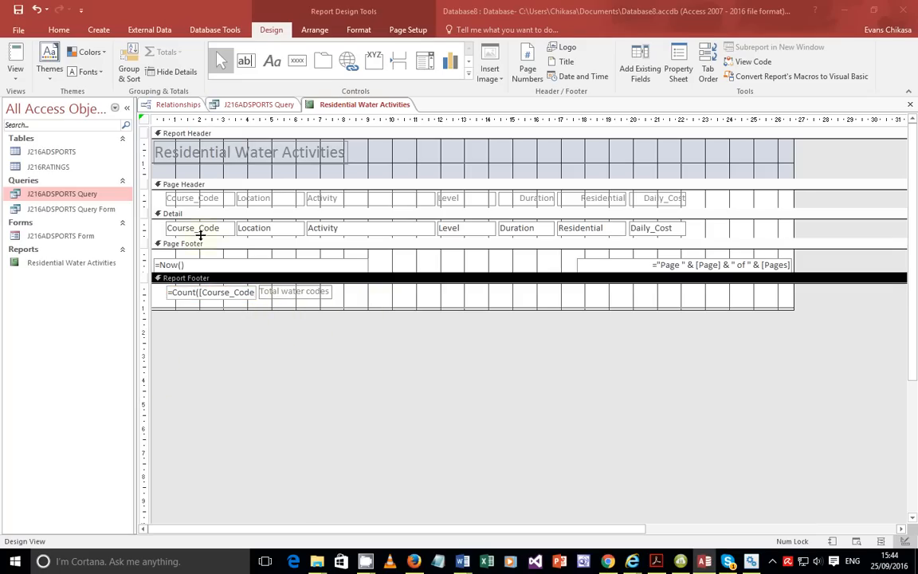
click(16, 78)
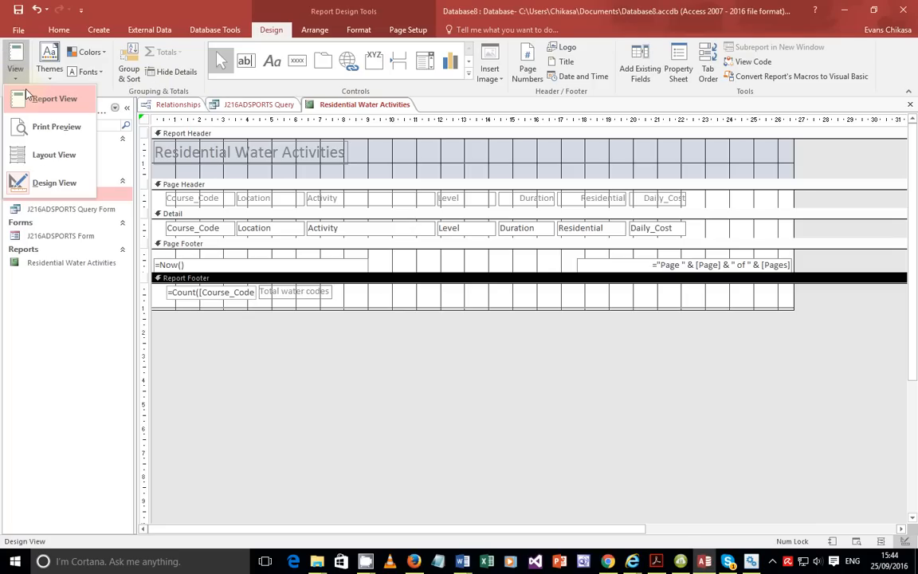
click(28, 96)
scroll(261, 262, down, 5)
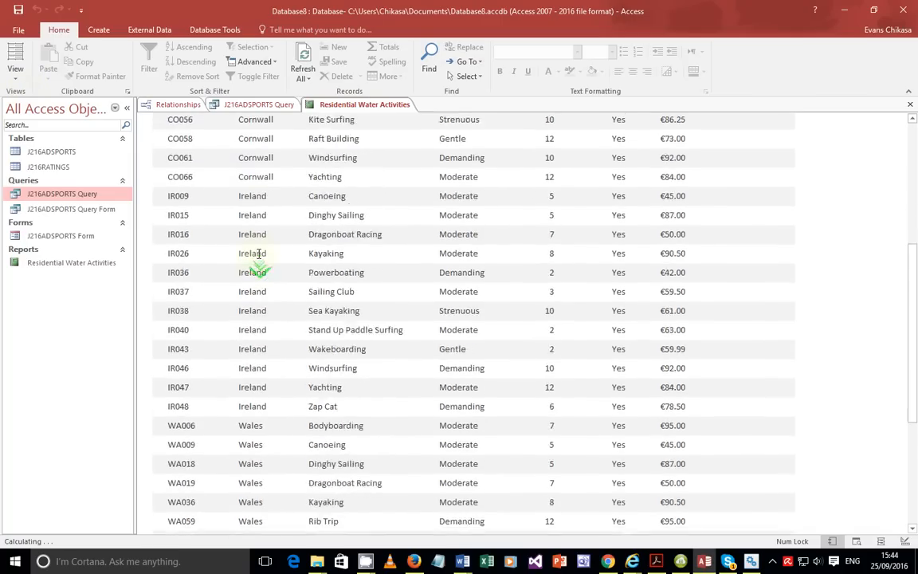
scroll(258, 253, down, 5)
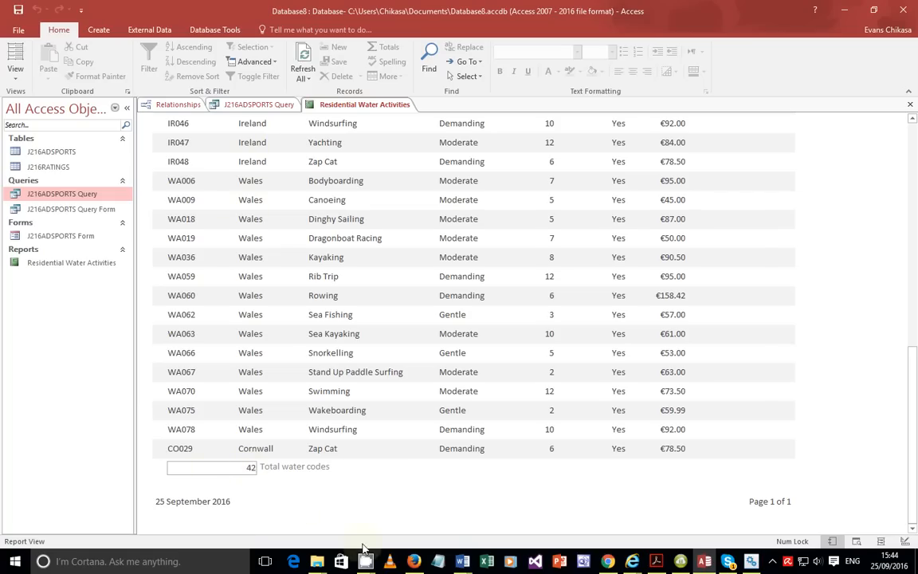
click(23, 65)
click(35, 100)
click(16, 78)
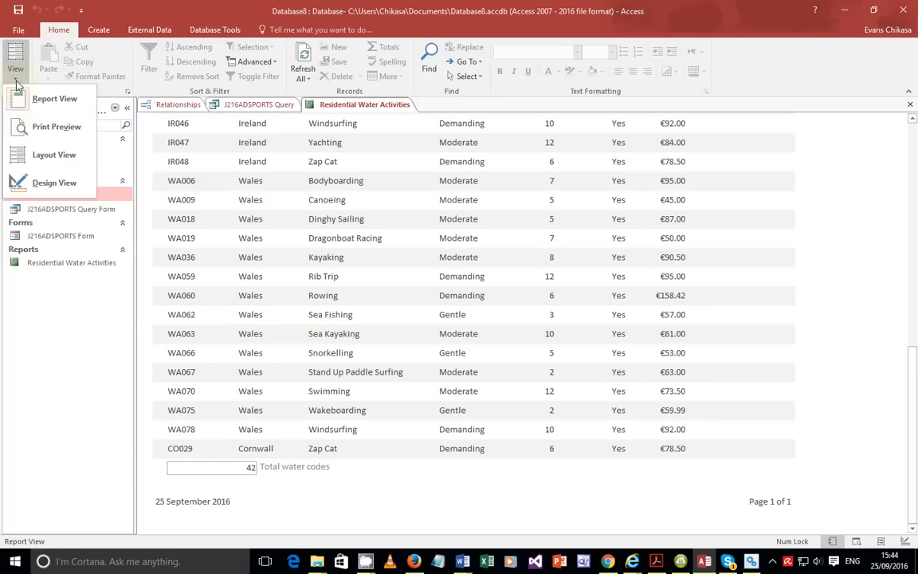
click(38, 182)
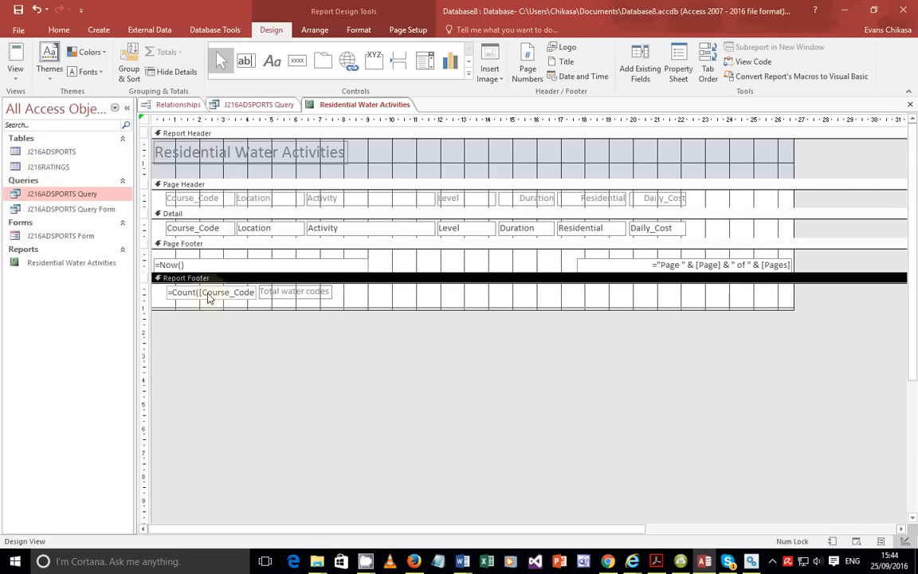
Left-align the =Count box and view the report, where Total water codes shows 42.
click(209, 293)
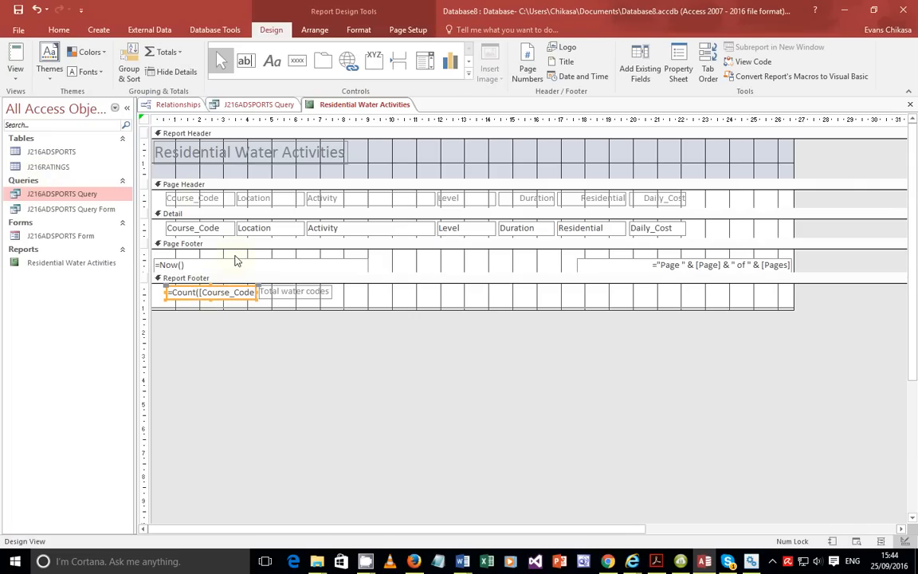
click(67, 35)
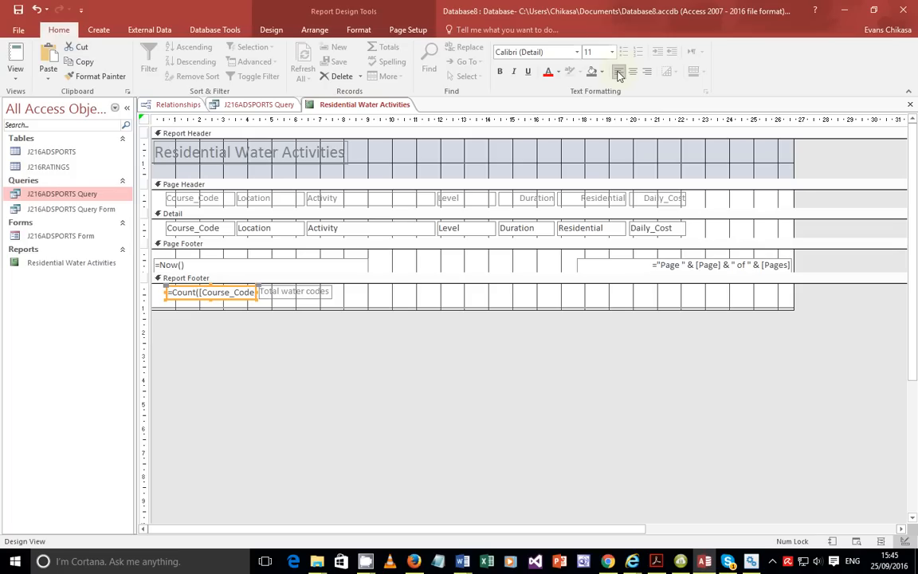
click(15, 72)
click(28, 93)
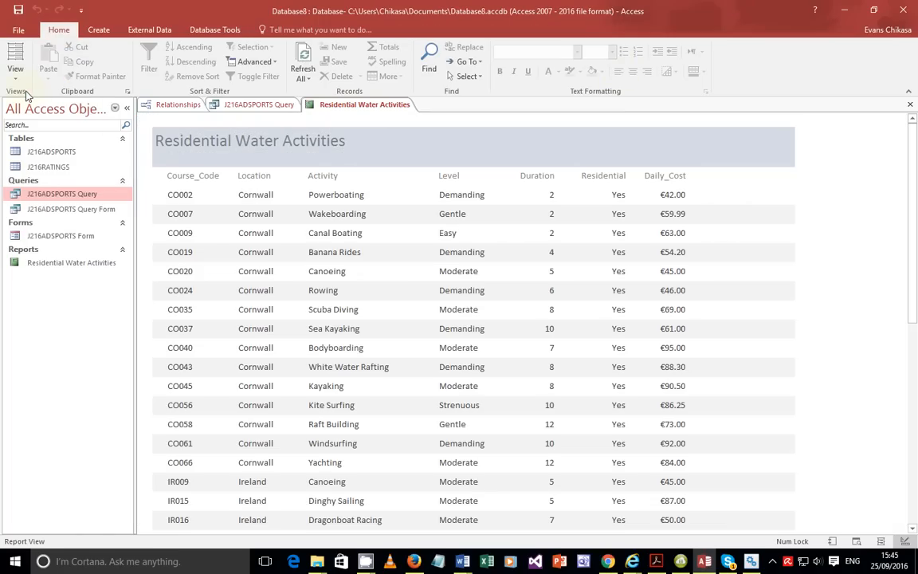
scroll(259, 370, down, 10)
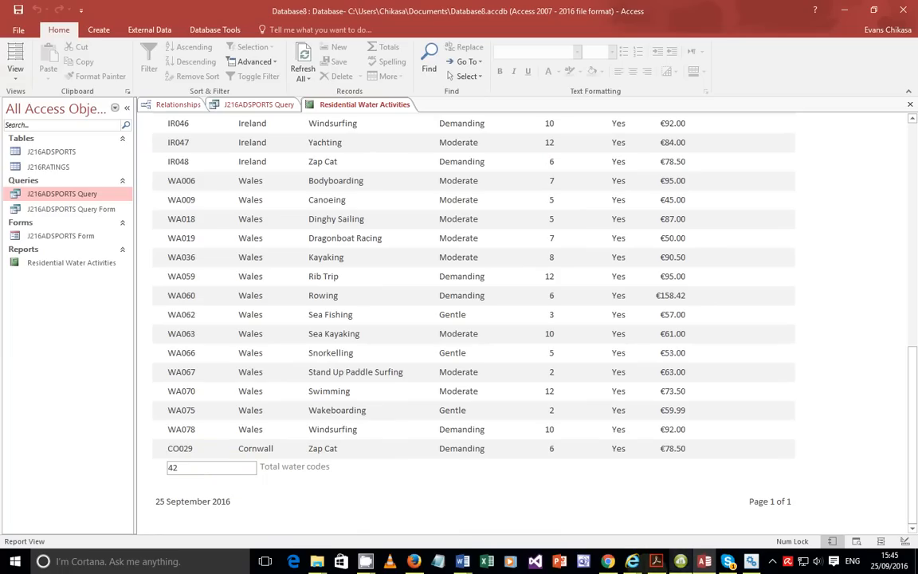
click(655, 561)
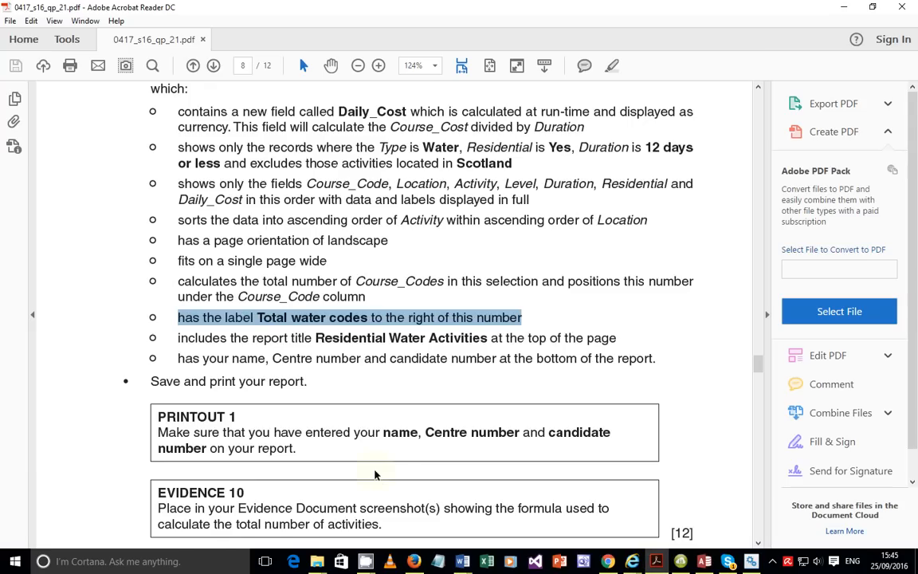
scroll(375, 471, down, 3)
drag(296, 385, 365, 403)
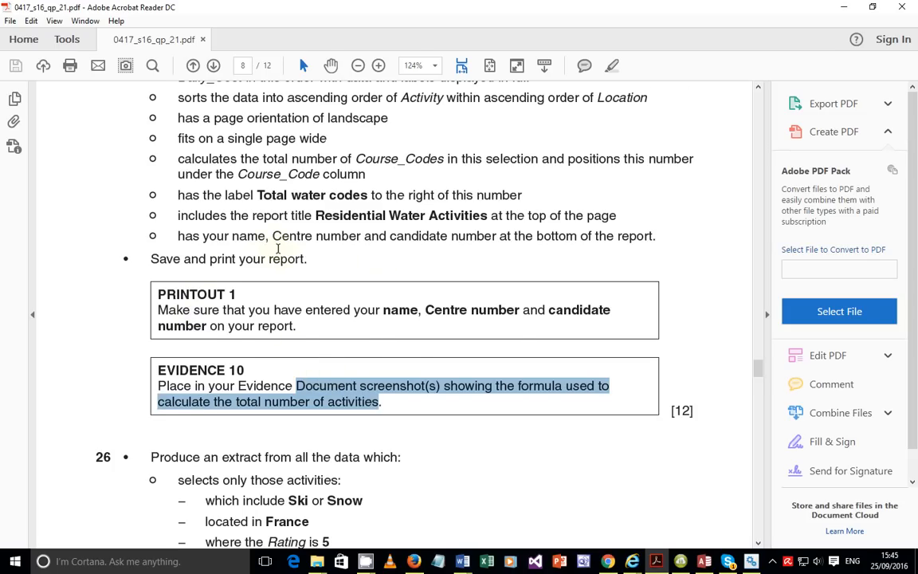
scroll(266, 239, up, 2)
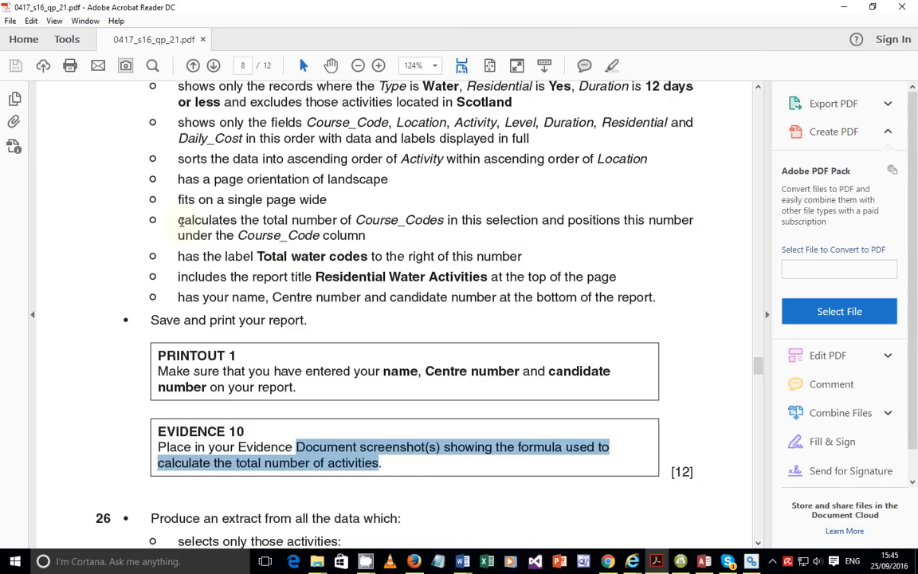
drag(180, 221, 349, 236)
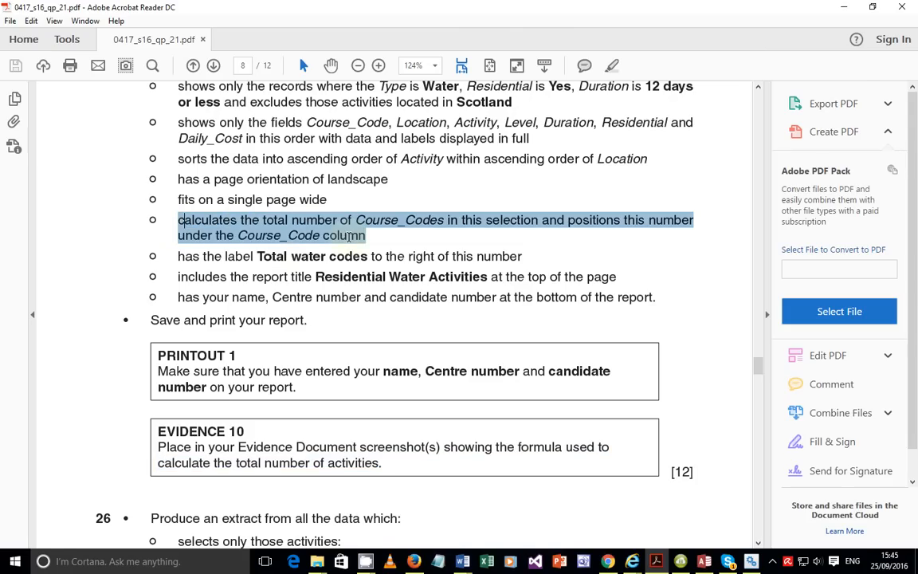
drag(254, 256, 522, 256)
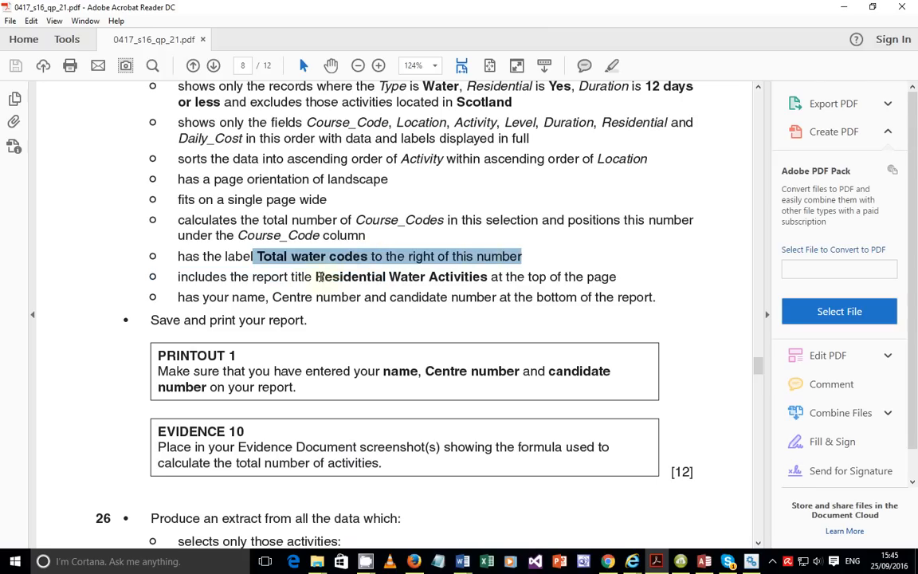
drag(317, 277, 468, 279)
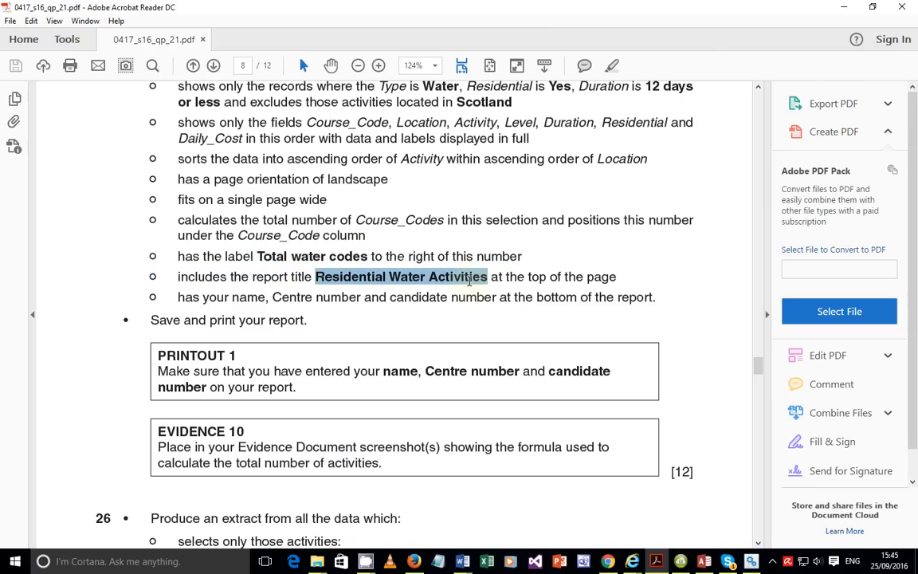
drag(273, 297, 577, 296)
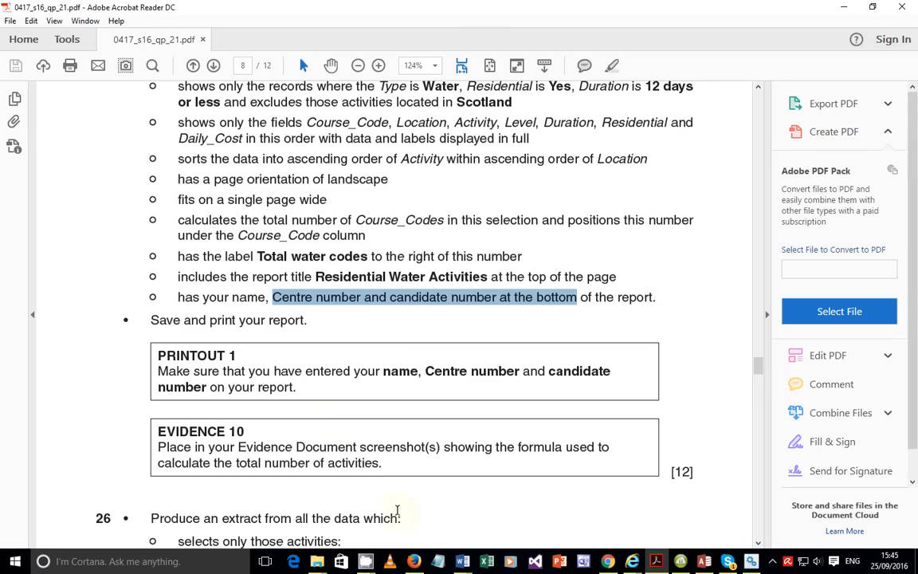
click(704, 561)
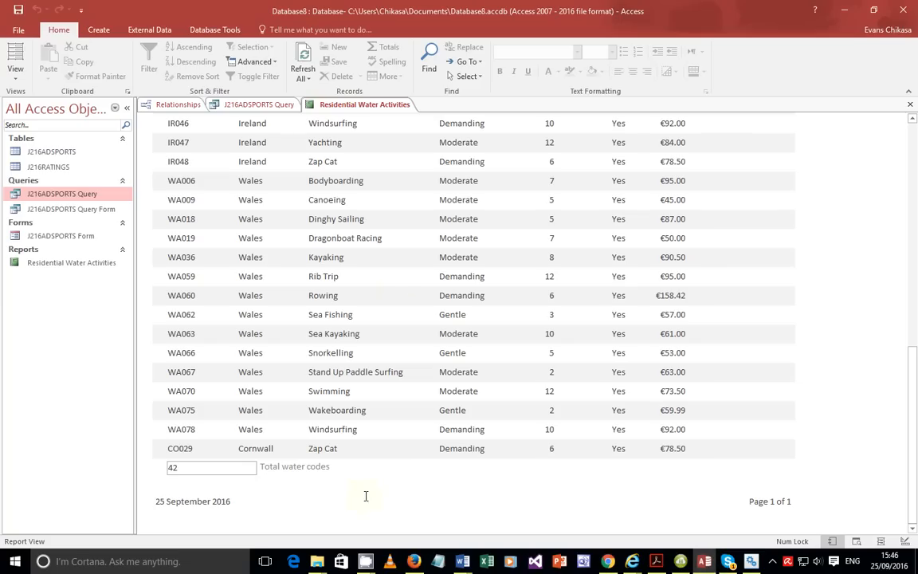
In Design View, add a Report Footer label with the candidate's name and details, then narrow it.
click(15, 65)
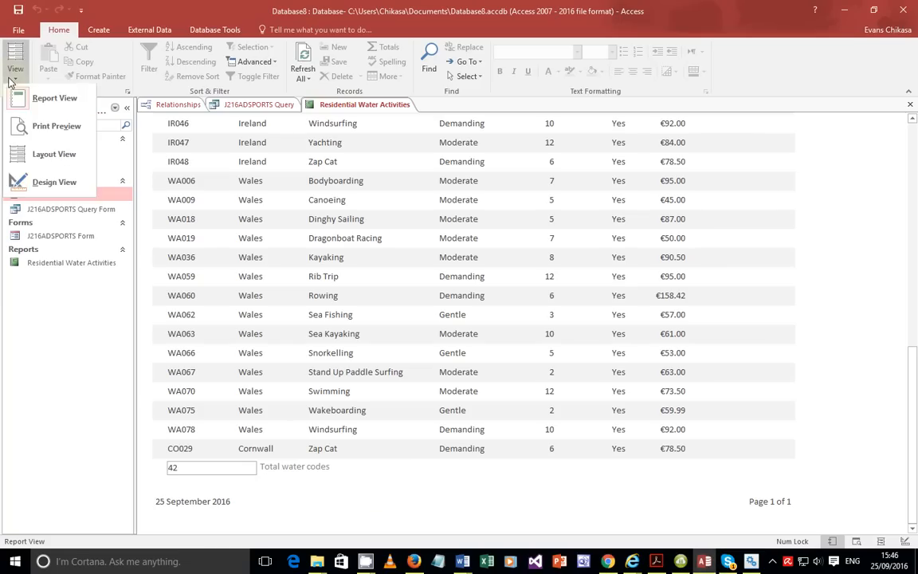
click(32, 180)
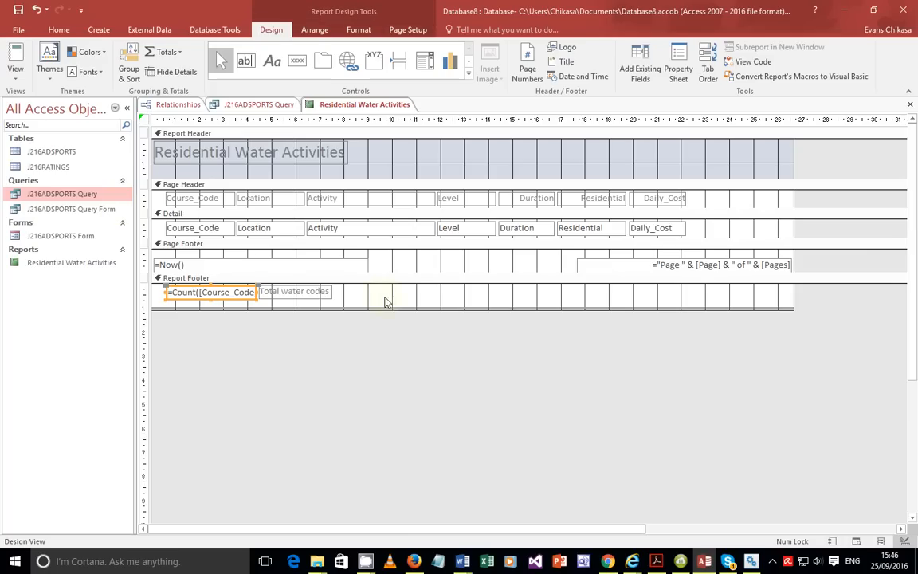
click(271, 60)
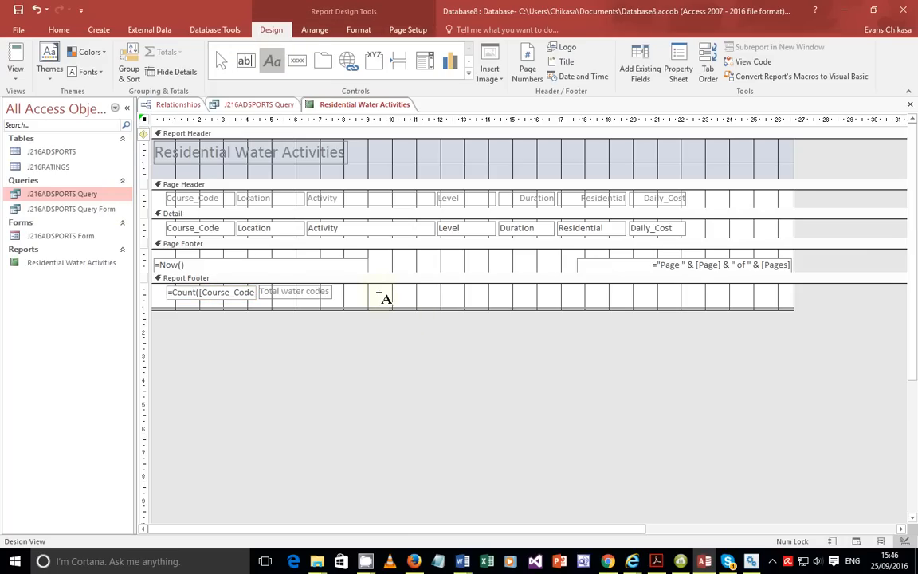
drag(368, 286, 623, 297)
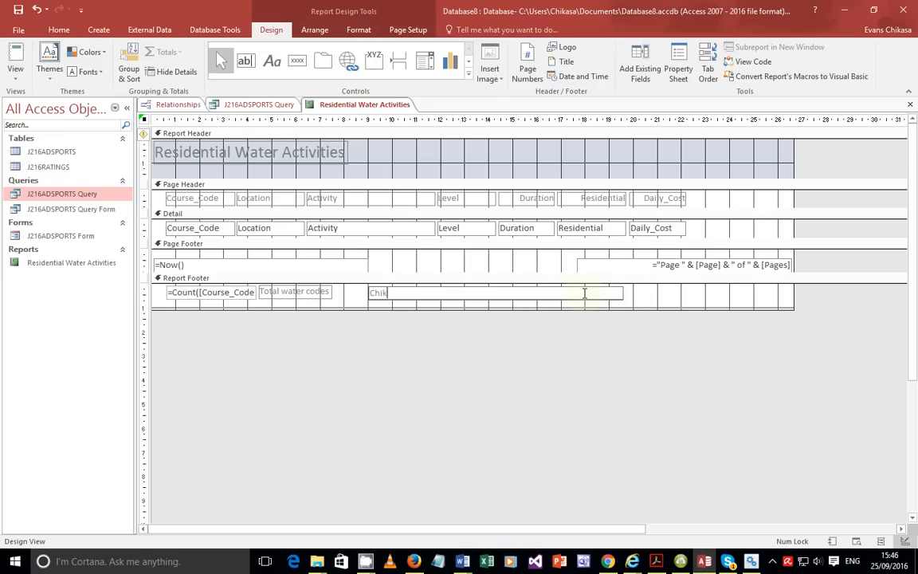
key(Caps_Lock)
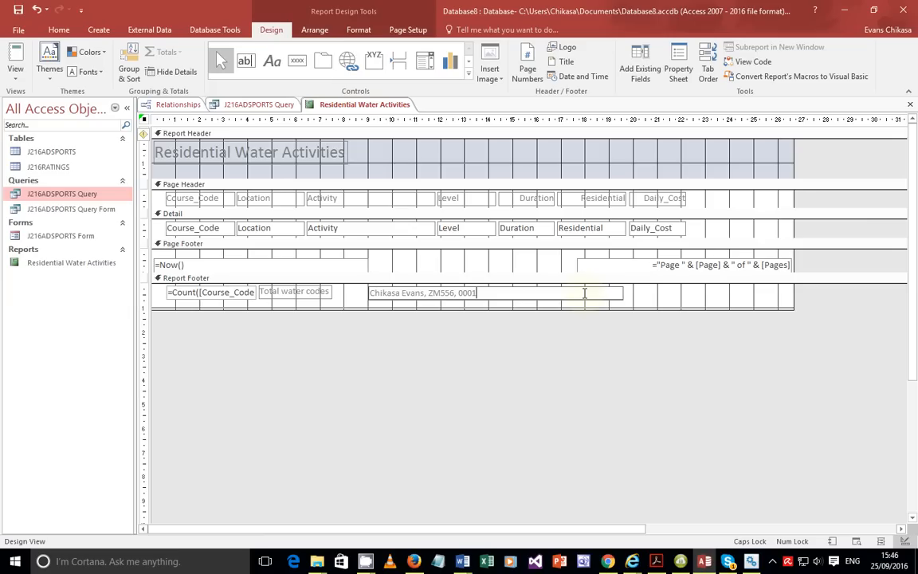
click(639, 301)
click(544, 297)
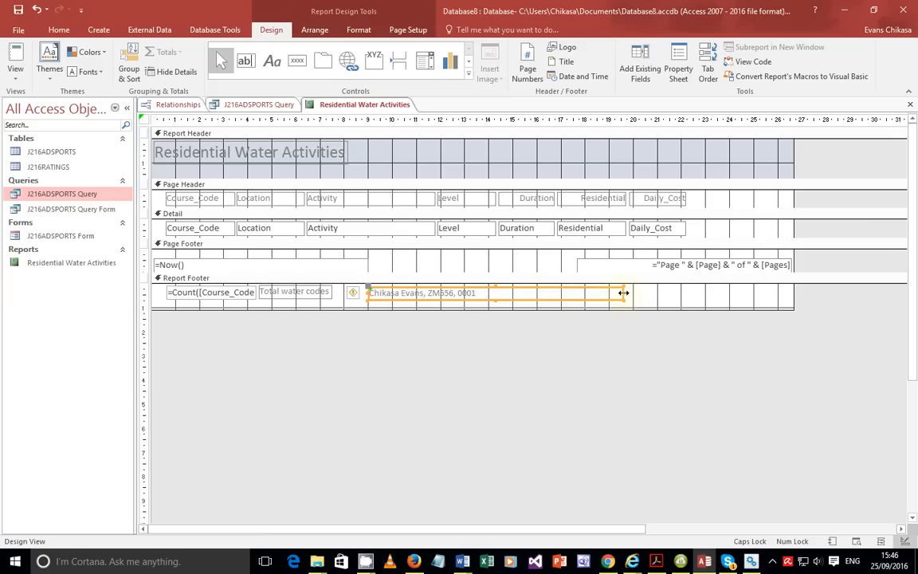
drag(623, 293, 520, 294)
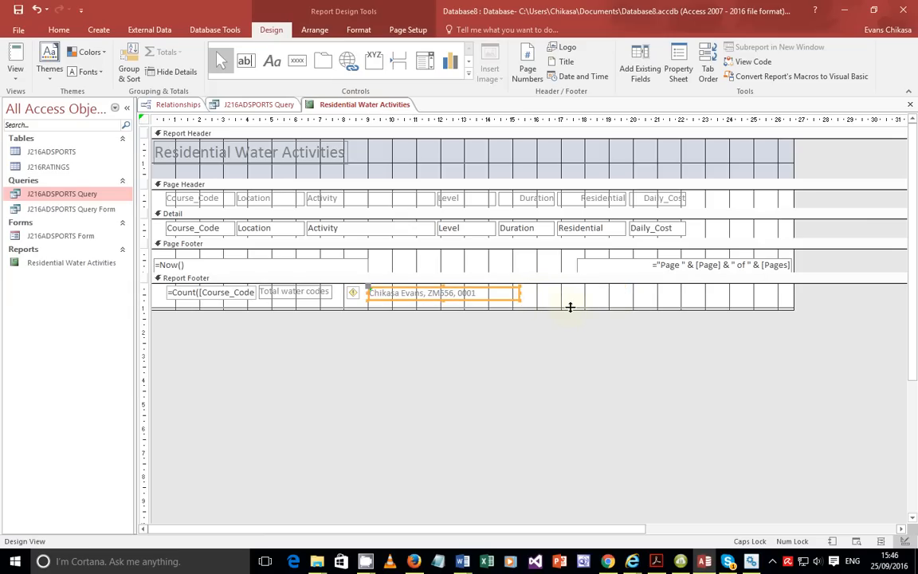
Delete the =Now() date box from the Page Footer.
click(236, 266)
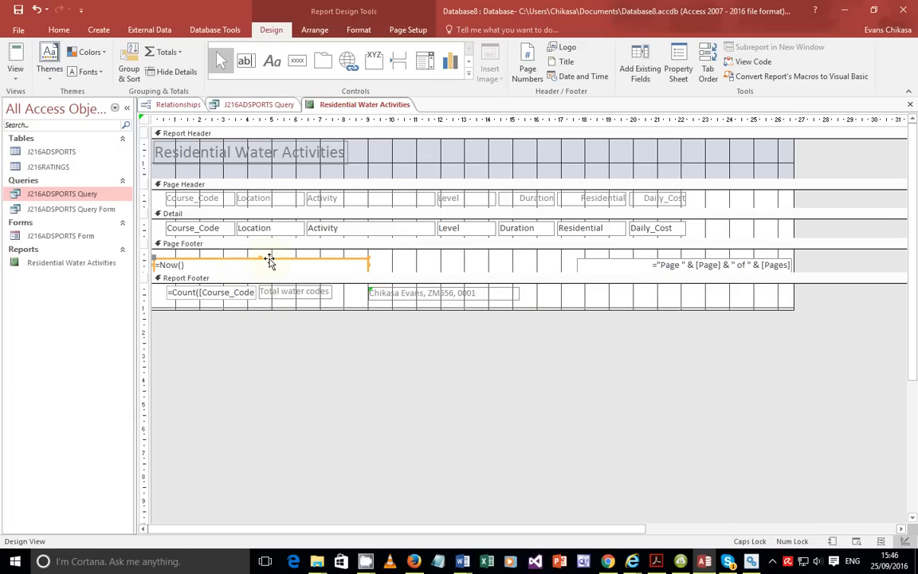
key(Delete)
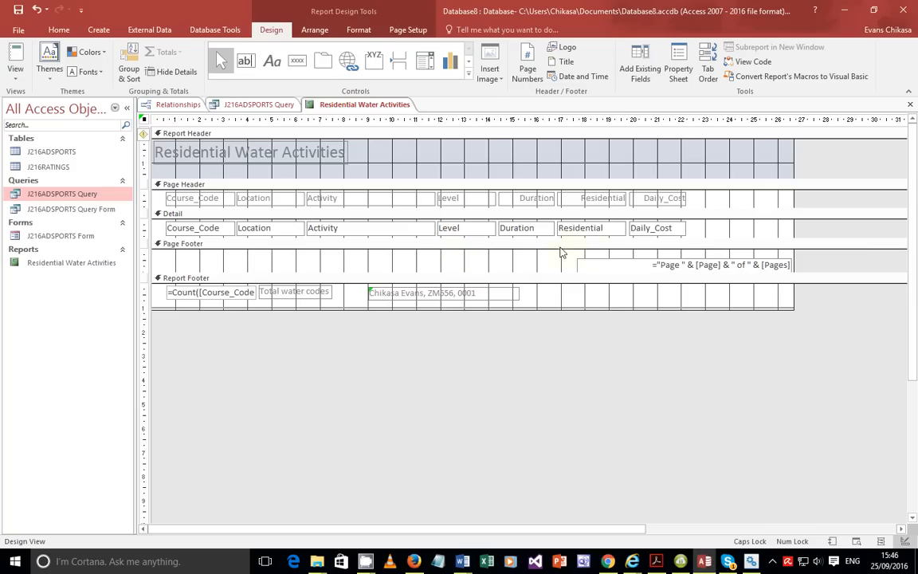
click(606, 261)
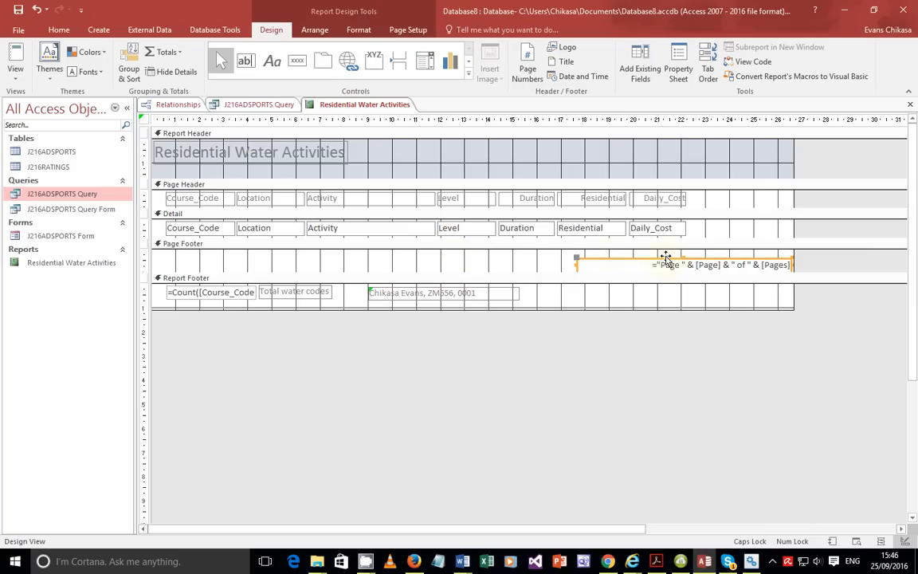
Nudge the page-number box up slightly and check the =Count total formula in the Report Footer.
drag(662, 259, 662, 254)
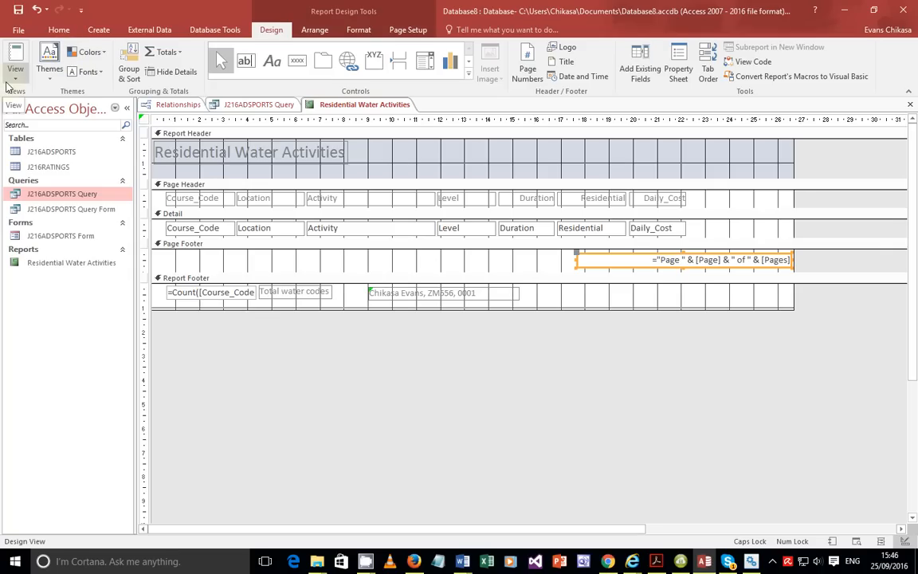
click(242, 293)
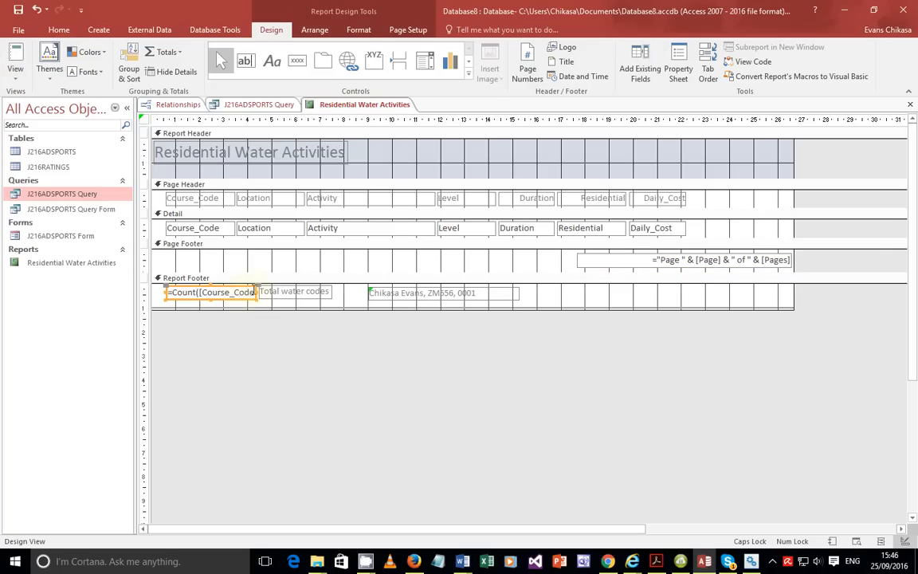
click(239, 291)
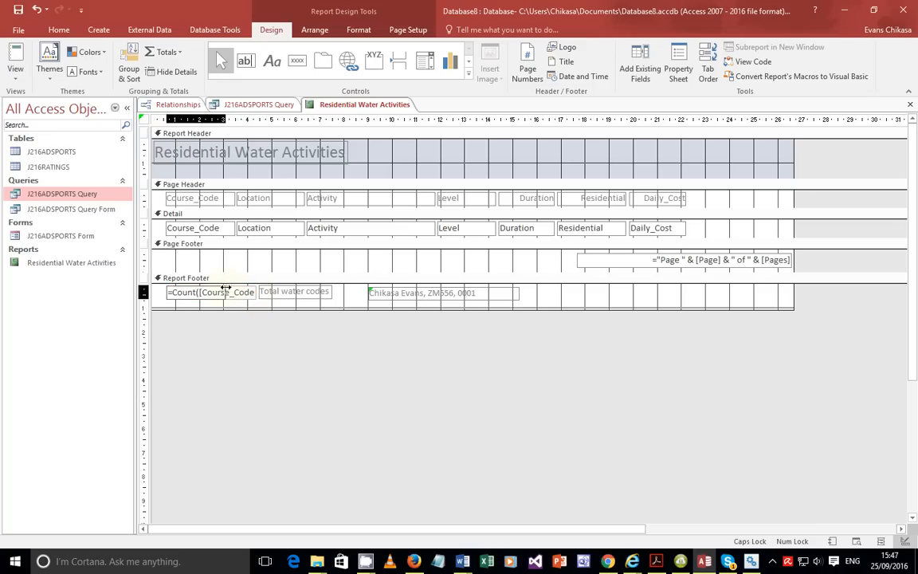
click(217, 287)
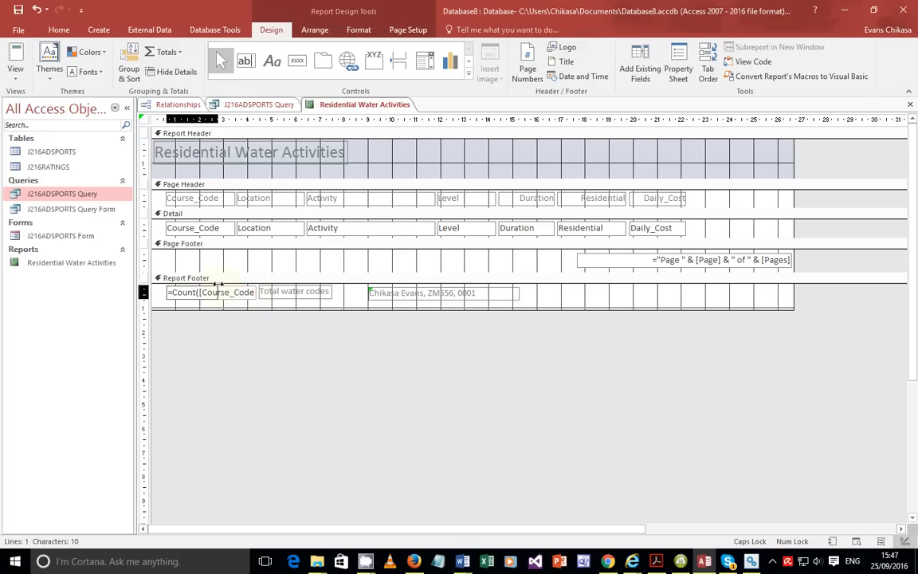
key(Left)
click(217, 285)
Move the Total water codes label left so it sits beside the count box.
click(268, 287)
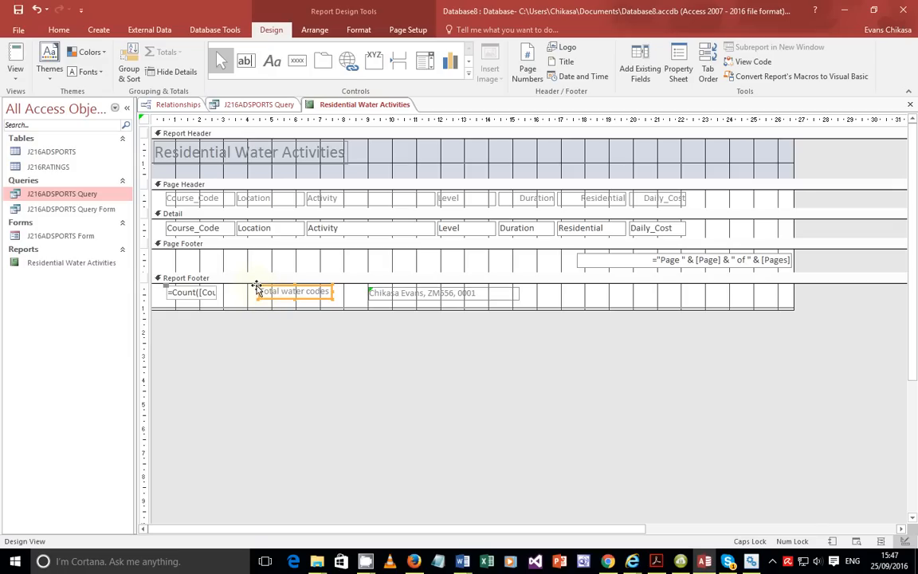
drag(257, 292, 217, 287)
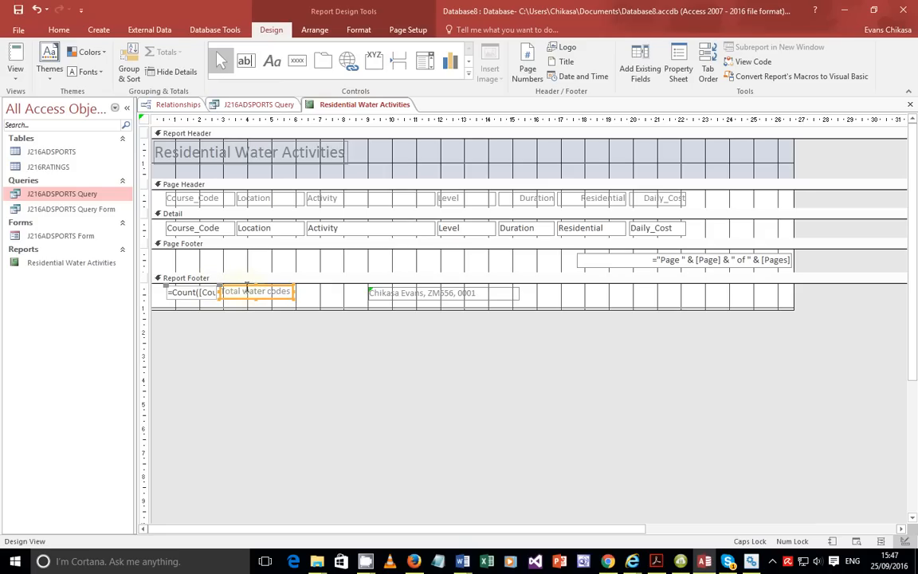
click(15, 73)
click(59, 99)
middle_click(282, 350)
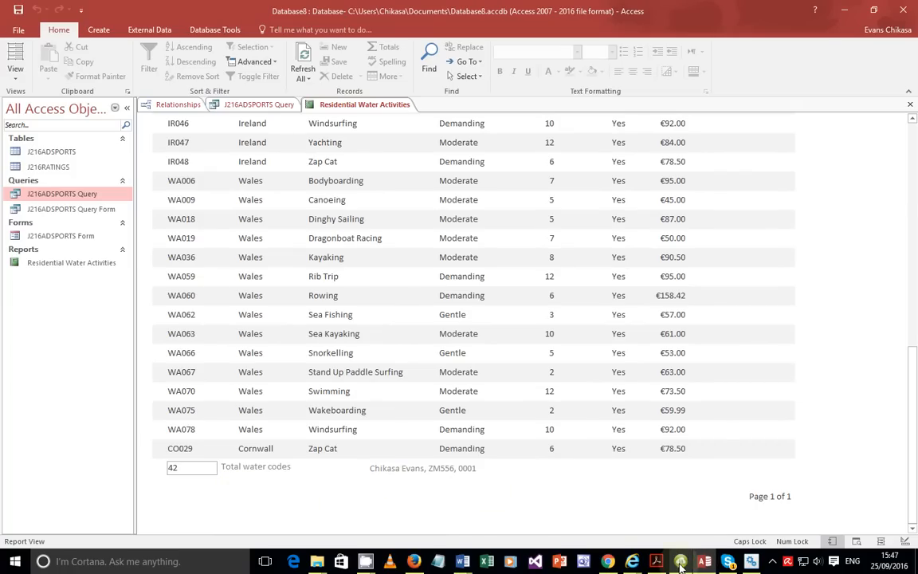
click(704, 561)
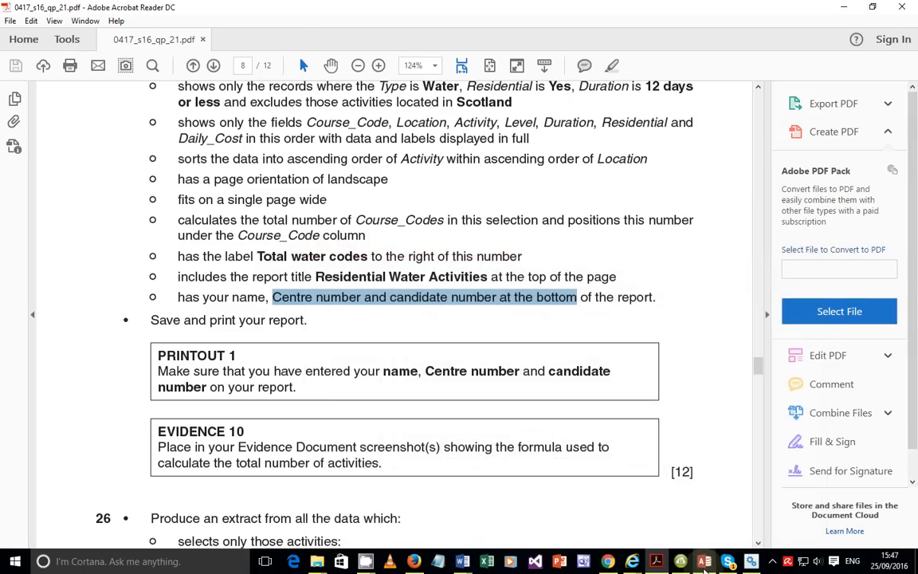
click(704, 561)
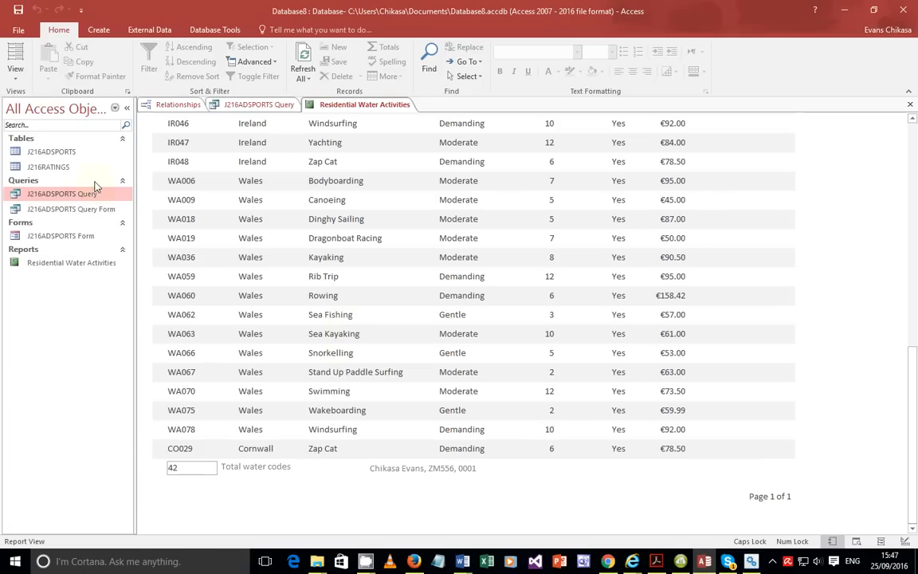
click(15, 75)
click(41, 178)
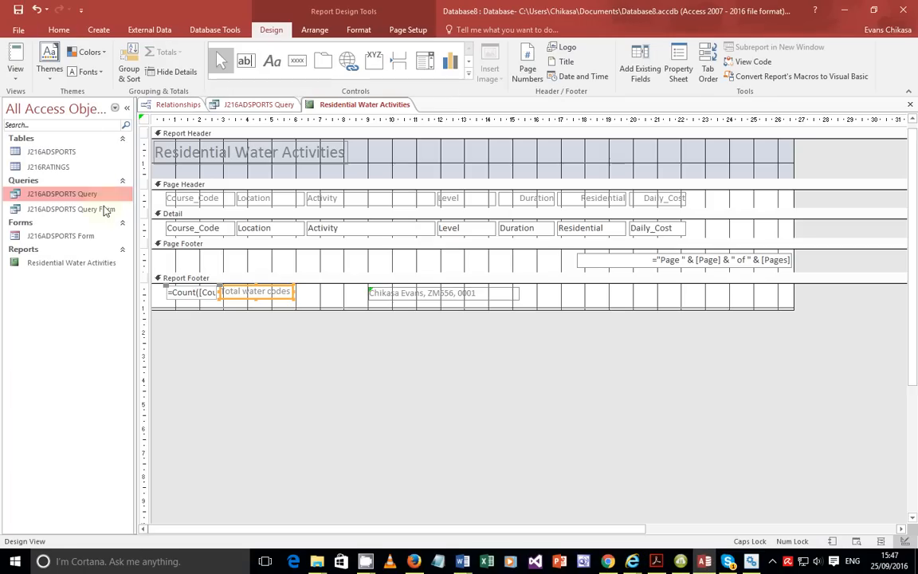
Copy the name and candidate-details box into the Page Footer and position it at the left.
click(439, 293)
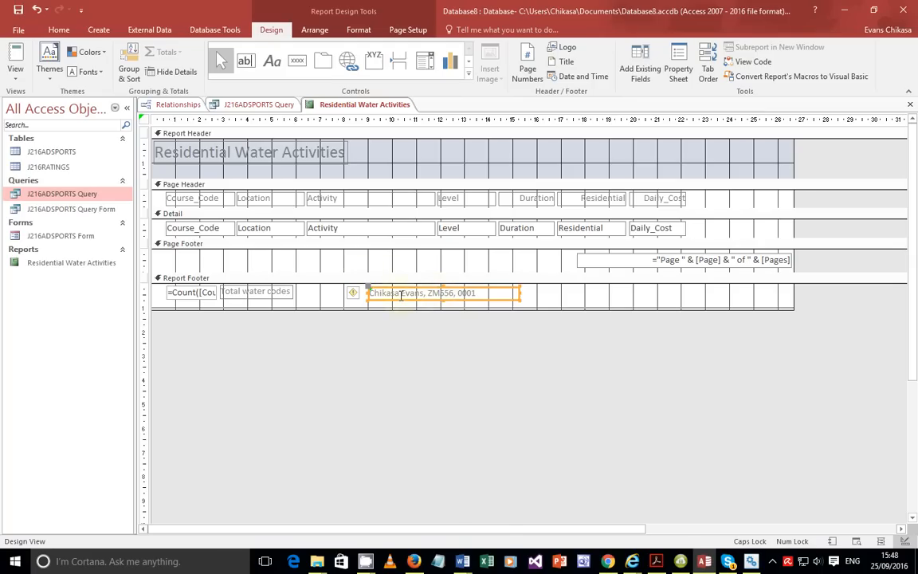
right_click(401, 293)
click(414, 247)
click(254, 258)
right_click(246, 264)
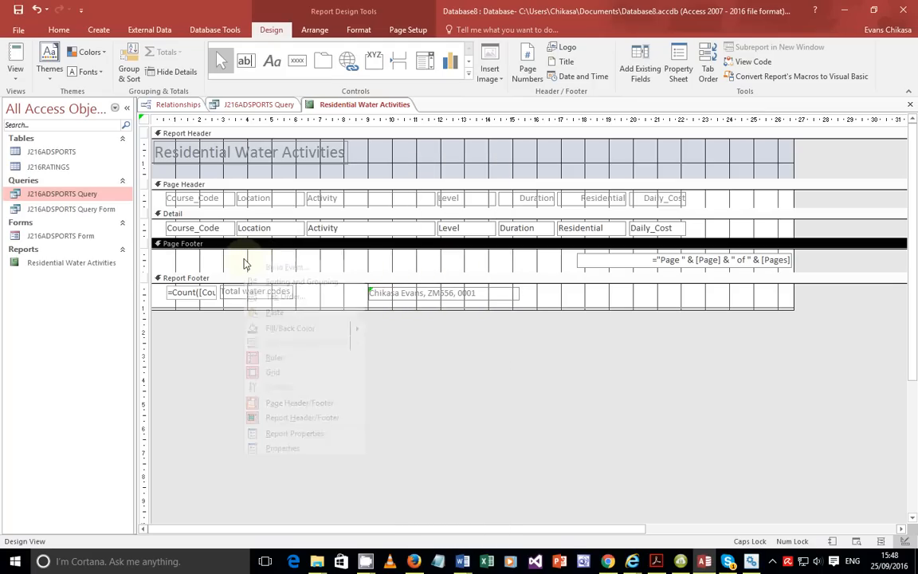
click(274, 311)
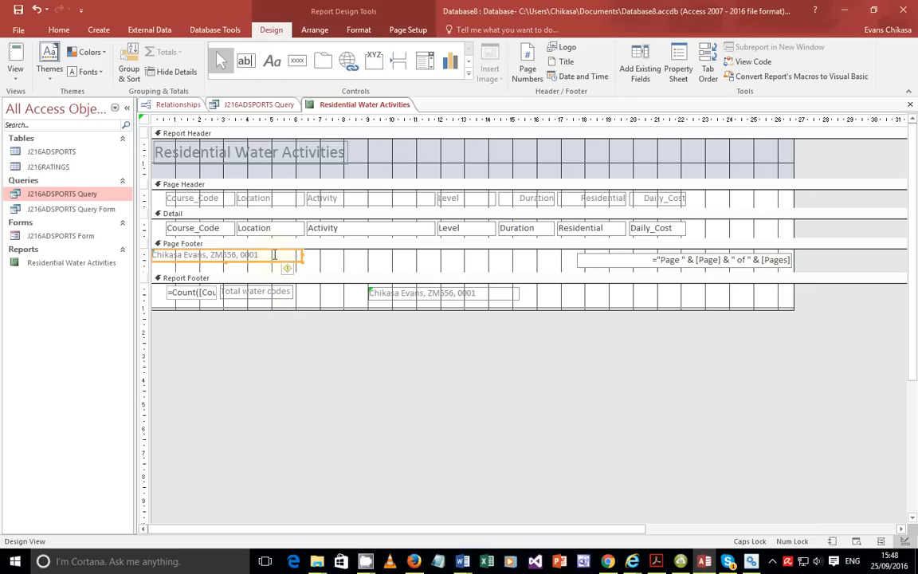
mouse_move(278, 261)
mouse_down()
mouse_move(288, 274)
mouse_move(292, 267)
mouse_up()
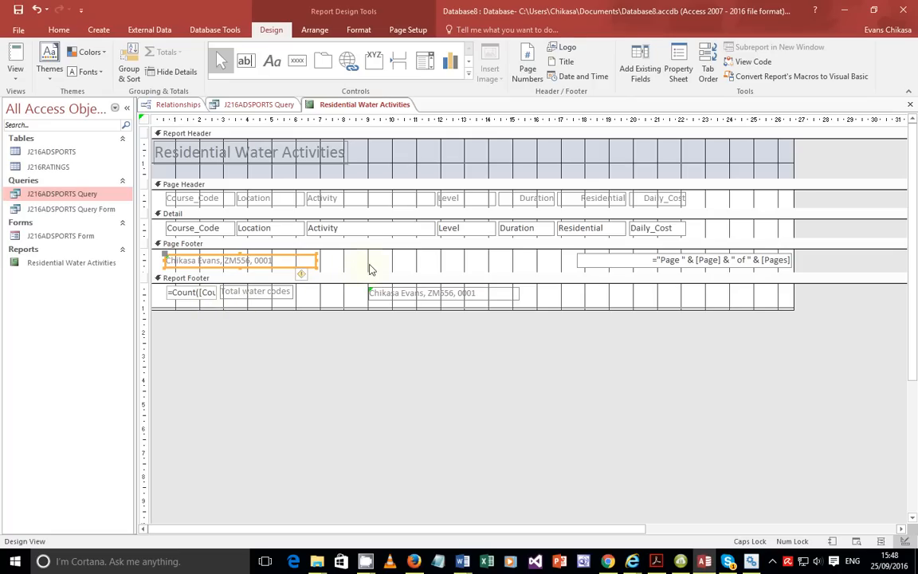
click(15, 70)
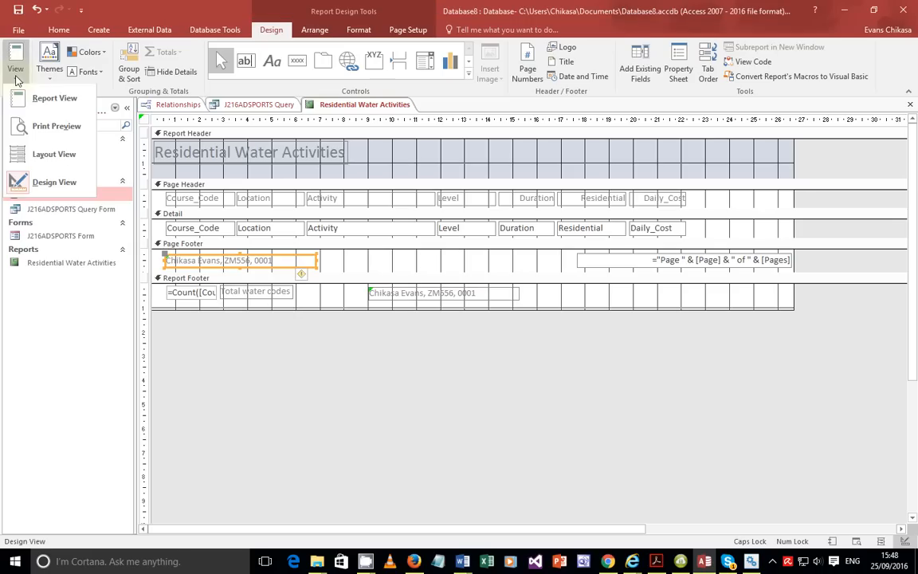
Preview the report in Report View down to the footer's name details, then return to the exam paper.
click(55, 100)
scroll(486, 362, down, 5)
scroll(483, 355, down, 8)
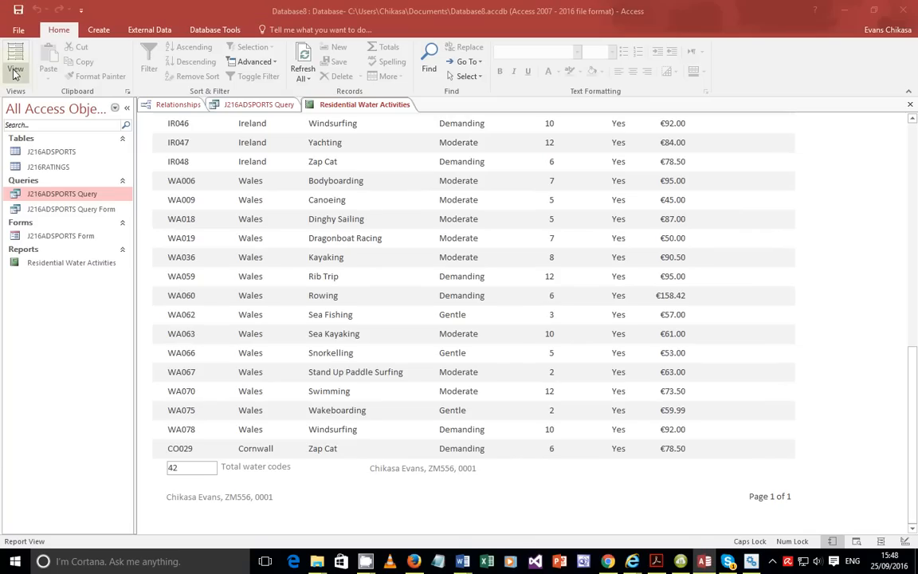
click(657, 561)
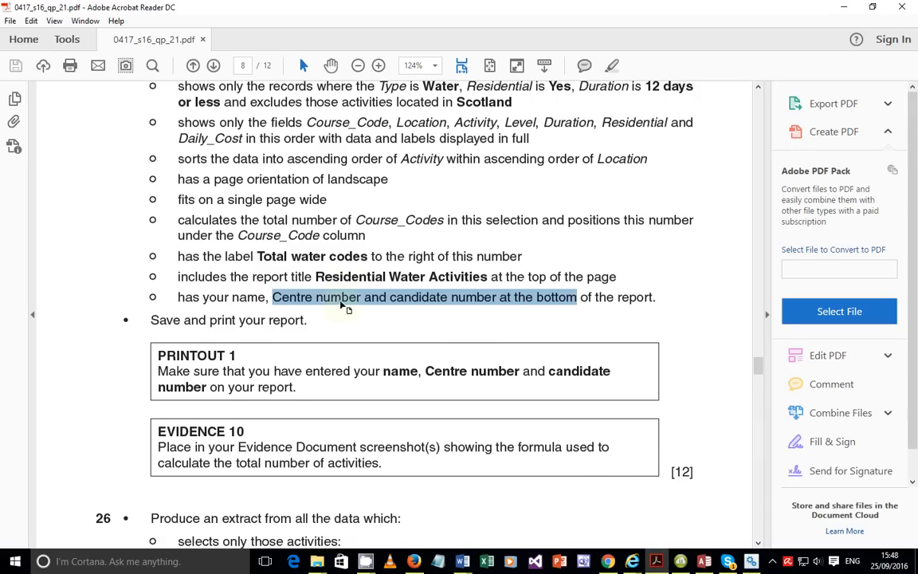
Read question 25's report requirements and the PRINTOUT 1 reminder in the exam paper.
scroll(339, 318, up, 3)
drag(175, 142, 424, 411)
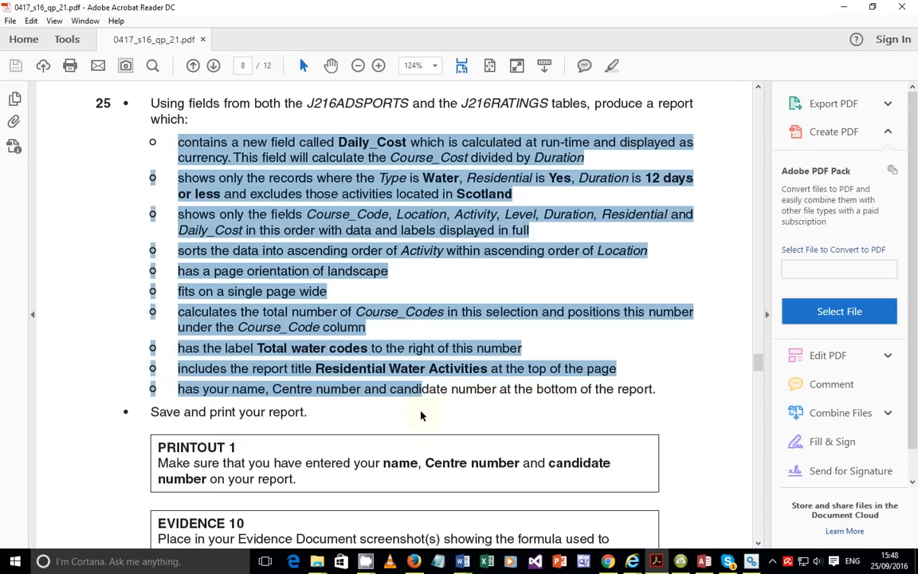
click(401, 407)
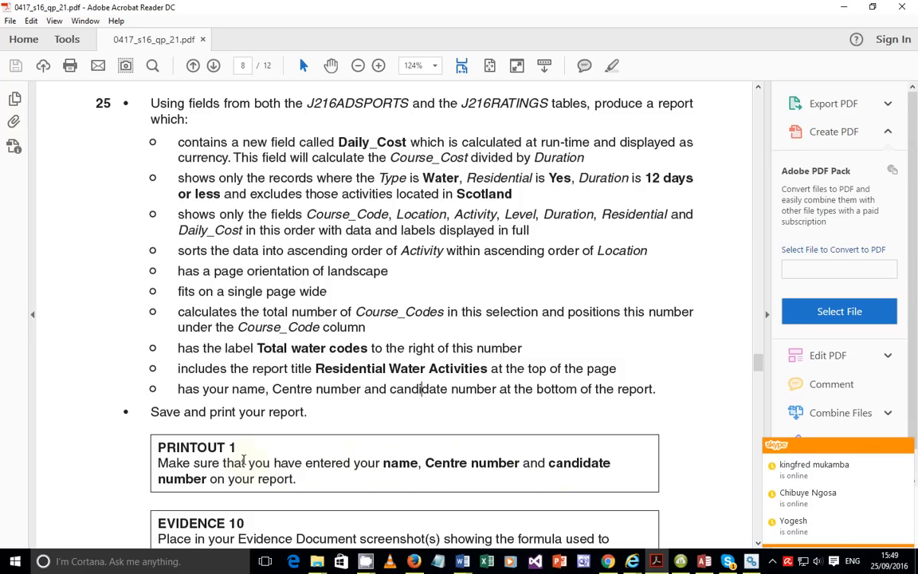
drag(247, 463, 286, 478)
click(362, 501)
scroll(362, 500, down, 2)
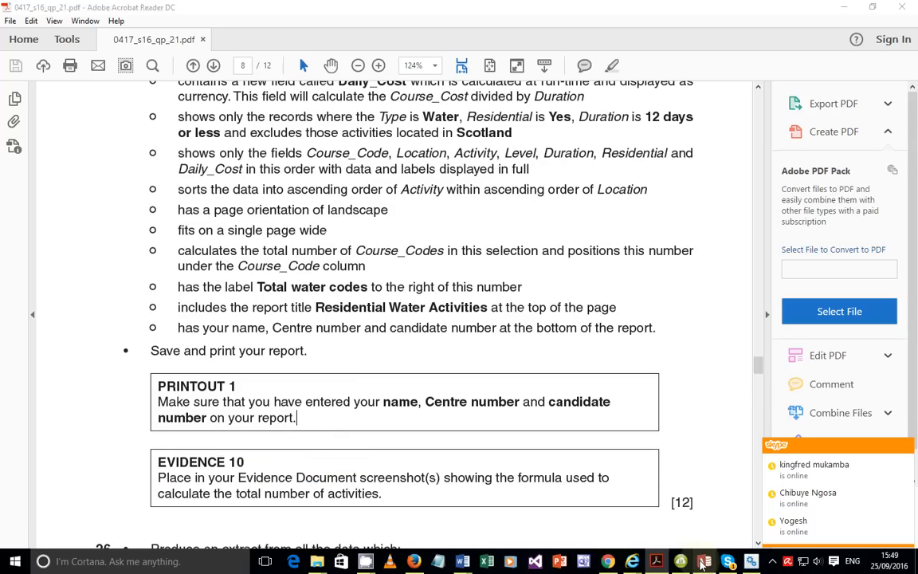
click(704, 561)
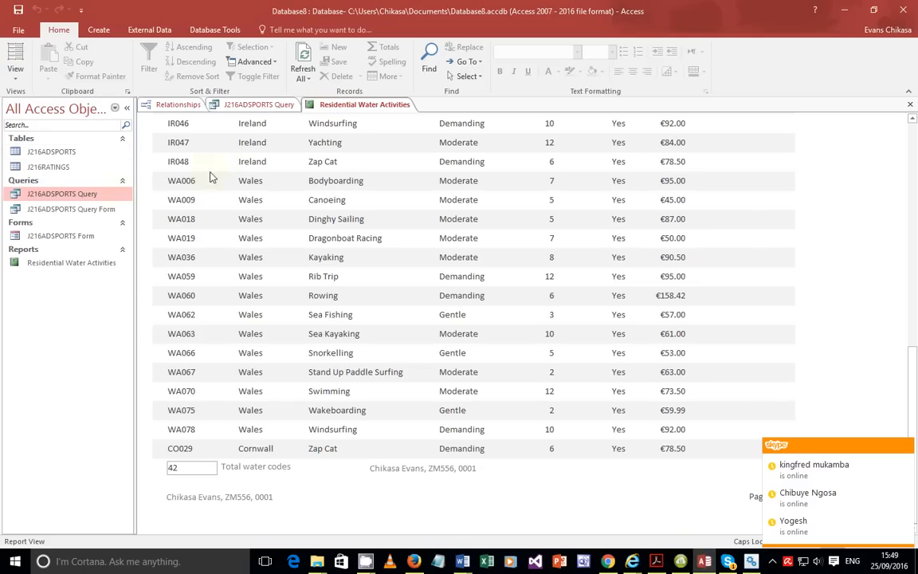
Look over the print options in the File menu and return to the report.
click(17, 29)
click(25, 182)
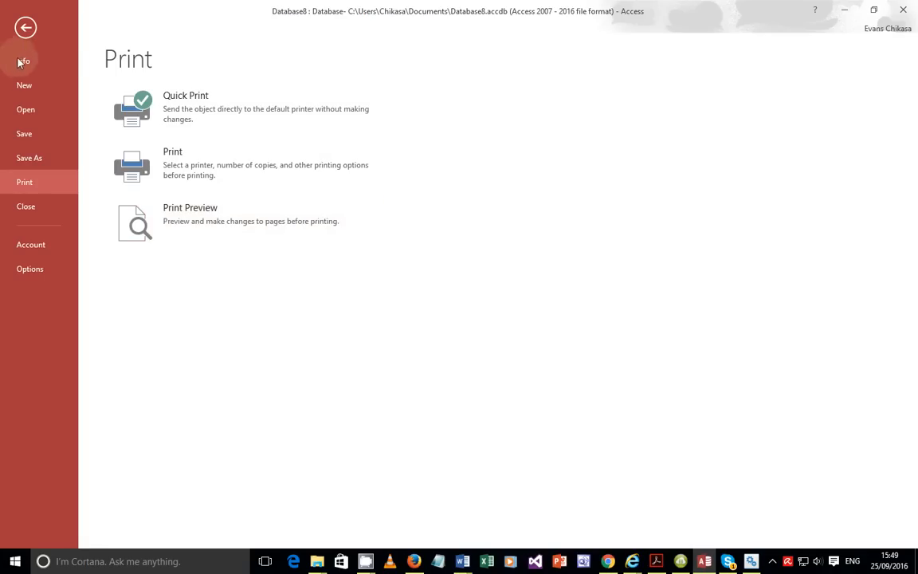
click(25, 29)
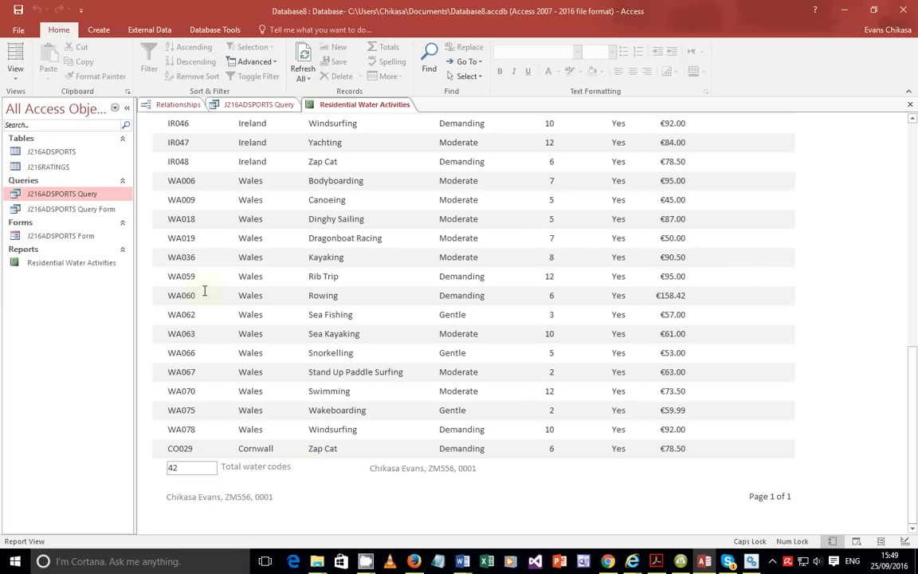
click(15, 70)
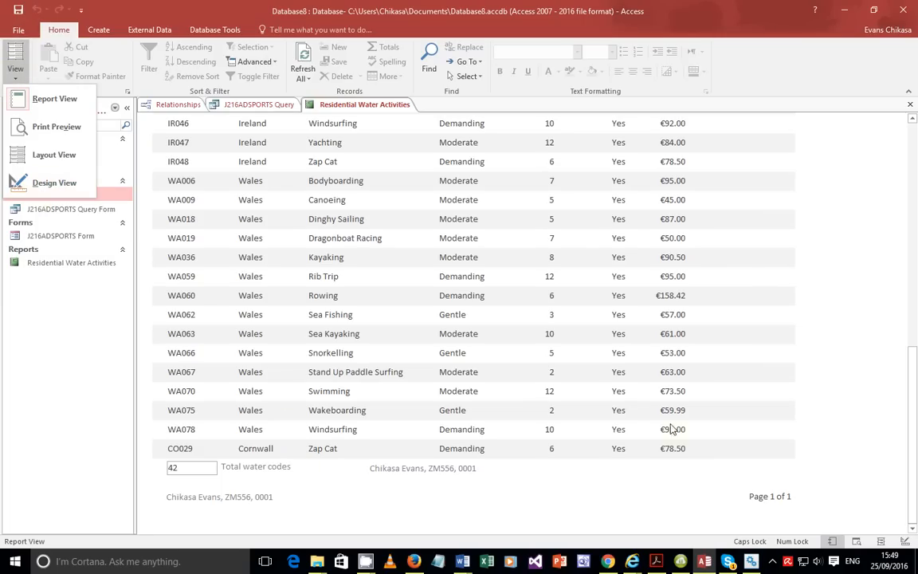
Read the Evidence 10 instruction in the exam paper, then switch the report to Design View.
click(657, 561)
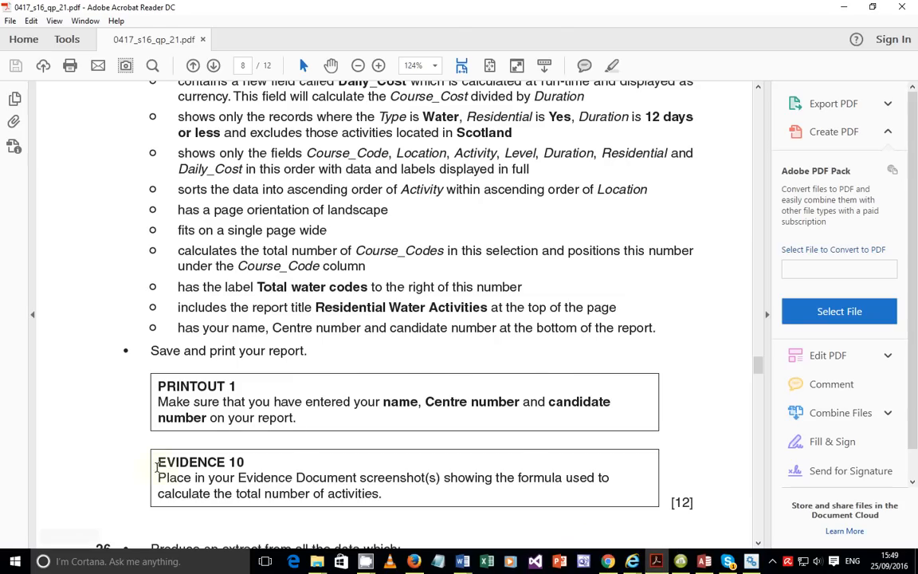
scroll(163, 462, down, 2)
drag(192, 419, 432, 447)
click(454, 441)
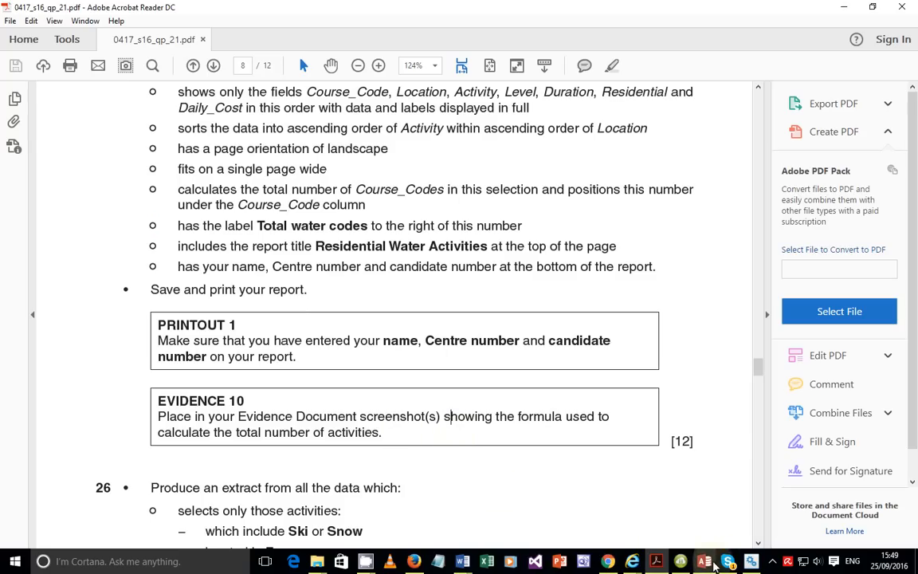
click(705, 562)
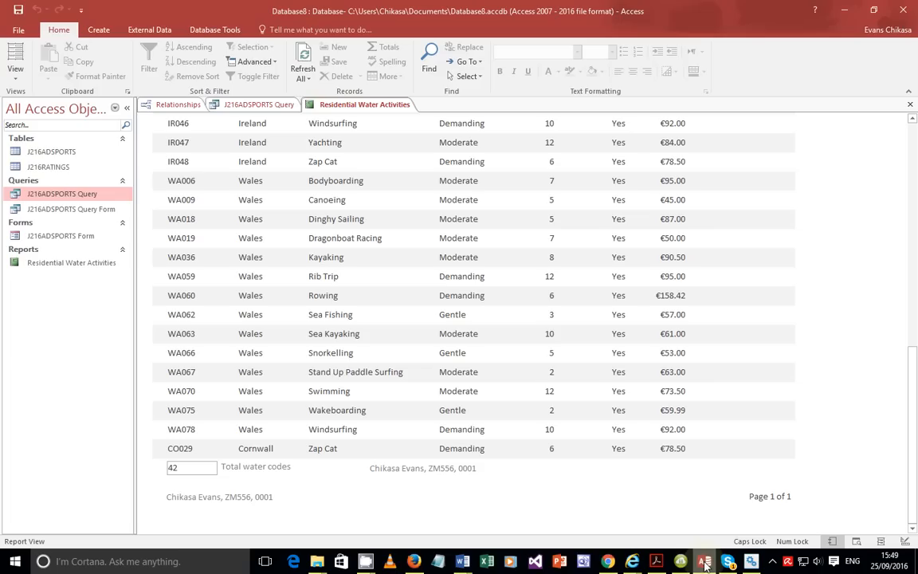
click(14, 83)
click(22, 179)
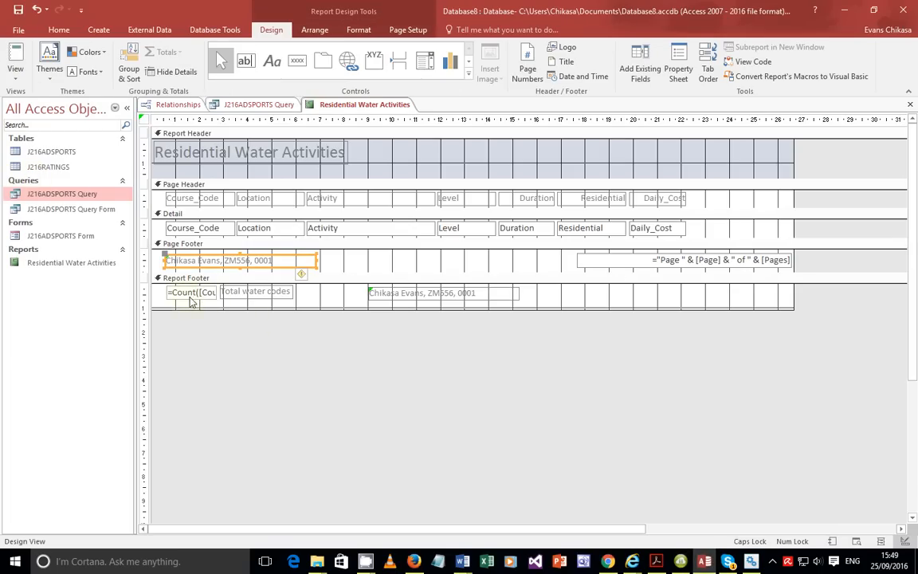
Widen the box so =Count([Course_Code]) shows fully, and move the Total water codes label to its right.
click(254, 293)
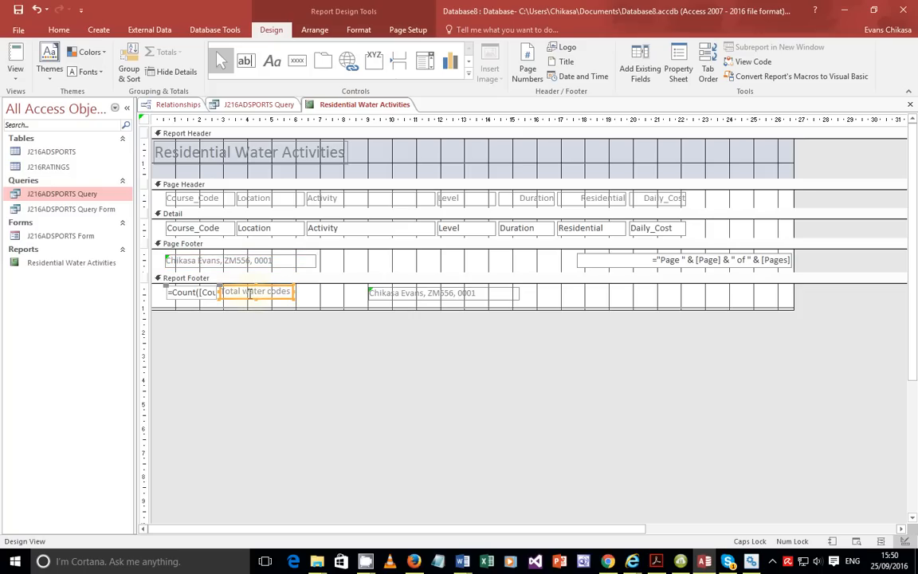
click(209, 293)
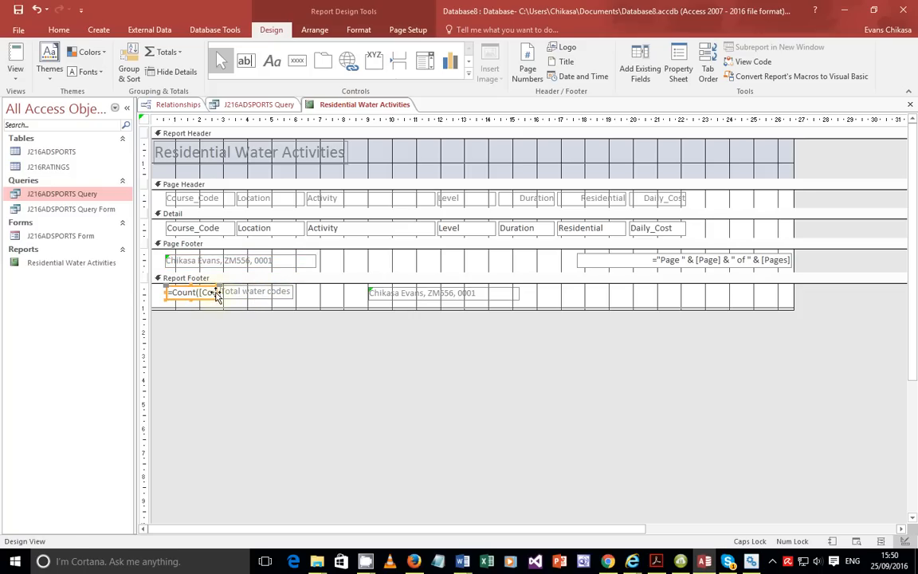
drag(215, 294, 264, 298)
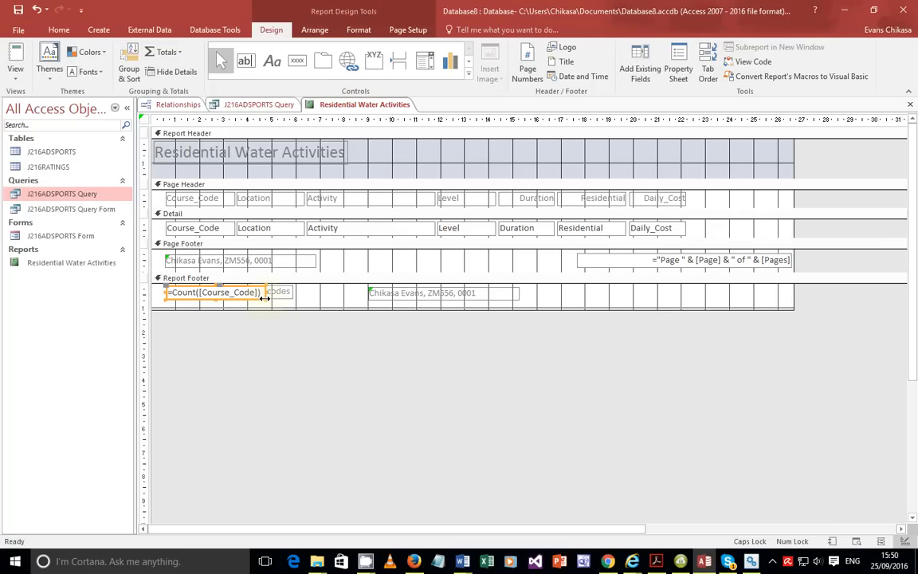
click(227, 292)
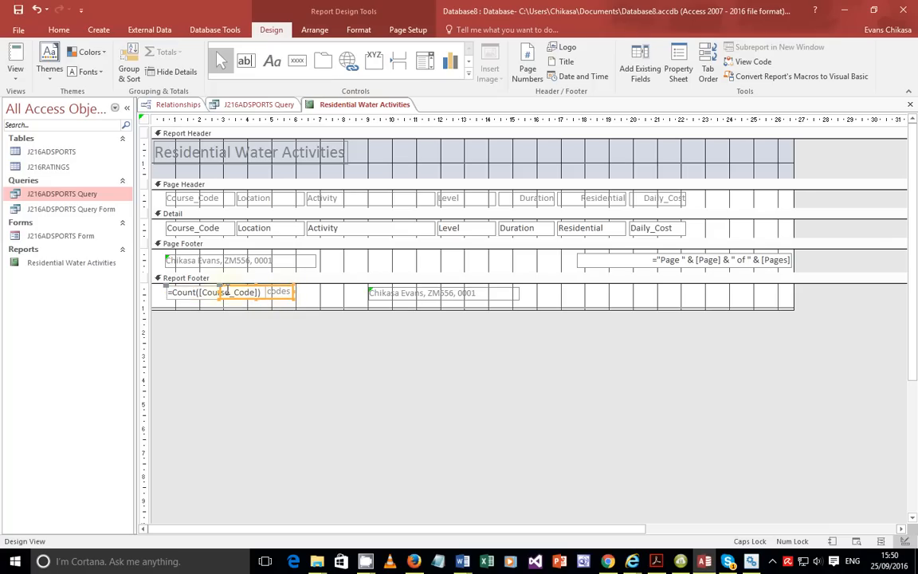
drag(227, 291, 273, 288)
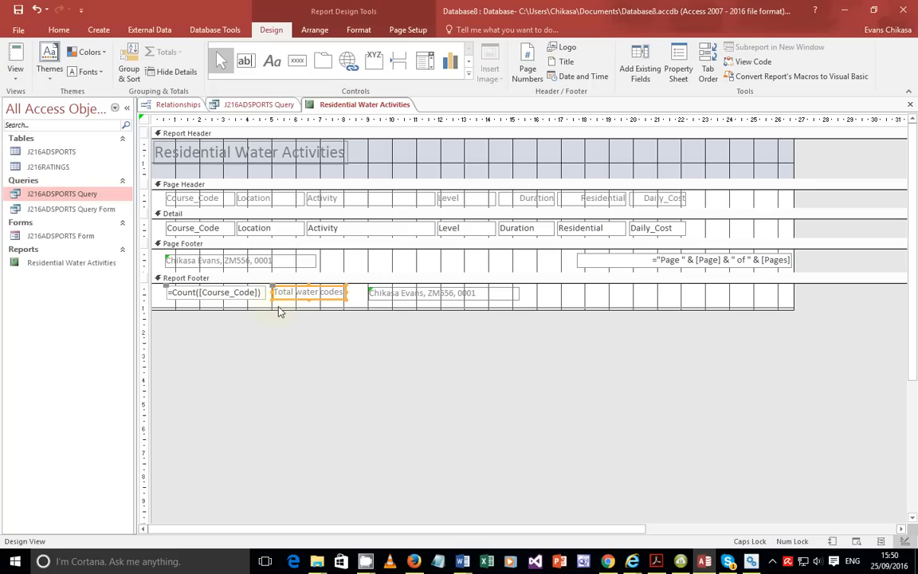
click(279, 310)
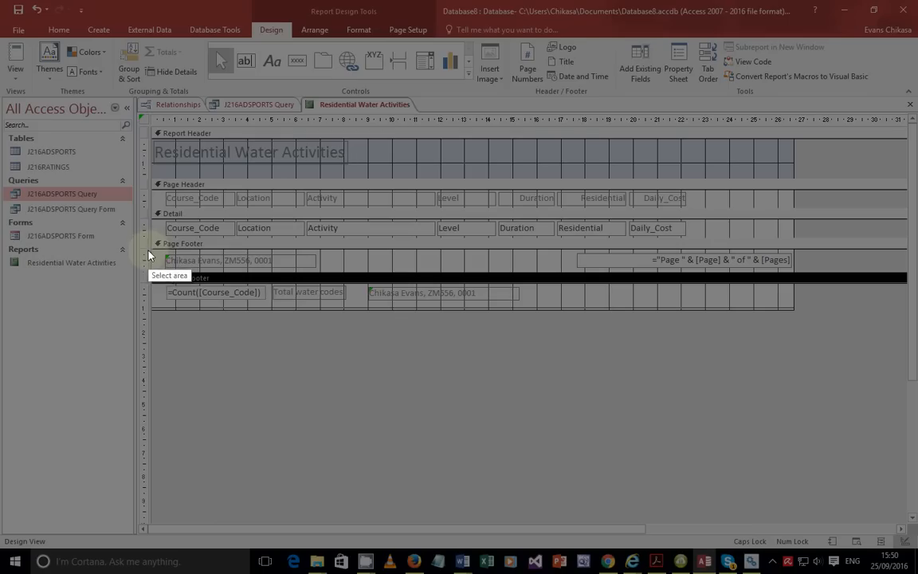
Capture the Report Footer area with Lightshot and copy it to the clipboard.
mouse_move(156, 272)
mouse_down()
mouse_move(344, 322)
mouse_move(365, 317)
mouse_up()
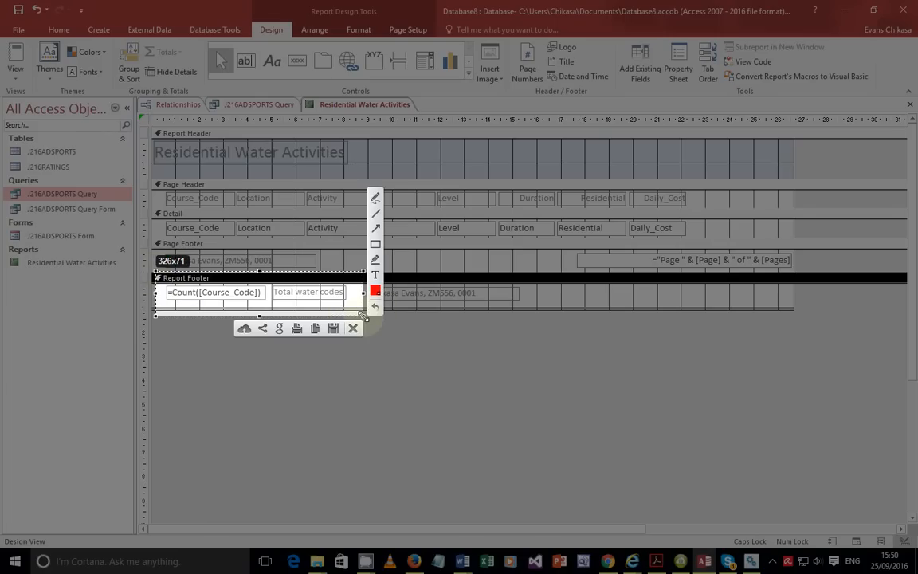
click(315, 328)
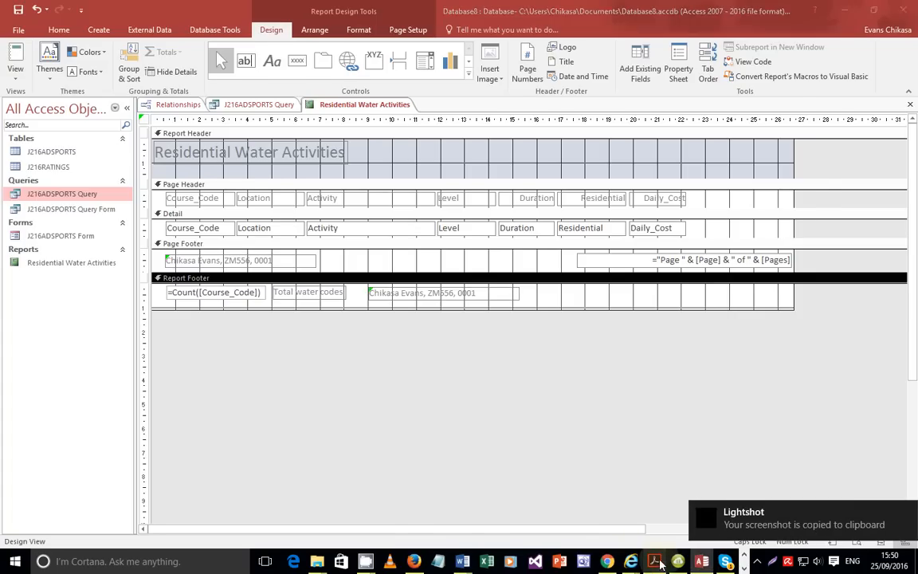
click(652, 561)
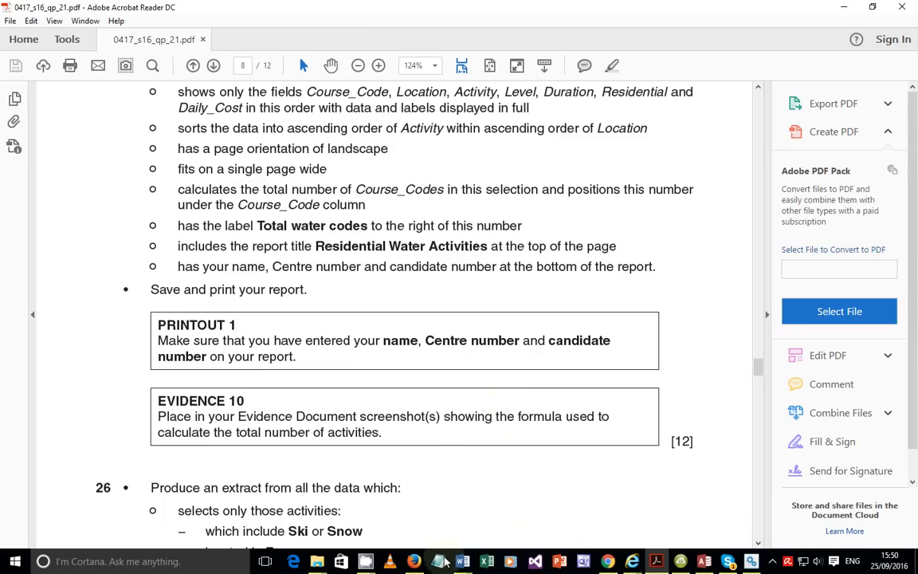
Paste the footer screenshot into J216EVIDENCE0001 below the Step 25 line.
mouse_move(461, 561)
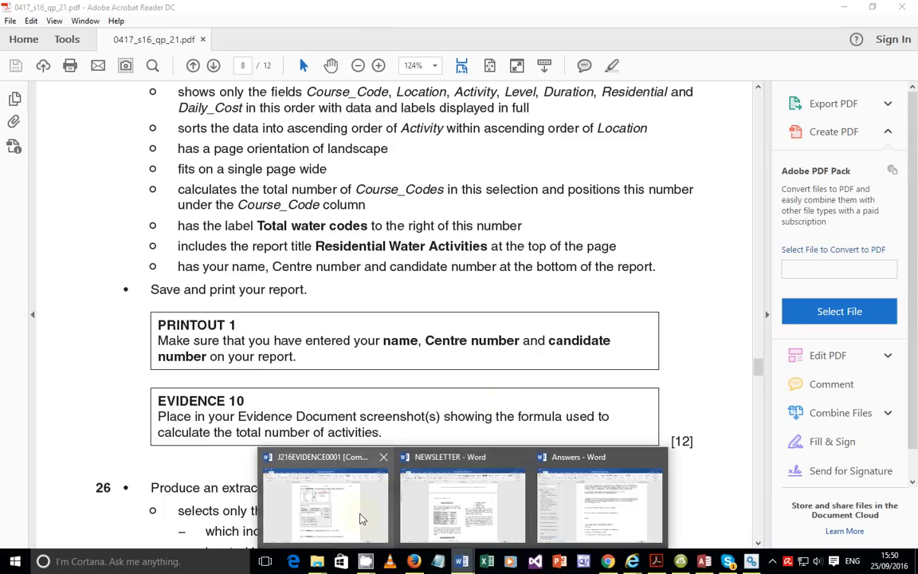
click(360, 518)
scroll(408, 437, down, 2)
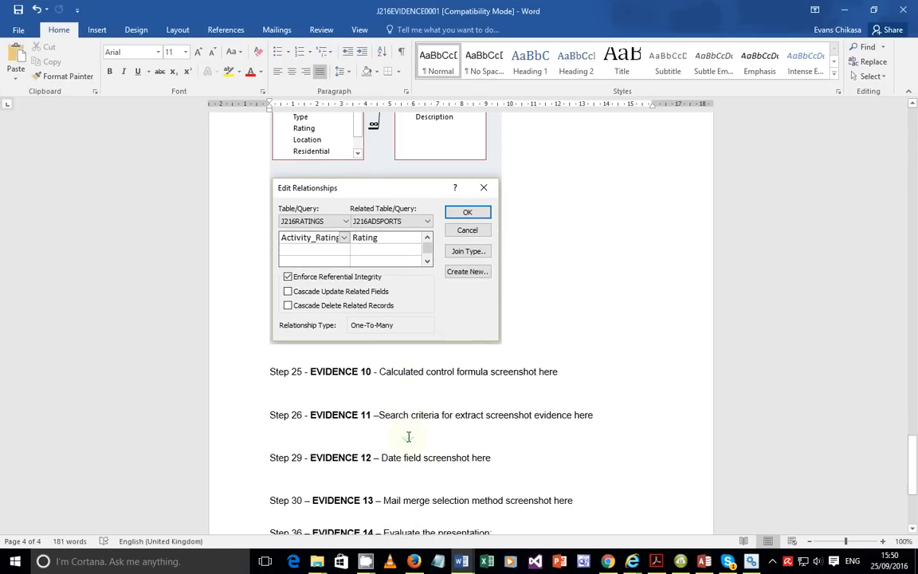
click(371, 382)
key(ctrl+v)
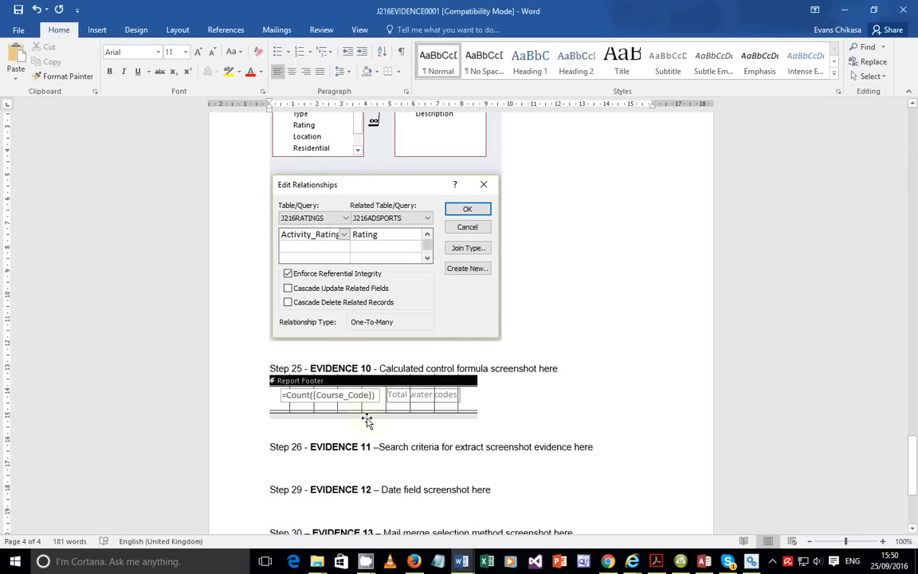
Crop the label off the image's right side, leaving just the =Count([Course_Code]) formula.
click(450, 396)
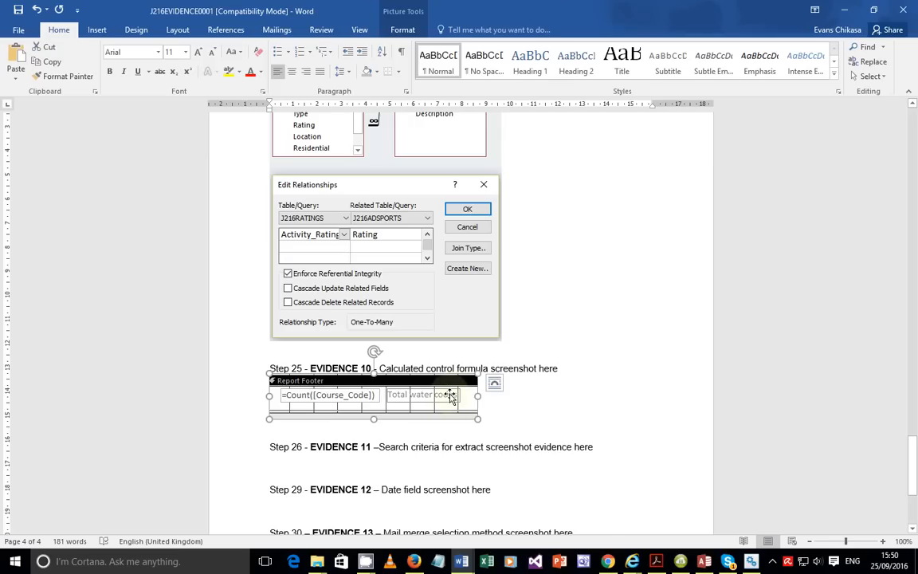
click(415, 28)
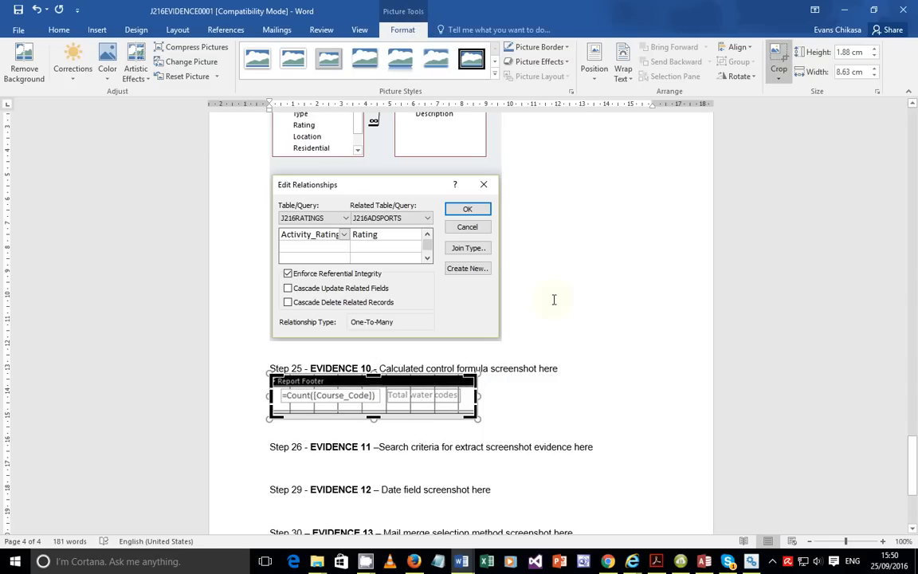
drag(476, 396, 383, 394)
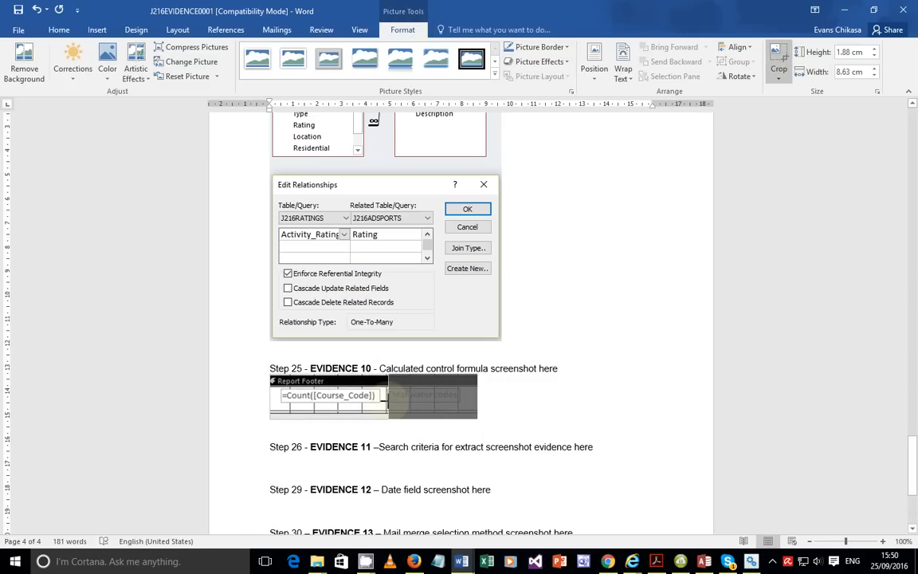
click(533, 423)
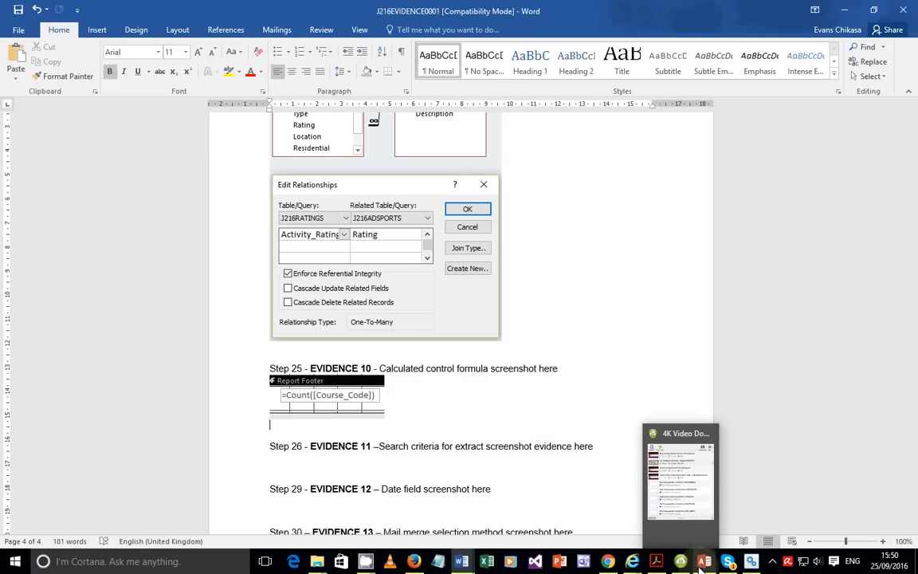
click(655, 561)
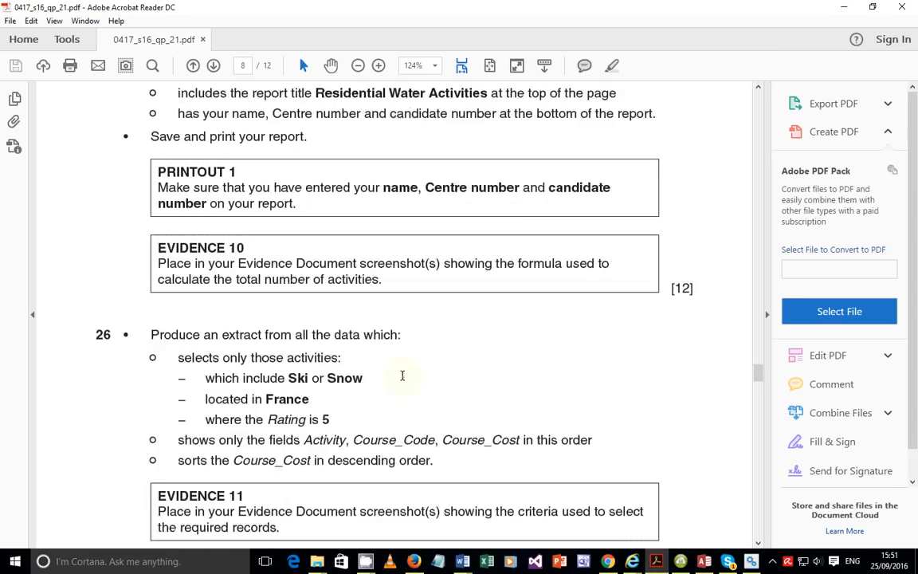
Read question 26's criteria: Ski or Snow, France, rating 5, and the required field names.
scroll(402, 376, down, 1)
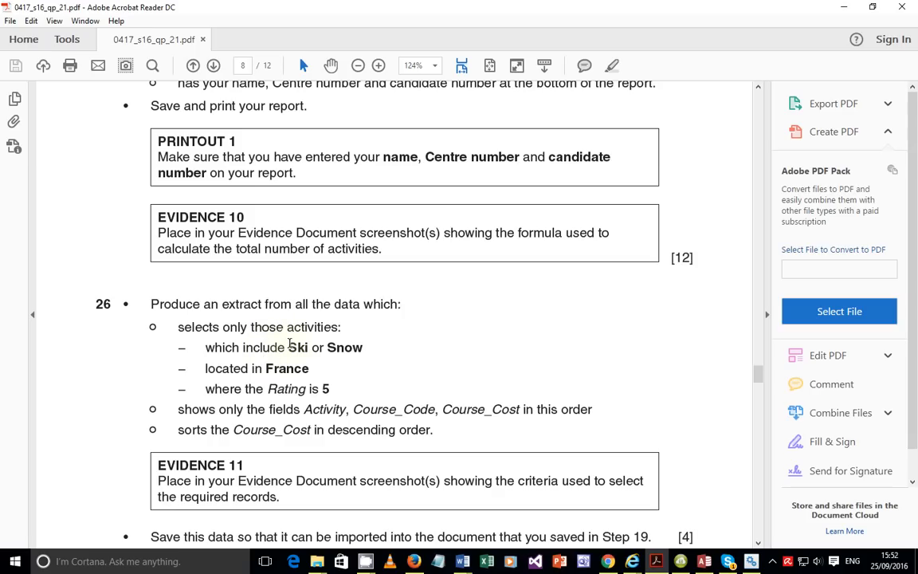
drag(289, 348, 370, 354)
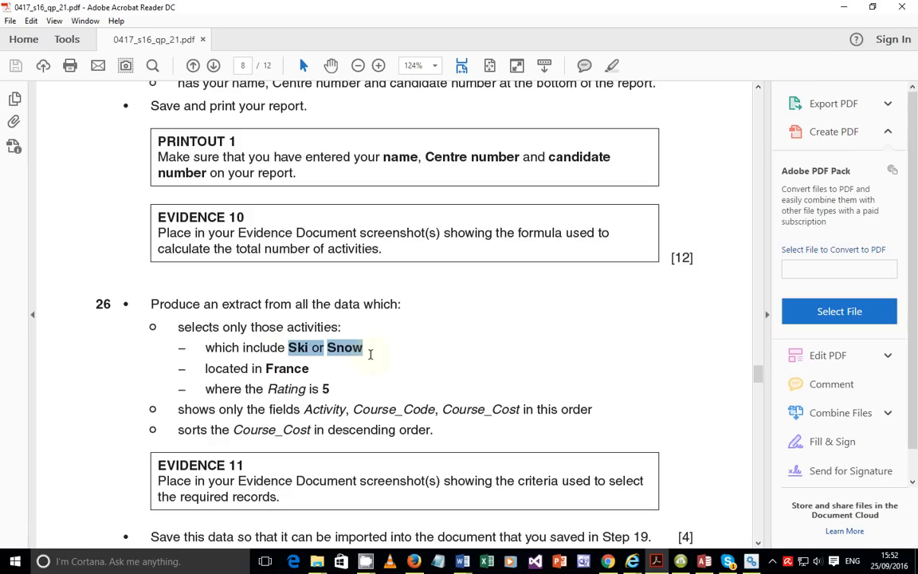
drag(272, 368, 306, 390)
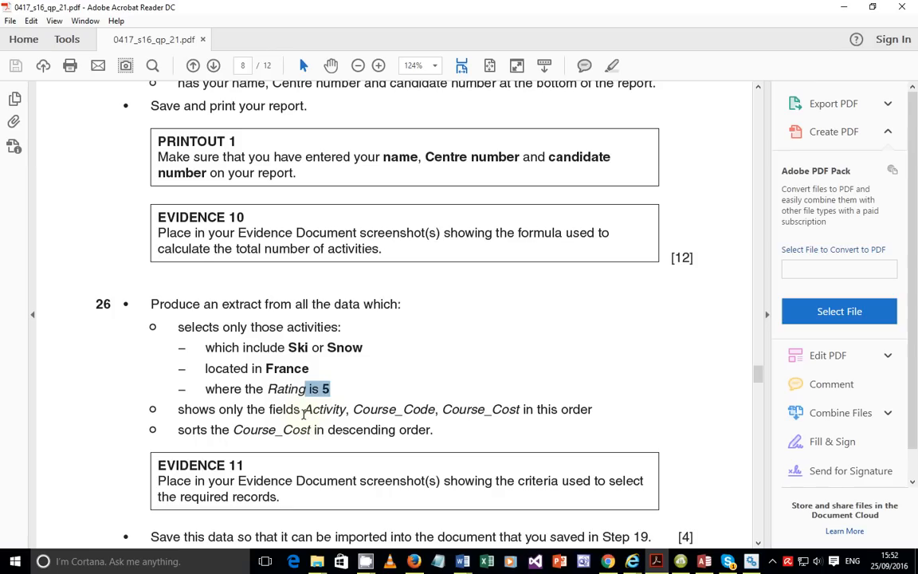
drag(304, 412, 396, 410)
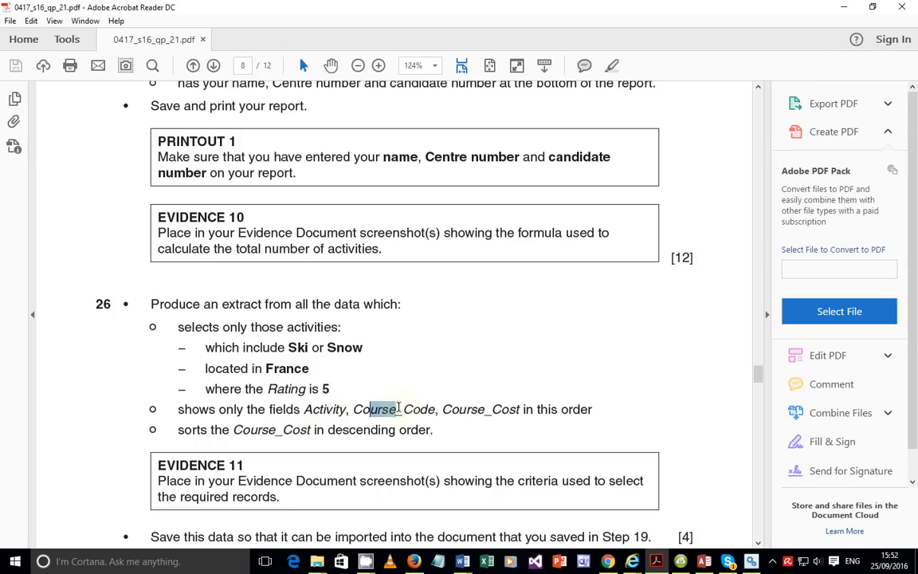
drag(478, 416, 508, 418)
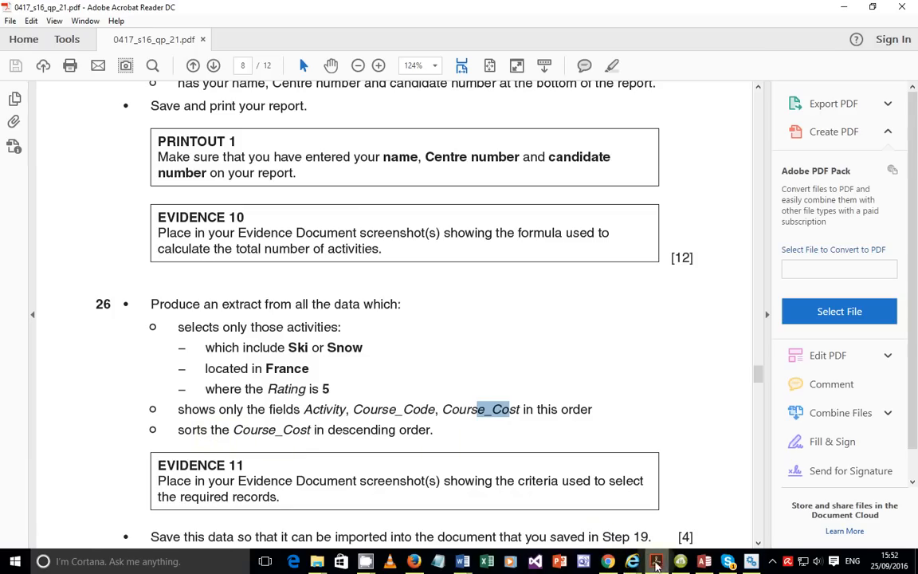
click(704, 560)
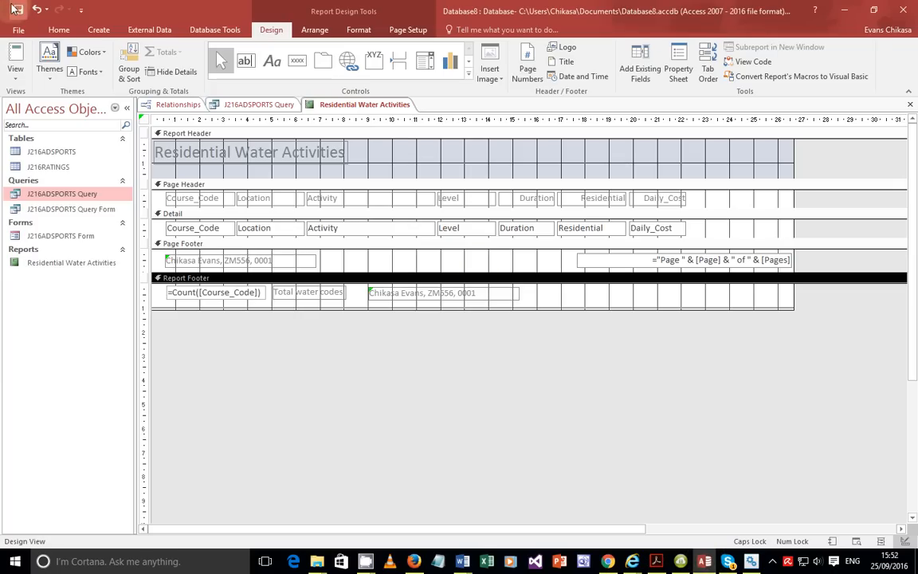
Start the Simple Query Wizard with J216ADSPORTS as the source table.
click(98, 29)
click(164, 70)
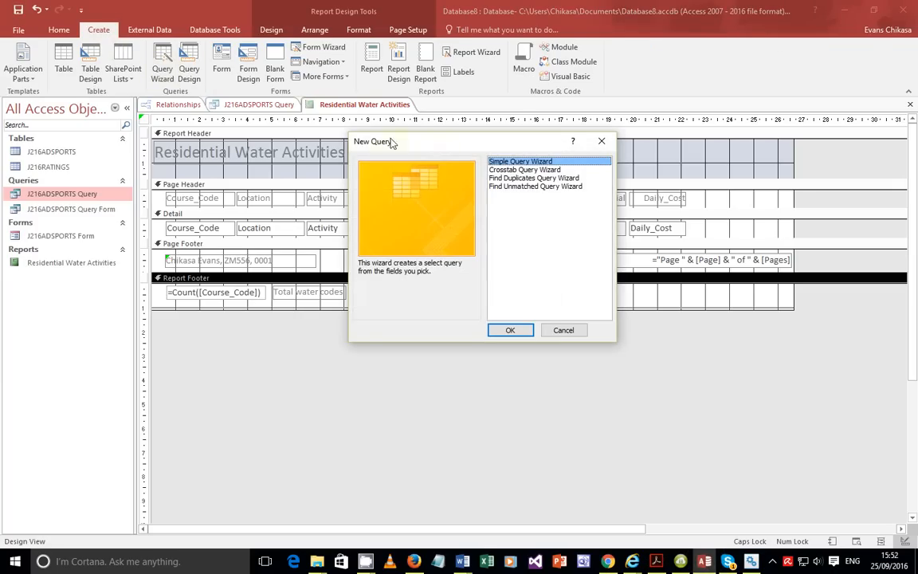
click(504, 333)
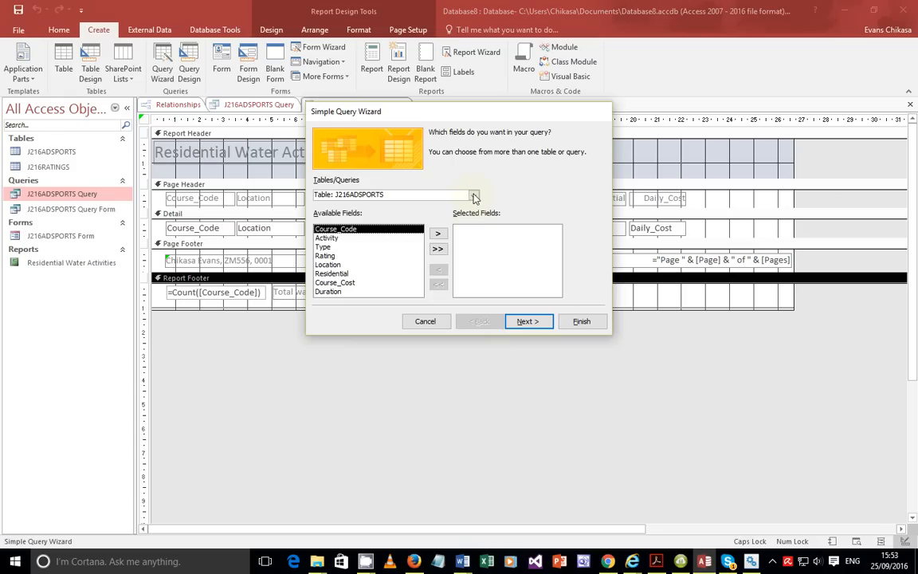
click(472, 197)
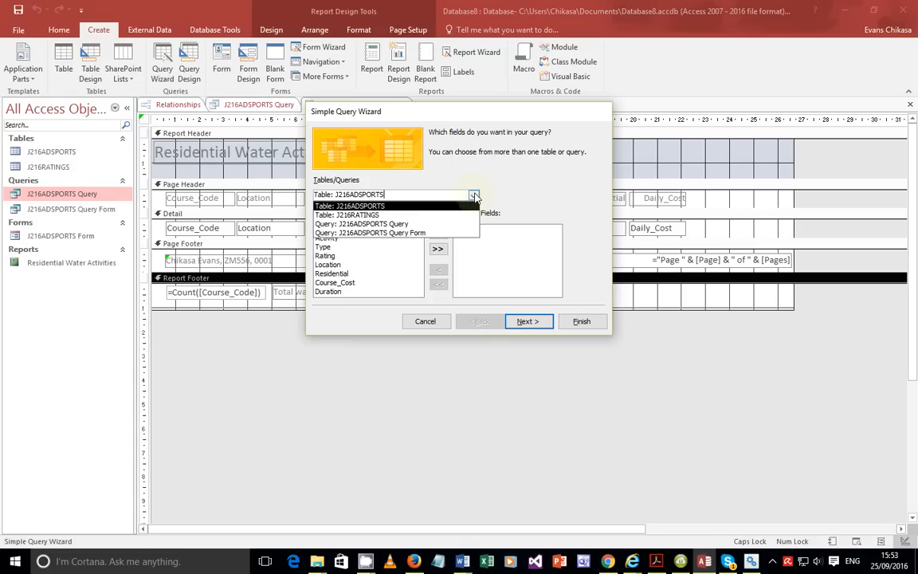
click(400, 207)
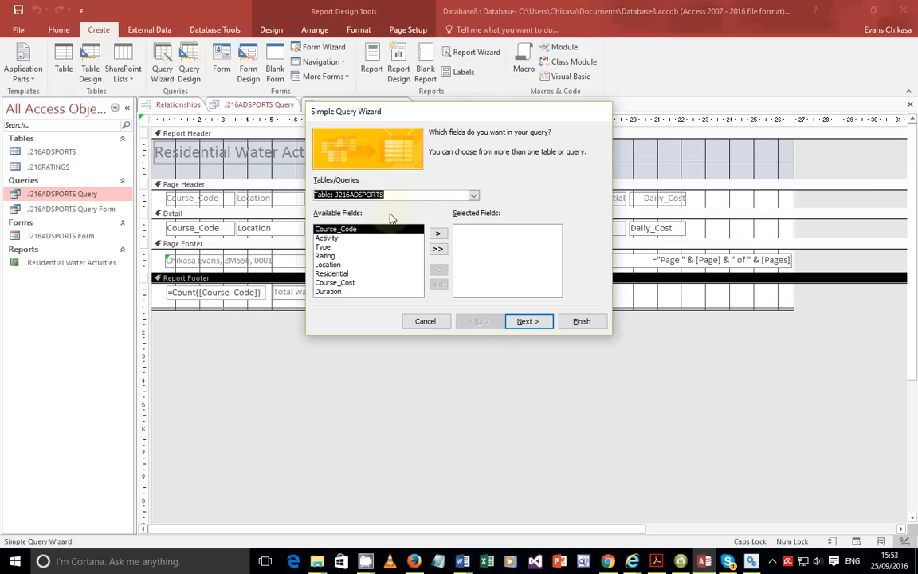
Add Activity, Course_Code, Course_Cost, Location and Rating to the query's selected fields.
double_click(333, 241)
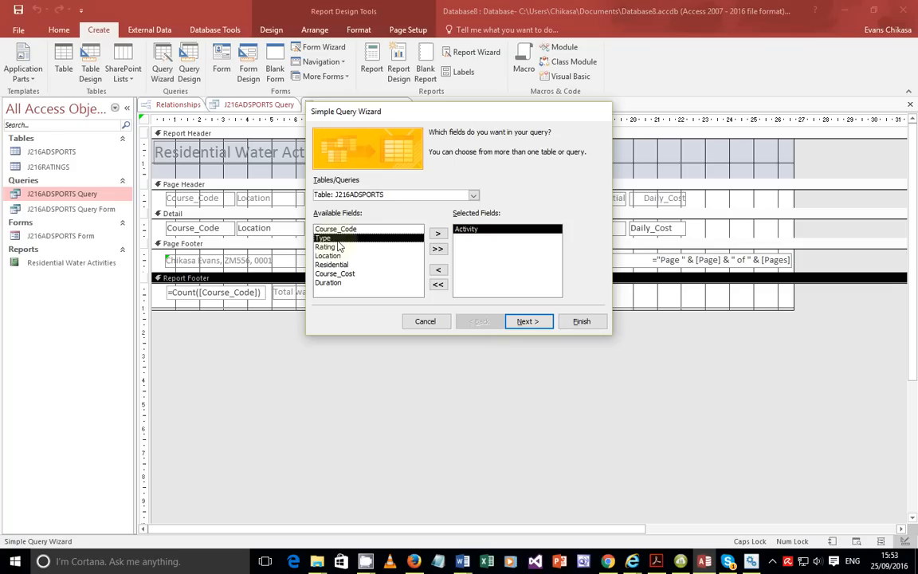
double_click(335, 228)
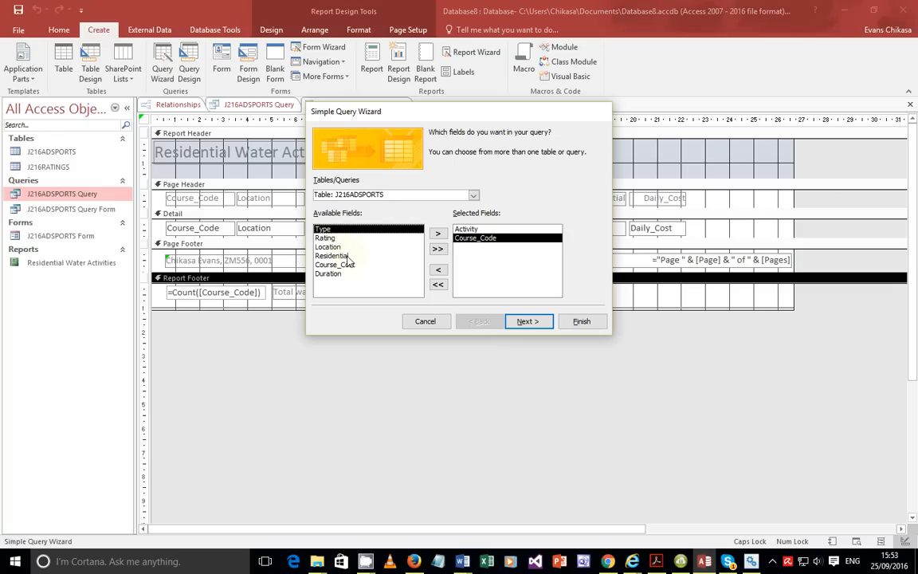
double_click(335, 264)
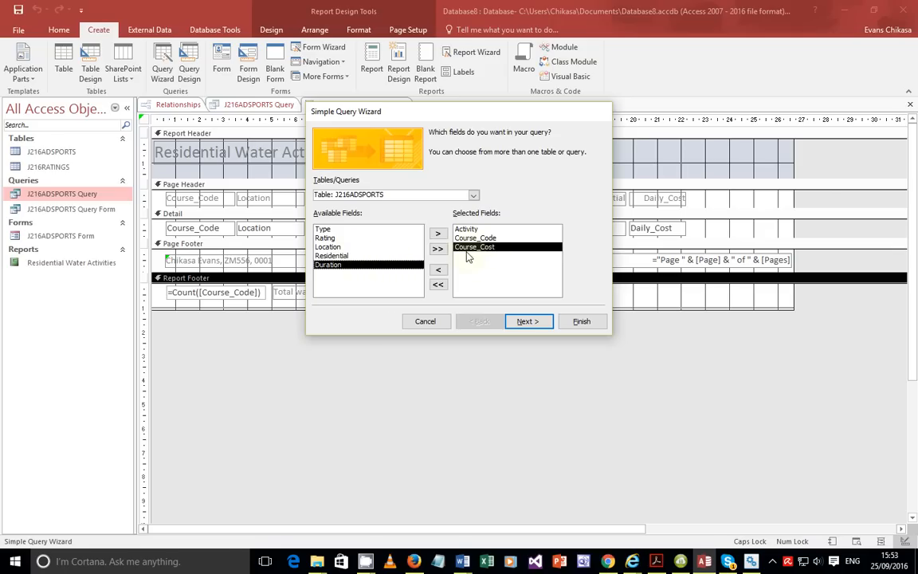
click(329, 250)
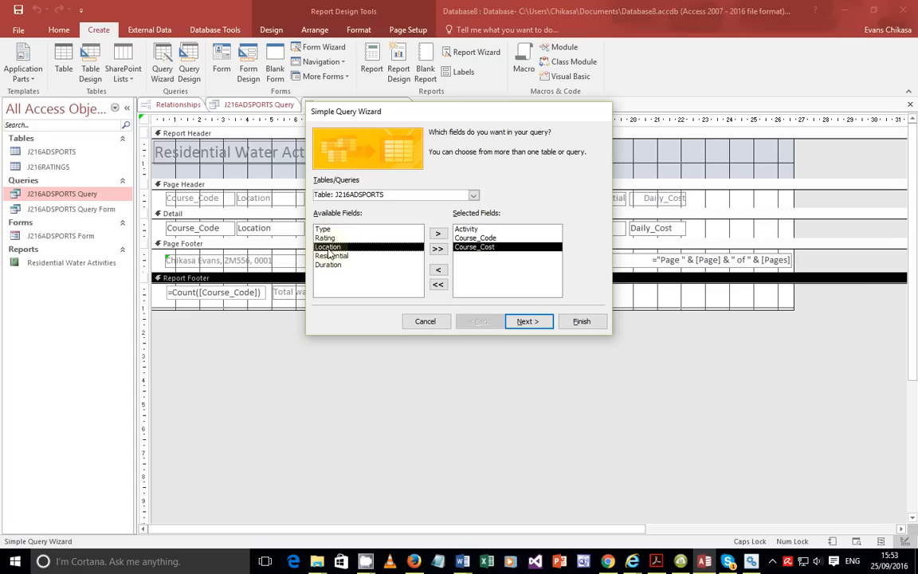
double_click(329, 251)
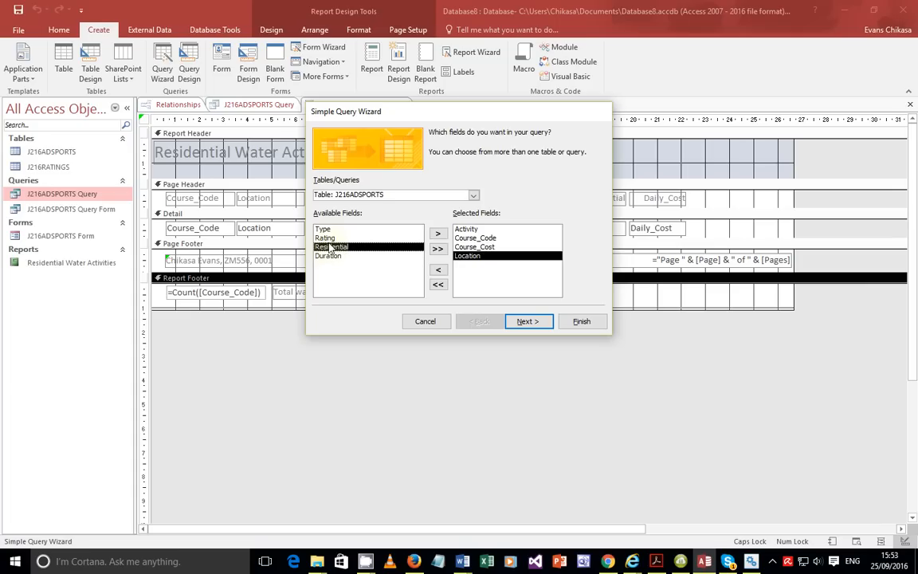
double_click(330, 239)
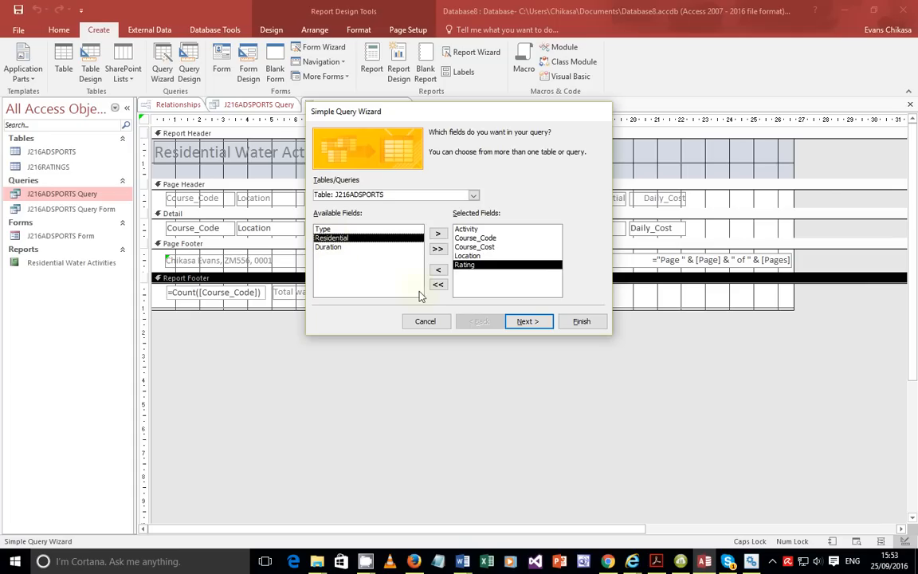
click(656, 561)
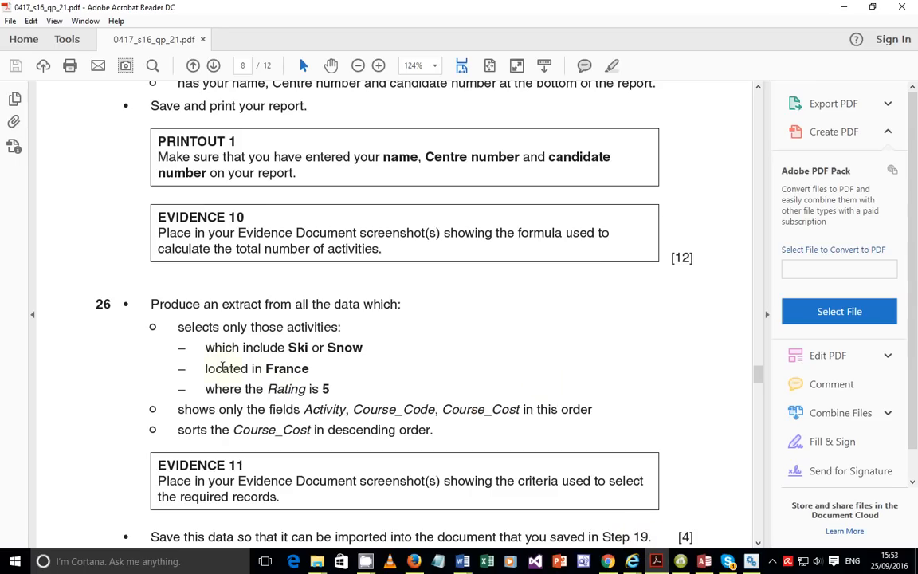
Reread question 26, marking 'located' and 'Rating', then return to the Access query wizard.
double_click(225, 369)
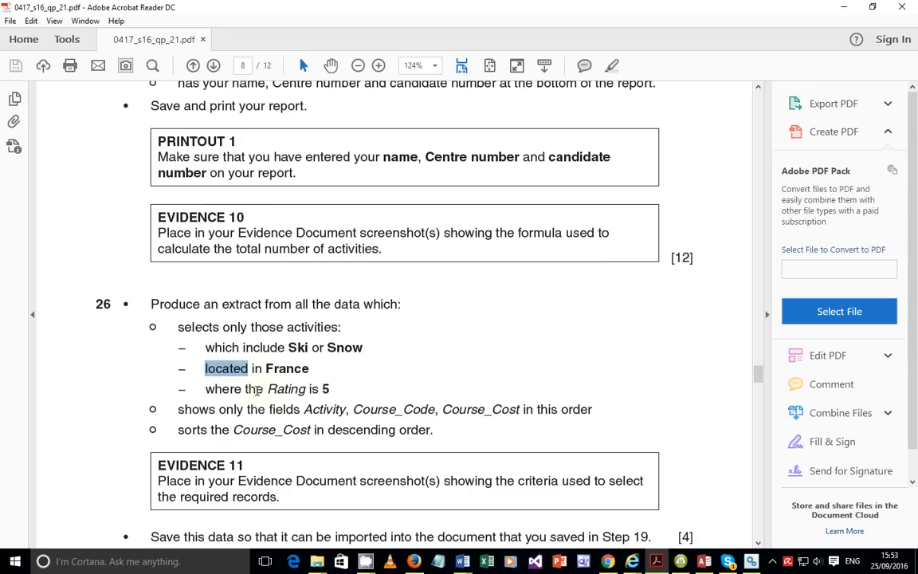
double_click(289, 389)
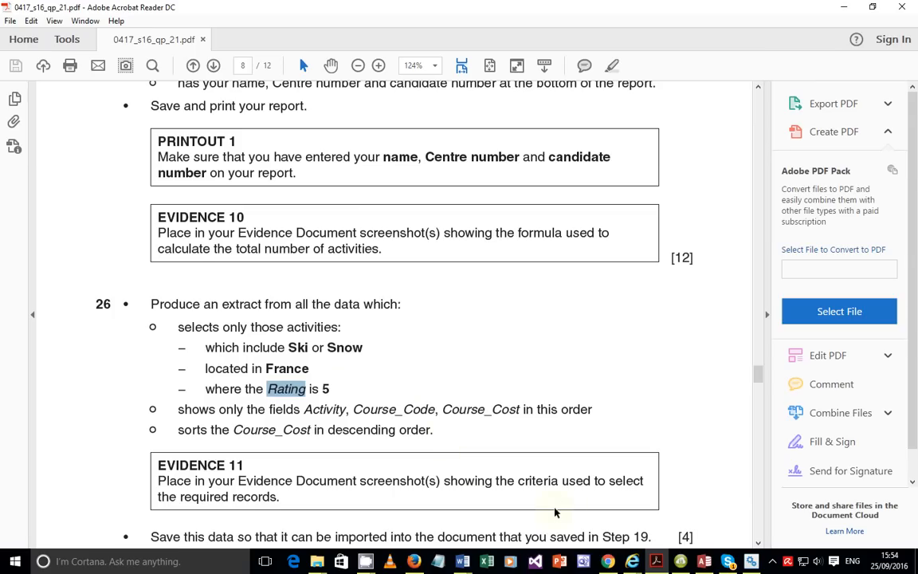
click(706, 563)
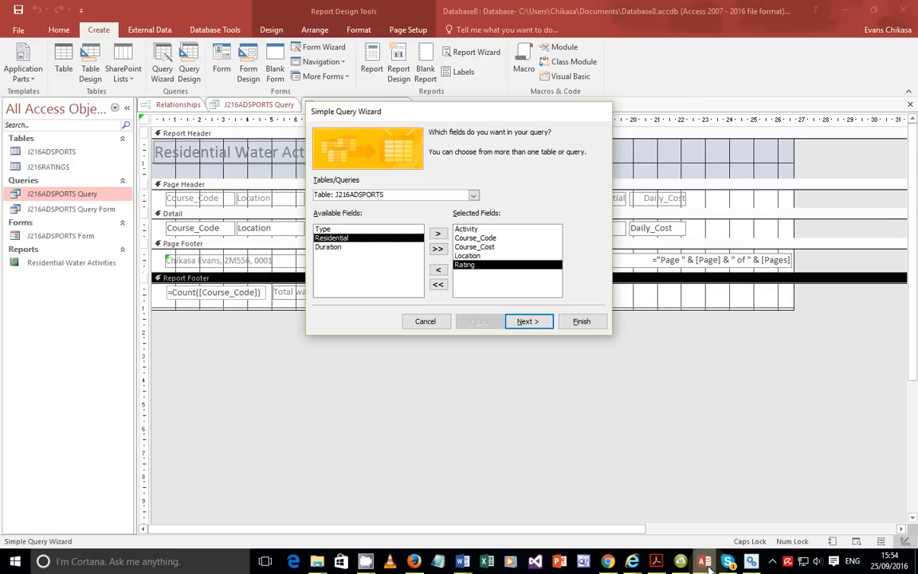
Finish the wizard as J216ADSPORTS Query1 in design view and run it, listing all 301 records.
click(531, 320)
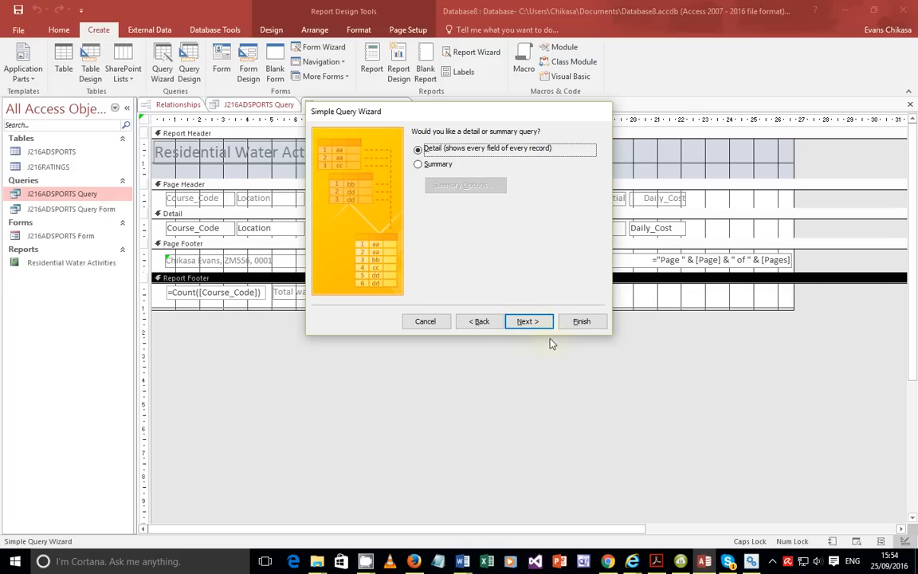
click(532, 323)
click(461, 252)
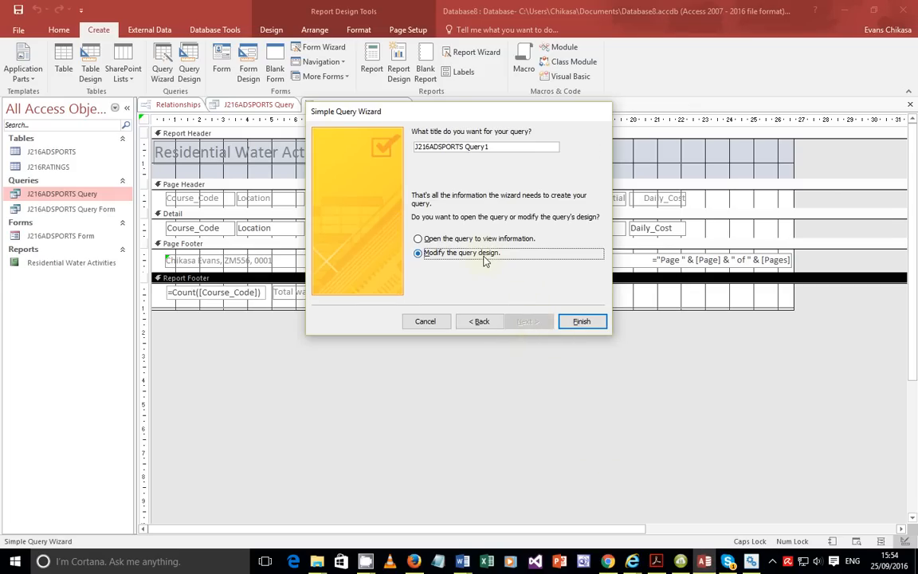
click(580, 322)
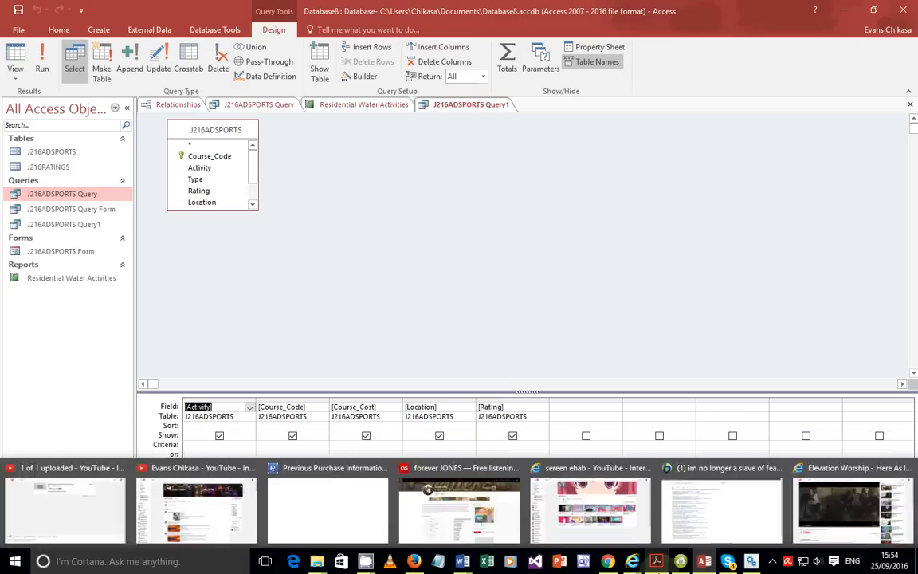
click(655, 561)
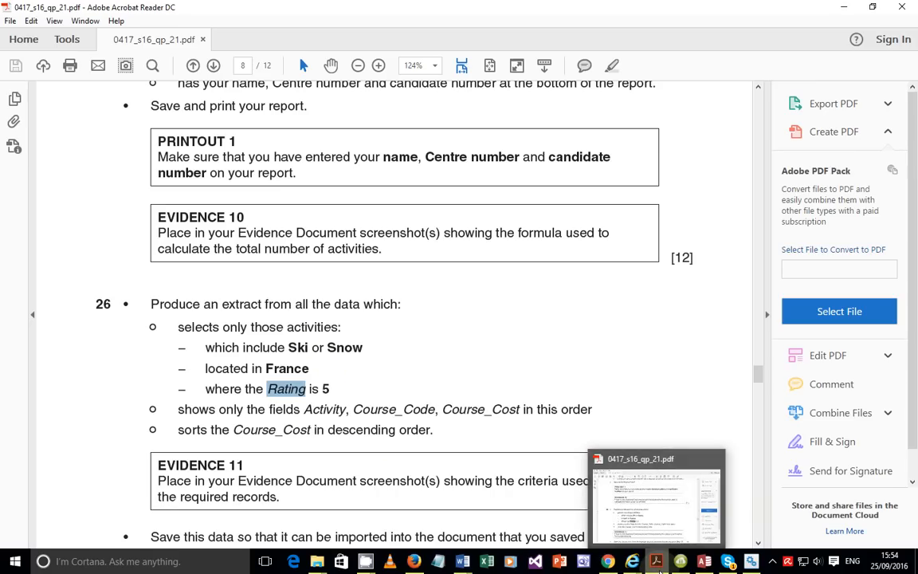
click(658, 568)
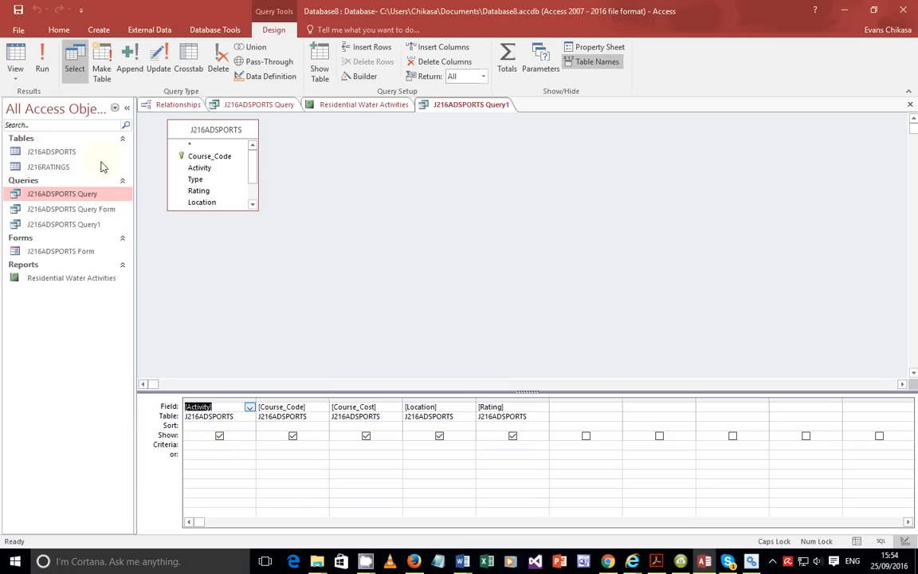
click(45, 54)
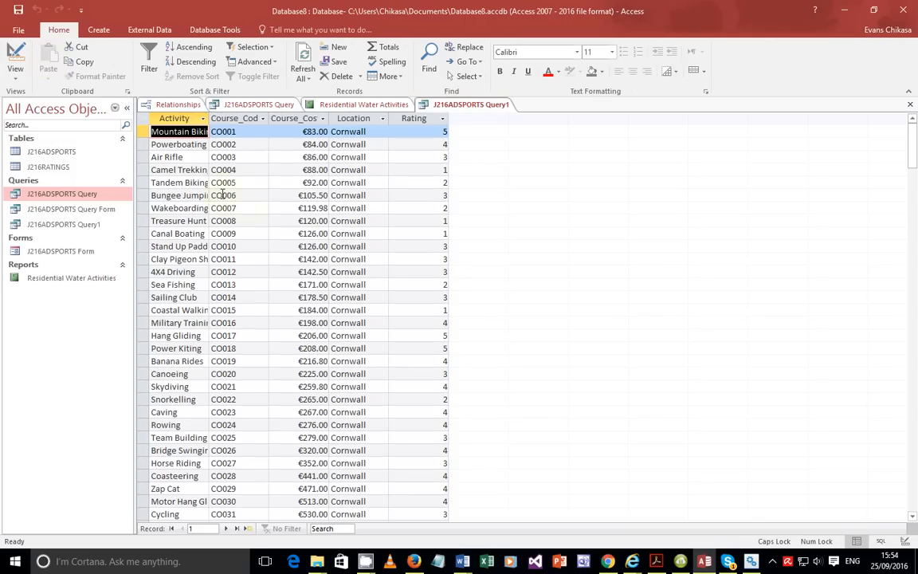
Auto-fit all datasheet columns and scroll the 301 records down to the France Ski jumping entry.
click(143, 118)
double_click(209, 118)
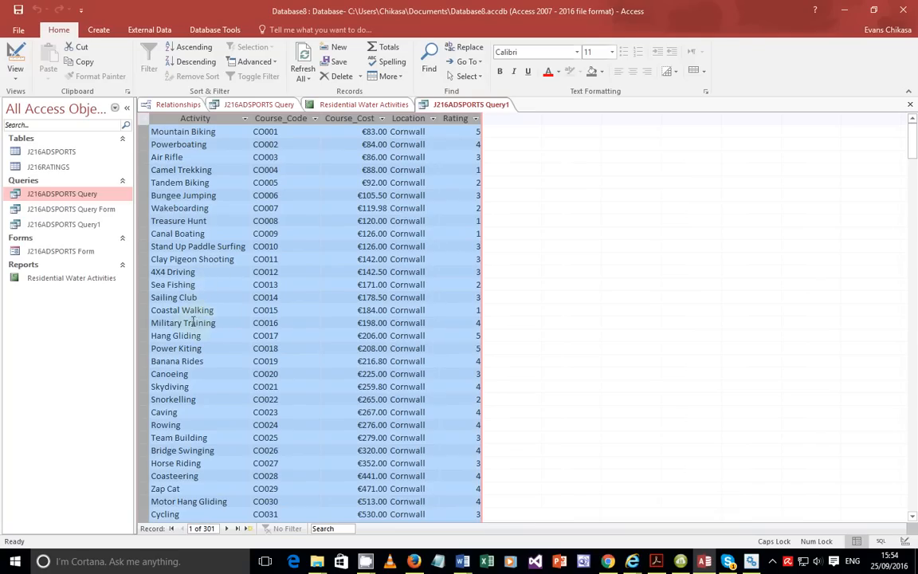
scroll(192, 314, down, 5)
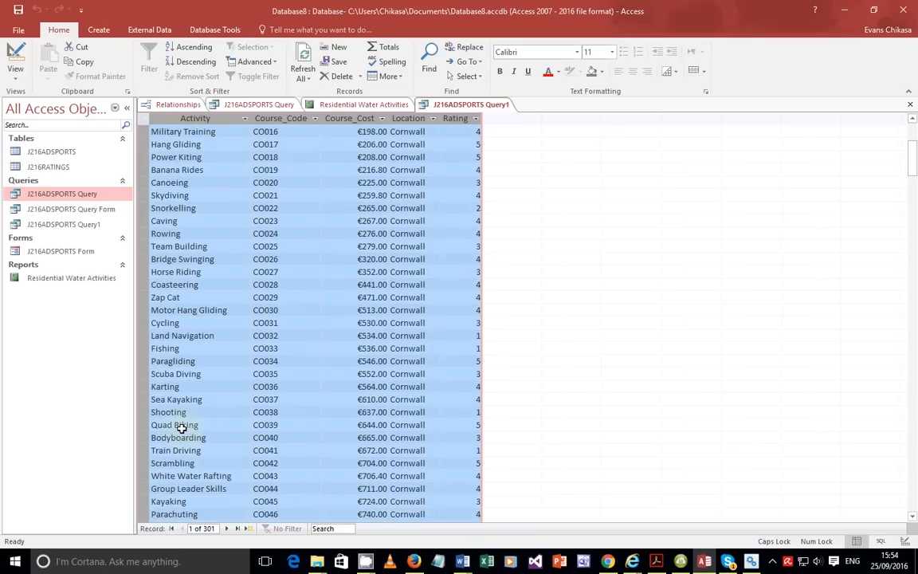
scroll(182, 428, down, 4)
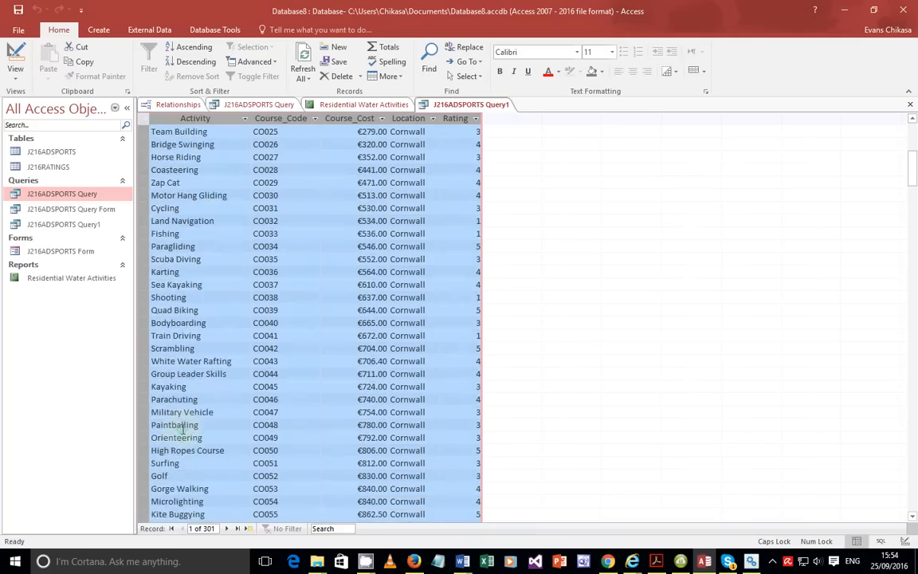
scroll(183, 429, down, 1)
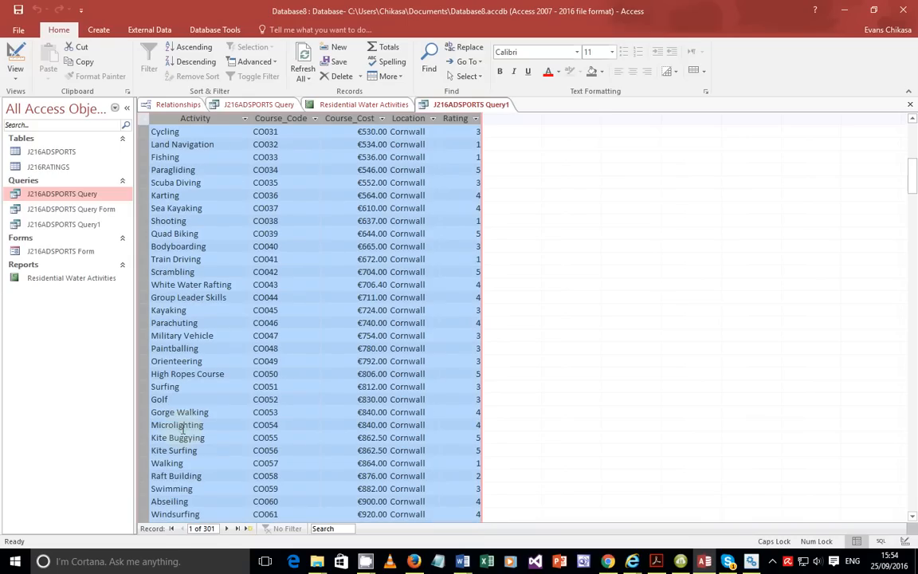
scroll(182, 429, down, 9)
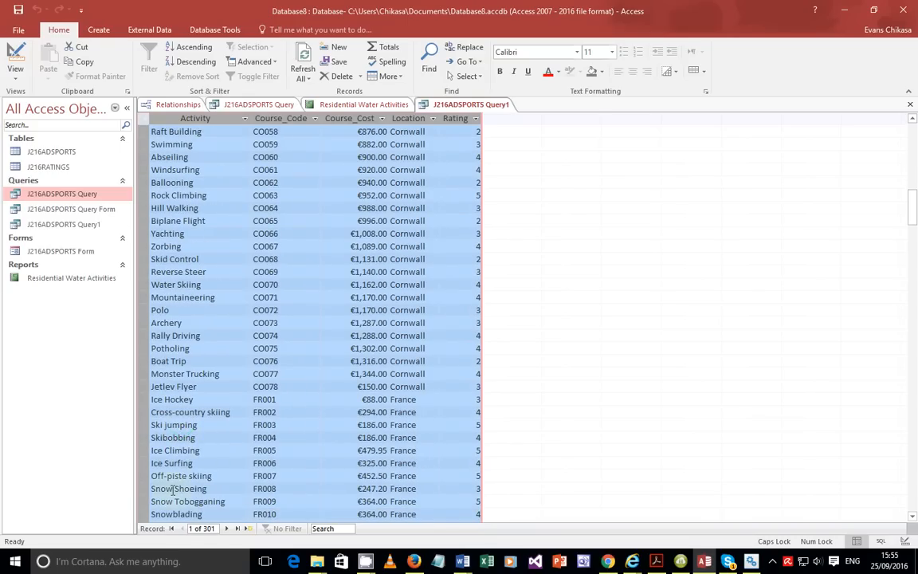
scroll(181, 496, down, 2)
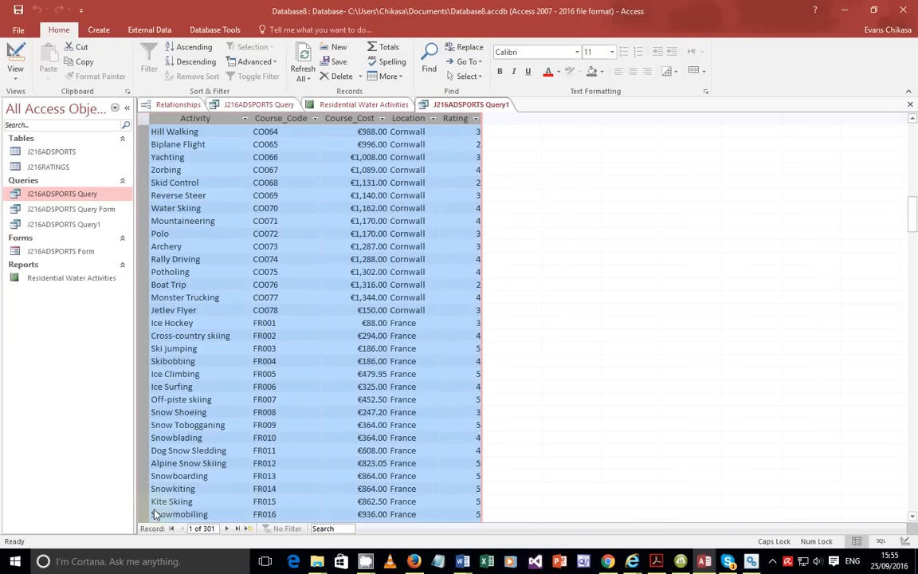
click(198, 348)
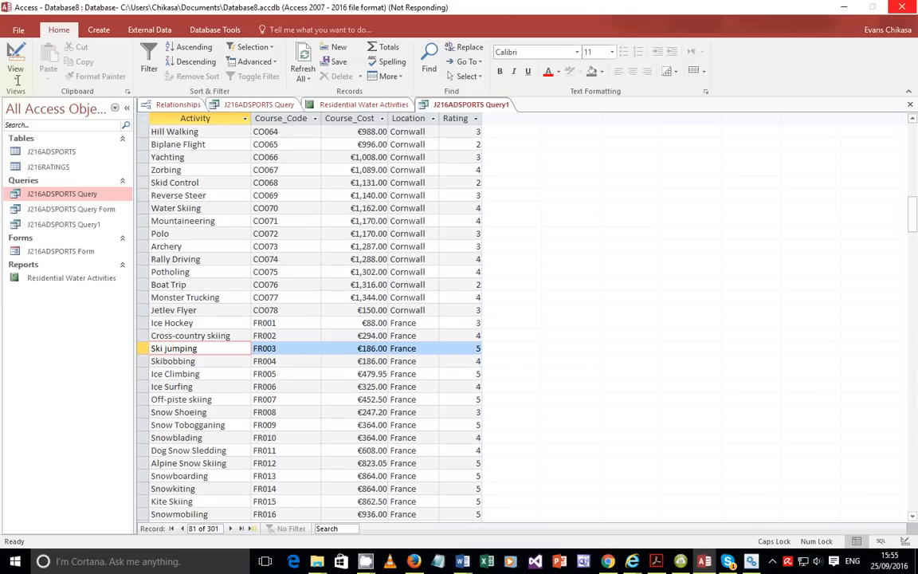
click(17, 79)
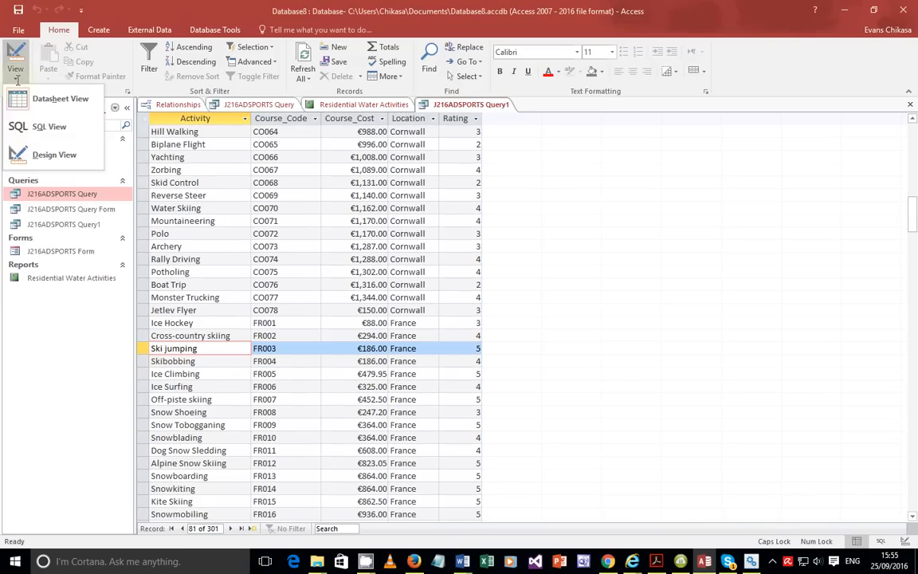
In design view, set the Activity criterion to *Ski* or *Snow*, then check the exam paper.
click(30, 151)
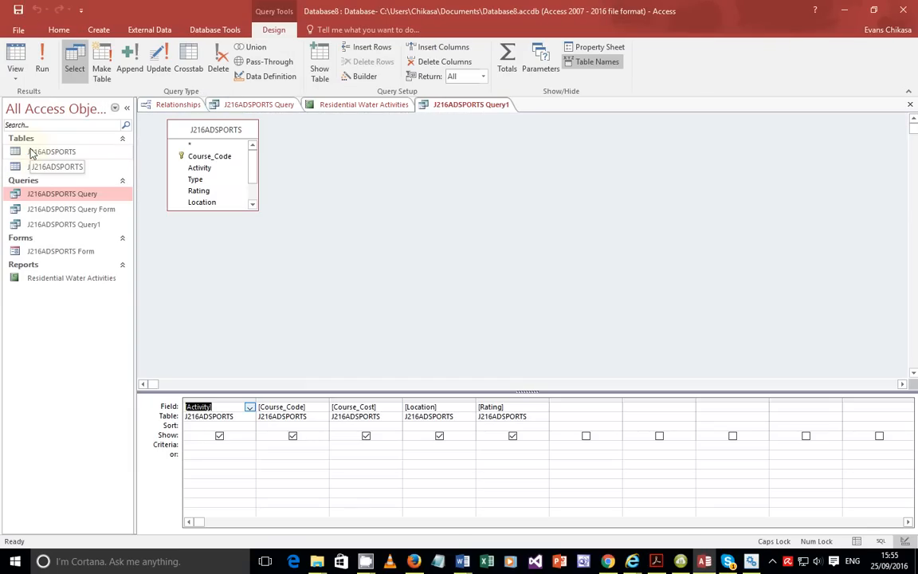
click(229, 444)
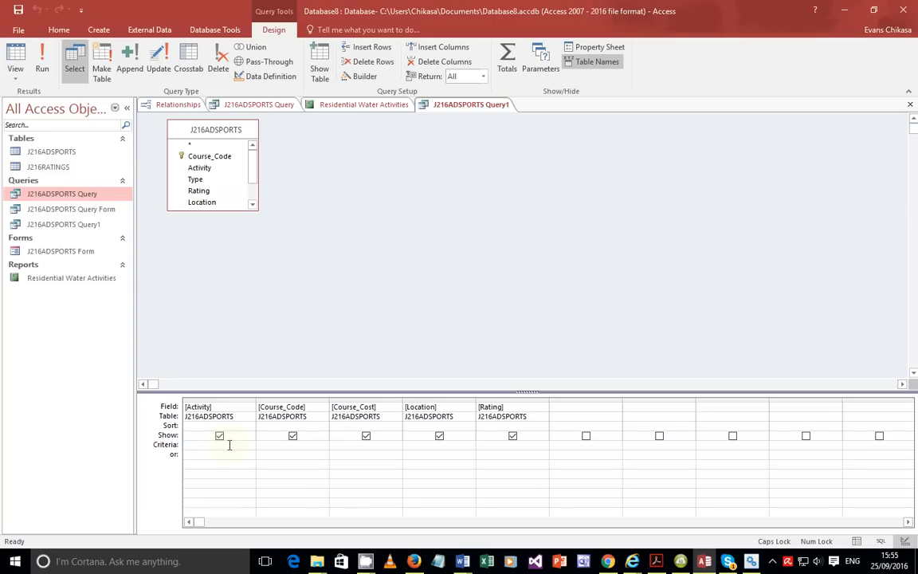
text(")
text(ski)
text(*)
key(BackSpace)
key(BackSpace)
key(BackSpace)
key(BackSpace)
text(Ski*)
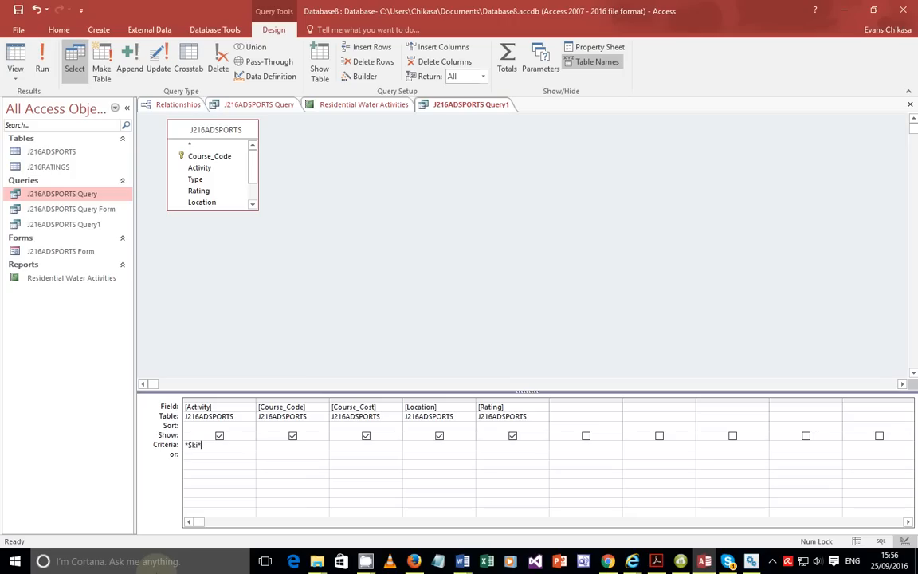
text(or *Snow*)
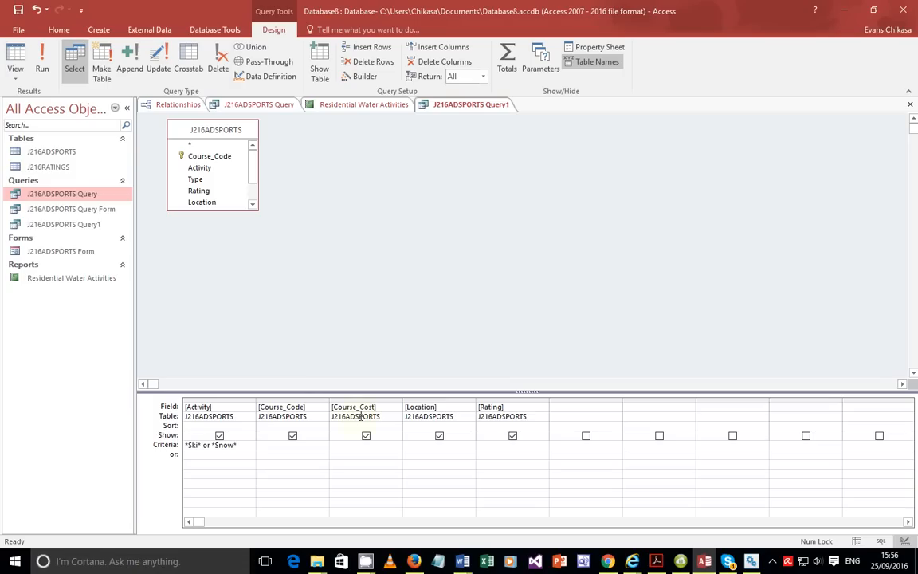
click(287, 459)
mouse_move(708, 564)
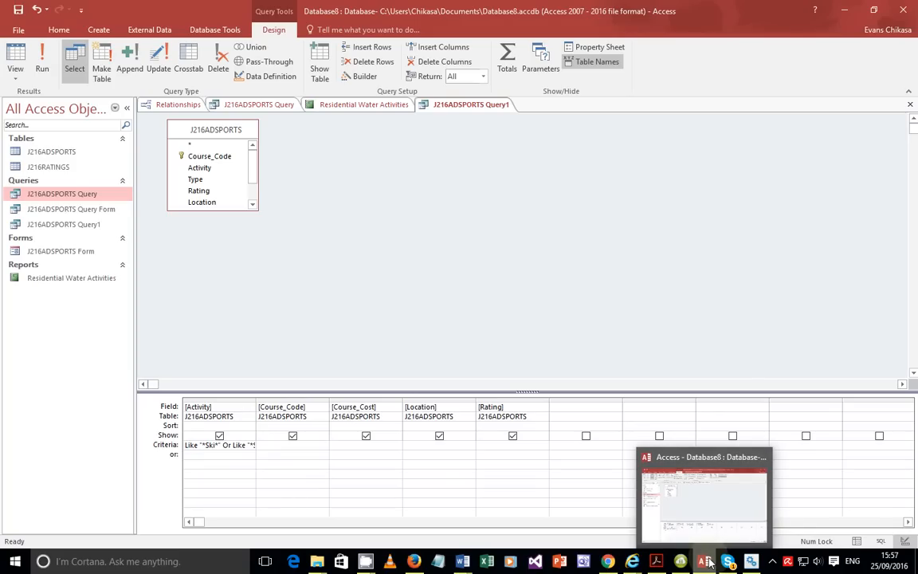
click(655, 561)
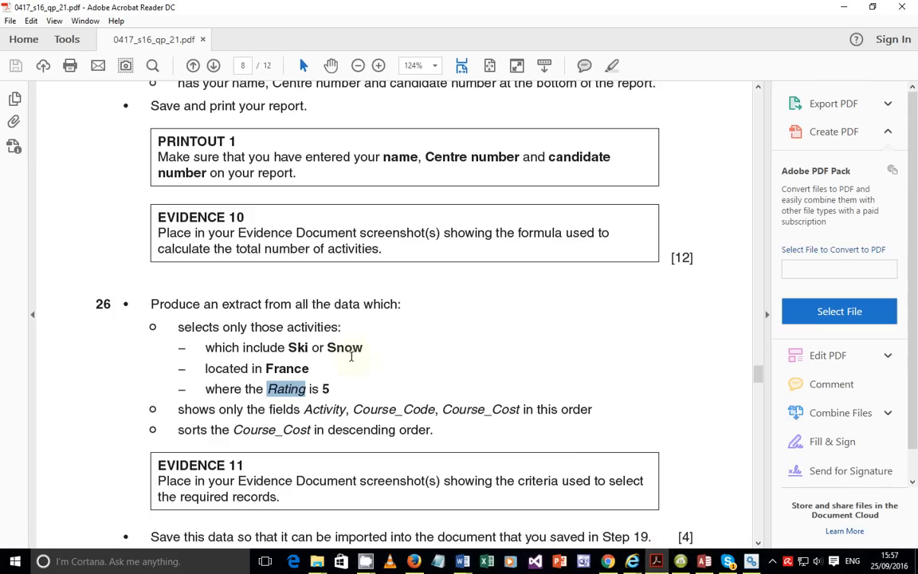
Recheck the Ski or Snow requirement lines in the exam paper before returning to the query.
drag(363, 347, 143, 341)
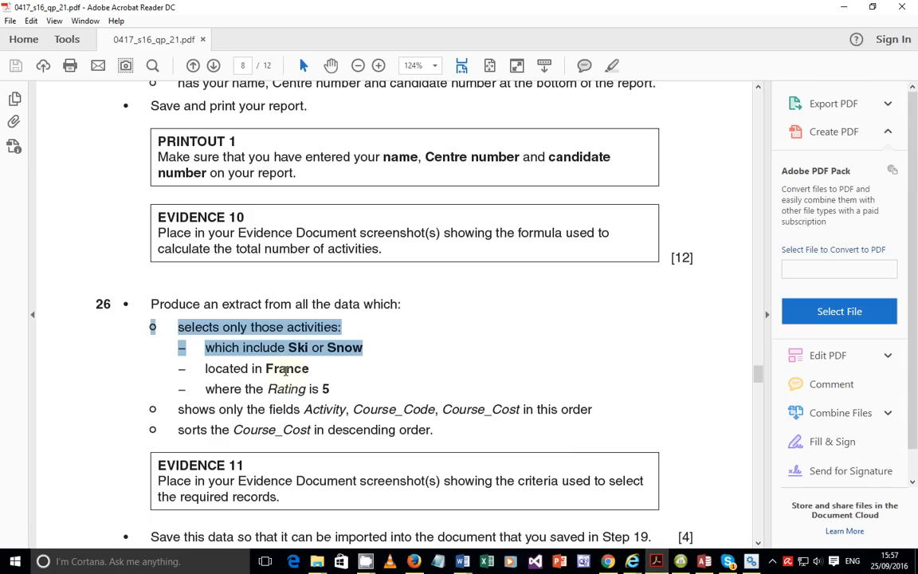
click(285, 370)
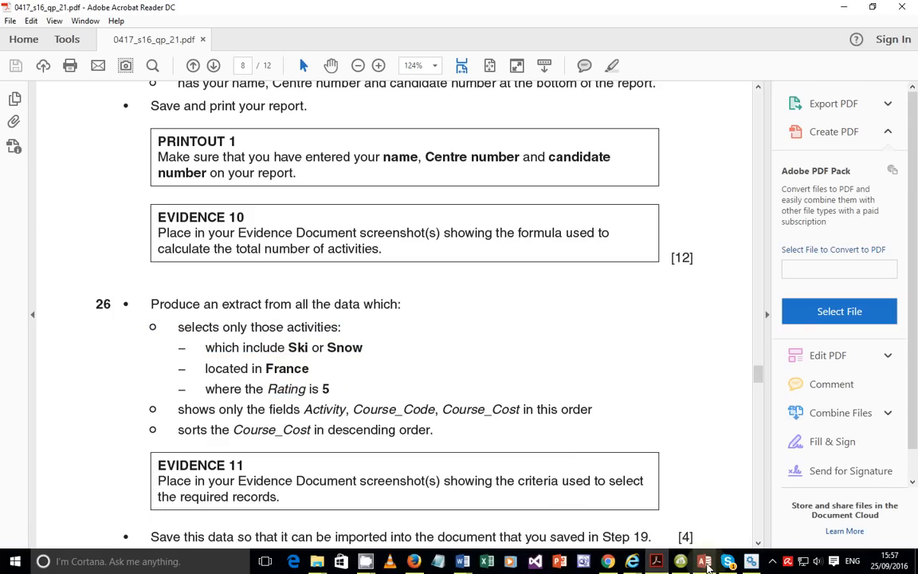
mouse_move(706, 563)
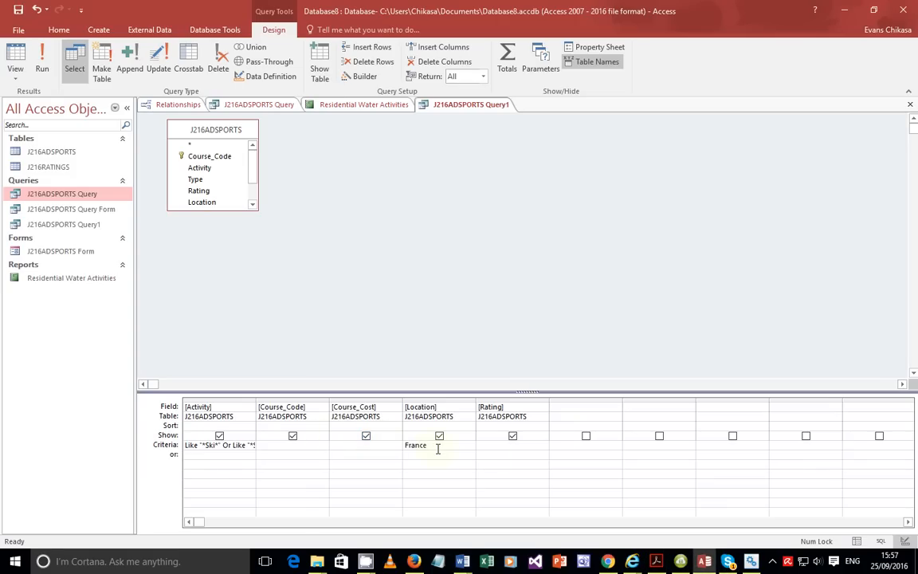
Enter 5 as the Rating criterion and run the query, leaving 10 France ski/snow records.
click(510, 447)
click(43, 62)
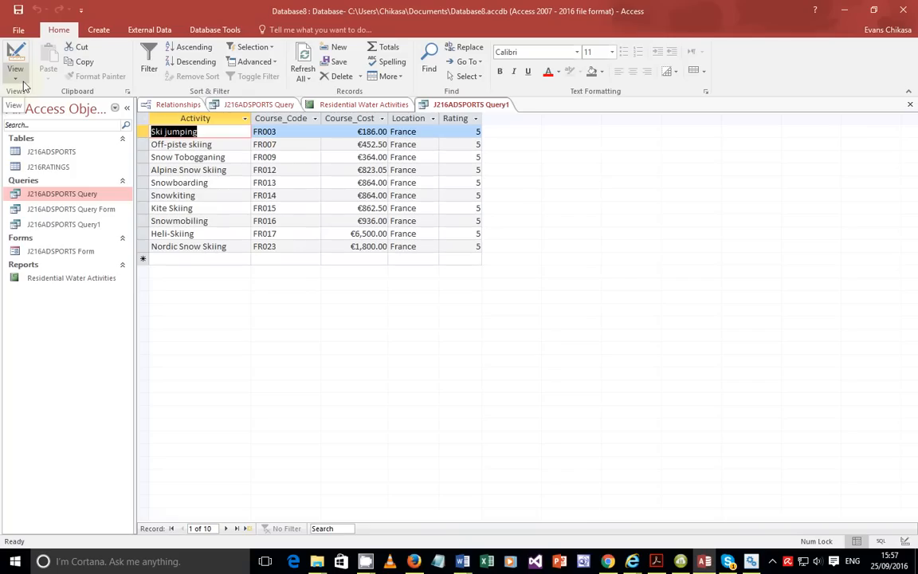
Find and mark the exam paper's requirement to sort Course_Cost in descending order.
click(655, 561)
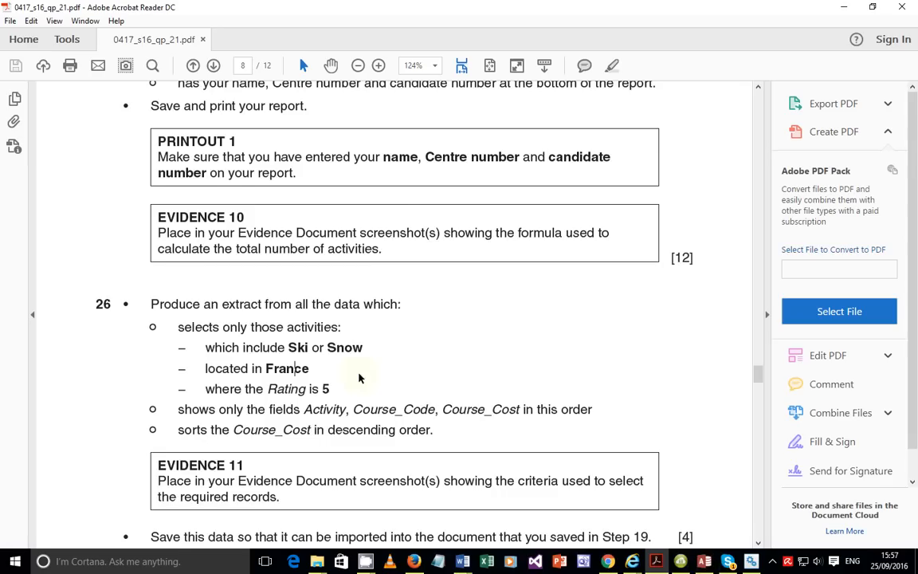
scroll(358, 373, down, 3)
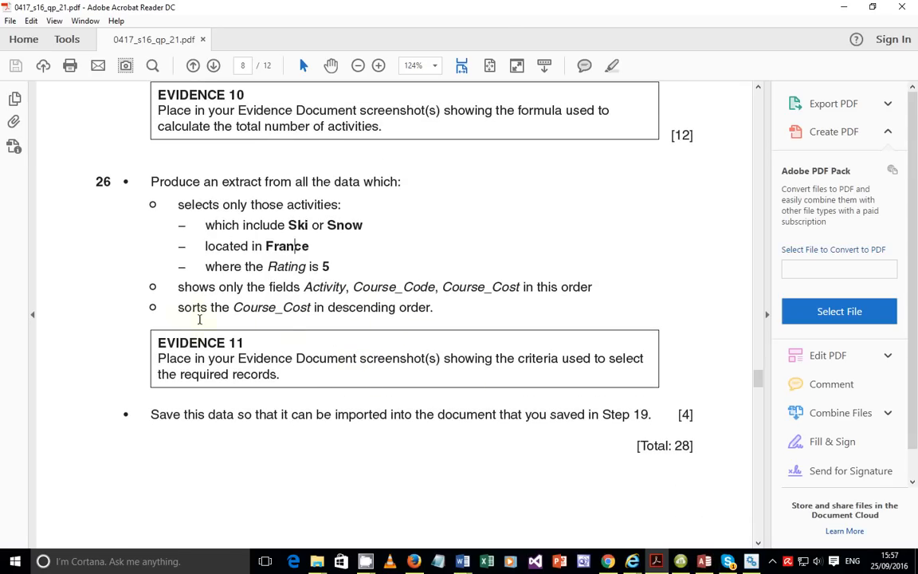
drag(180, 308, 451, 319)
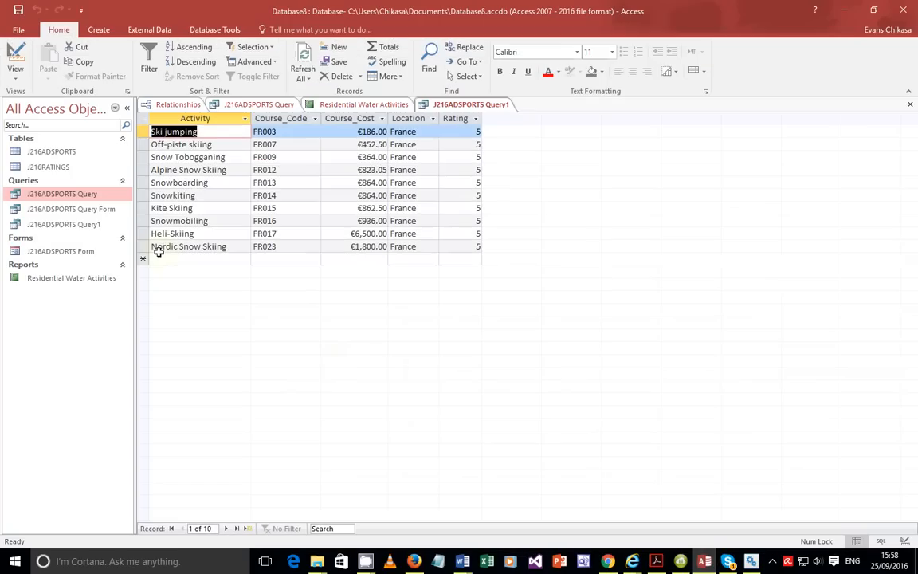
Sort Course_Cost descending, hide Location and Rating, and run the query, led by €6,500 Heli-Skiing.
click(16, 75)
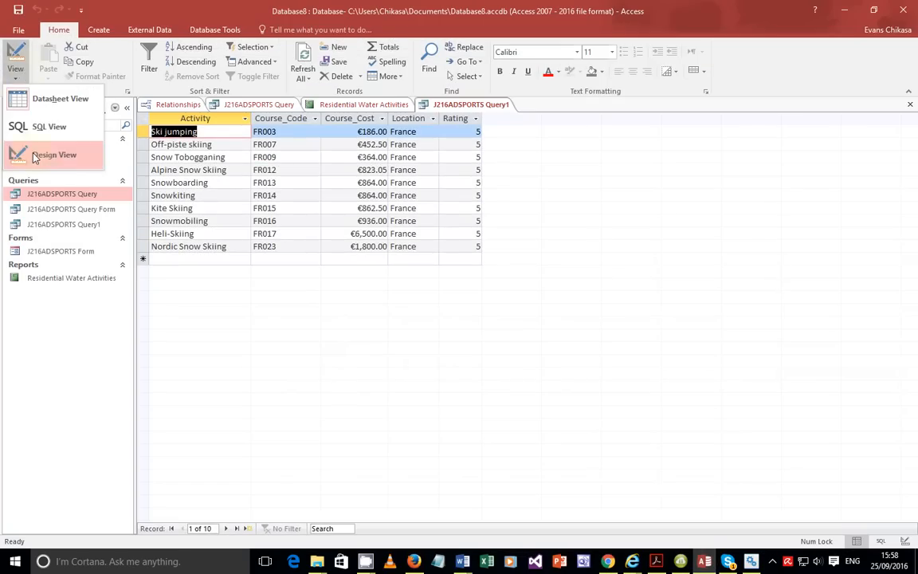
click(36, 155)
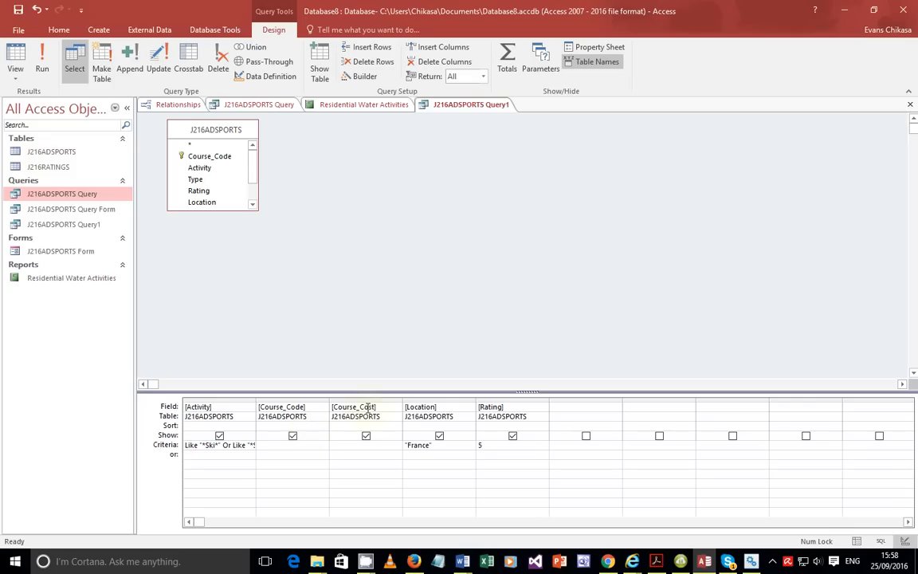
click(366, 425)
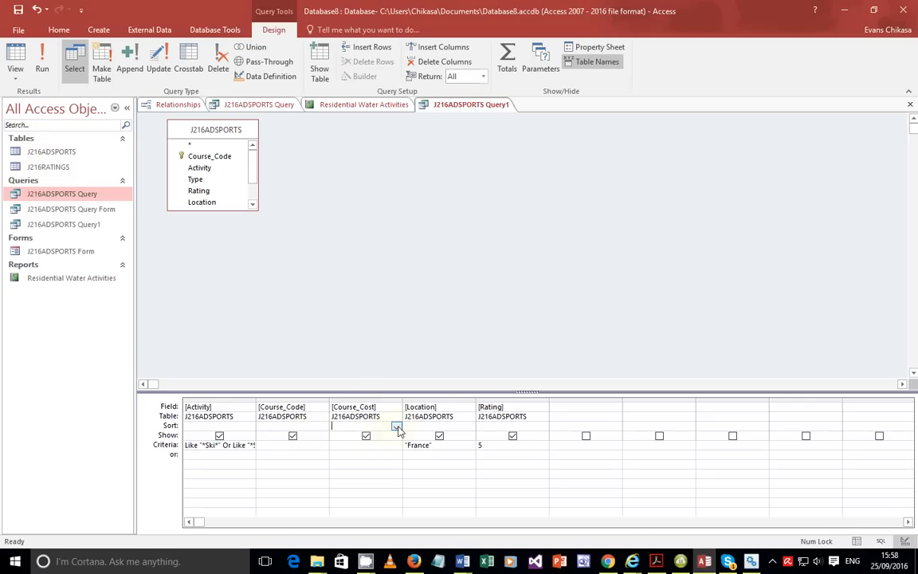
click(396, 426)
click(358, 447)
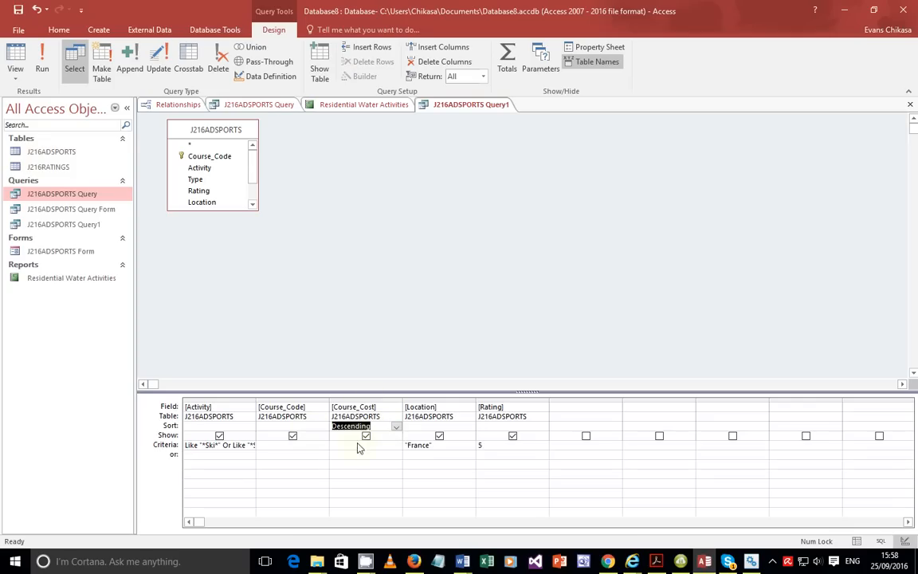
click(439, 436)
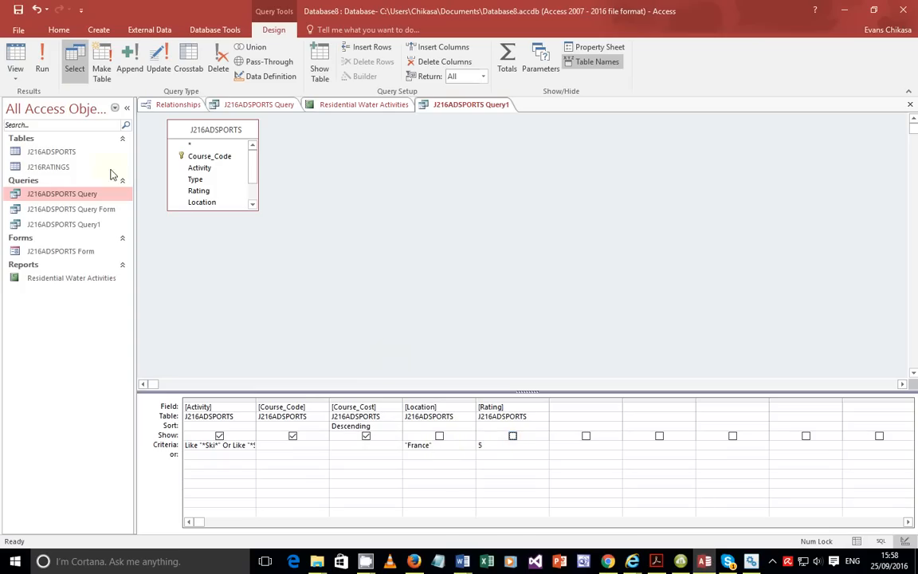
click(41, 64)
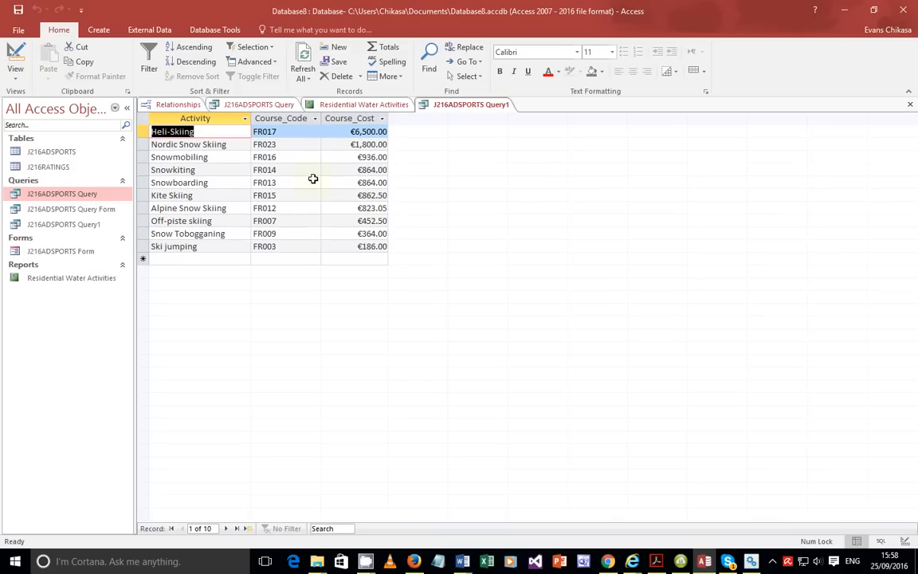
Compare the sorted 10-record results against the exam paper's requirements.
click(657, 562)
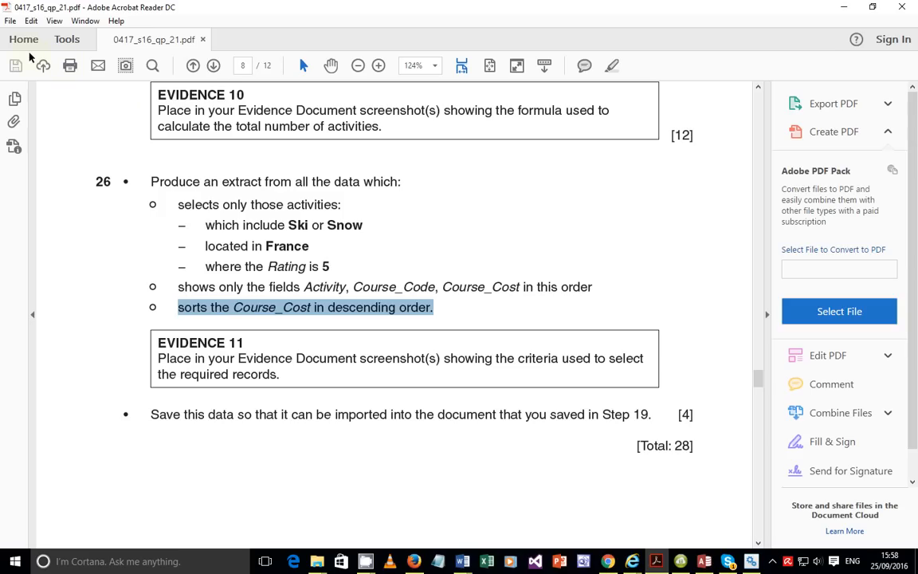
click(704, 561)
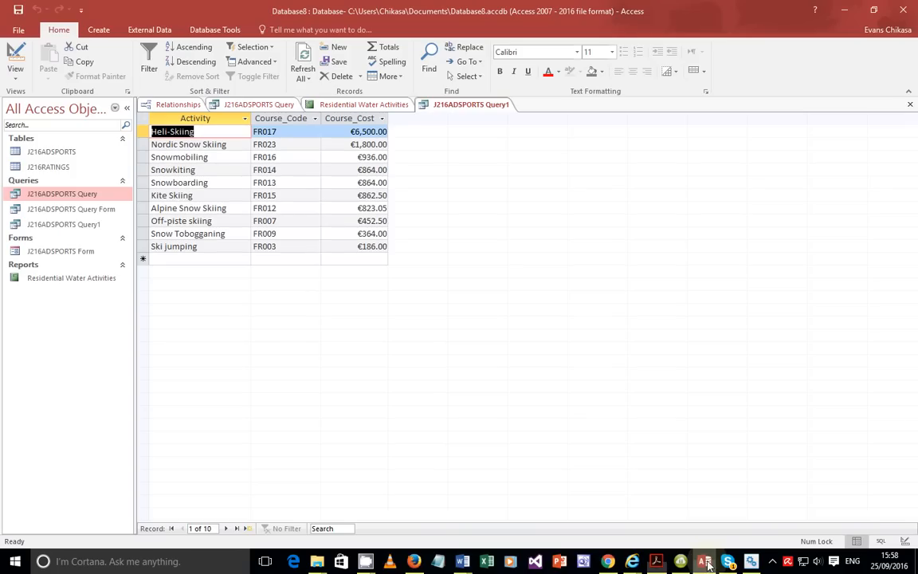
click(15, 70)
Screenshot the query's criteria grid with Lightshot and paste it into Word under Step 26 Evidence 11.
click(48, 154)
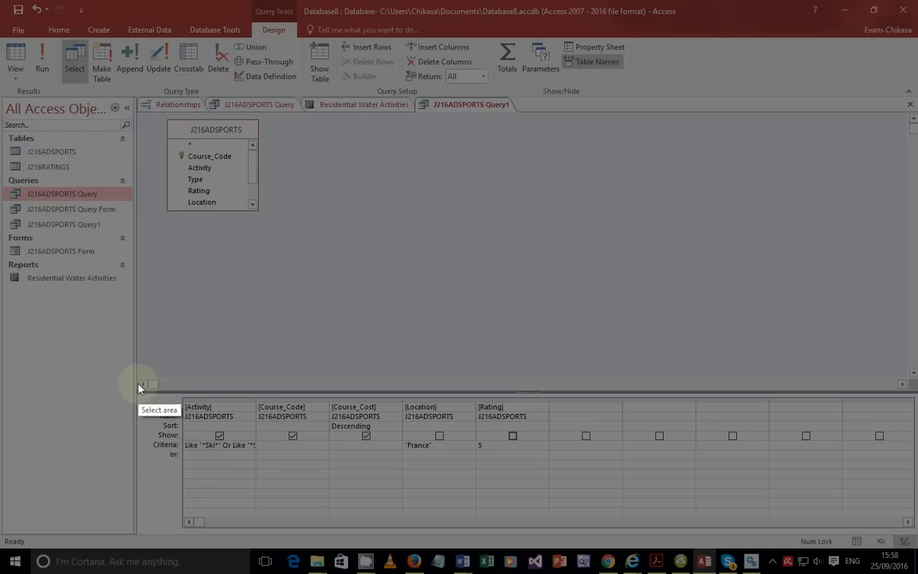
mouse_move(138, 383)
mouse_down()
mouse_move(352, 468)
mouse_move(620, 494)
mouse_move(559, 490)
mouse_up()
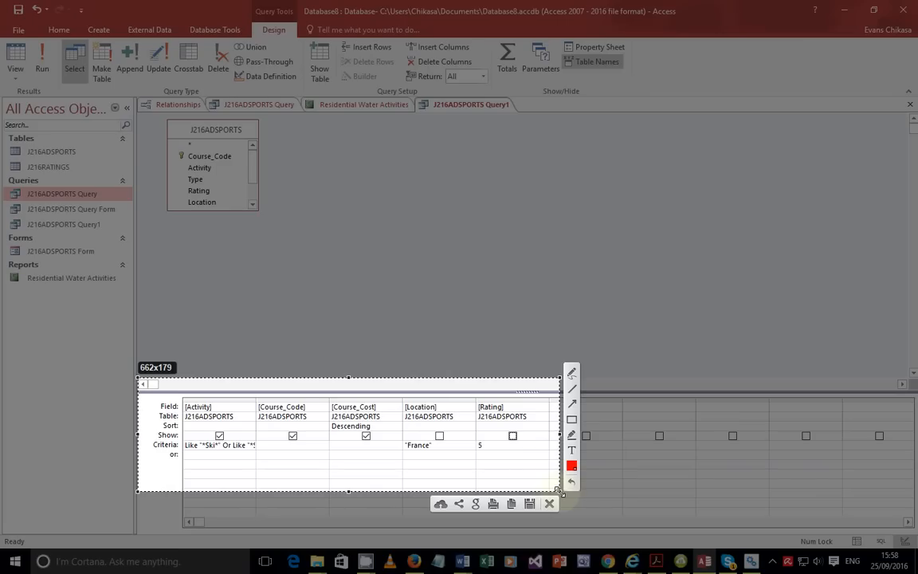
click(514, 505)
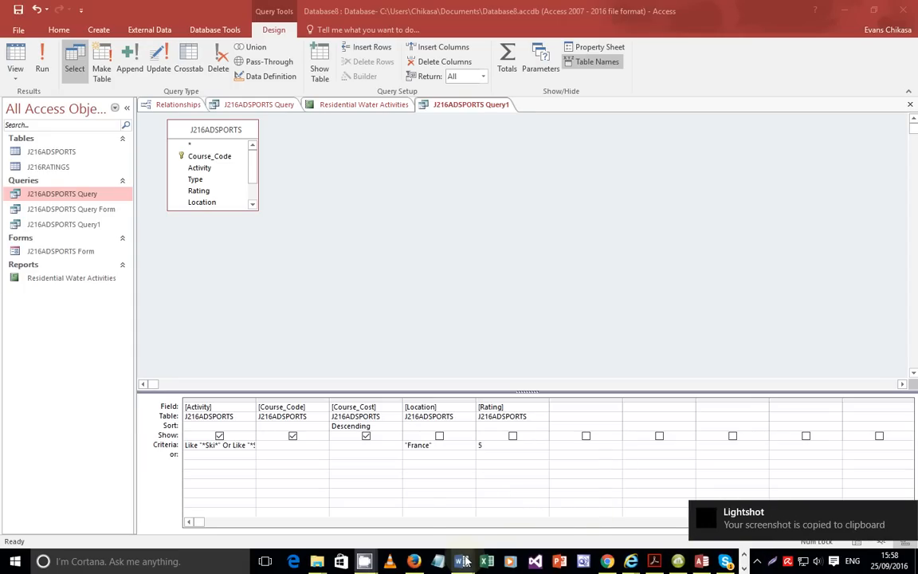
mouse_move(437, 544)
click(341, 478)
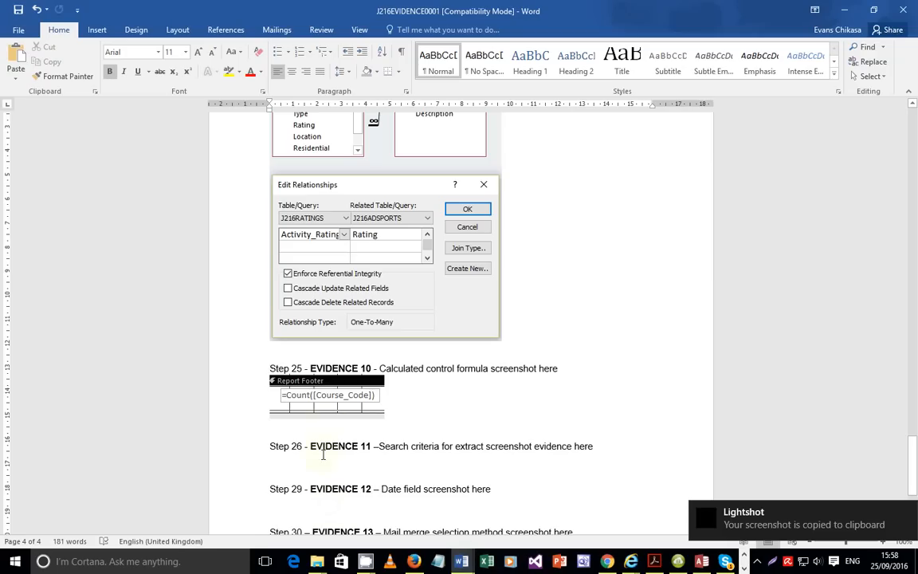
key(ctrl+v)
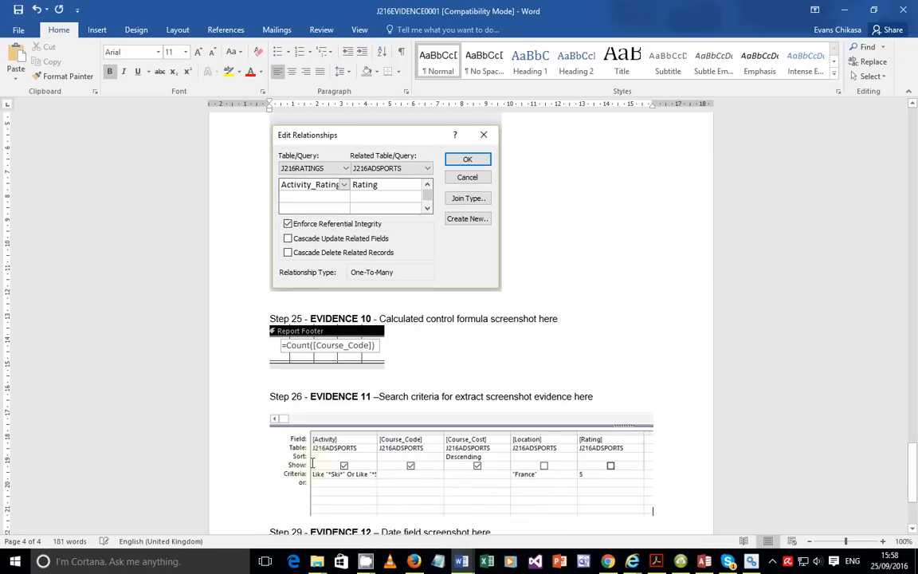
scroll(322, 459, down, 5)
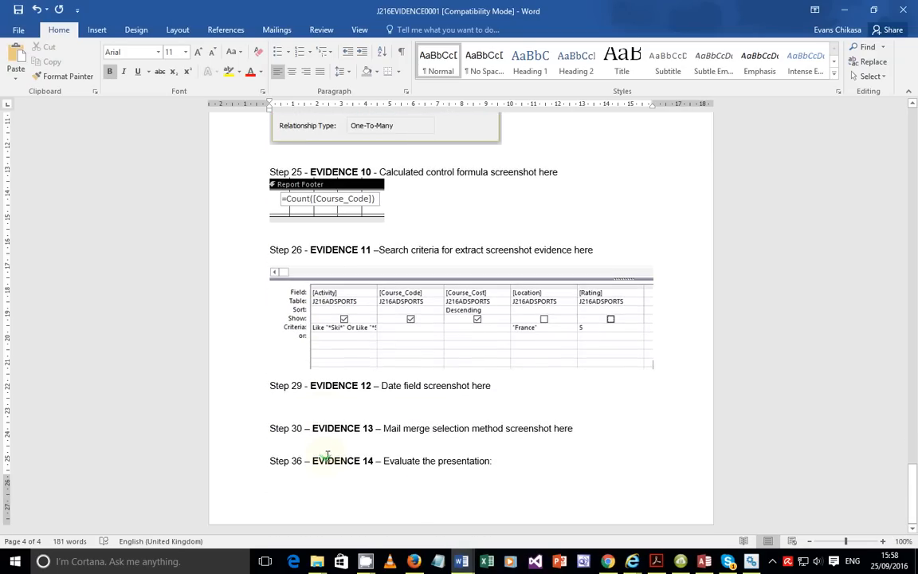
click(656, 561)
scroll(410, 417, down, 3)
Scroll the exam paper to where Task 3's [Total: 28] ends and Task 4's question 27 begins.
scroll(411, 415, down, 3)
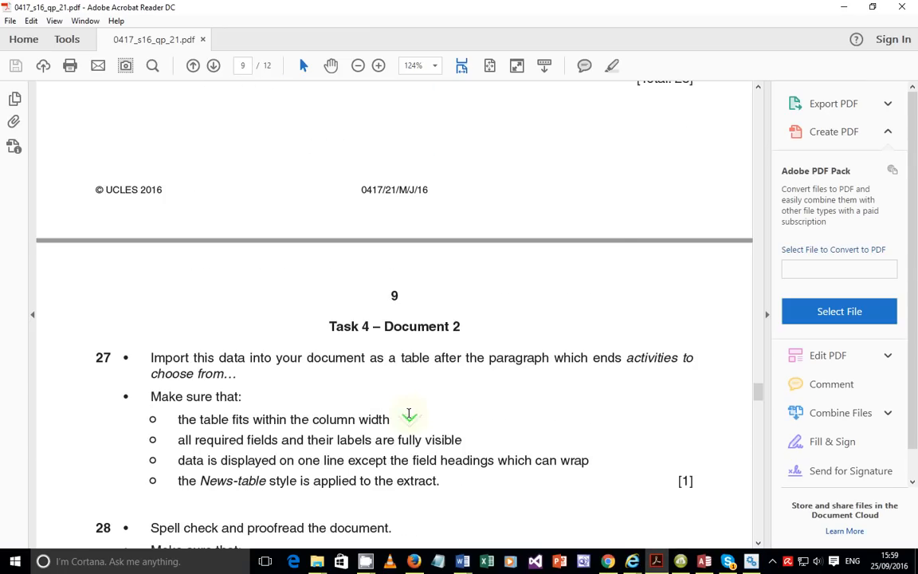
scroll(434, 406, up, 5)
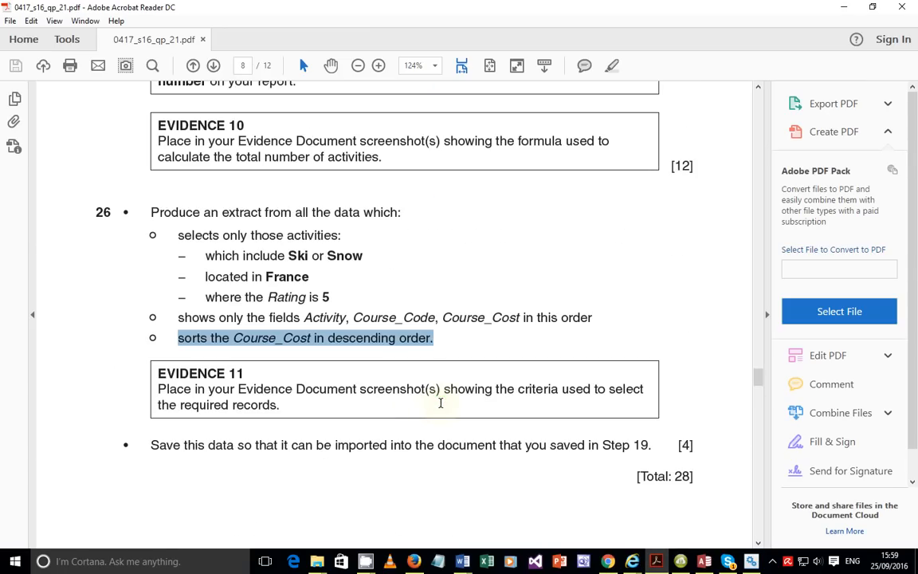
scroll(450, 402, down, 3)
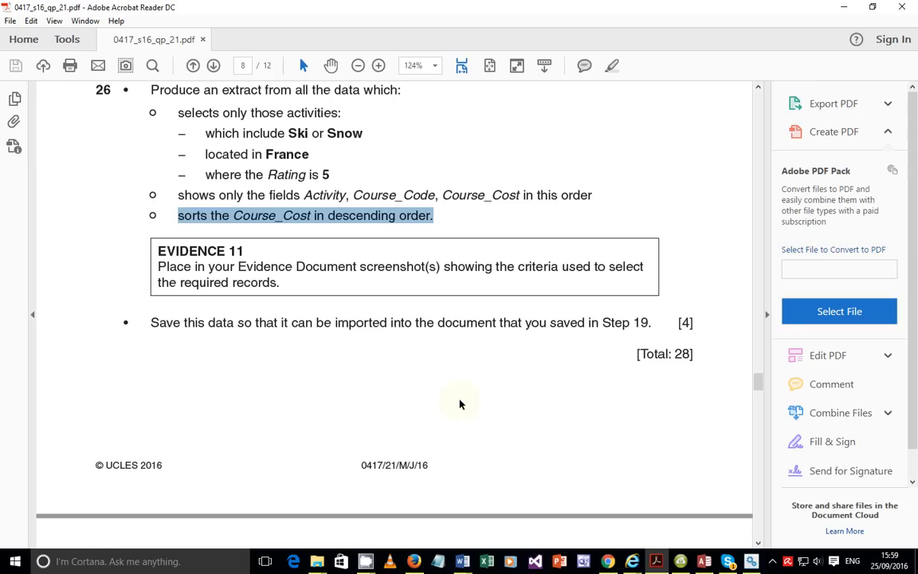
scroll(506, 395, down, 4)
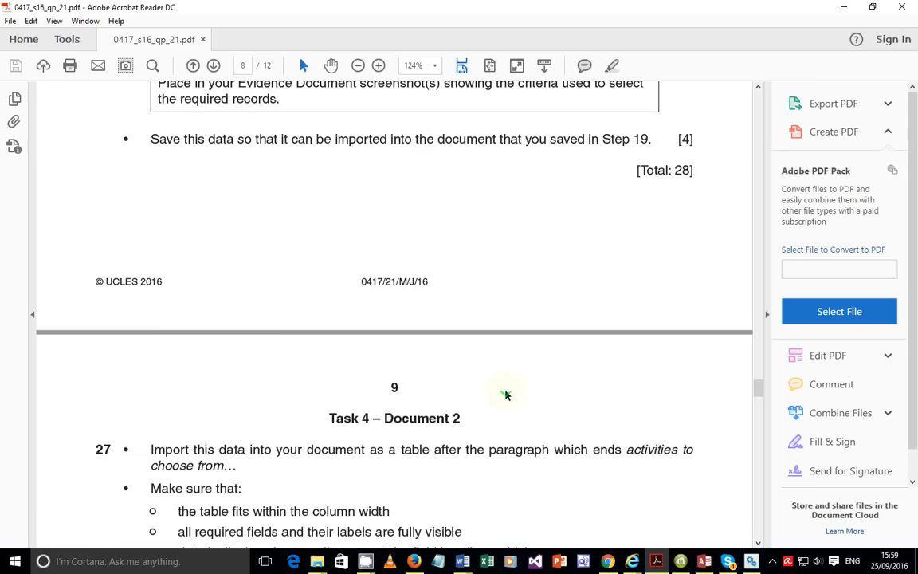
scroll(505, 395, down, 9)
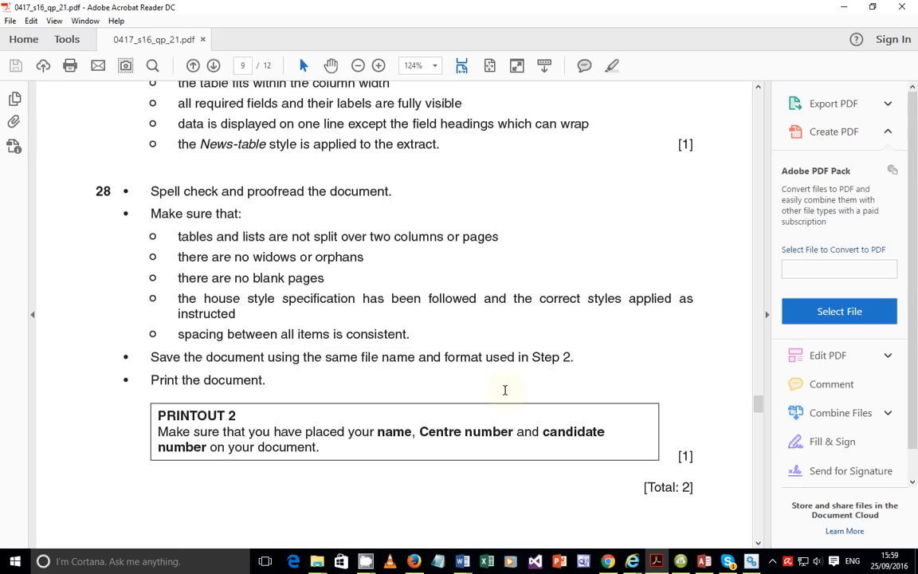
scroll(504, 390, up, 5)
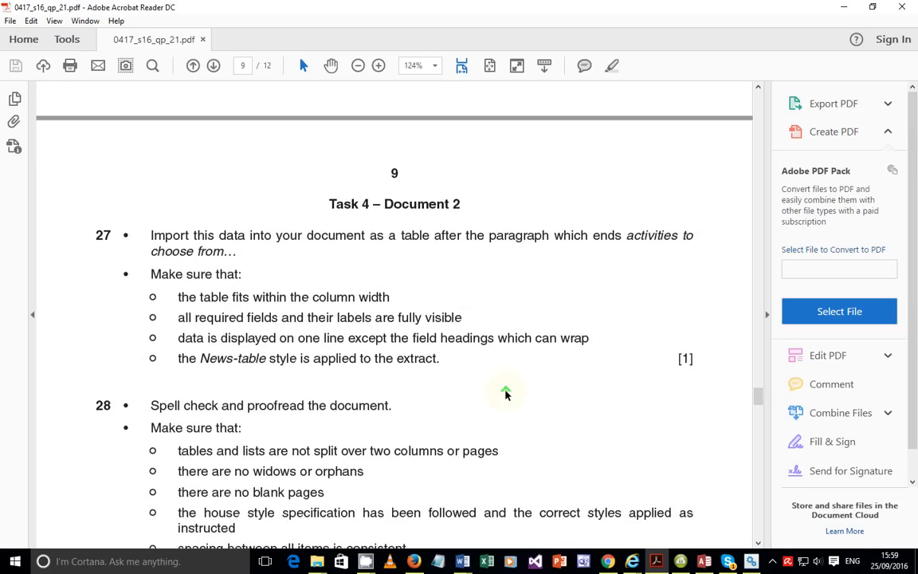
scroll(504, 390, up, 2)
scroll(506, 392, up, 1)
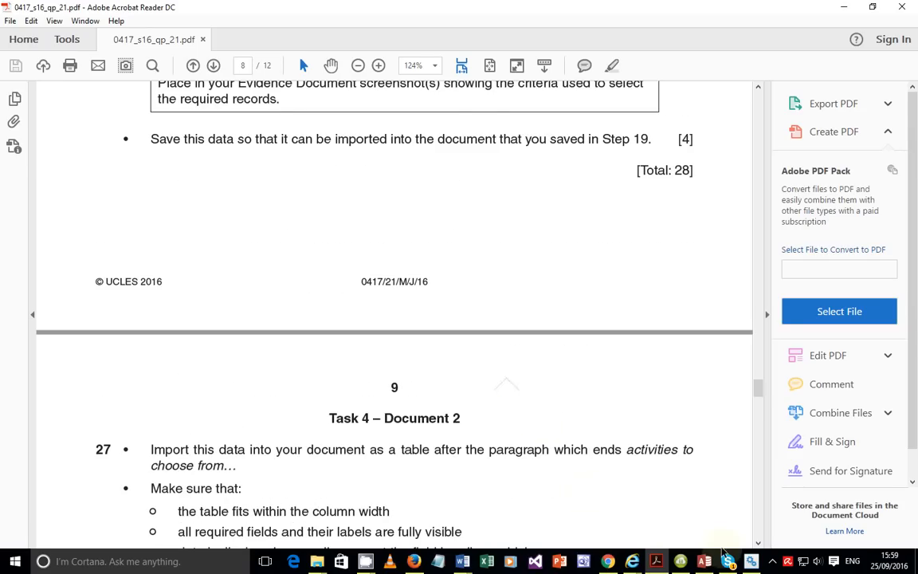
Bring up the screen recorder's window from the hidden background apps, then refocus the question paper.
click(772, 560)
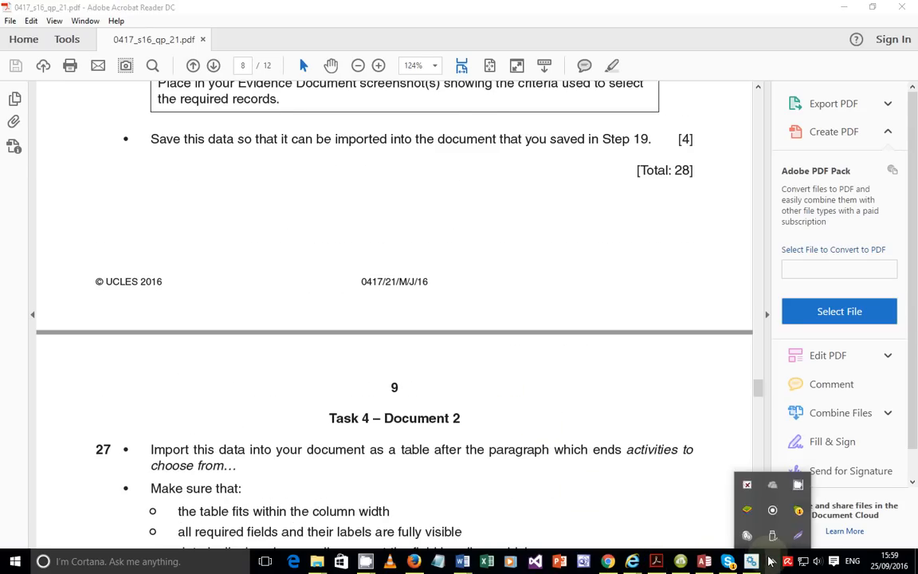
click(798, 495)
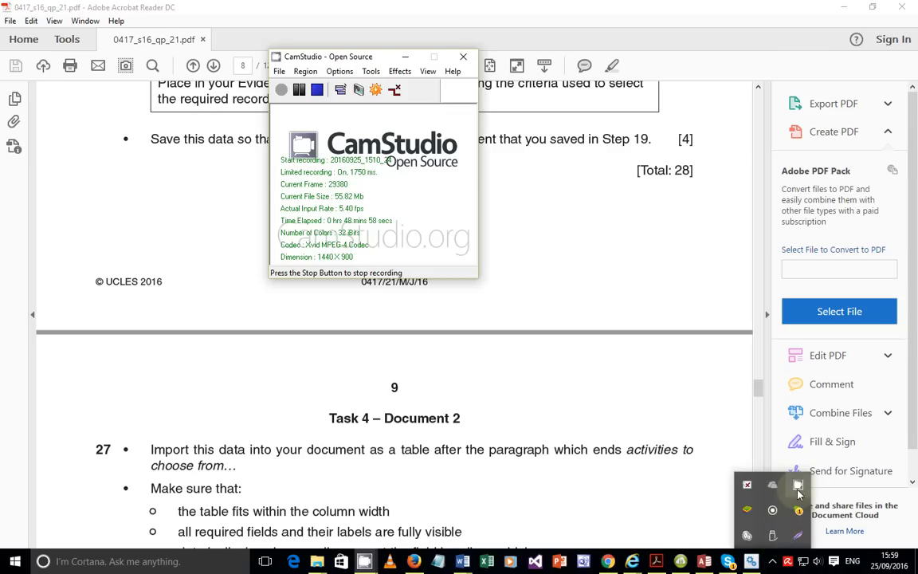
click(366, 236)
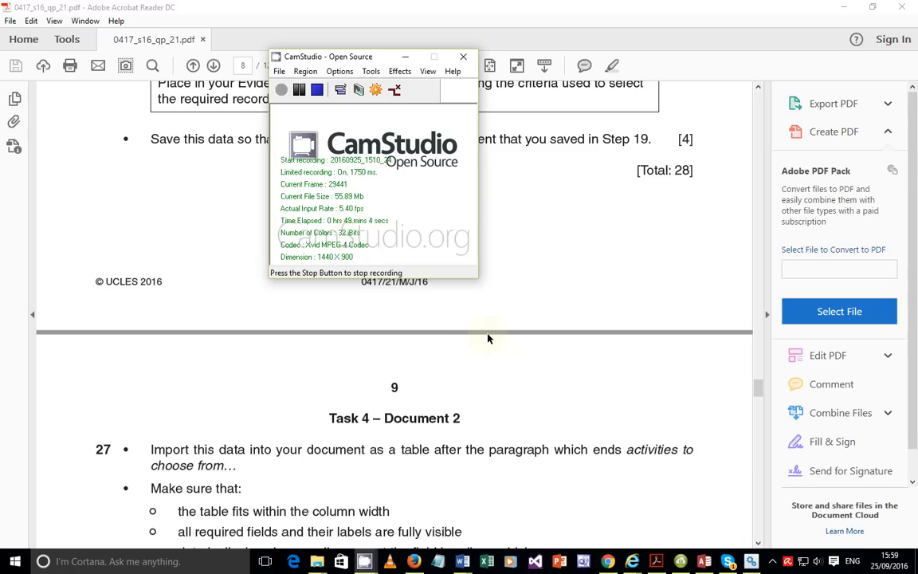
click(534, 263)
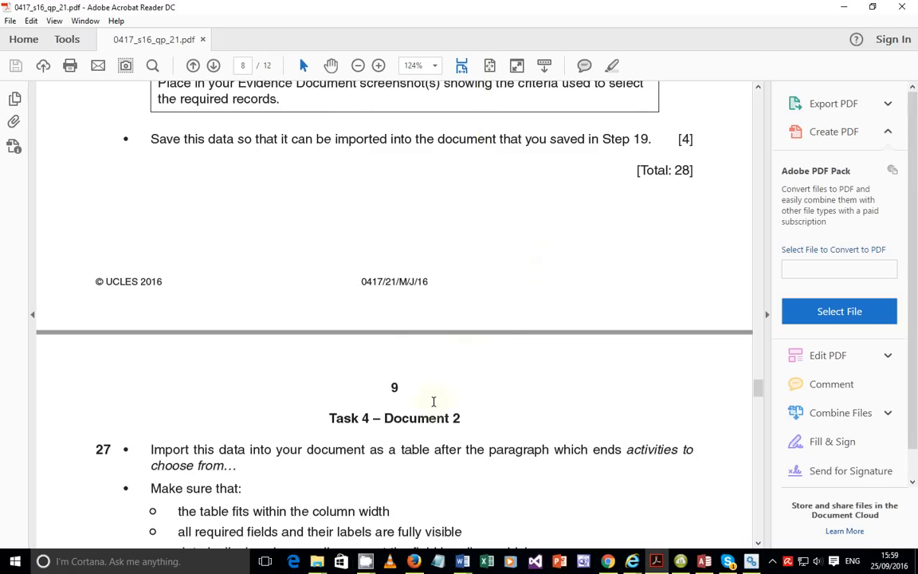
Scroll through pages 9–11 of the PDF to review the later tasks.
scroll(433, 401, down, 3)
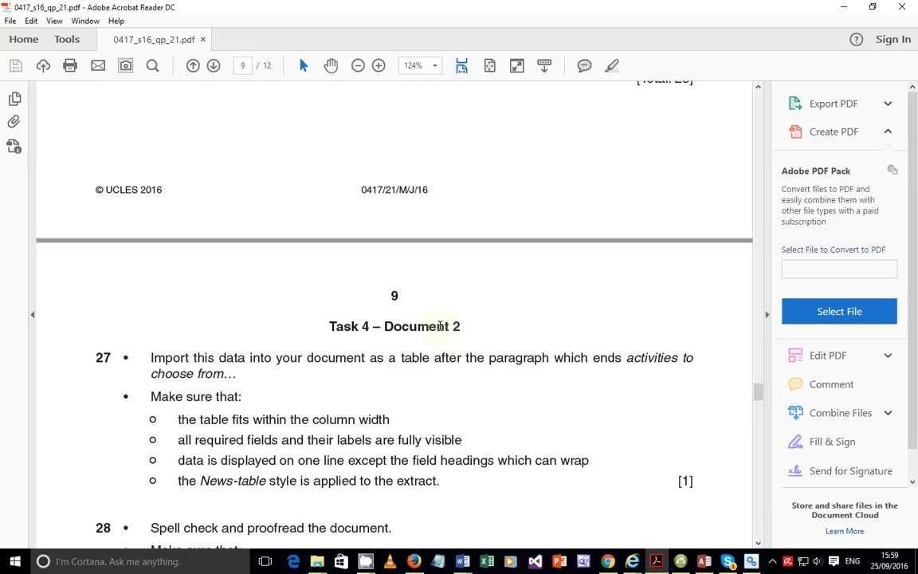
scroll(439, 326, down, 4)
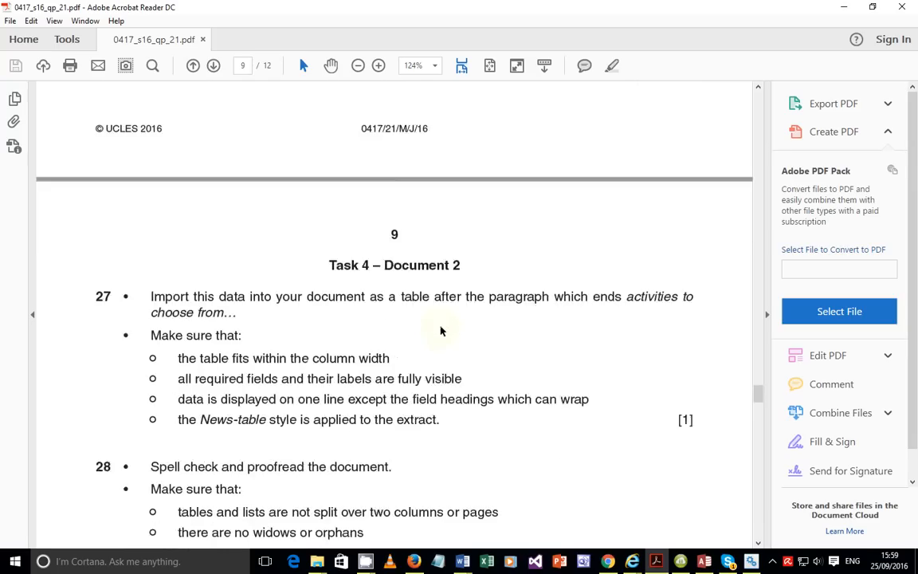
scroll(442, 327, down, 1)
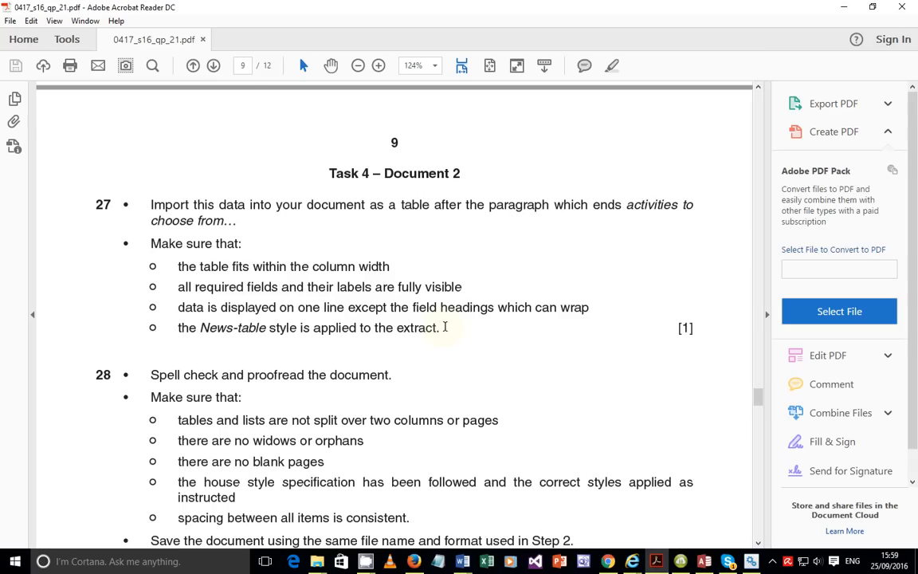
scroll(443, 328, up, 15)
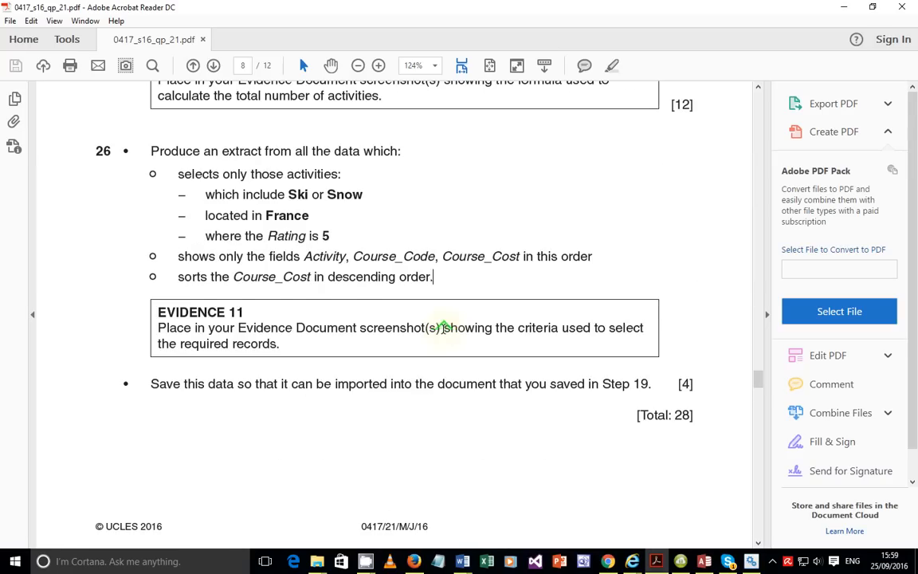
scroll(443, 328, up, 1)
scroll(443, 329, up, 2)
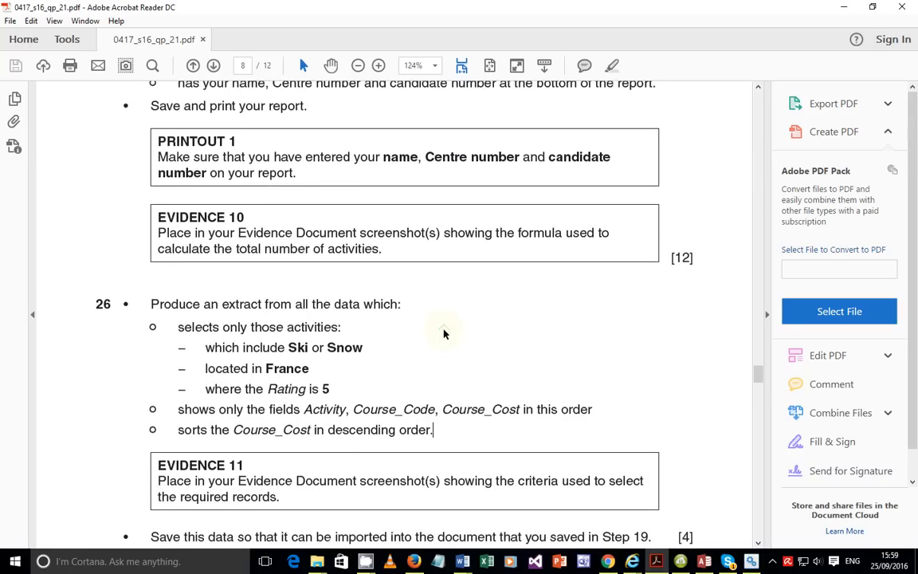
scroll(443, 327, down, 14)
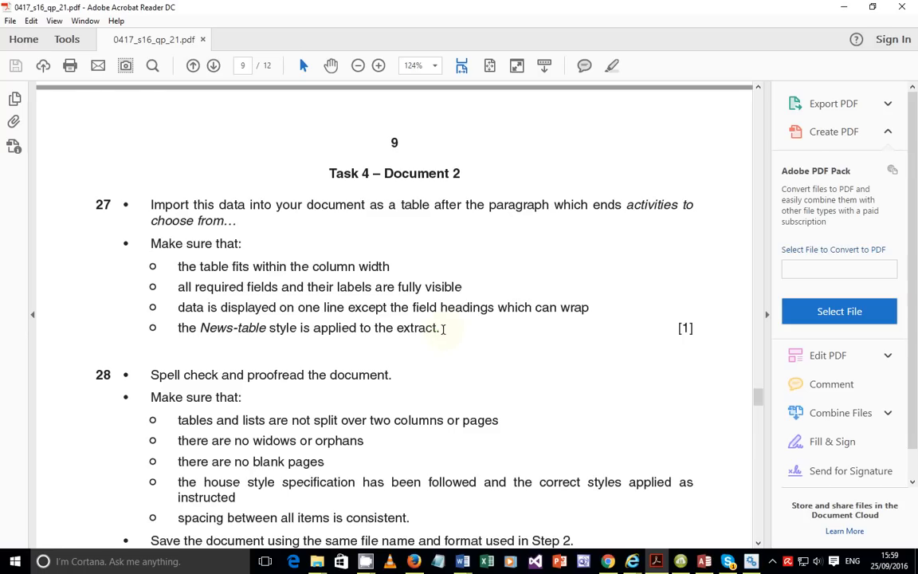
scroll(442, 329, down, 4)
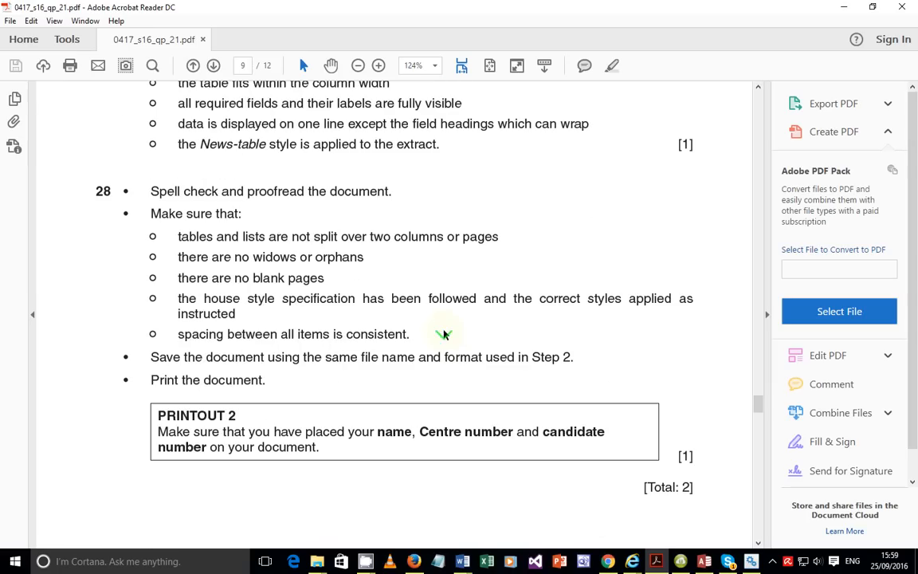
scroll(443, 335, down, 10)
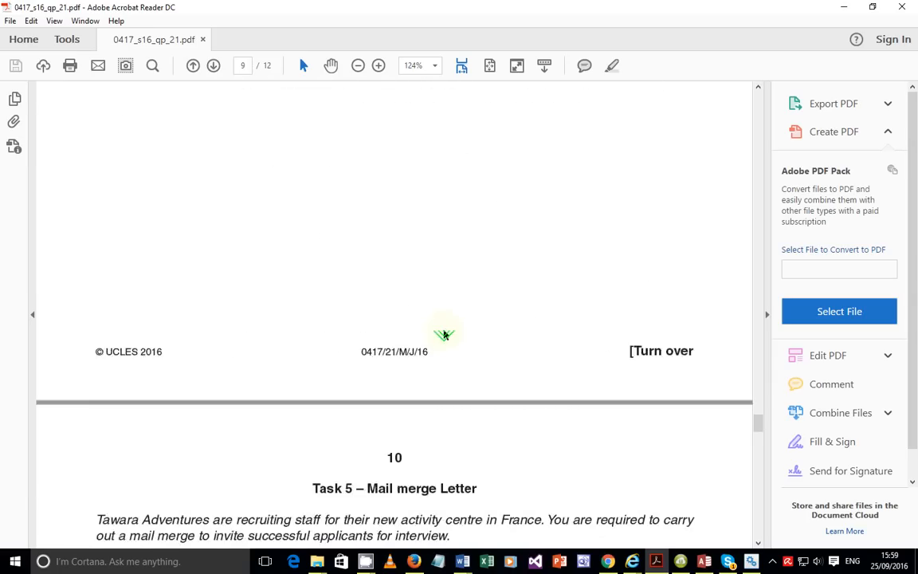
scroll(444, 335, down, 12)
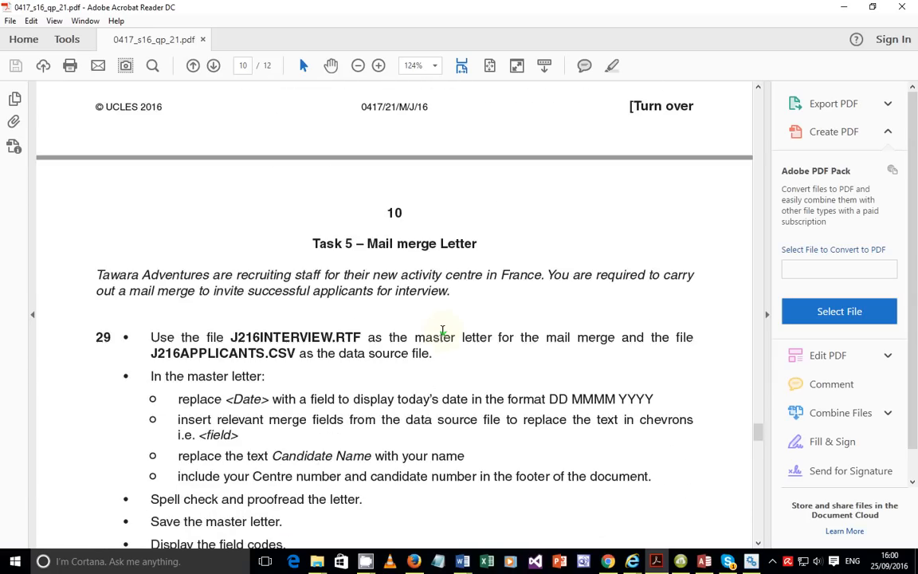
scroll(440, 333, down, 12)
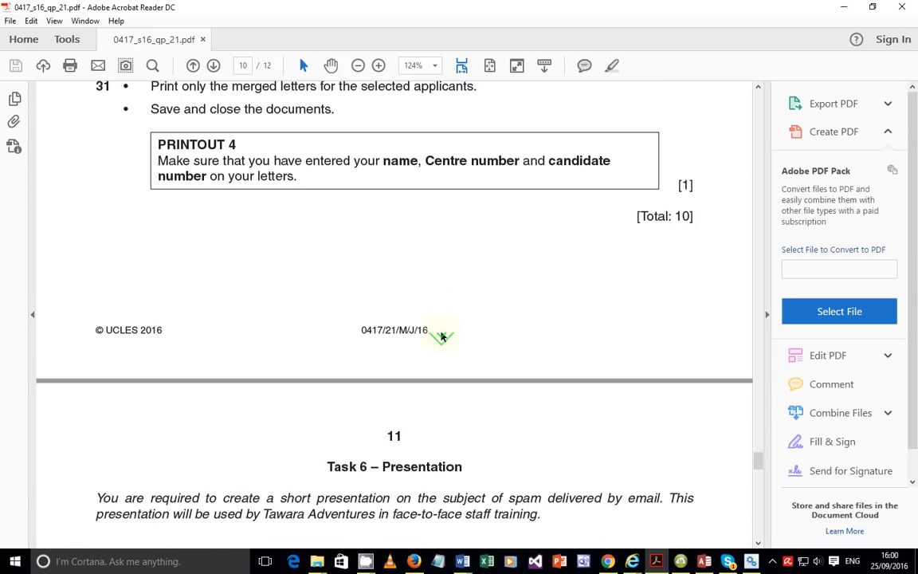
Scroll back to page 8 so item 26 and the EVIDENCE 11 box are visible, and show the hidden background apps.
scroll(441, 333, up, 4)
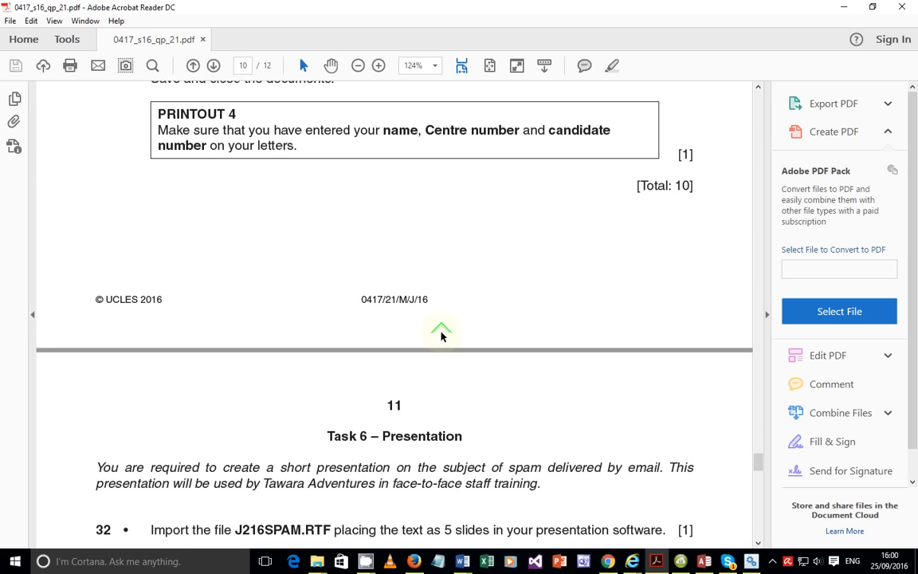
scroll(440, 335, up, 3)
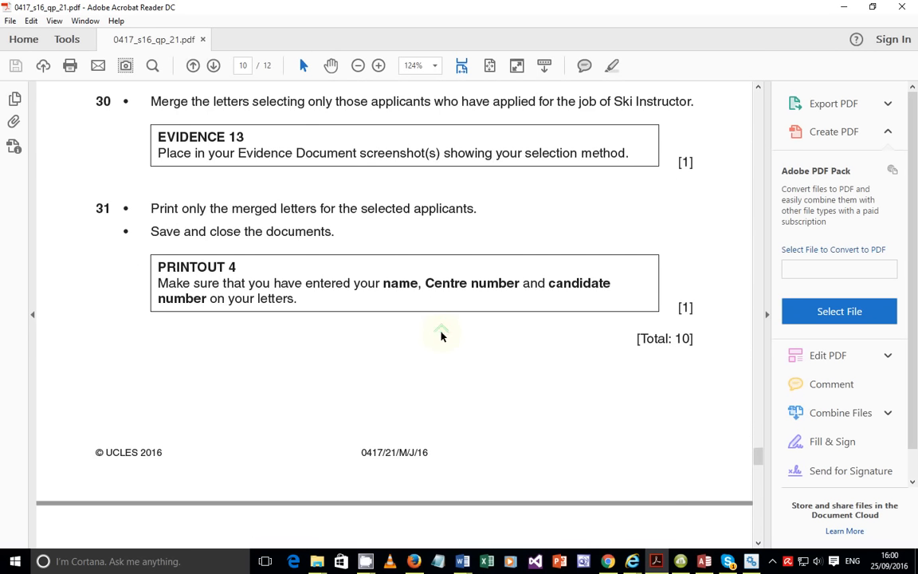
scroll(441, 335, up, 18)
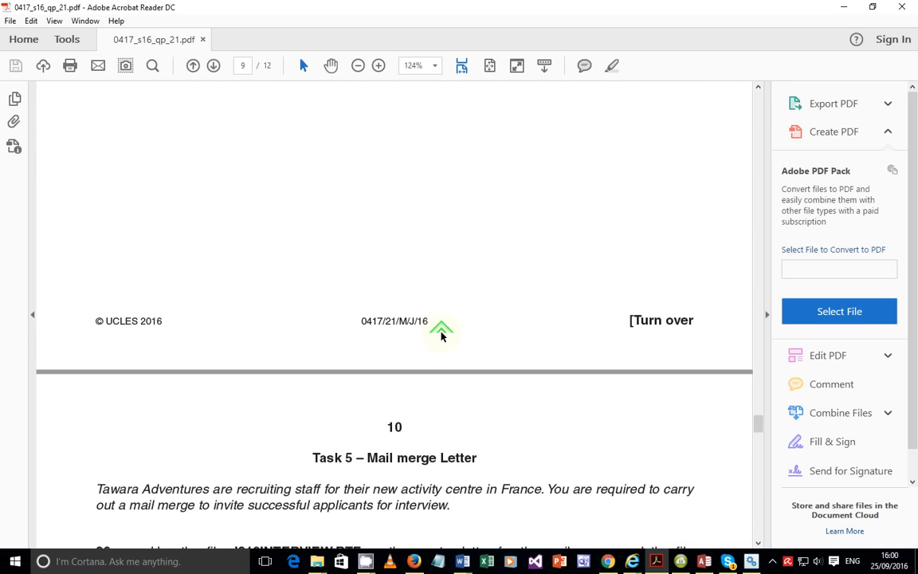
scroll(440, 334, up, 16)
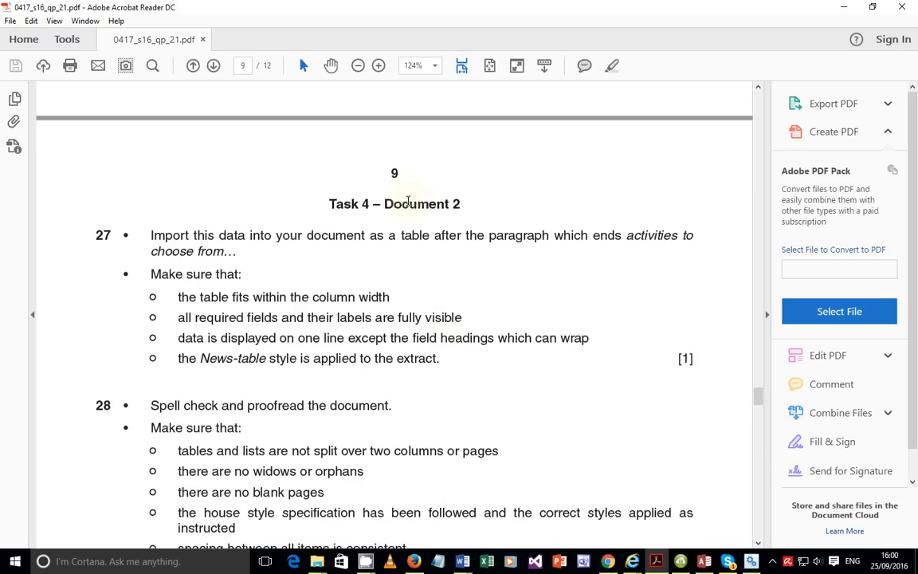
scroll(415, 248, down, 14)
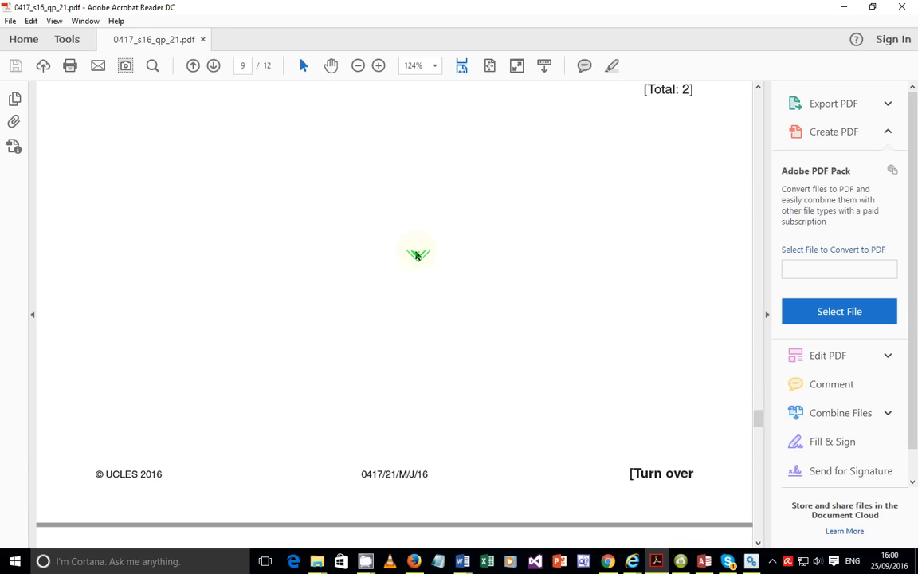
scroll(416, 255, down, 5)
scroll(422, 255, up, 11)
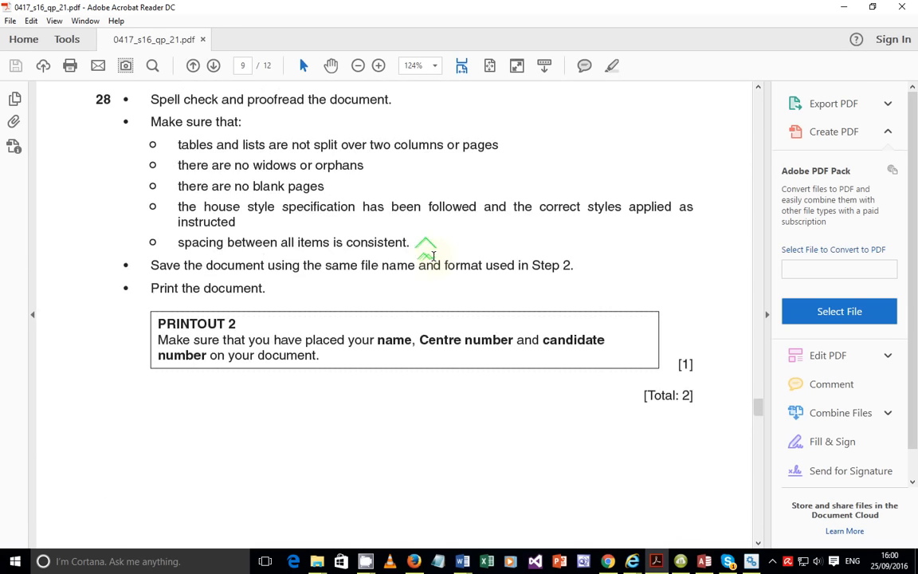
scroll(430, 255, up, 18)
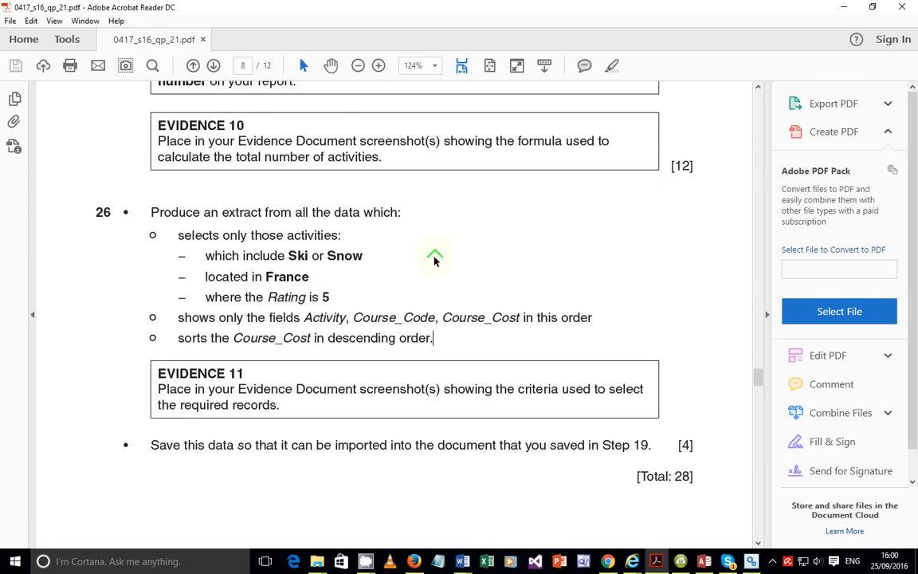
scroll(434, 260, down, 3)
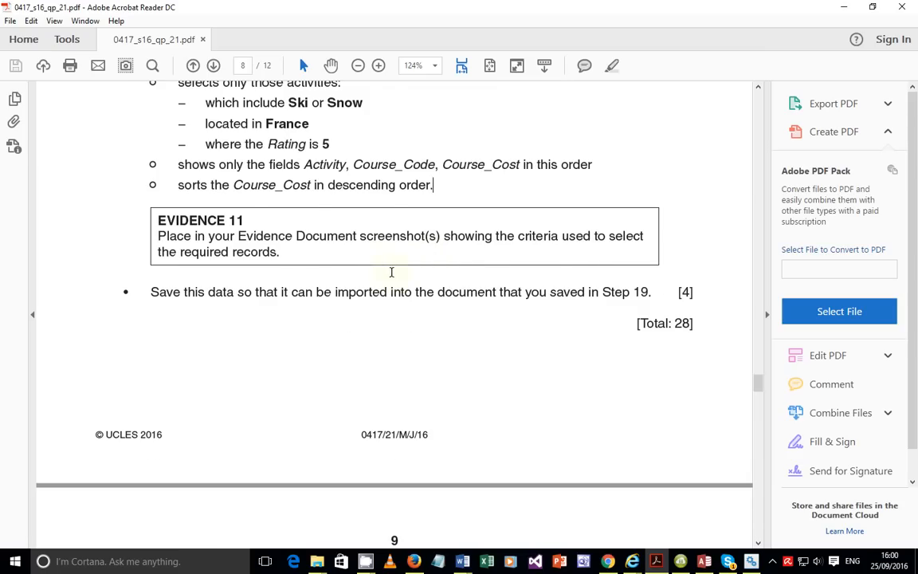
scroll(391, 271, up, 1)
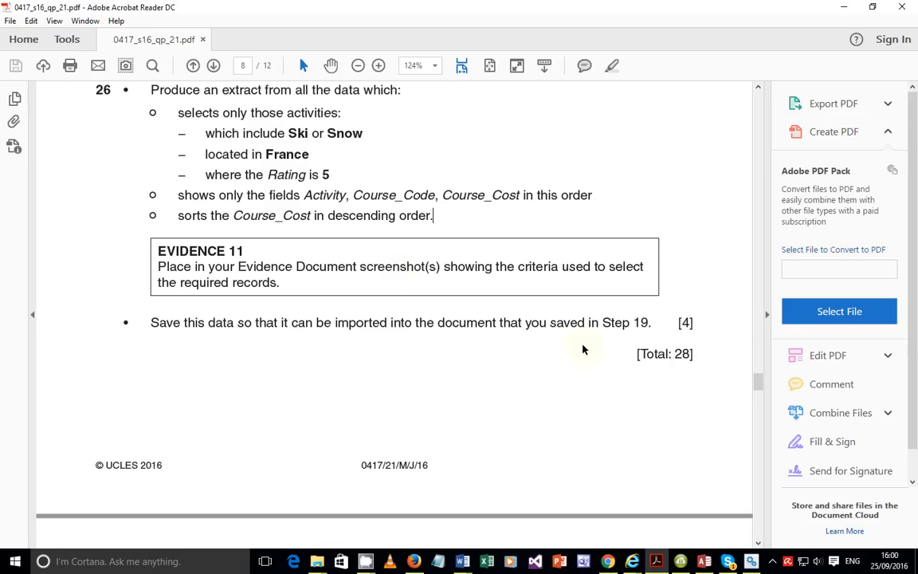
click(772, 561)
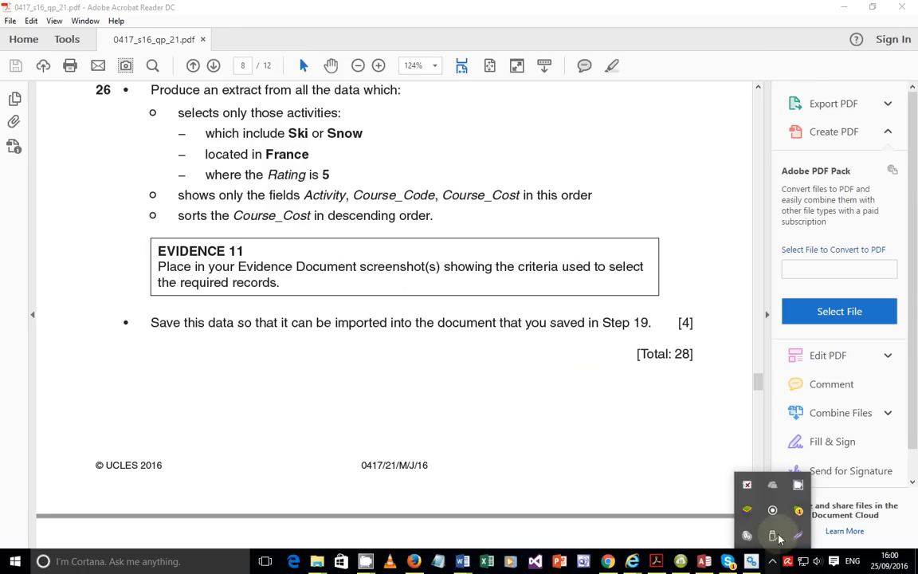